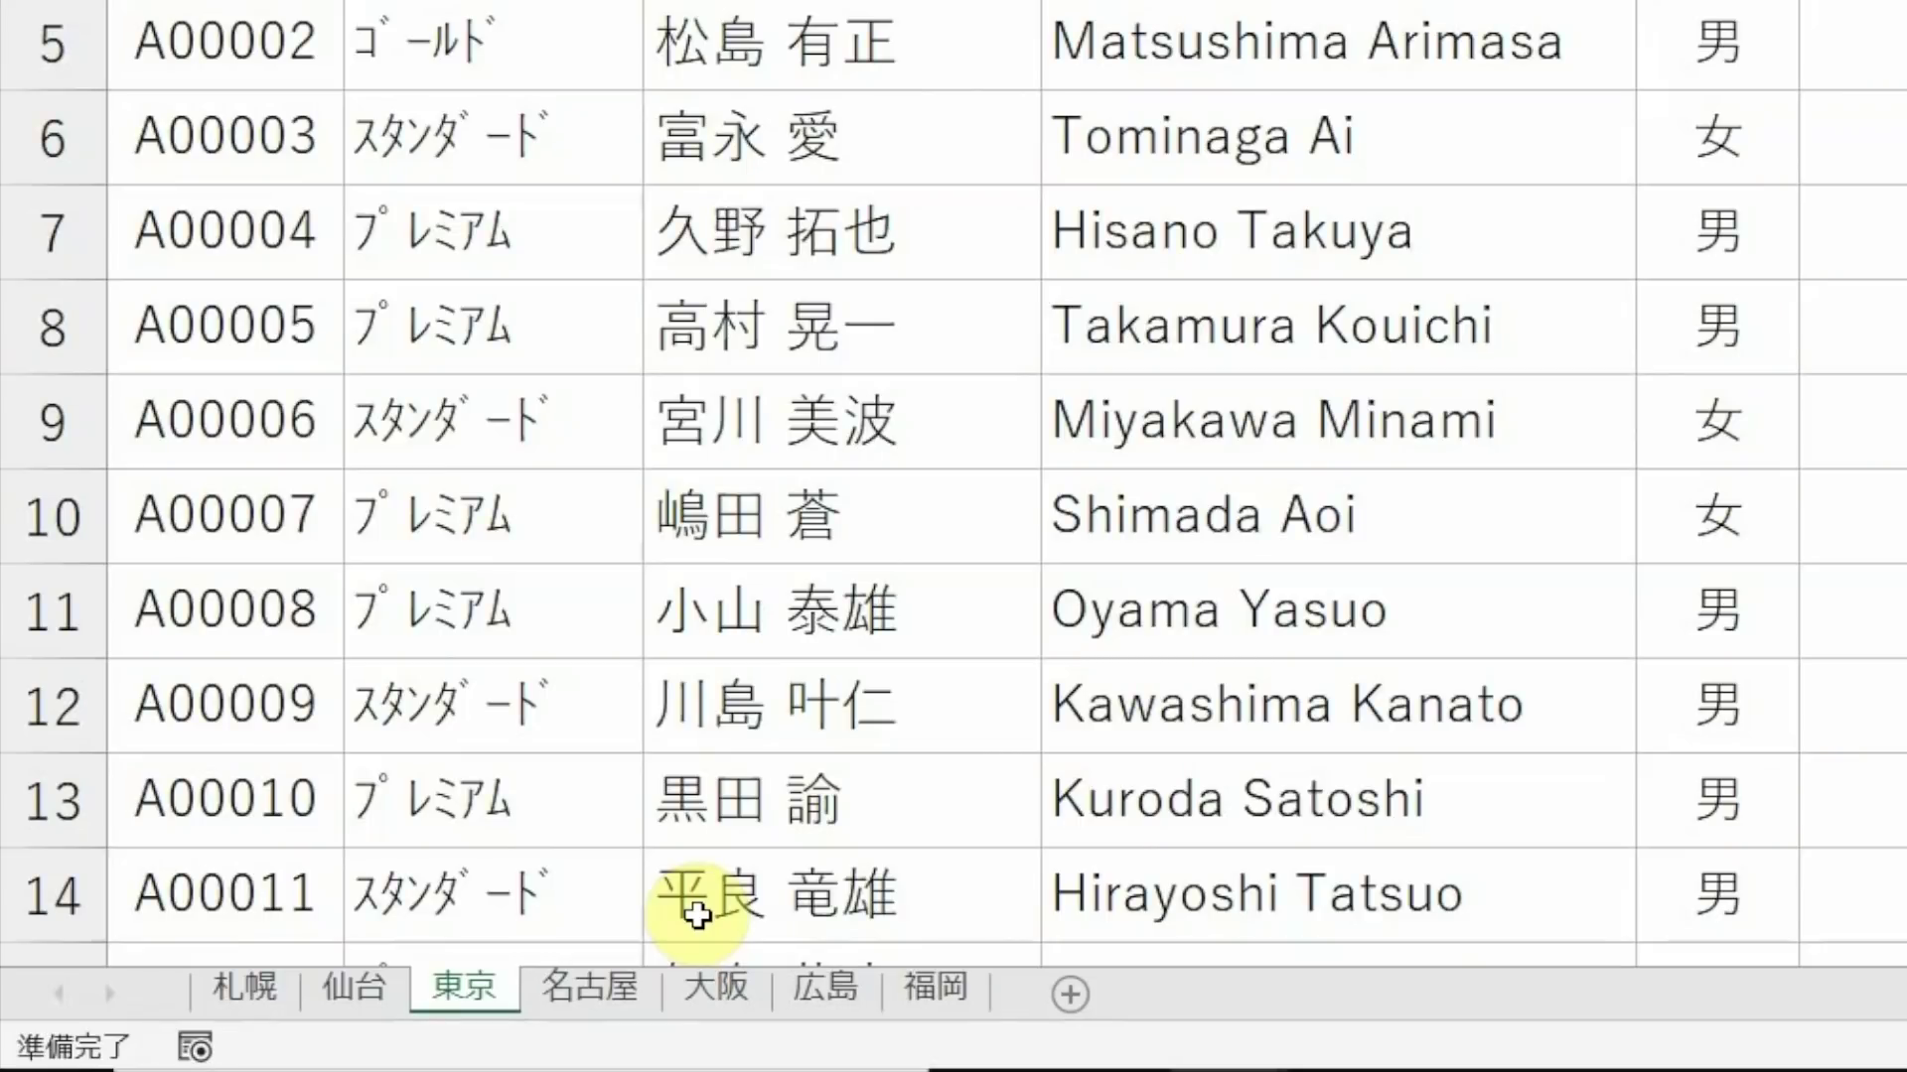
Switch to the 大阪 sheet and view its Move or Copy options without moving it
{"action": "key", "text": "ctrl+Page_Down"}
{"action": "key", "text": "ctrl+Page_Down"}
{"action": "key", "text": "alt+h"}
{"action": "key", "text": "o"}
{"action": "key", "text": "m"}
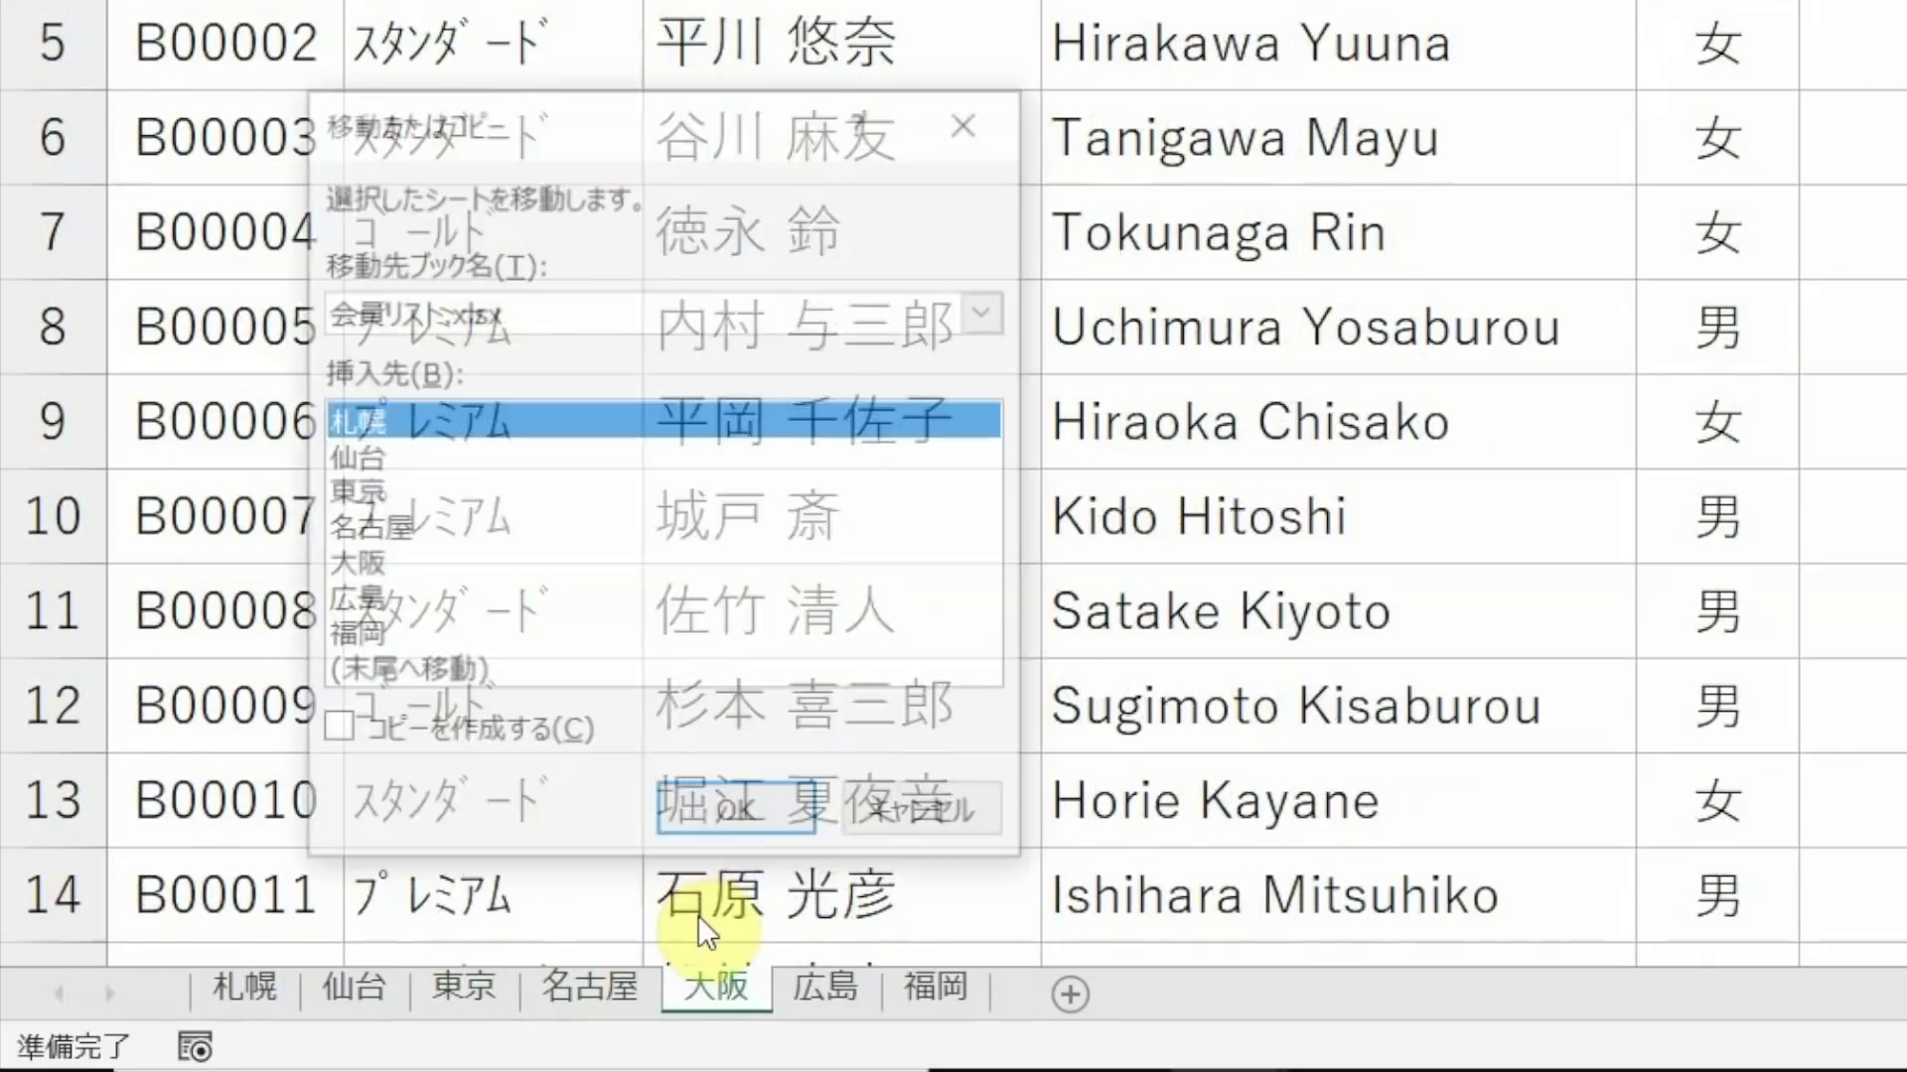
{"action": "key", "text": "Escape"}
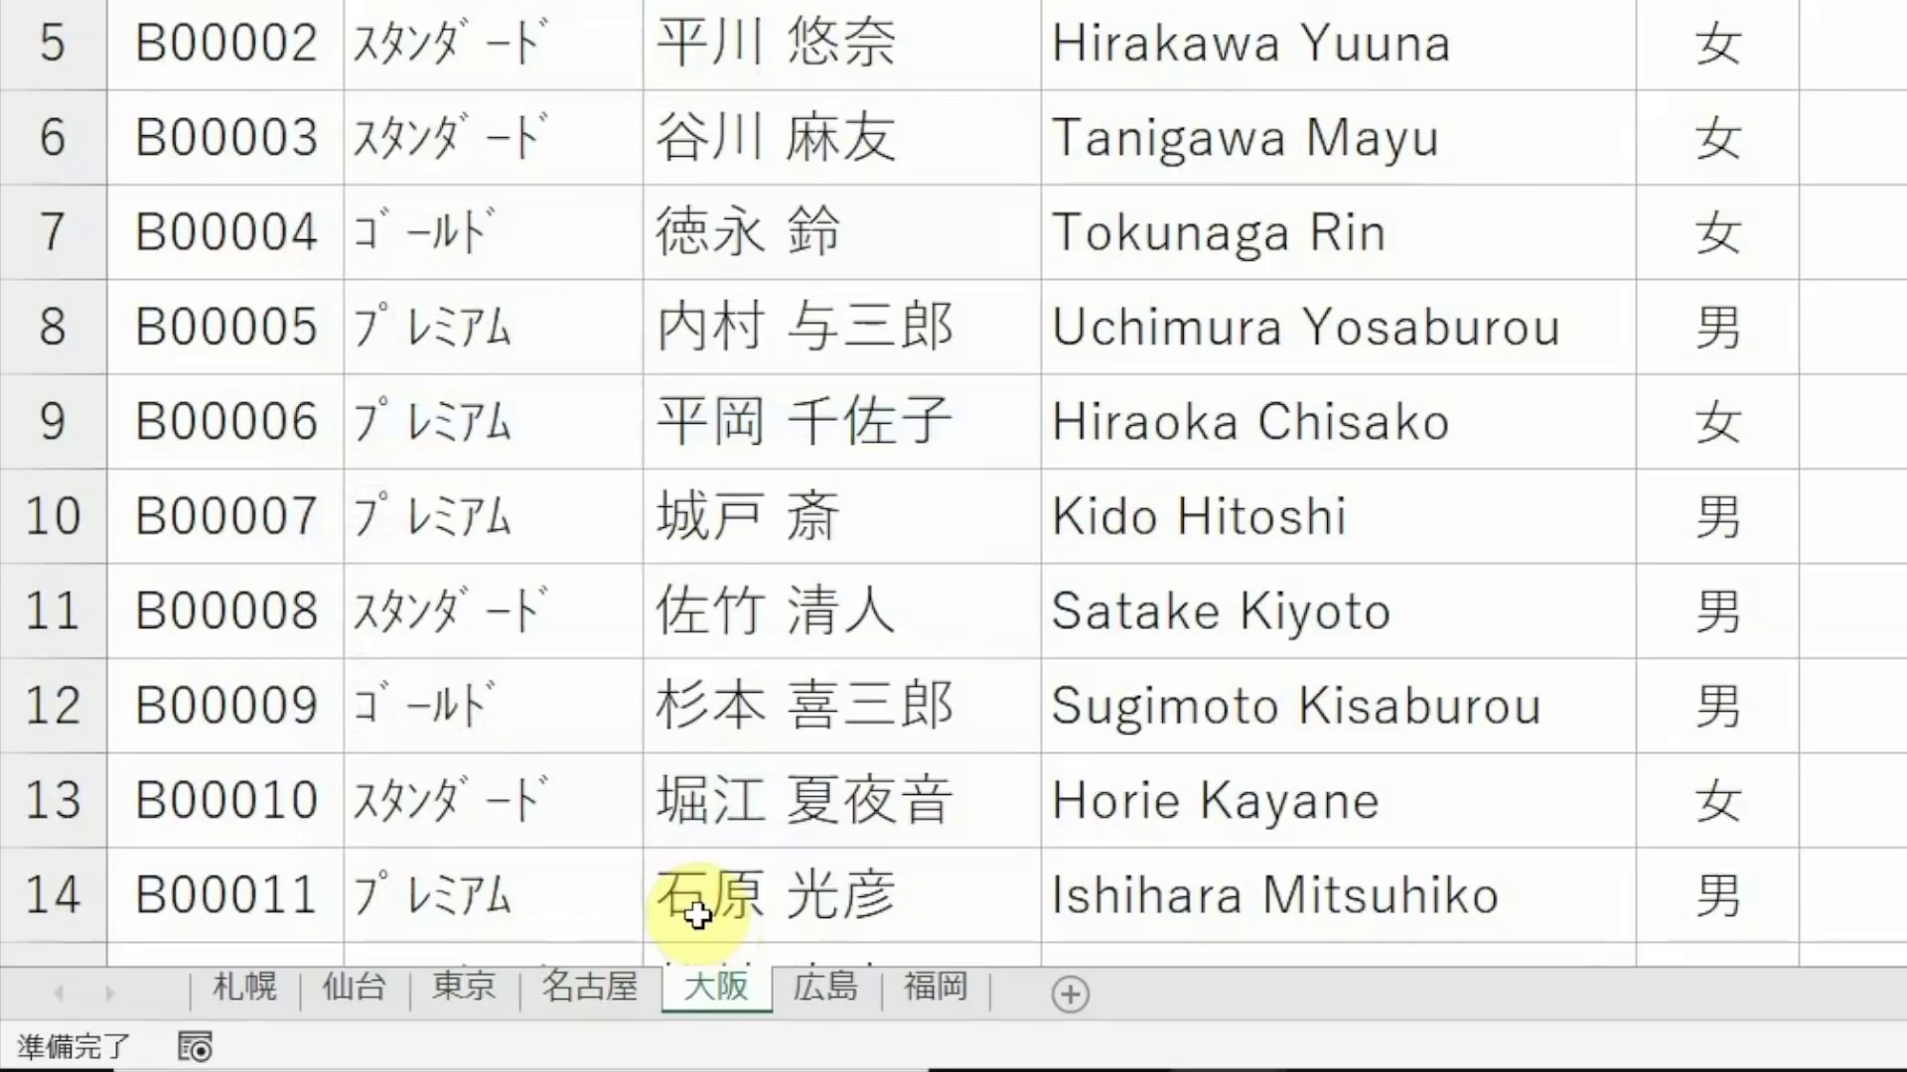
Open the 大阪 sheet's name for editing and leave it without entering a new name
{"action": "key", "text": "alt+h"}
{"action": "key", "text": "o"}
{"action": "key", "text": "r"}
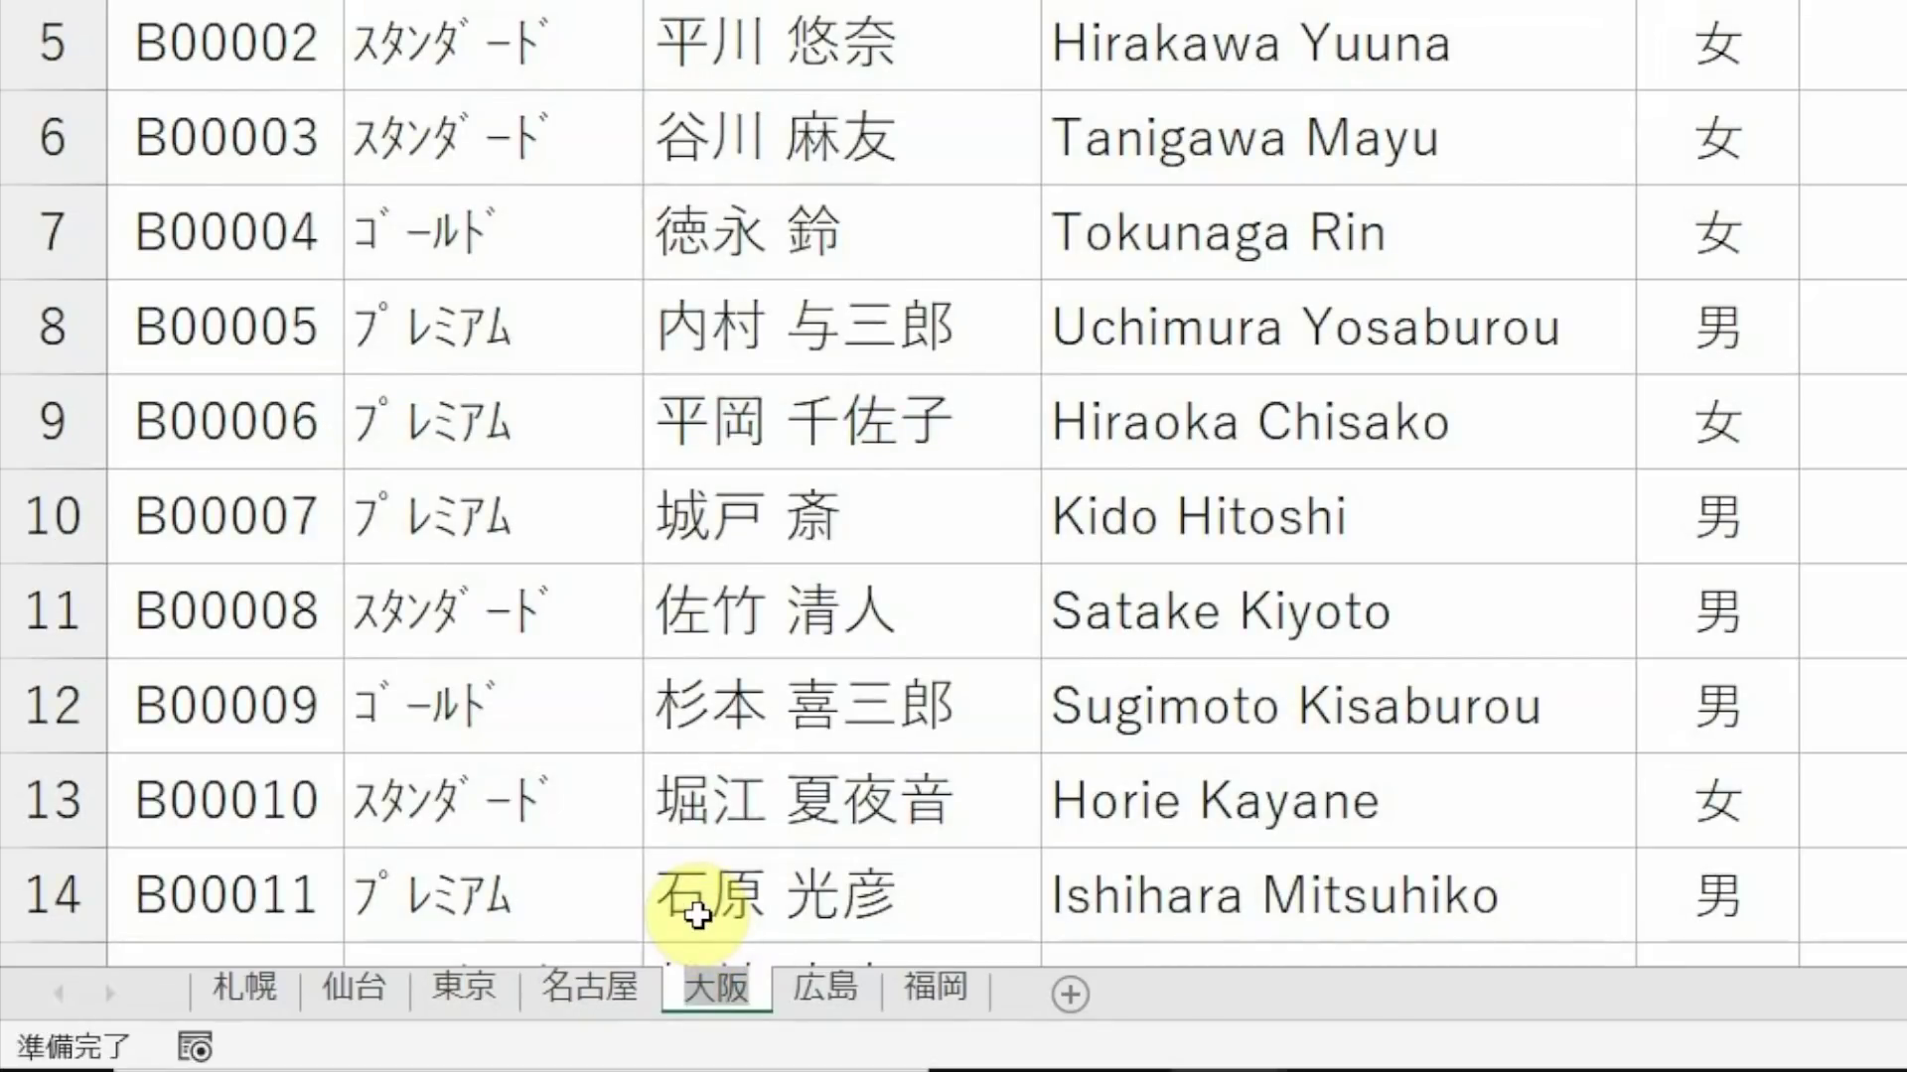
{"action": "key", "text": "Return"}
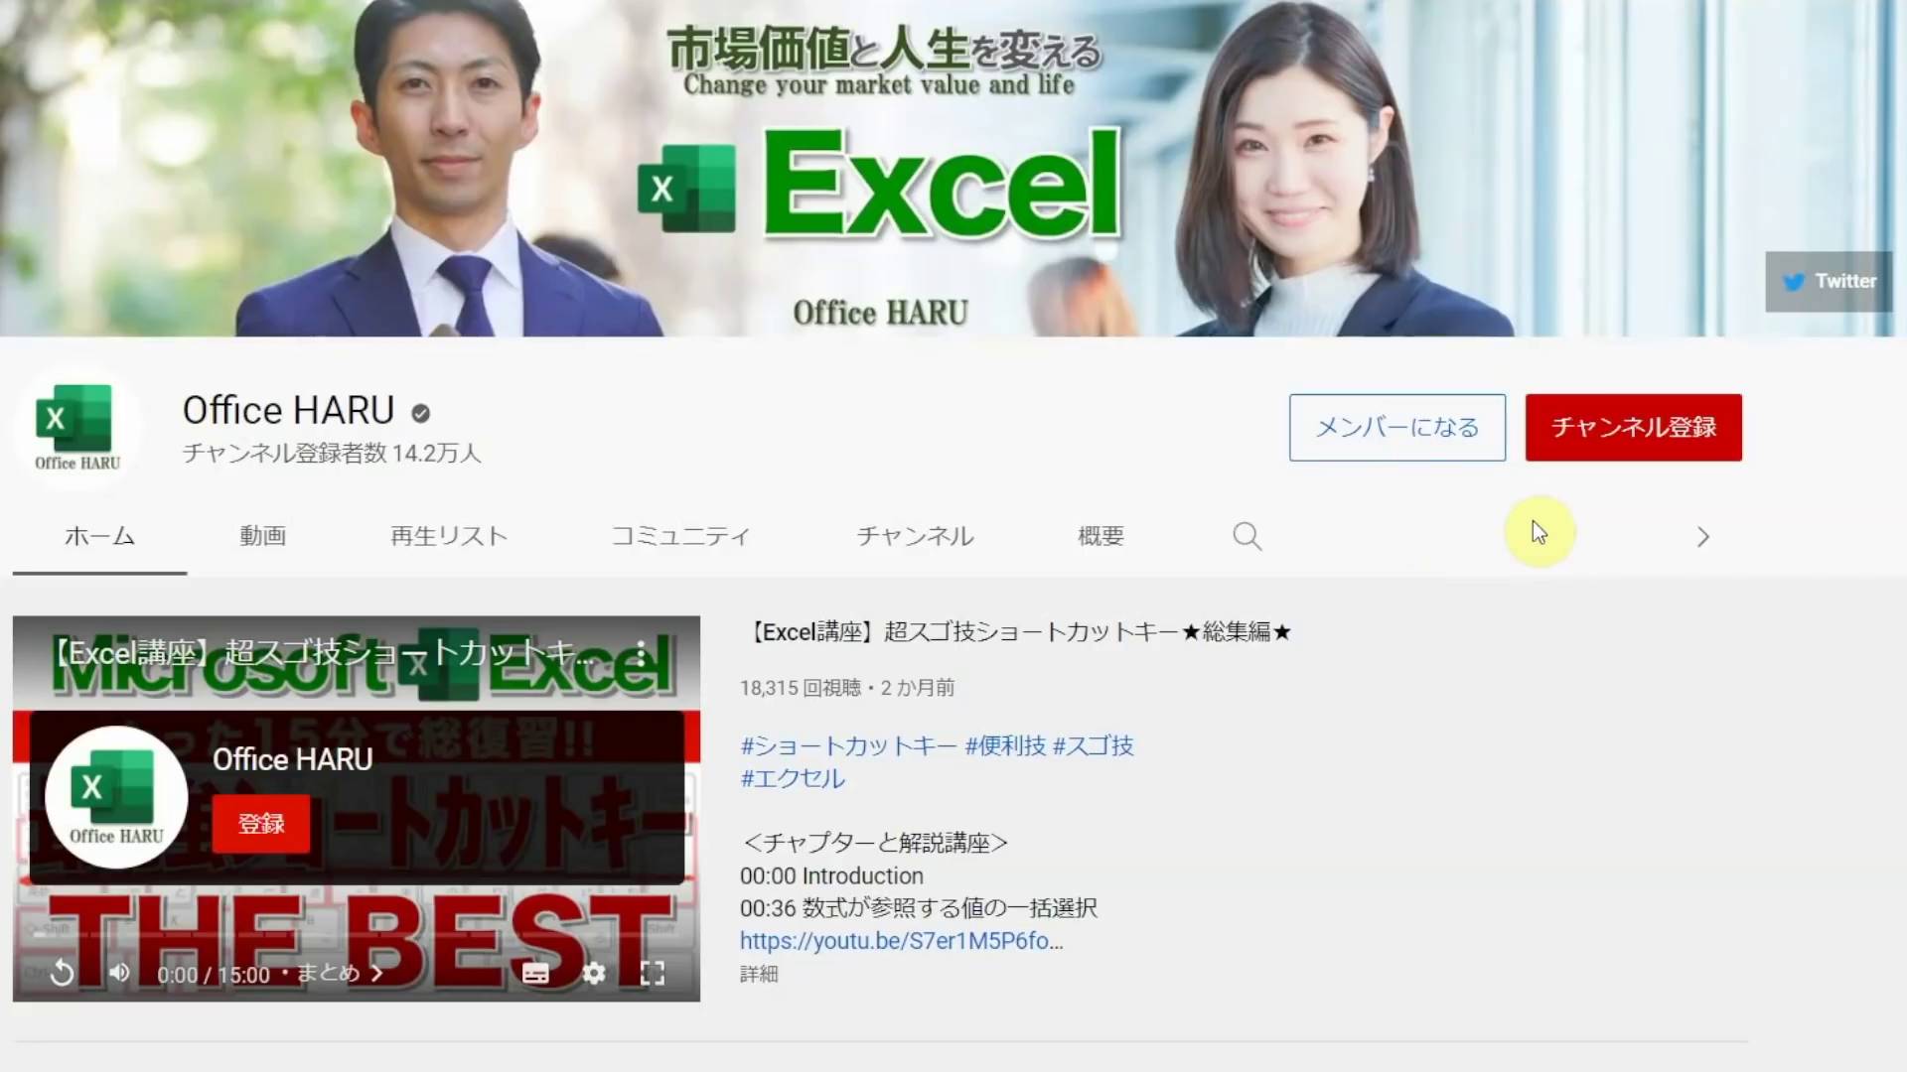
Switch to YouTube and subscribe to the Office HARU channel from its home page
{"action": "left_click", "coordinate": [1637, 457]}
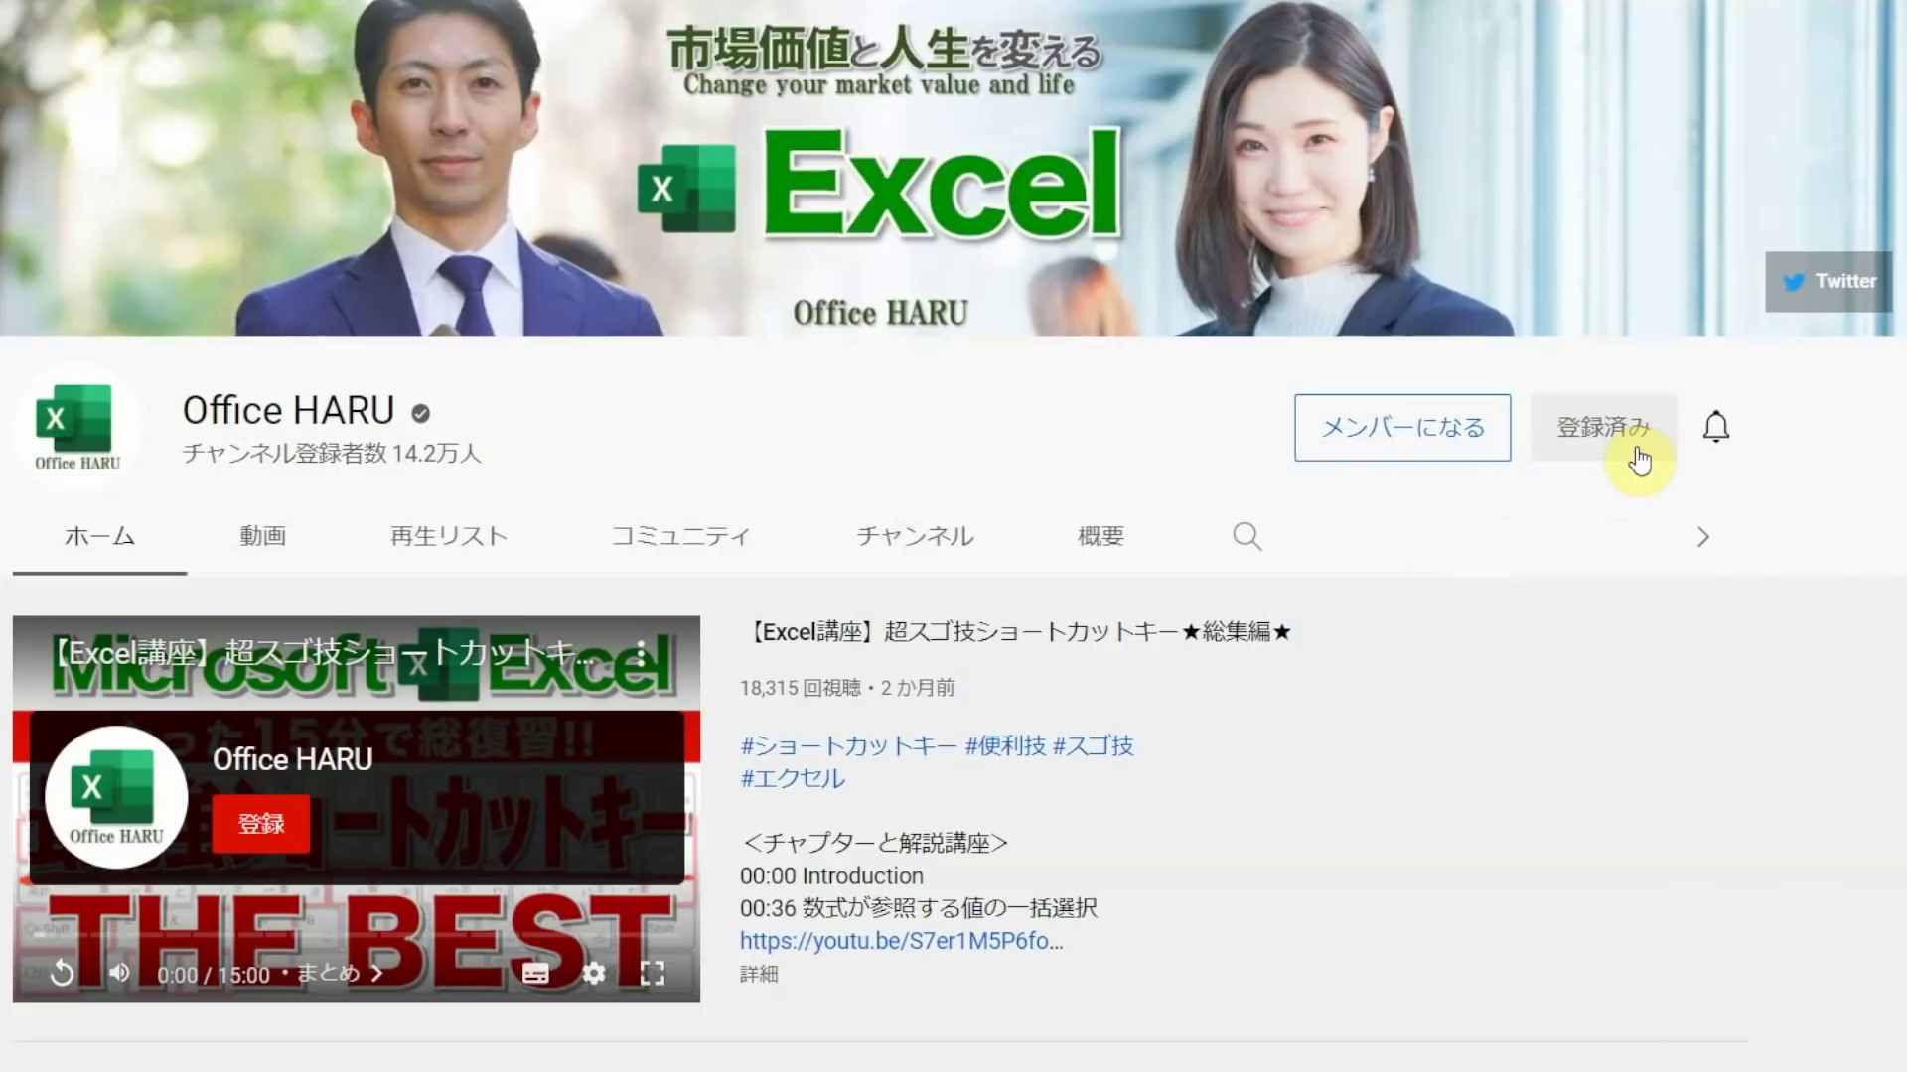
{"action": "scroll", "coordinate": [1639, 459], "scroll_direction": "down", "scroll_amount": 4}
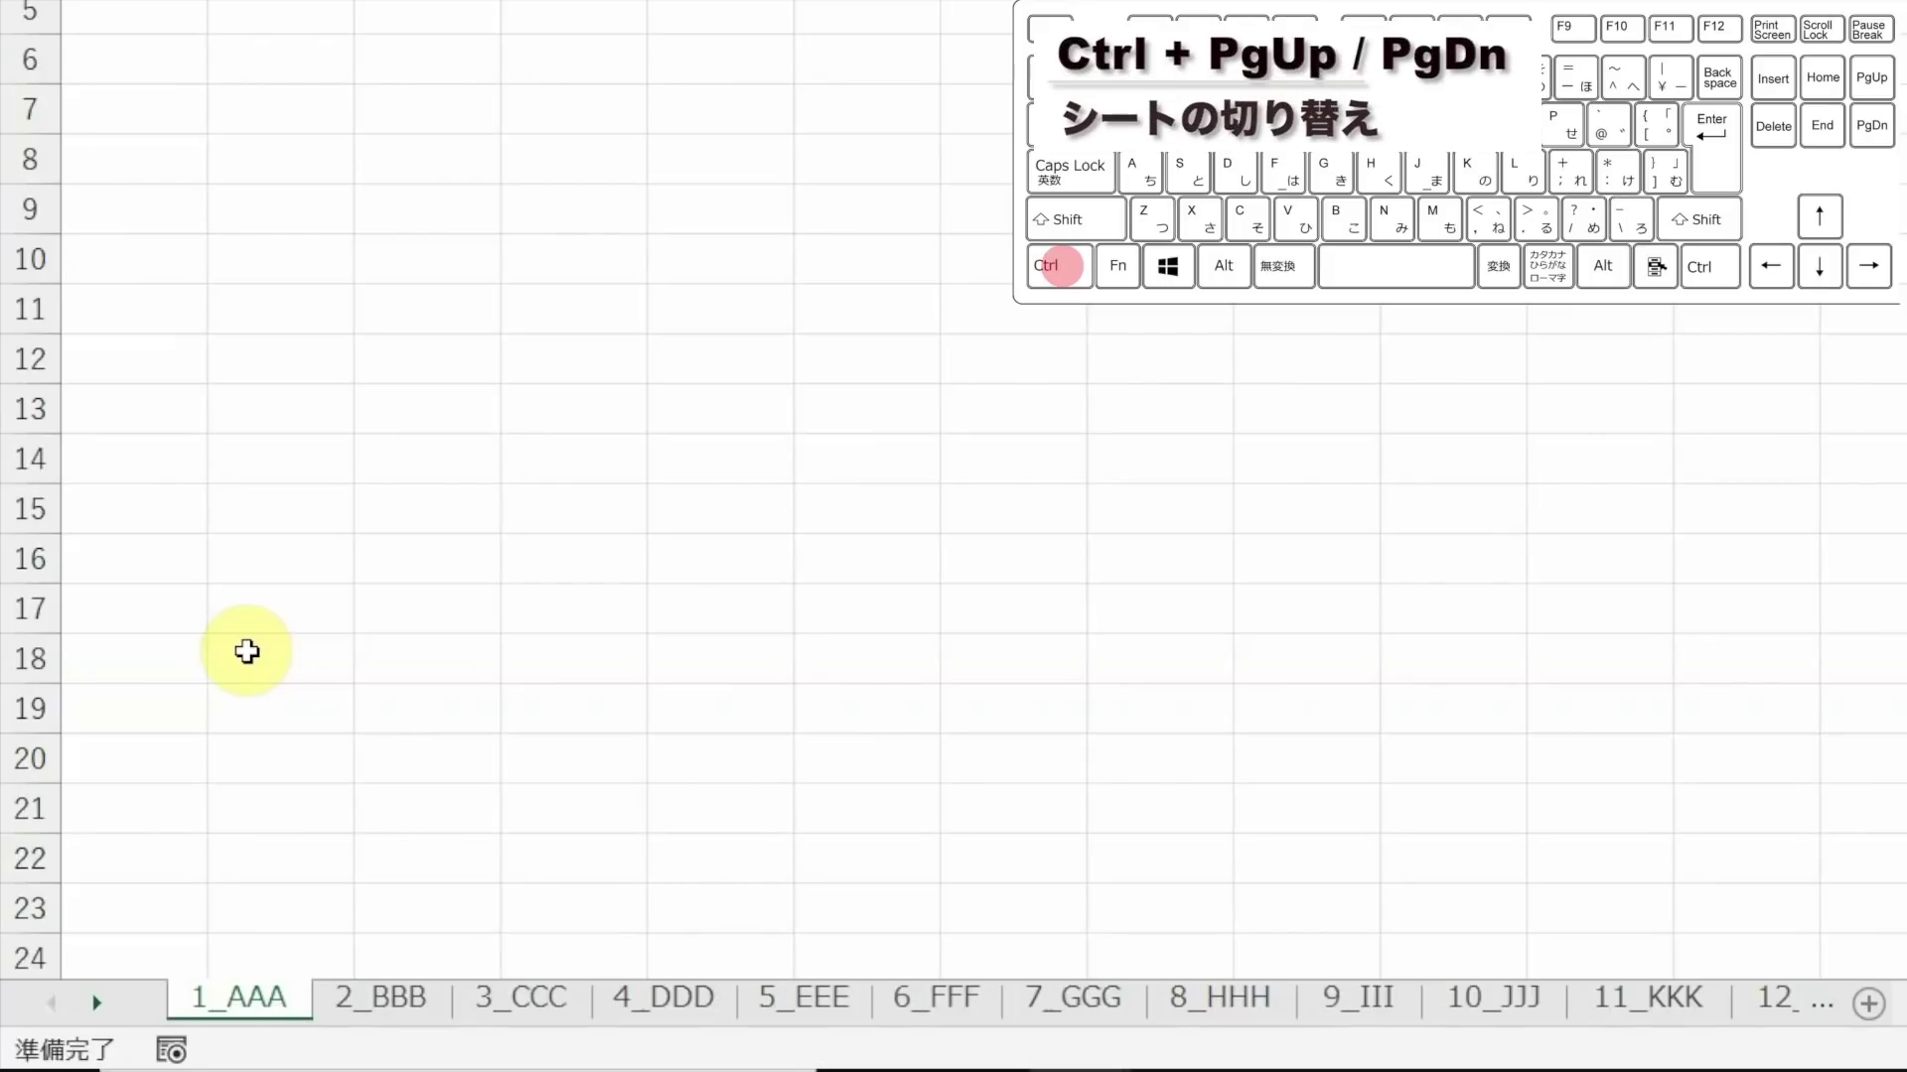
Move forward through the worksheets from 1_AAA to 5_EEE and back to 2_BBB
{"action": "key", "text": "ctrl+Page_Down"}
{"action": "key", "text": "ctrl+Page_Down"}
{"action": "key", "text": "ctrl+Page_Down"}
{"action": "key", "text": "ctrl+Page_Down"}
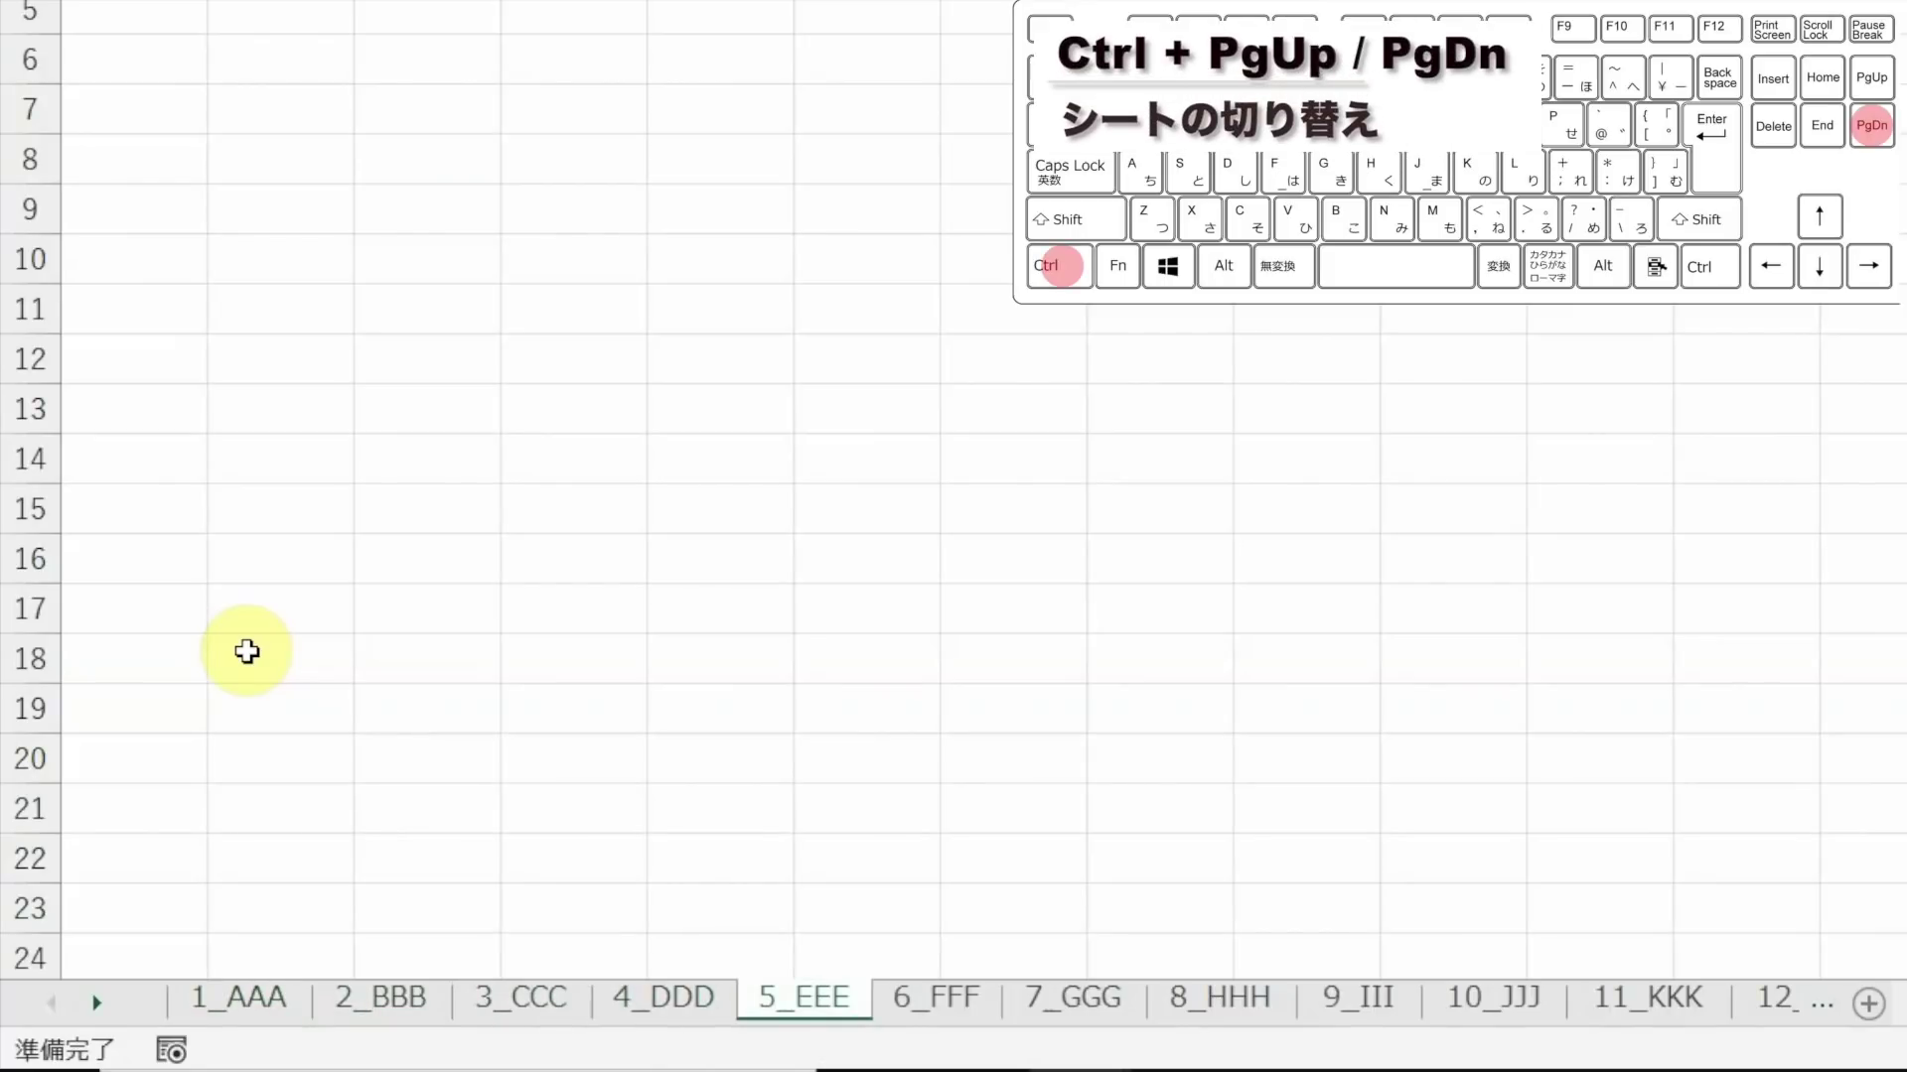
{"action": "key", "text": "ctrl+Page_Up"}
{"action": "key", "text": "ctrl+Page_Up"}
{"action": "key", "text": "ctrl+Page_Up"}
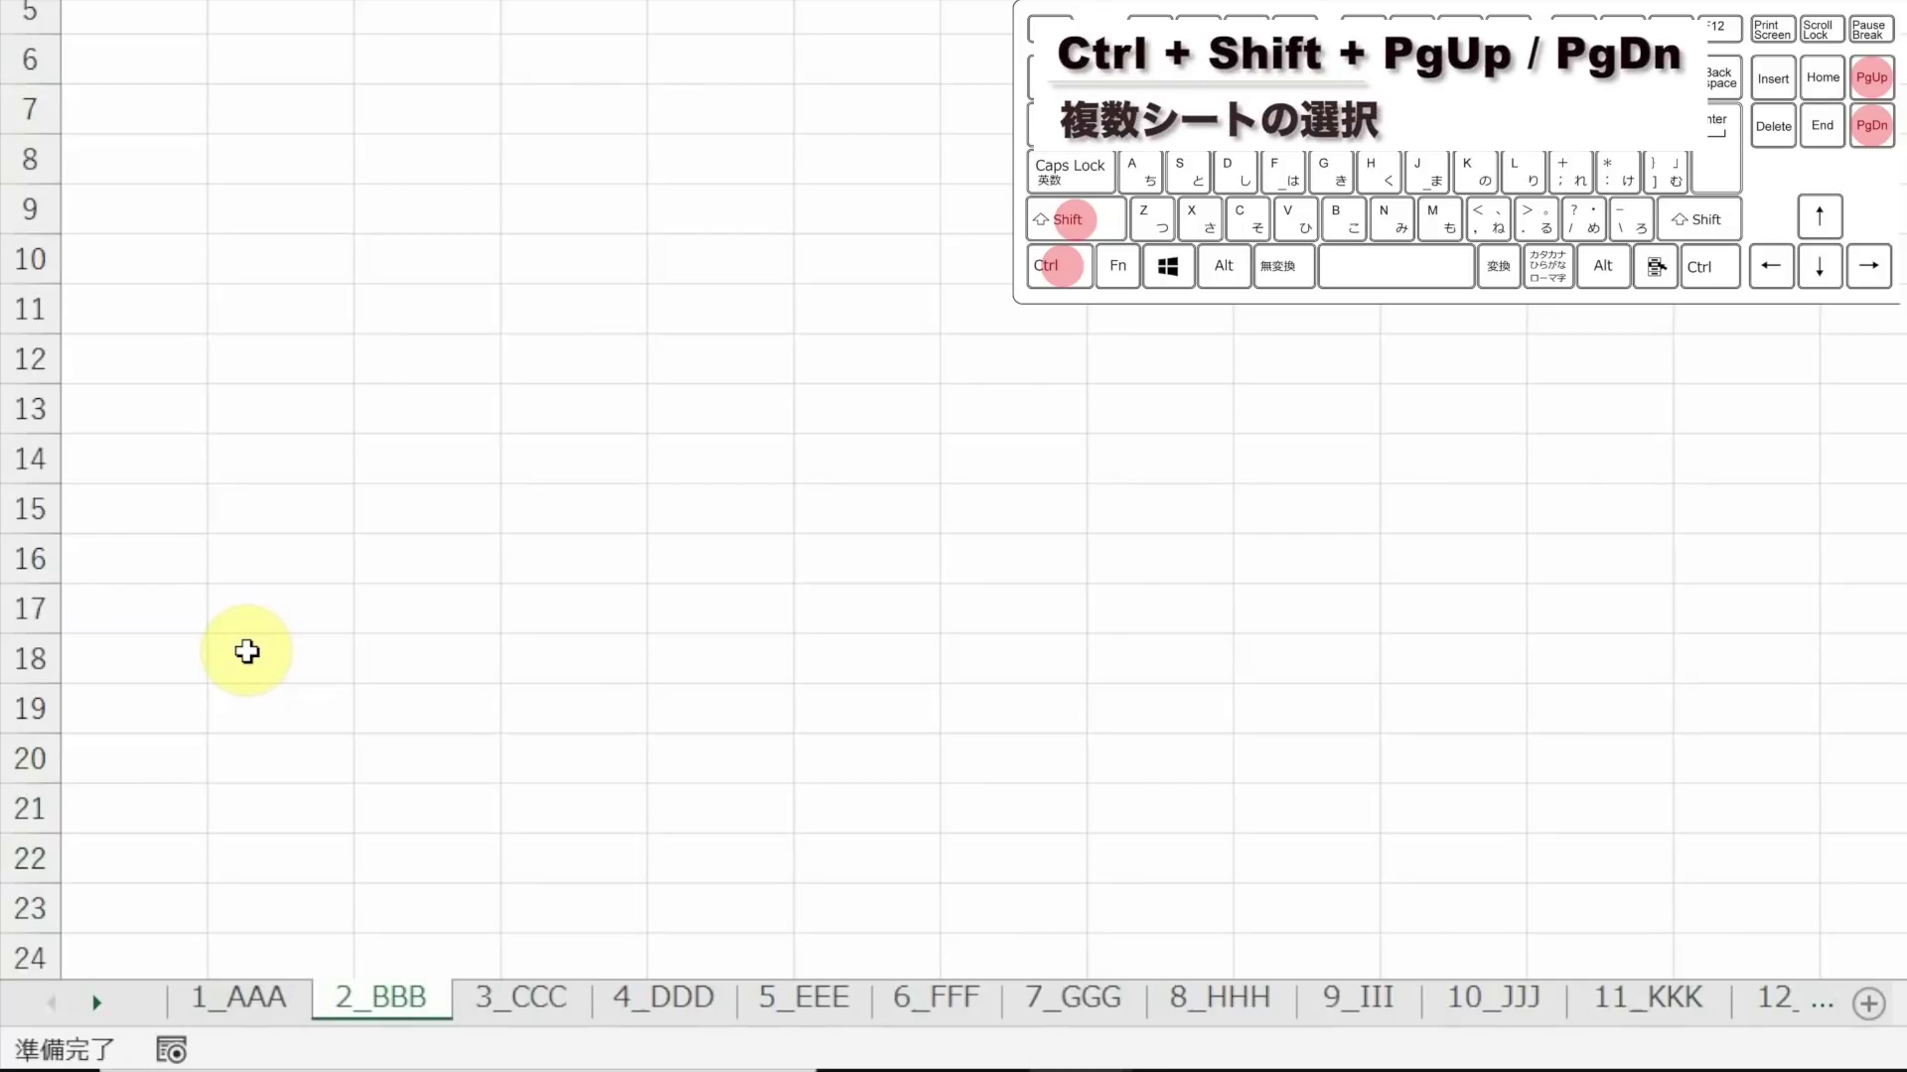
Extend the sheet selection from 2_BBB through 7_GGG so these worksheets are grouped
{"action": "key", "text": "ctrl+shift+Page_Down"}
{"action": "key", "text": "ctrl+shift+Page_Down"}
{"action": "key", "text": "ctrl+shift+Page_Down"}
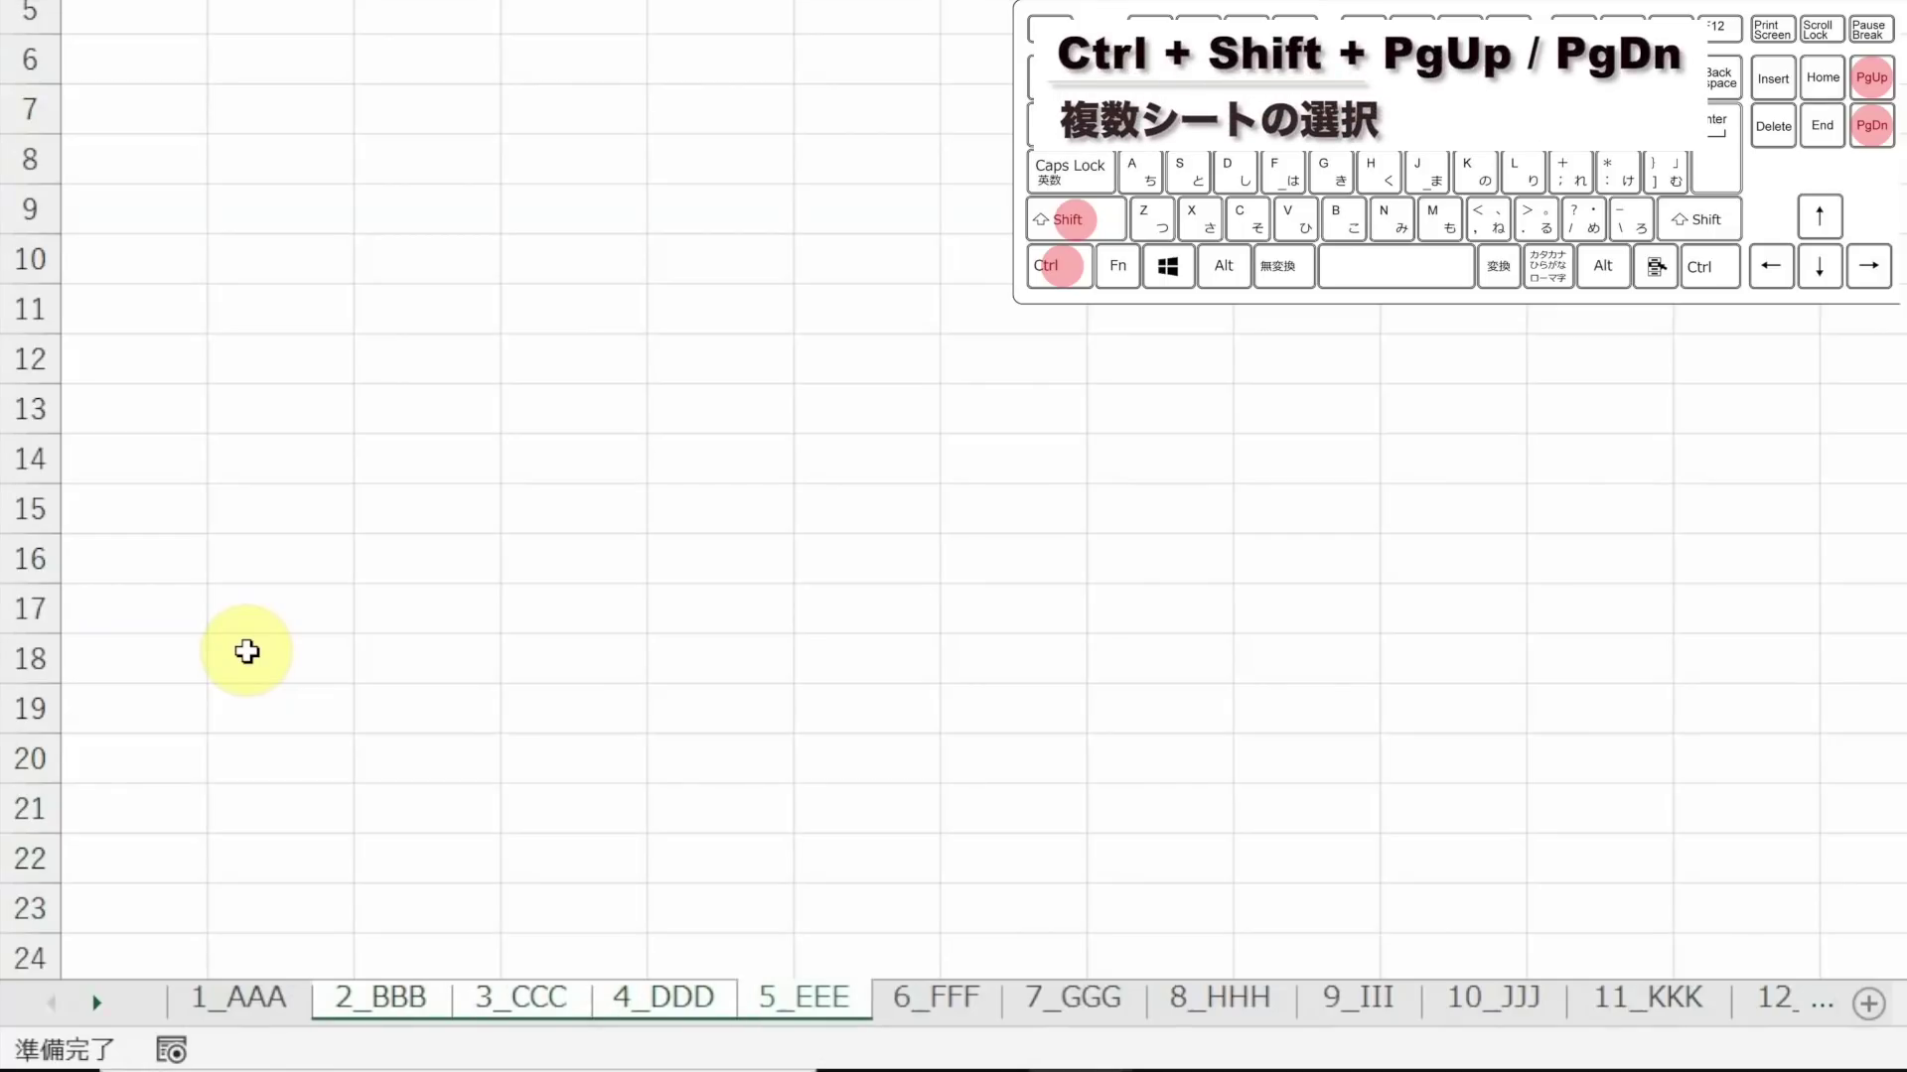
{"action": "key", "text": "ctrl+shift+Page_Down"}
{"action": "key", "text": "ctrl+shift+Page_Down"}
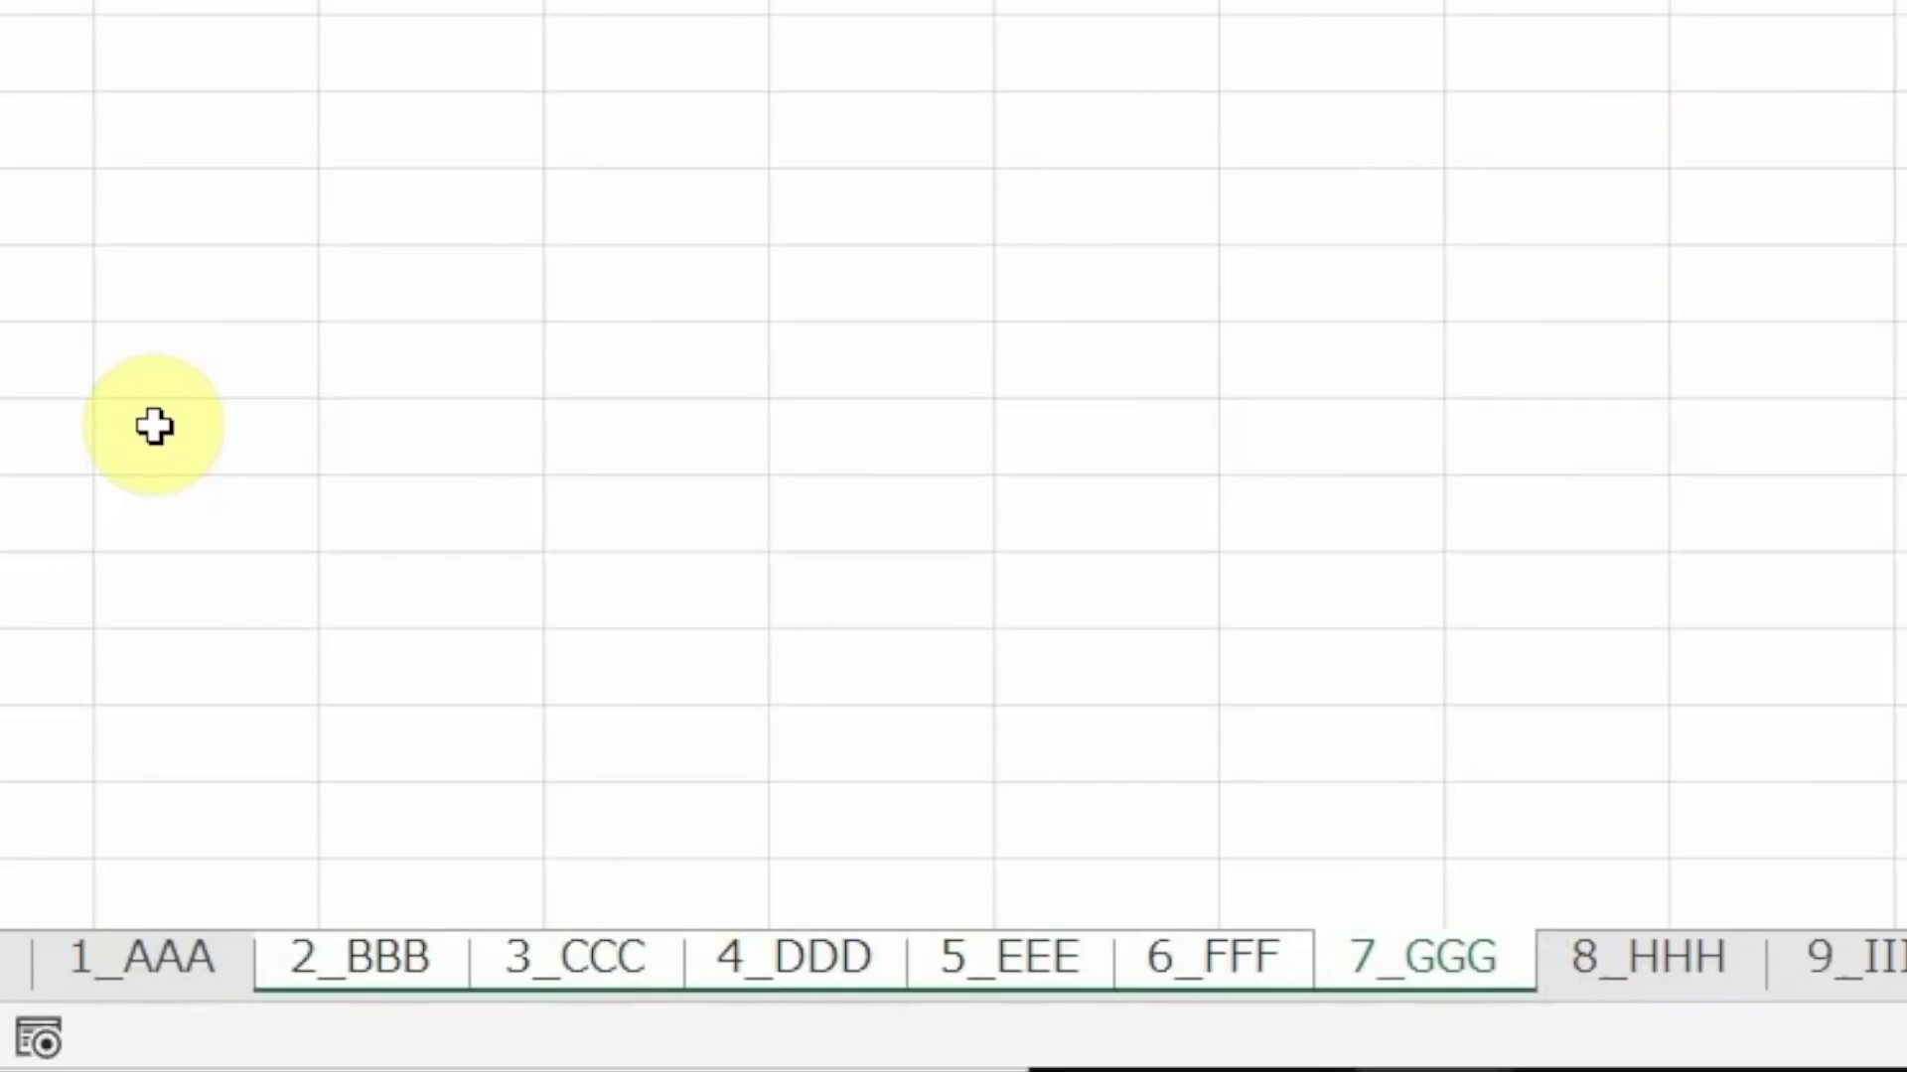
Move the active sheet back and forth within the selected group, and release the group by switching to 8_HHH
{"action": "key", "text": "ctrl+Page_Up"}
{"action": "key", "text": "ctrl+Page_Up"}
{"action": "key", "text": "ctrl+Page_Up"}
{"action": "key", "text": "ctrl+Page_Down"}
{"action": "key", "text": "ctrl+Page_Down"}
{"action": "key", "text": "ctrl+Page_Down"}
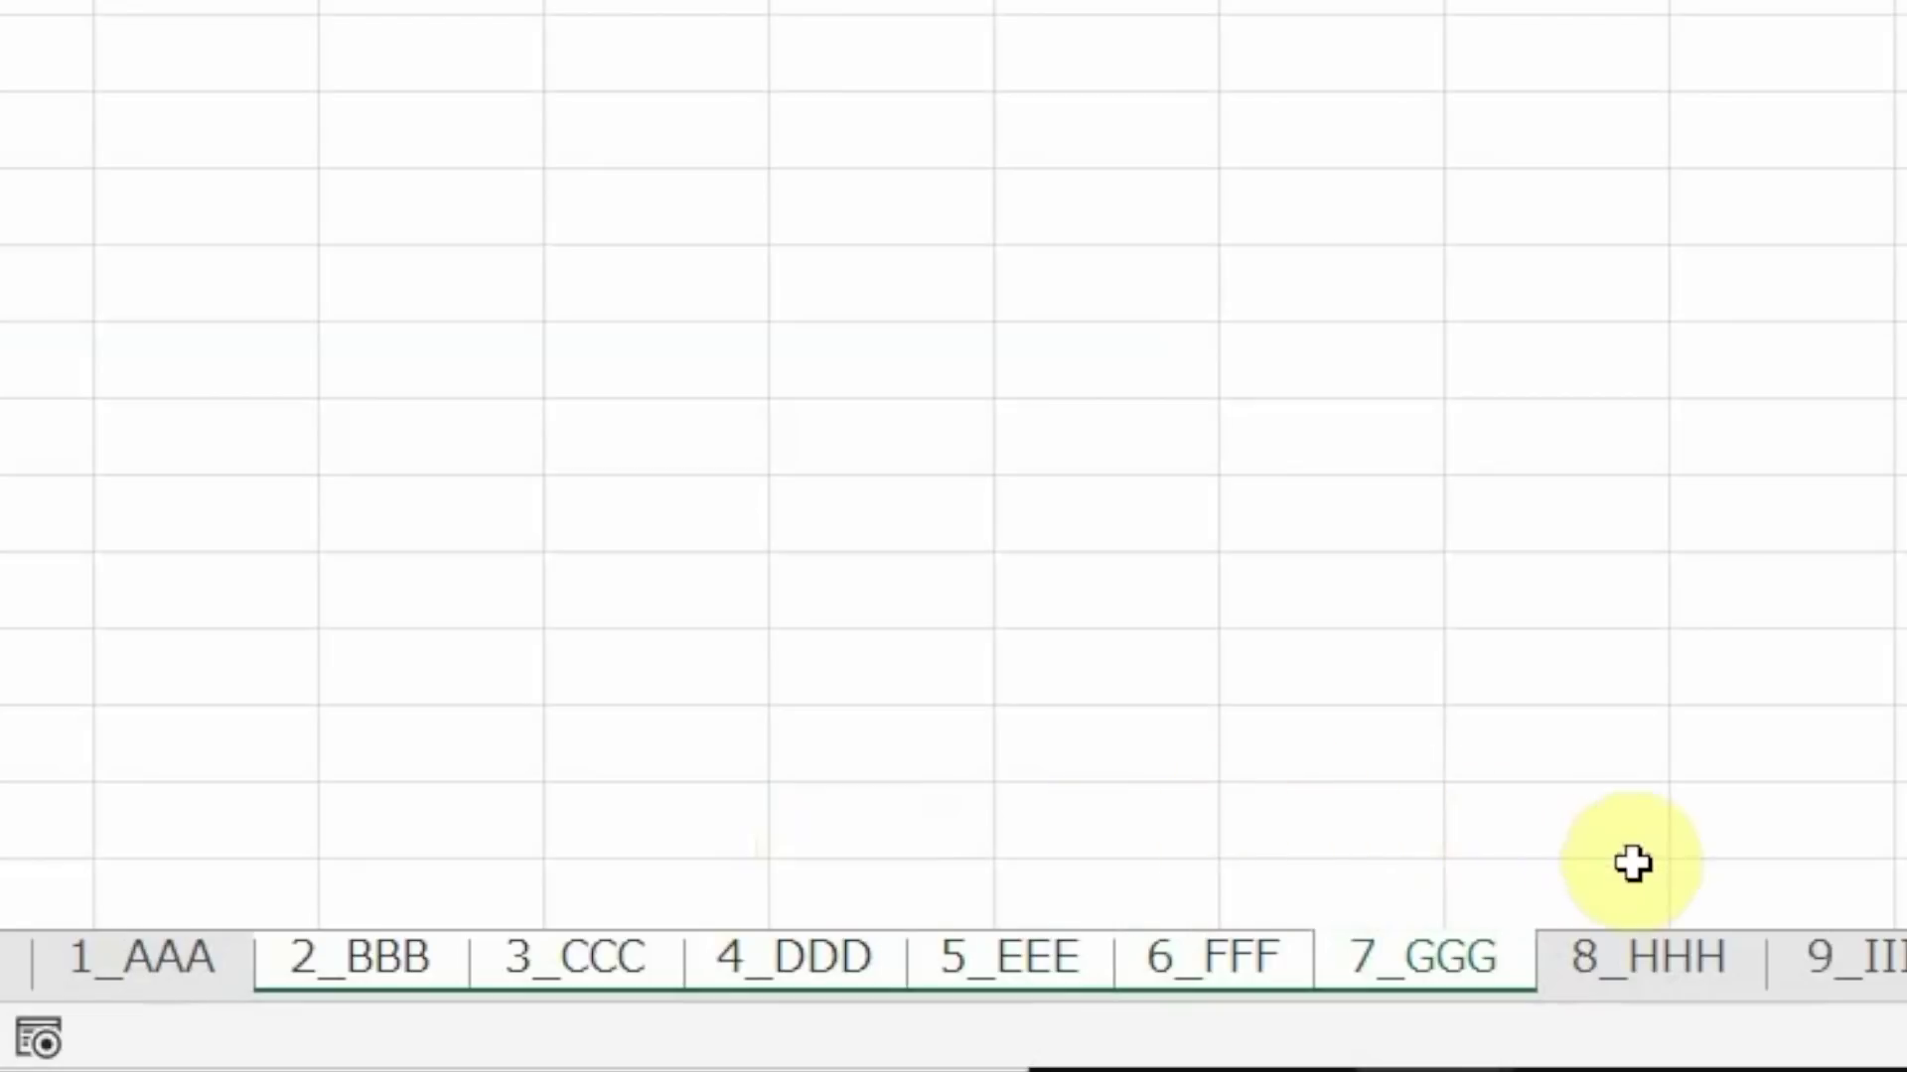
{"action": "key", "text": "ctrl+Page_Down"}
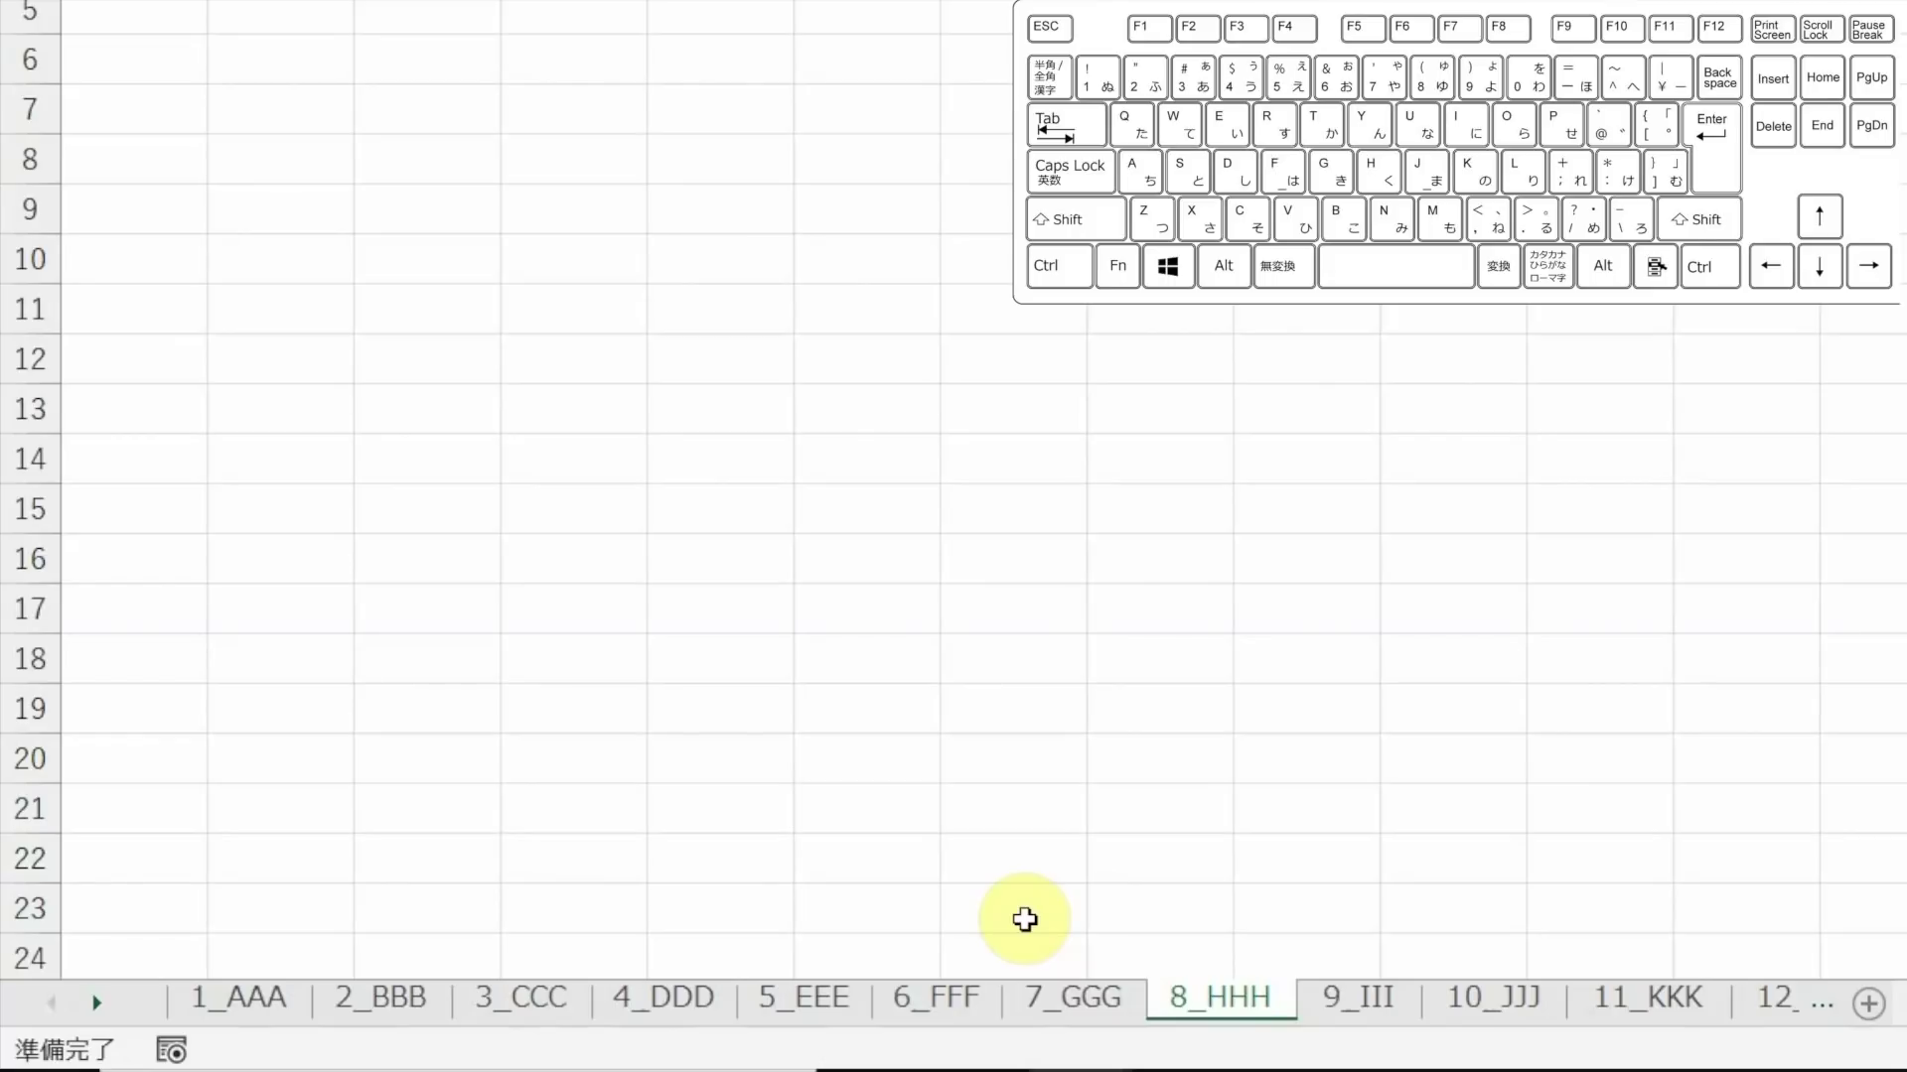
Insert two new worksheets one after another in front of 8_HHH
{"action": "key", "text": "alt"}
{"action": "key", "text": "i"}
{"action": "key", "text": "w"}
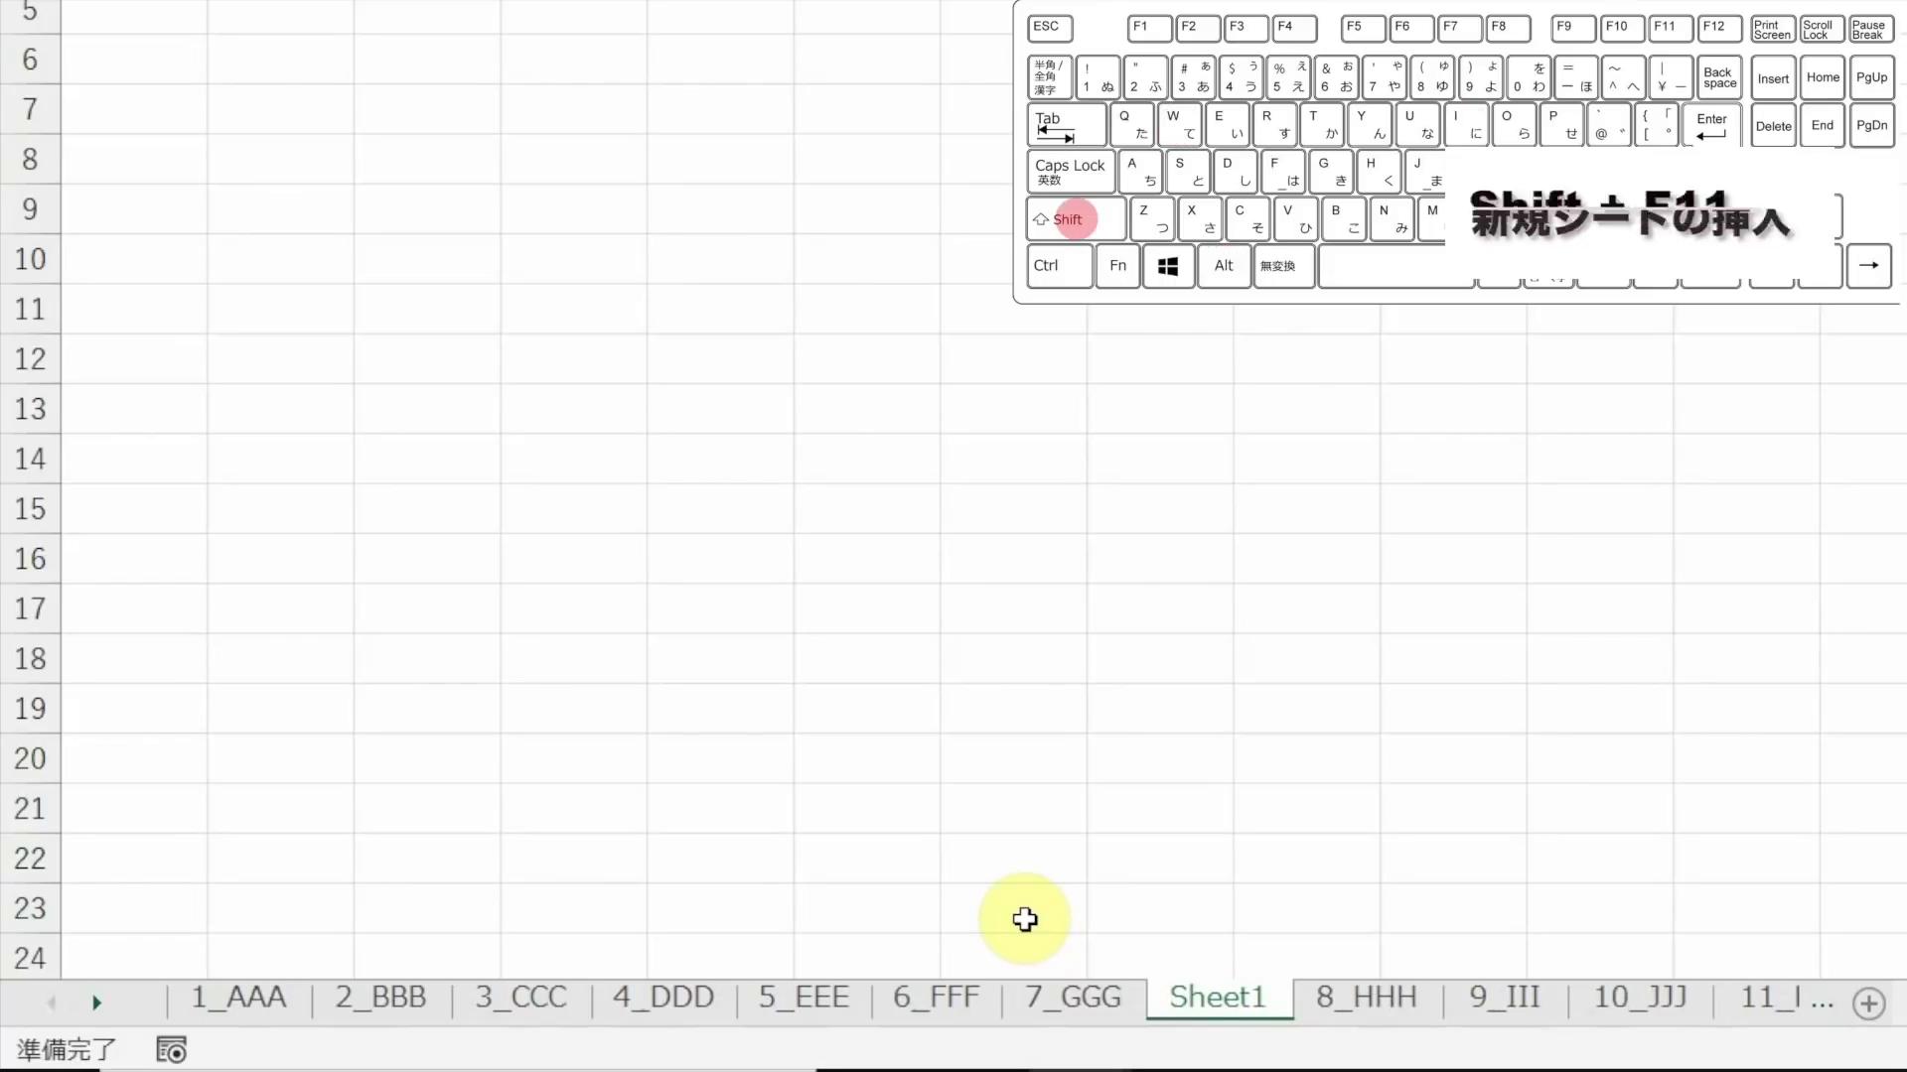
{"action": "key", "text": "shift+F11"}
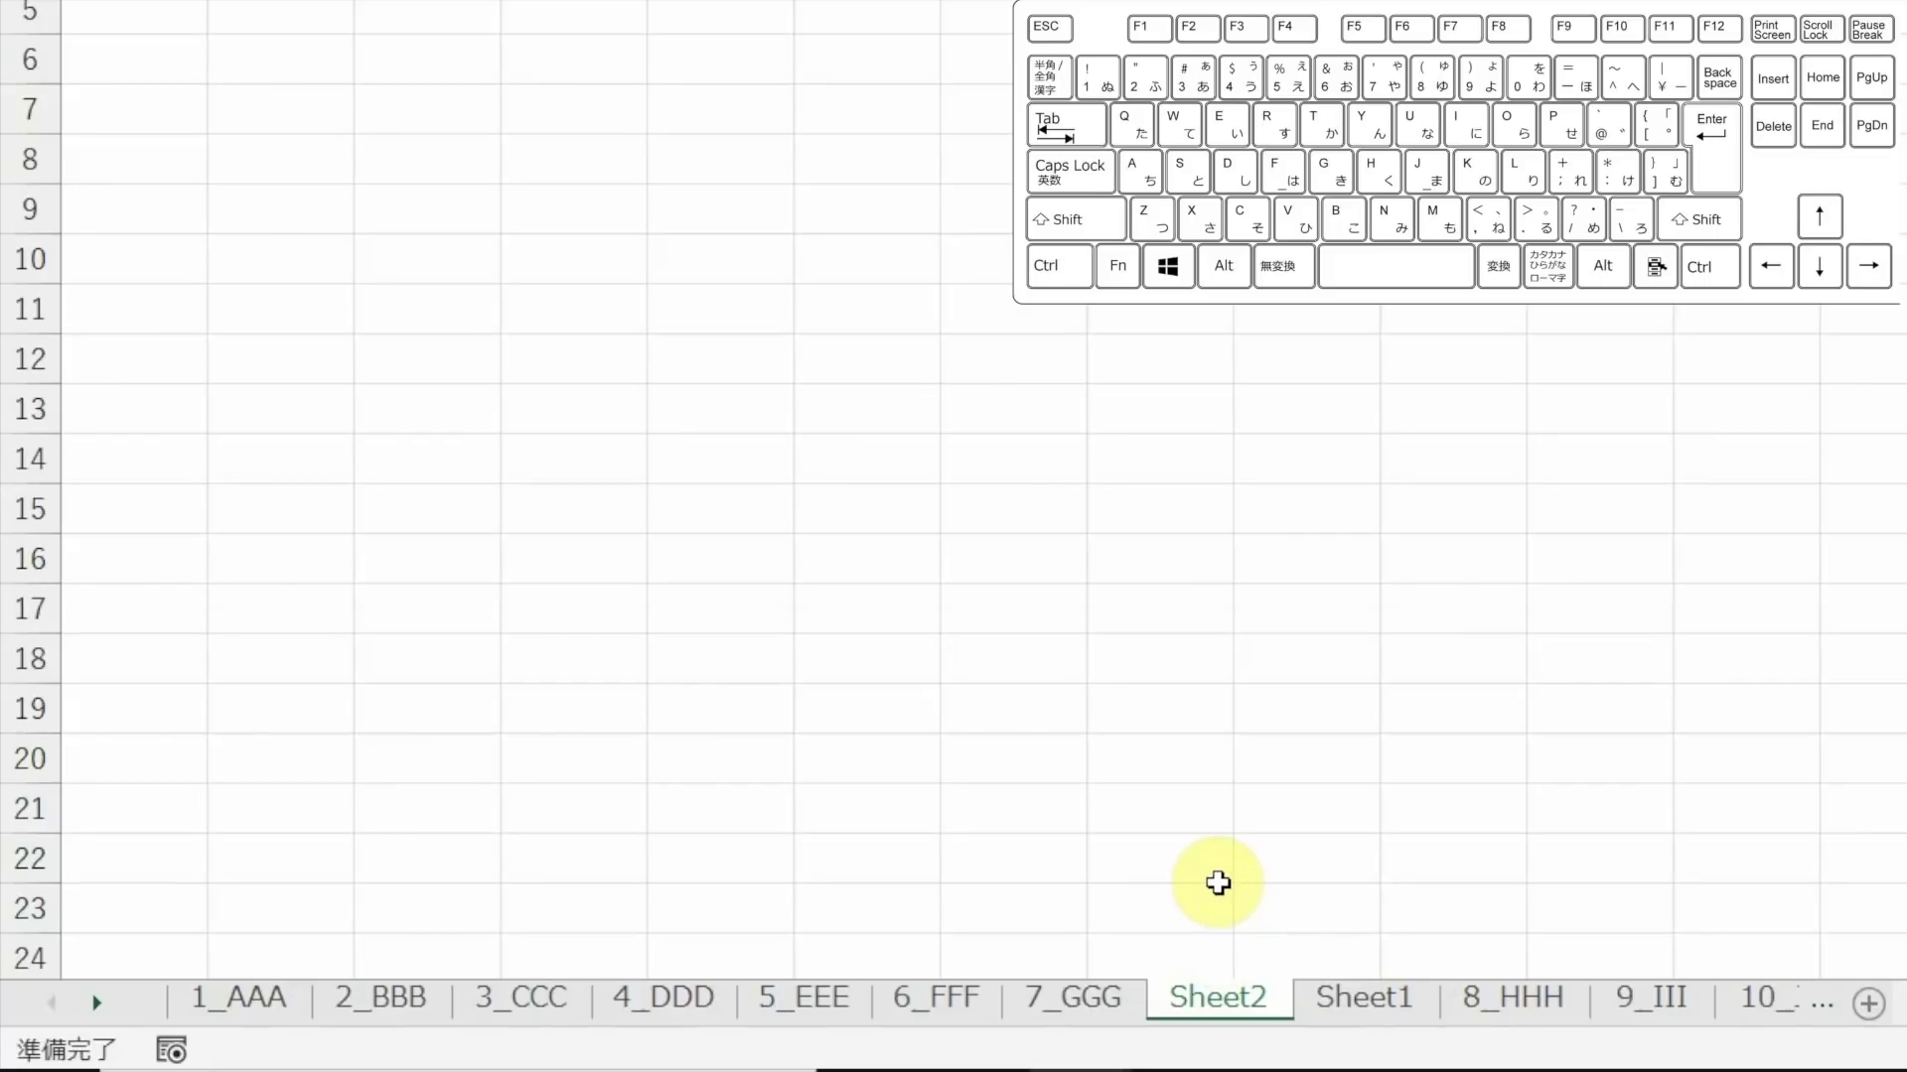
Delete the blank worksheet Sheet2
{"action": "key", "text": "alt"}
{"action": "key", "text": "e"}
{"action": "key", "text": "l"}
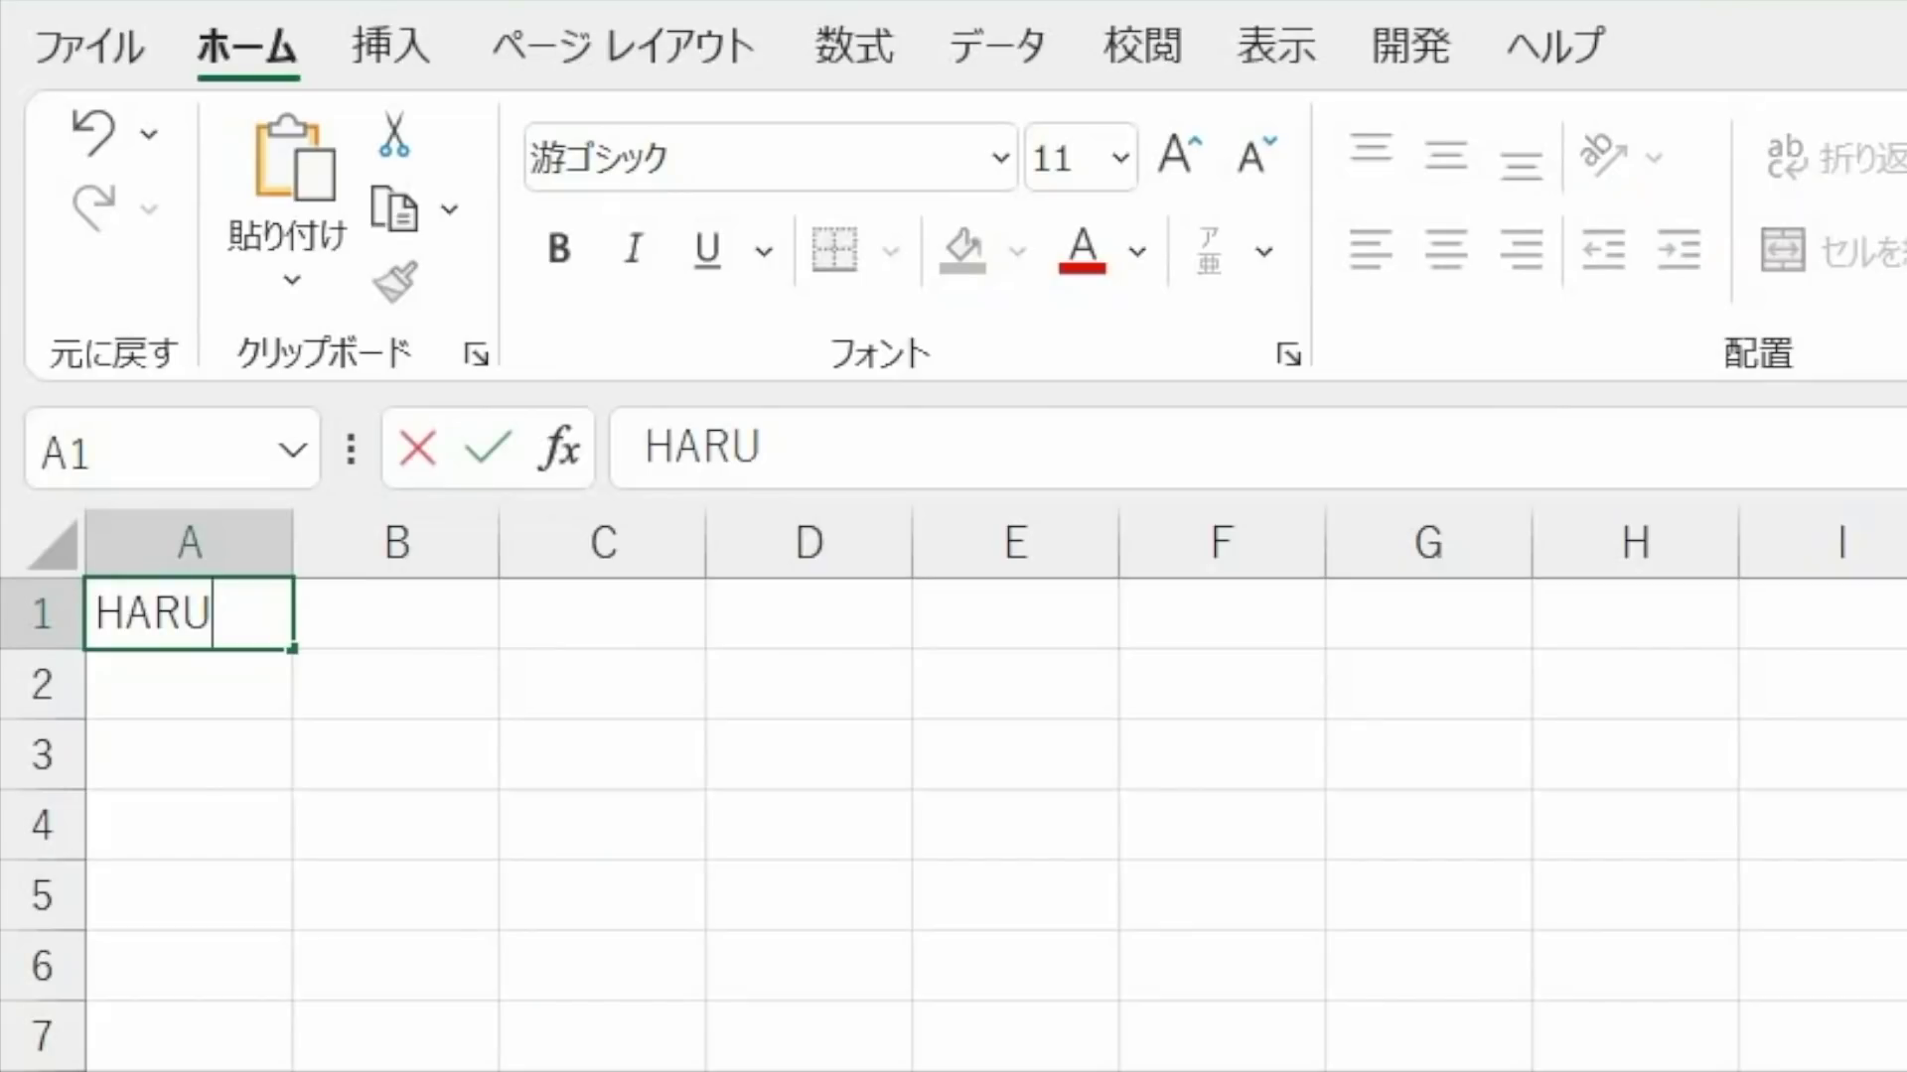
Enter HARU in cell A1 of Sheet1 and delete that worksheet permanently
{"action": "key", "text": "Return"}
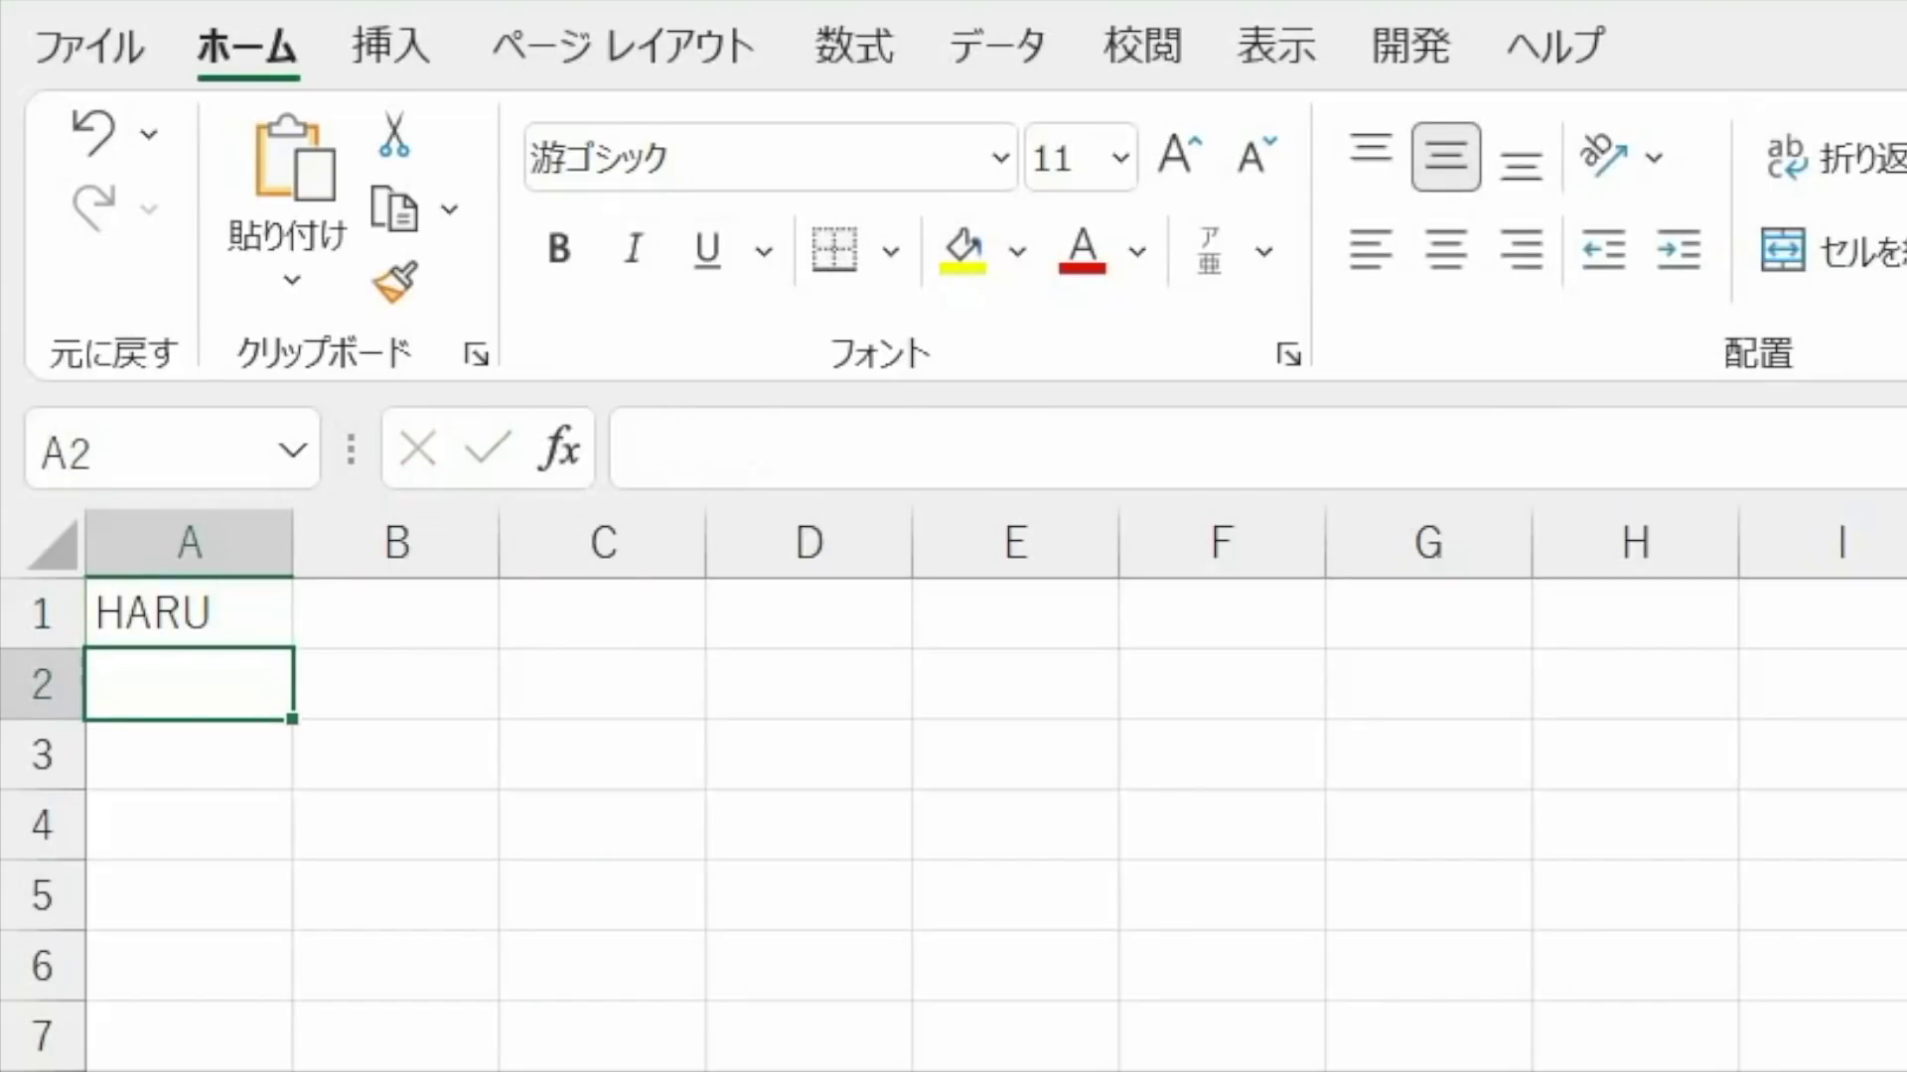
{"action": "key", "text": "alt+h"}
{"action": "key", "text": "d"}
{"action": "key", "text": "s"}
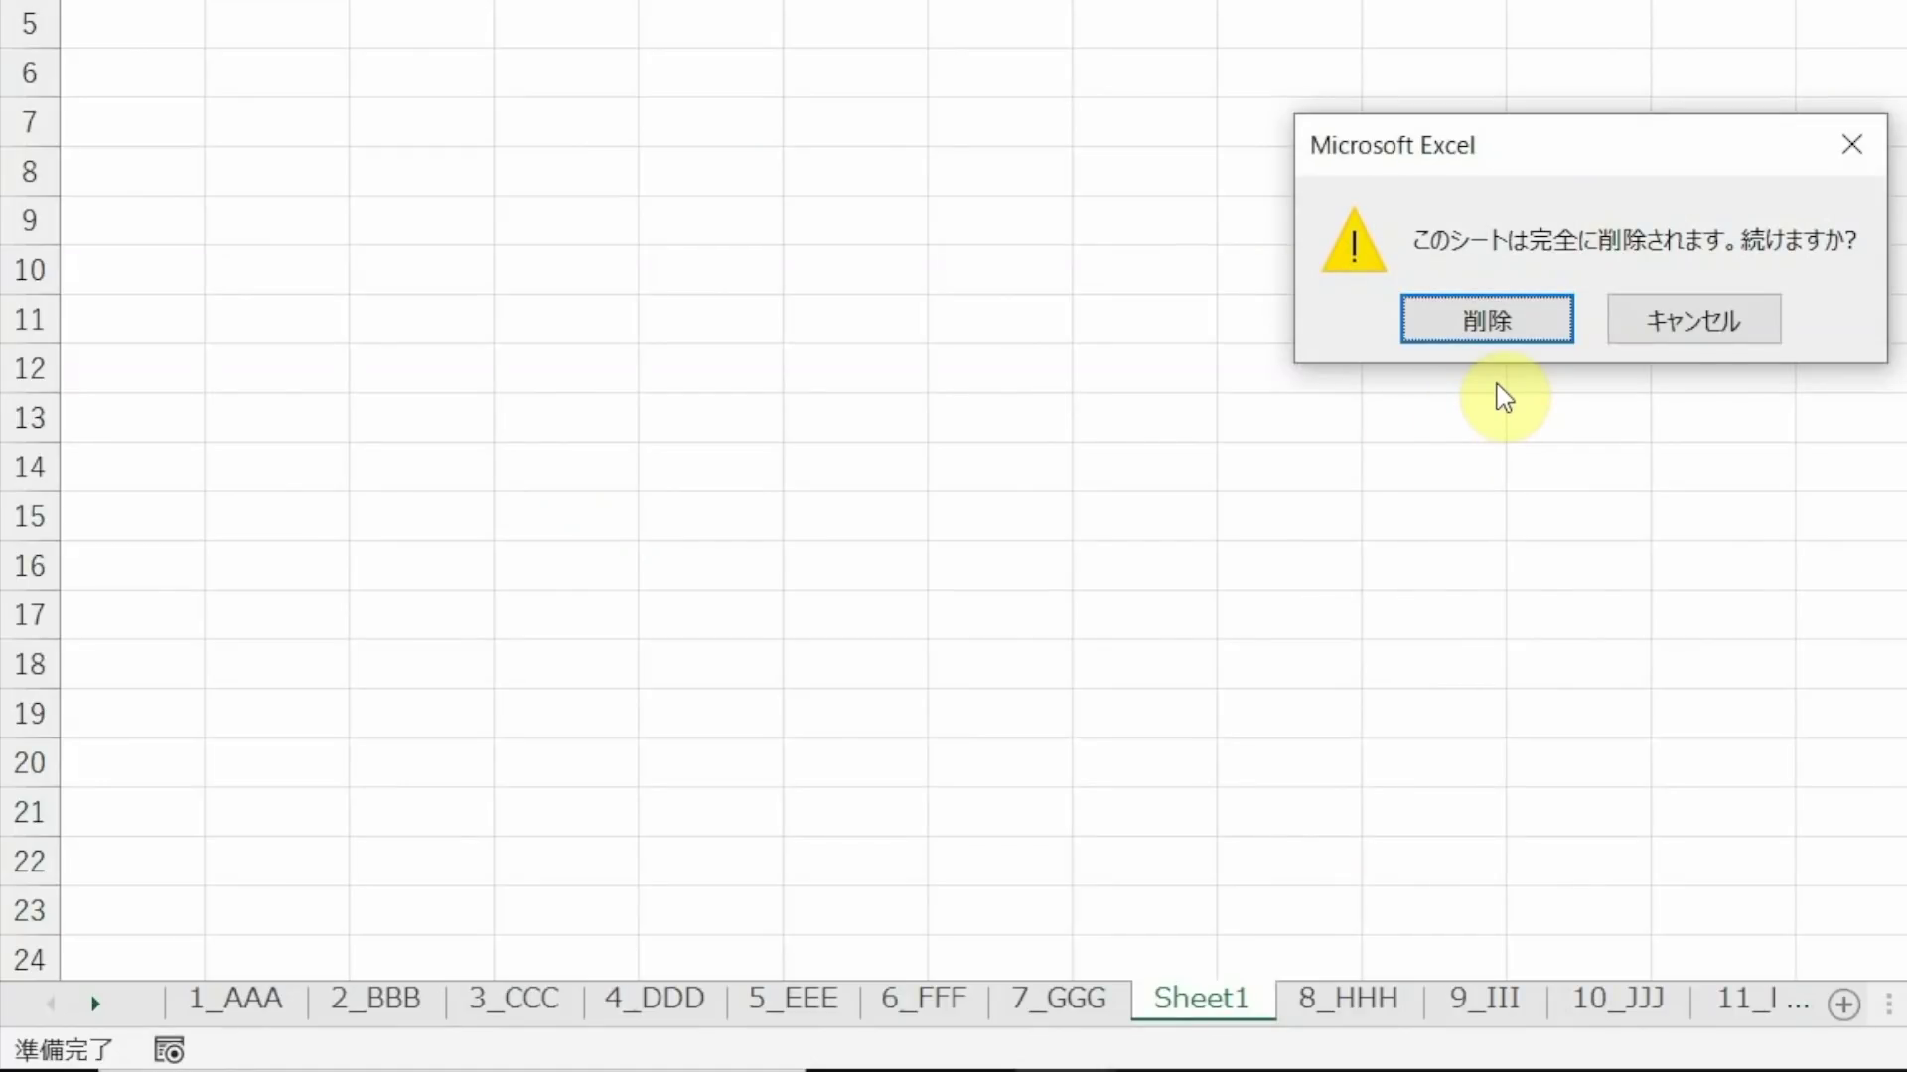
{"action": "key", "text": "Return"}
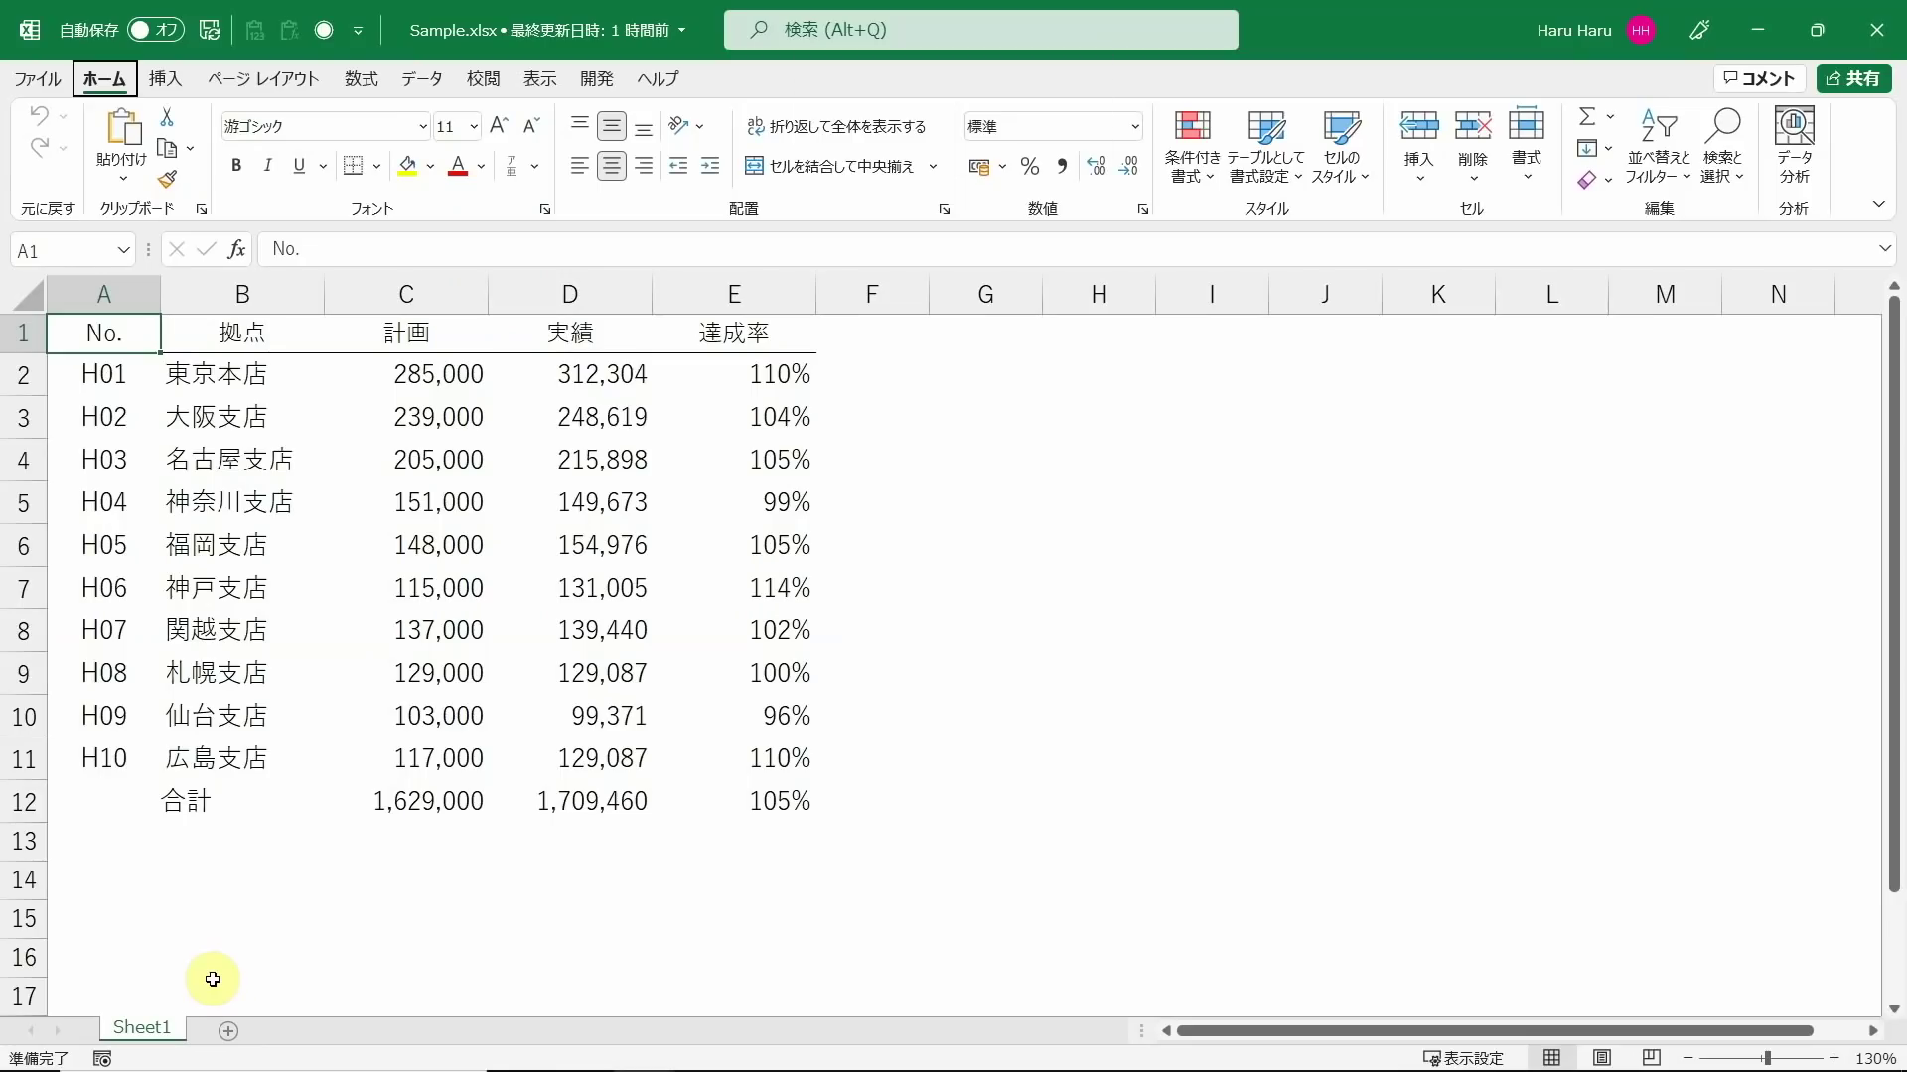
{"action": "key", "text": "alt+h"}
{"action": "key", "text": "d"}
{"action": "key", "text": "s"}
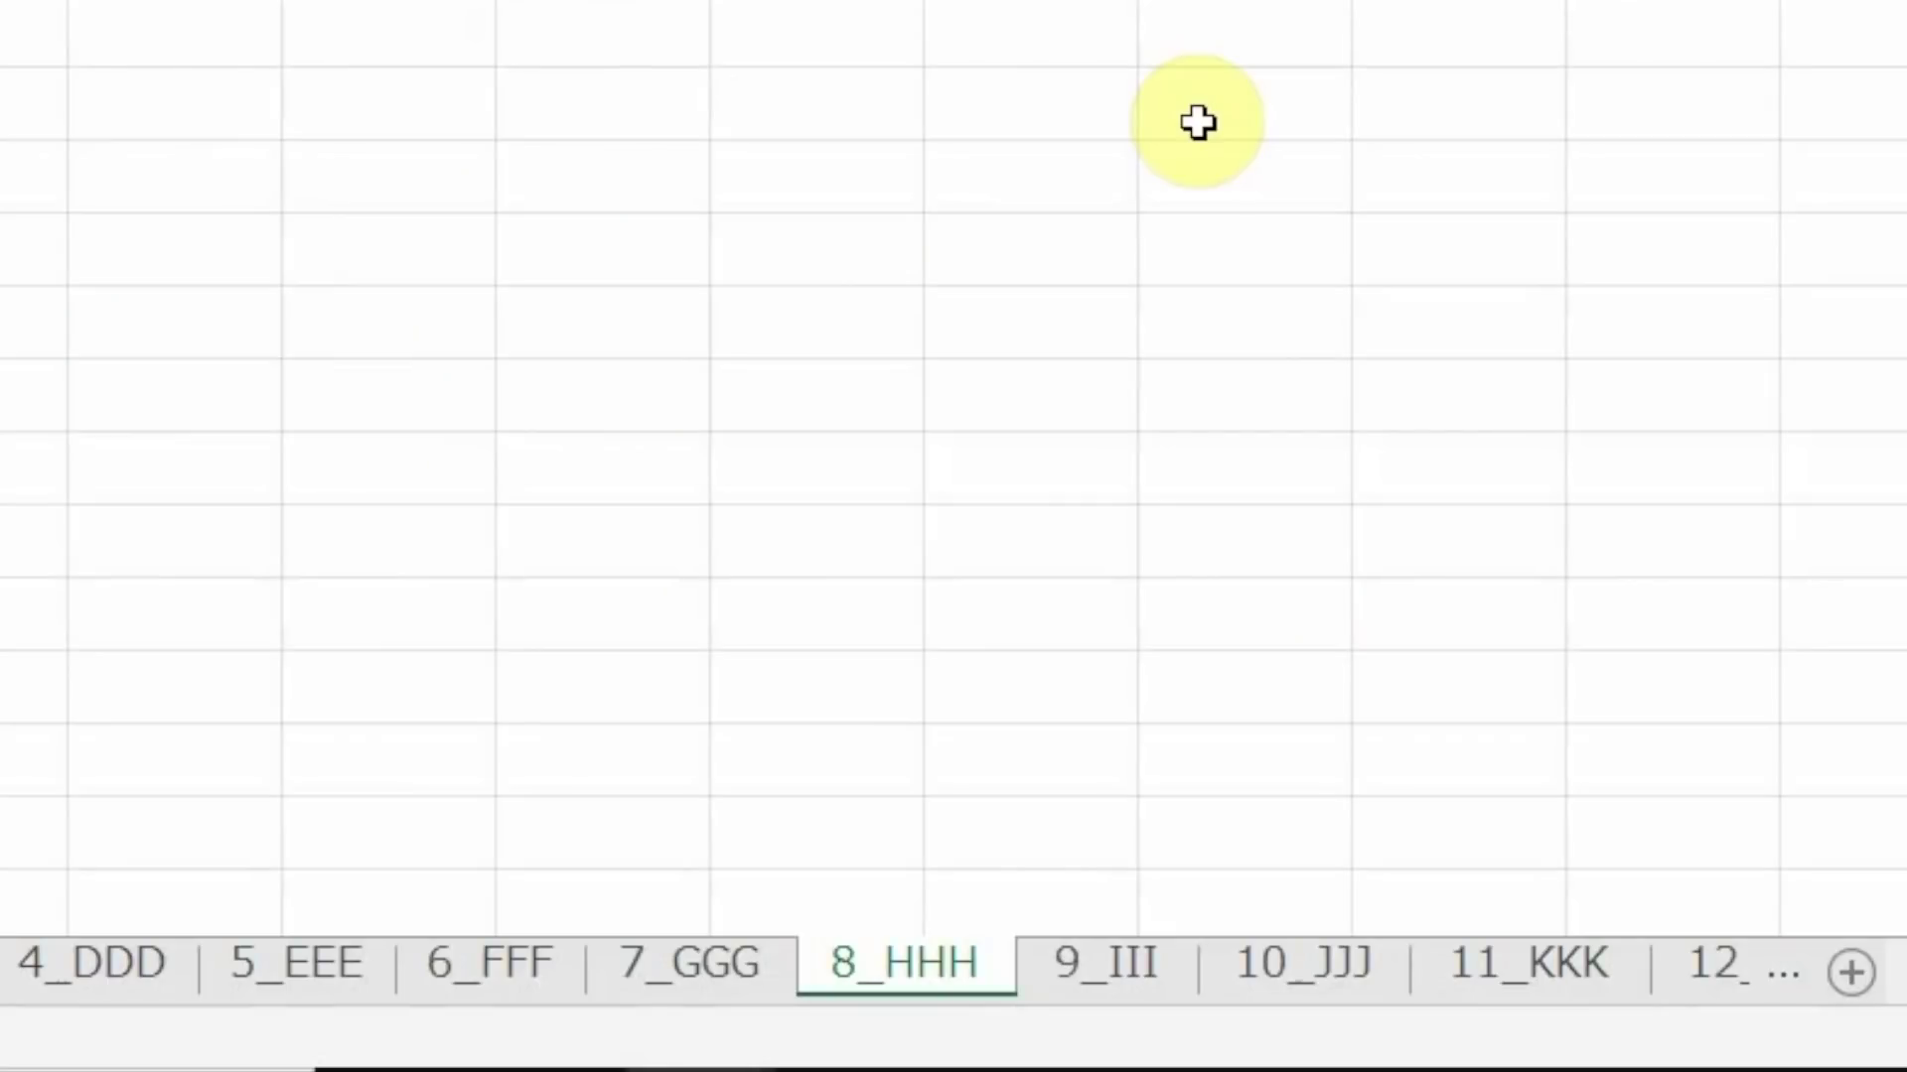
Group the sheets 6_FFF through 8_HHH and insert three new worksheets in front of them at once
{"action": "key", "text": "ctrl+shift+Page_Up"}
{"action": "key", "text": "ctrl+shift+Page_Up"}
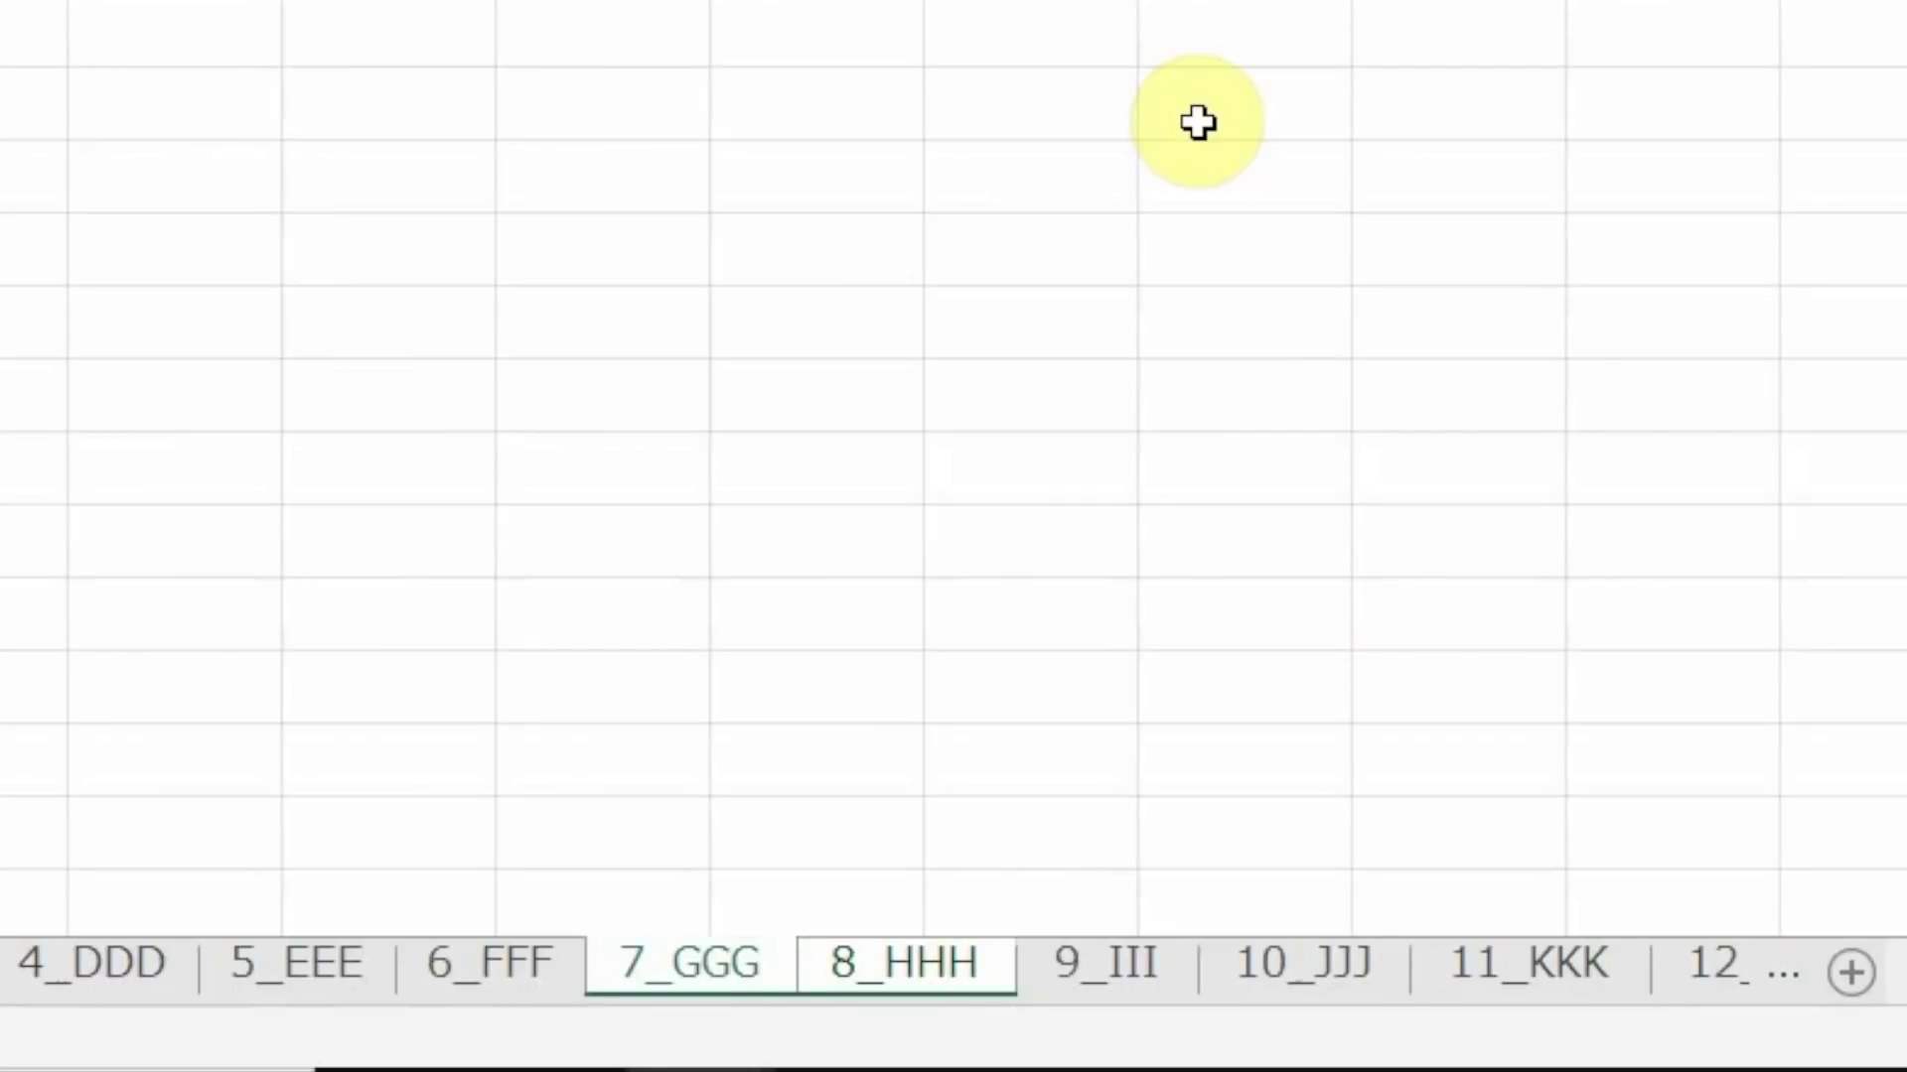
{"action": "key", "text": "shift+F11"}
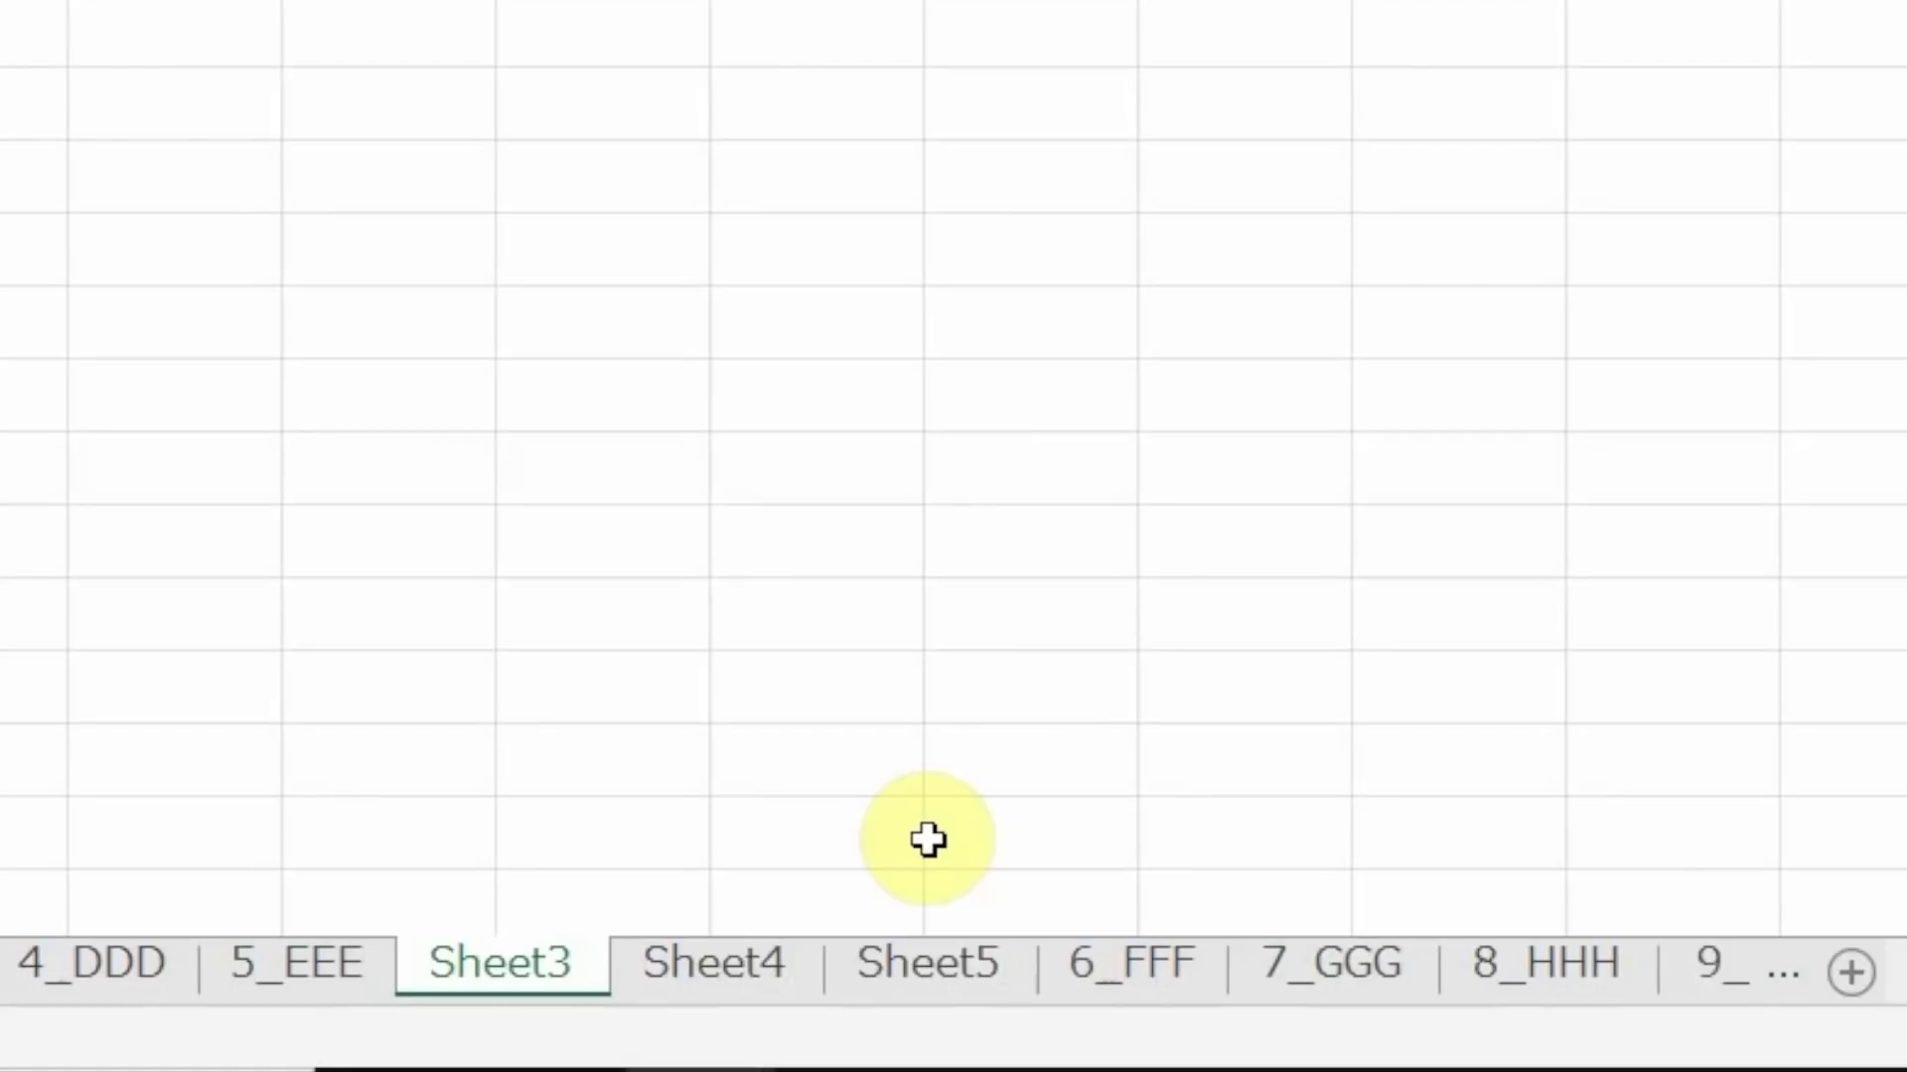
Group the new worksheets Sheet3 through Sheet5 and delete them together
{"action": "key", "text": "ctrl+shift+Page_Down"}
{"action": "key", "text": "ctrl+shift+Page_Down"}
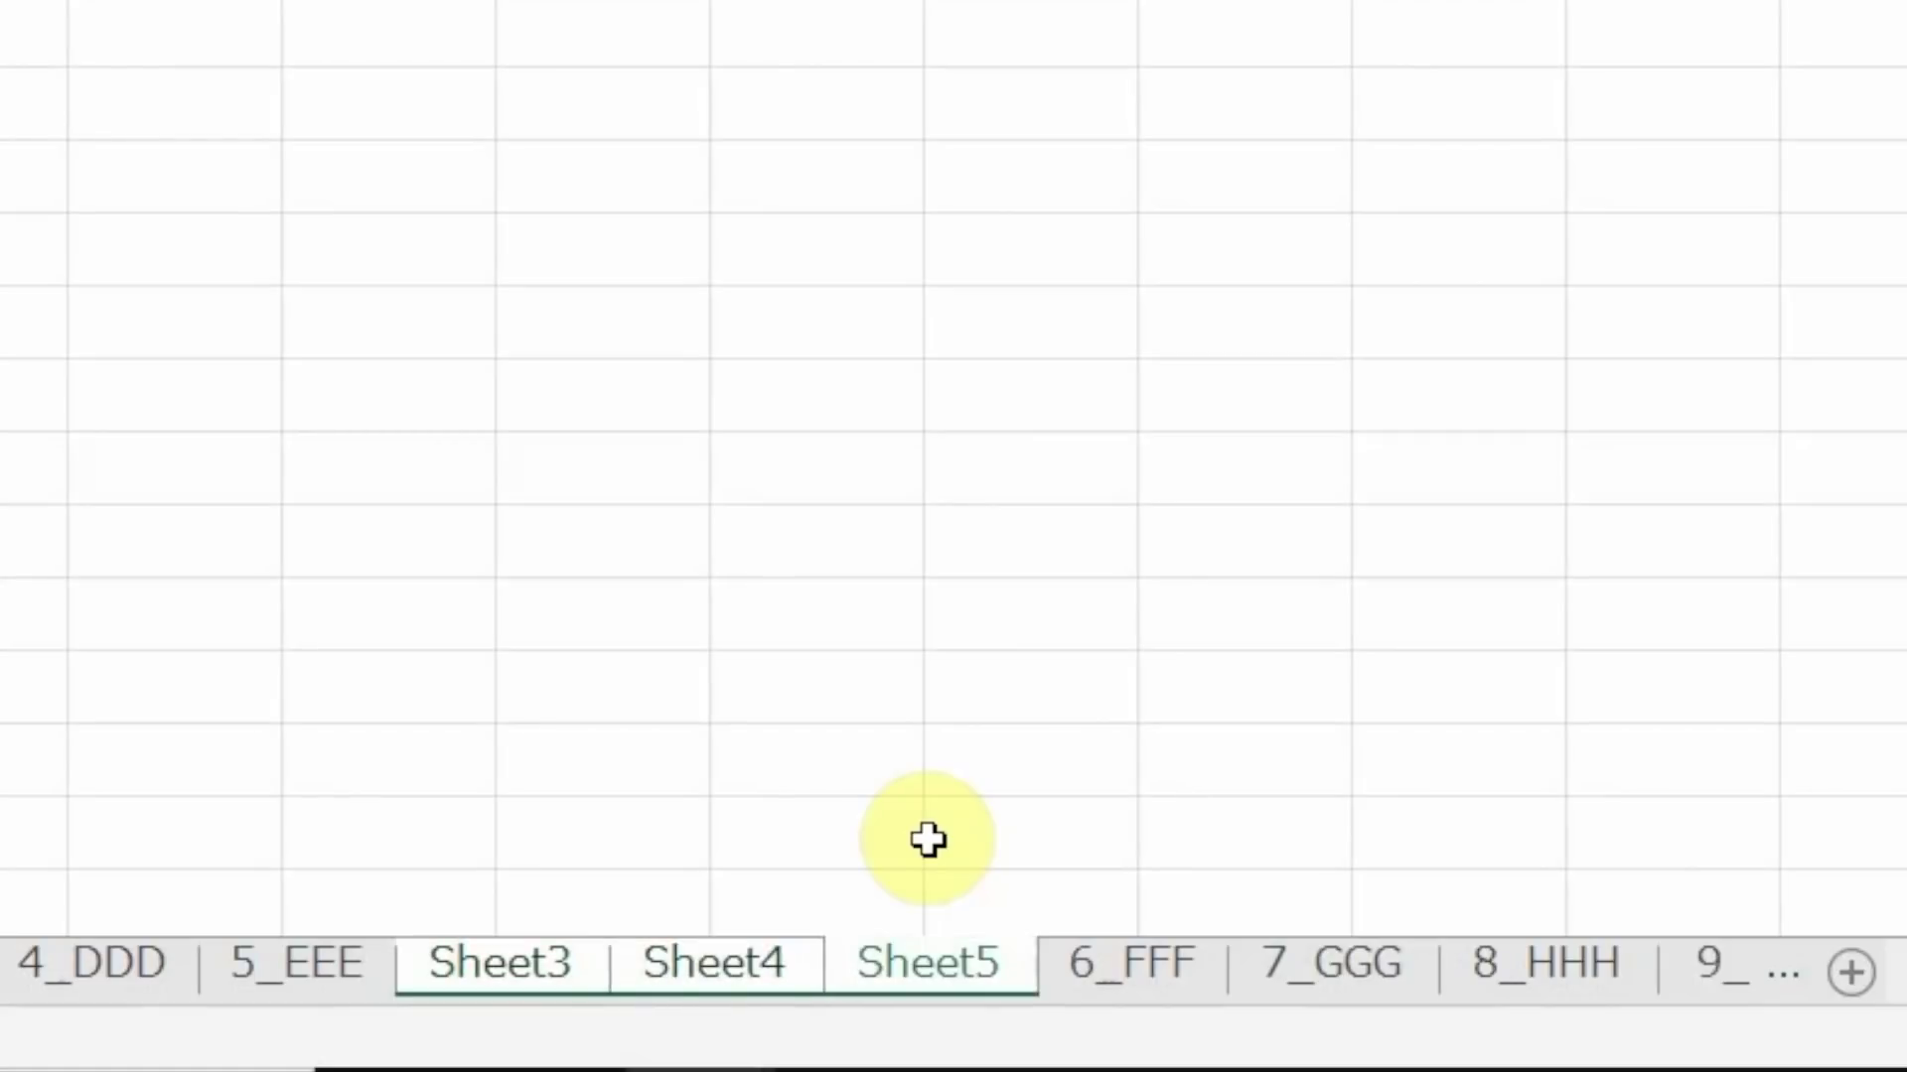
{"action": "key", "text": "alt+h"}
{"action": "key", "text": "d"}
{"action": "key", "text": "s"}
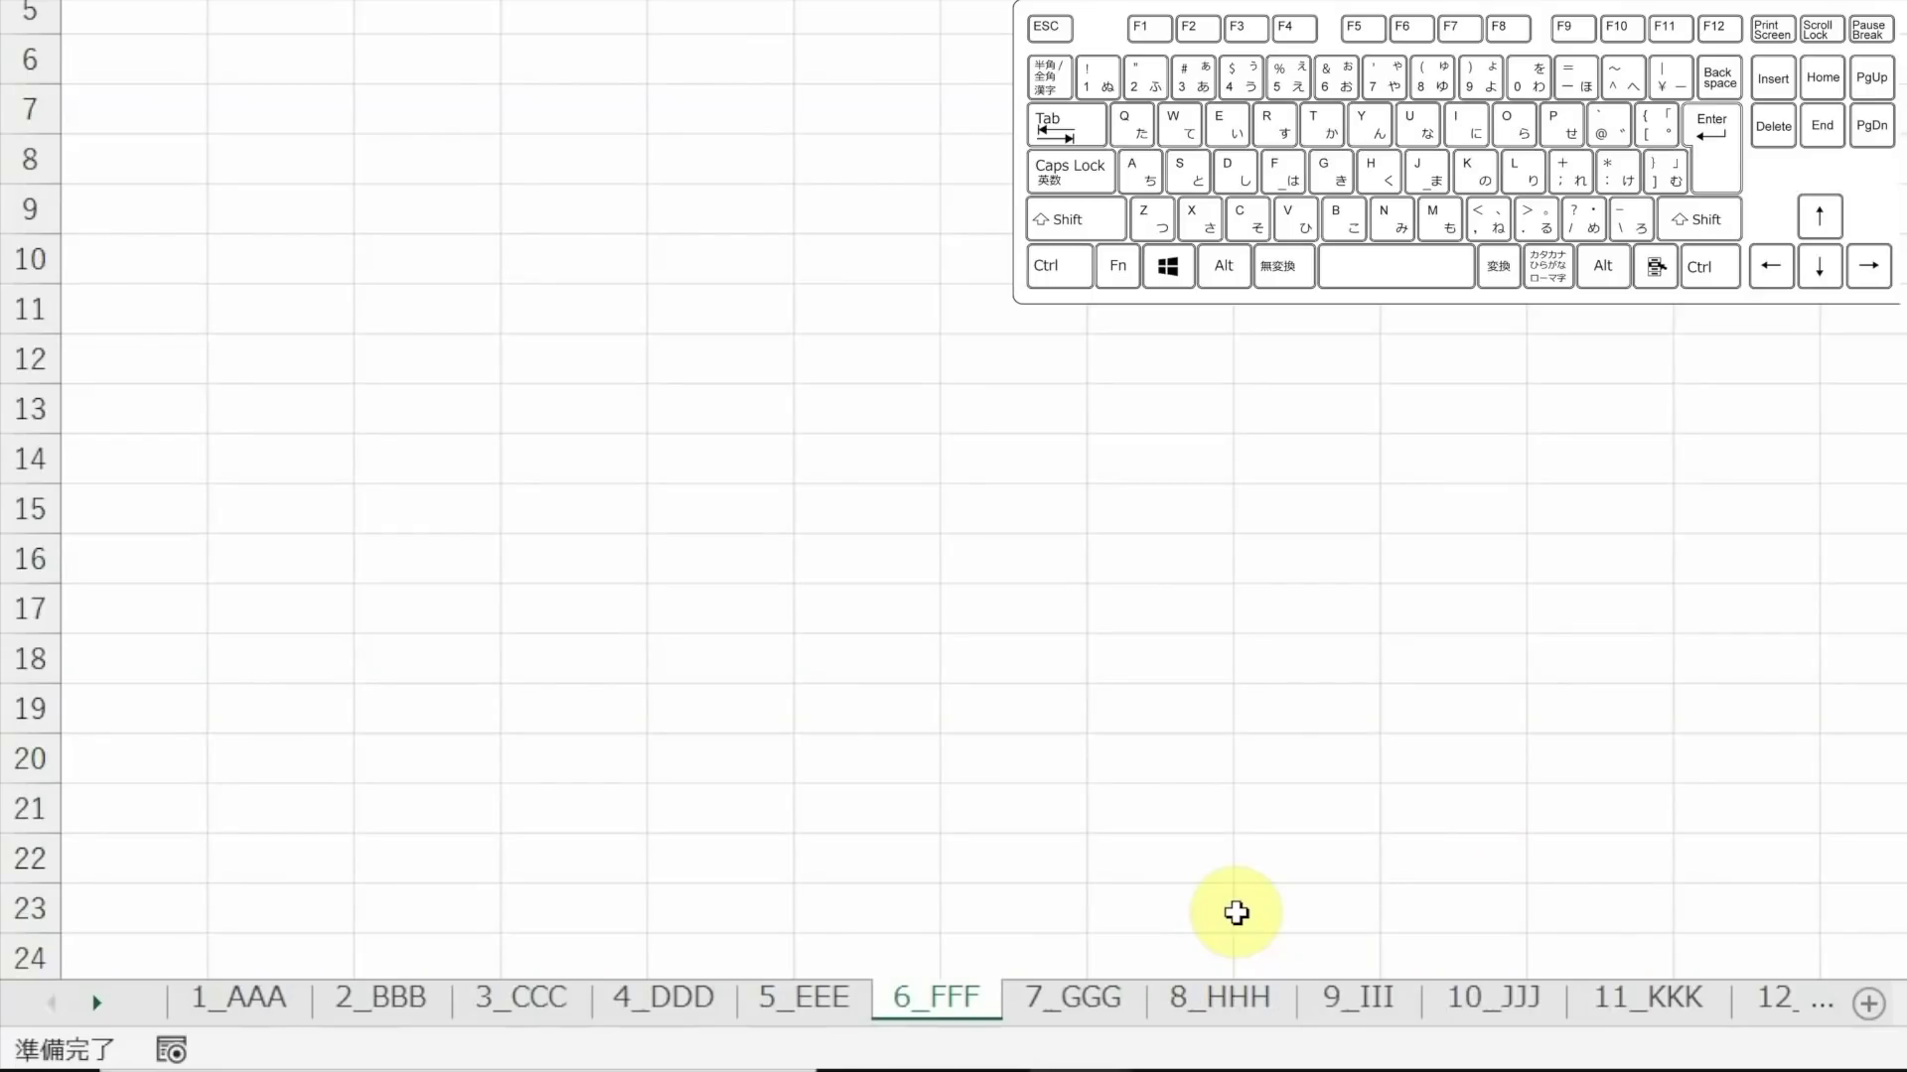
Open the Move or Copy dialog for the 6_FFF worksheet
{"action": "key", "text": "alt"}
{"action": "key", "text": "e"}
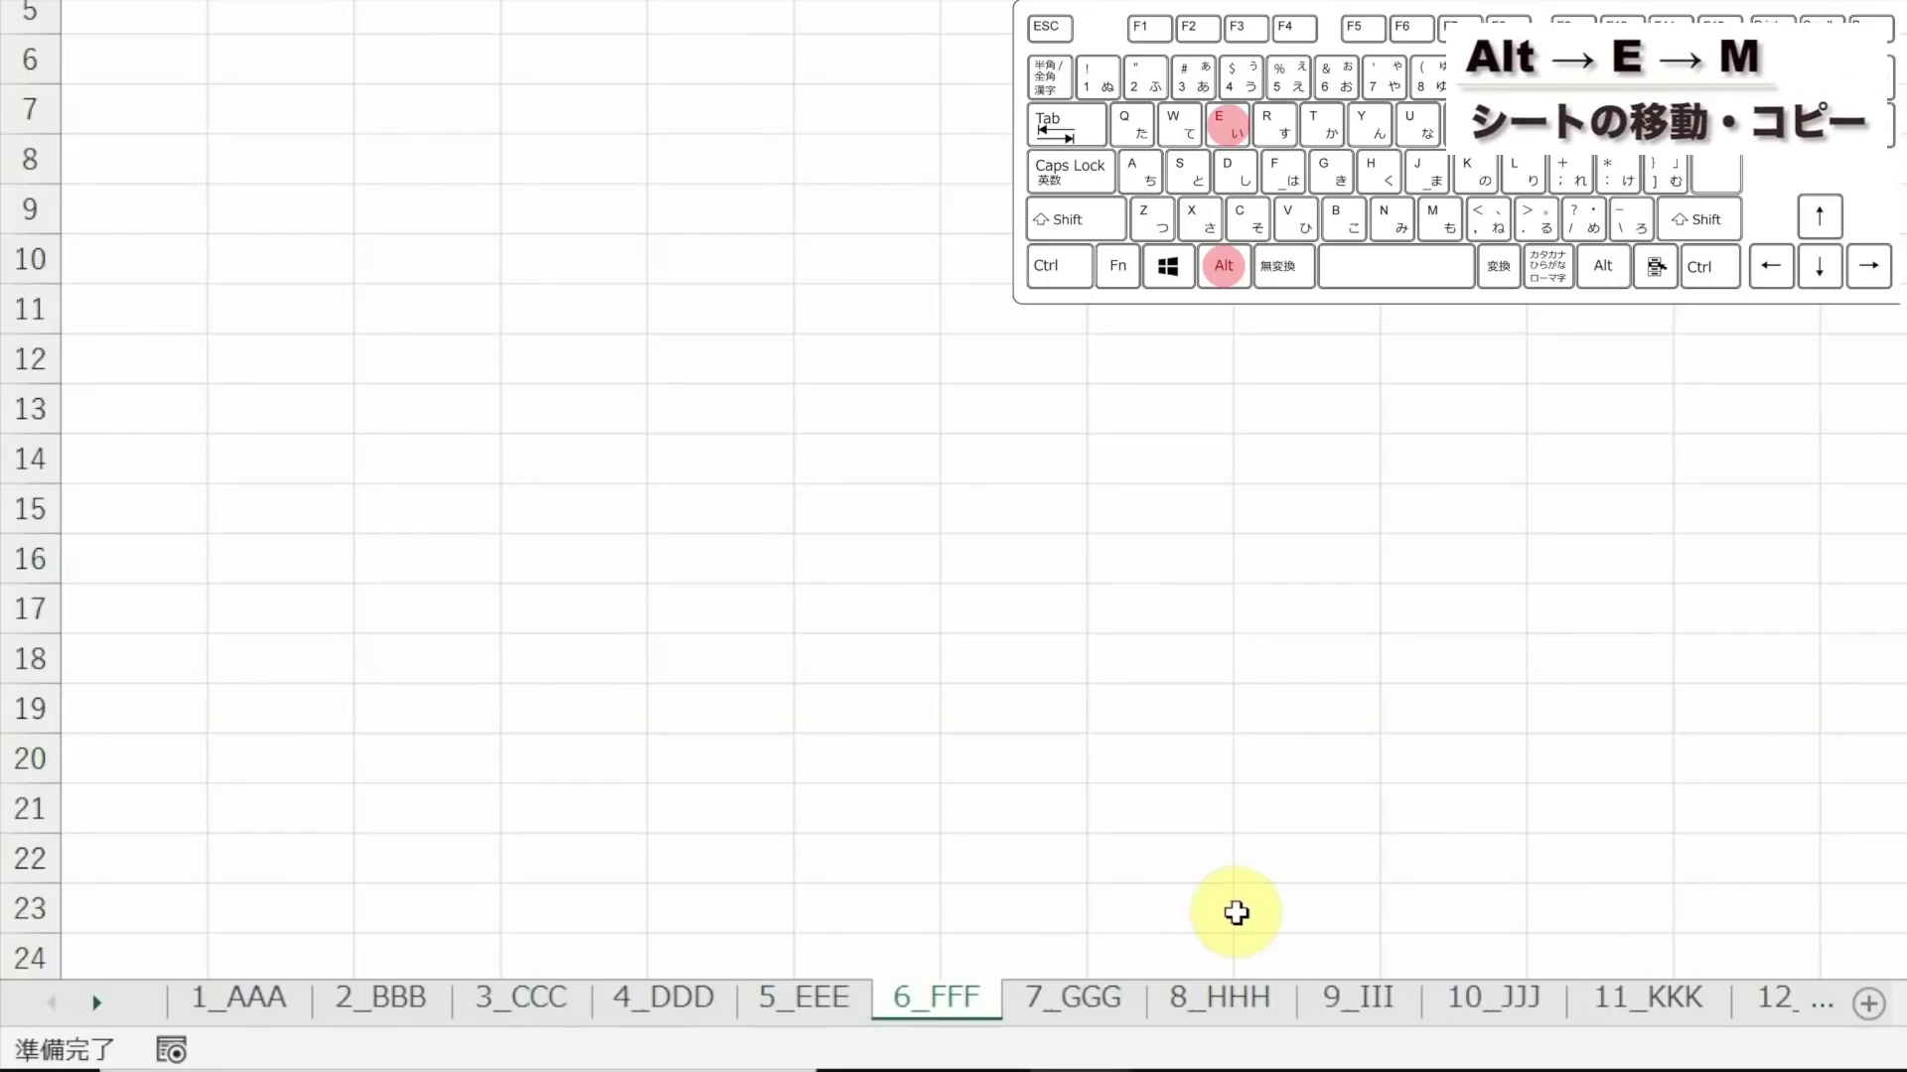
{"action": "key", "text": "m"}
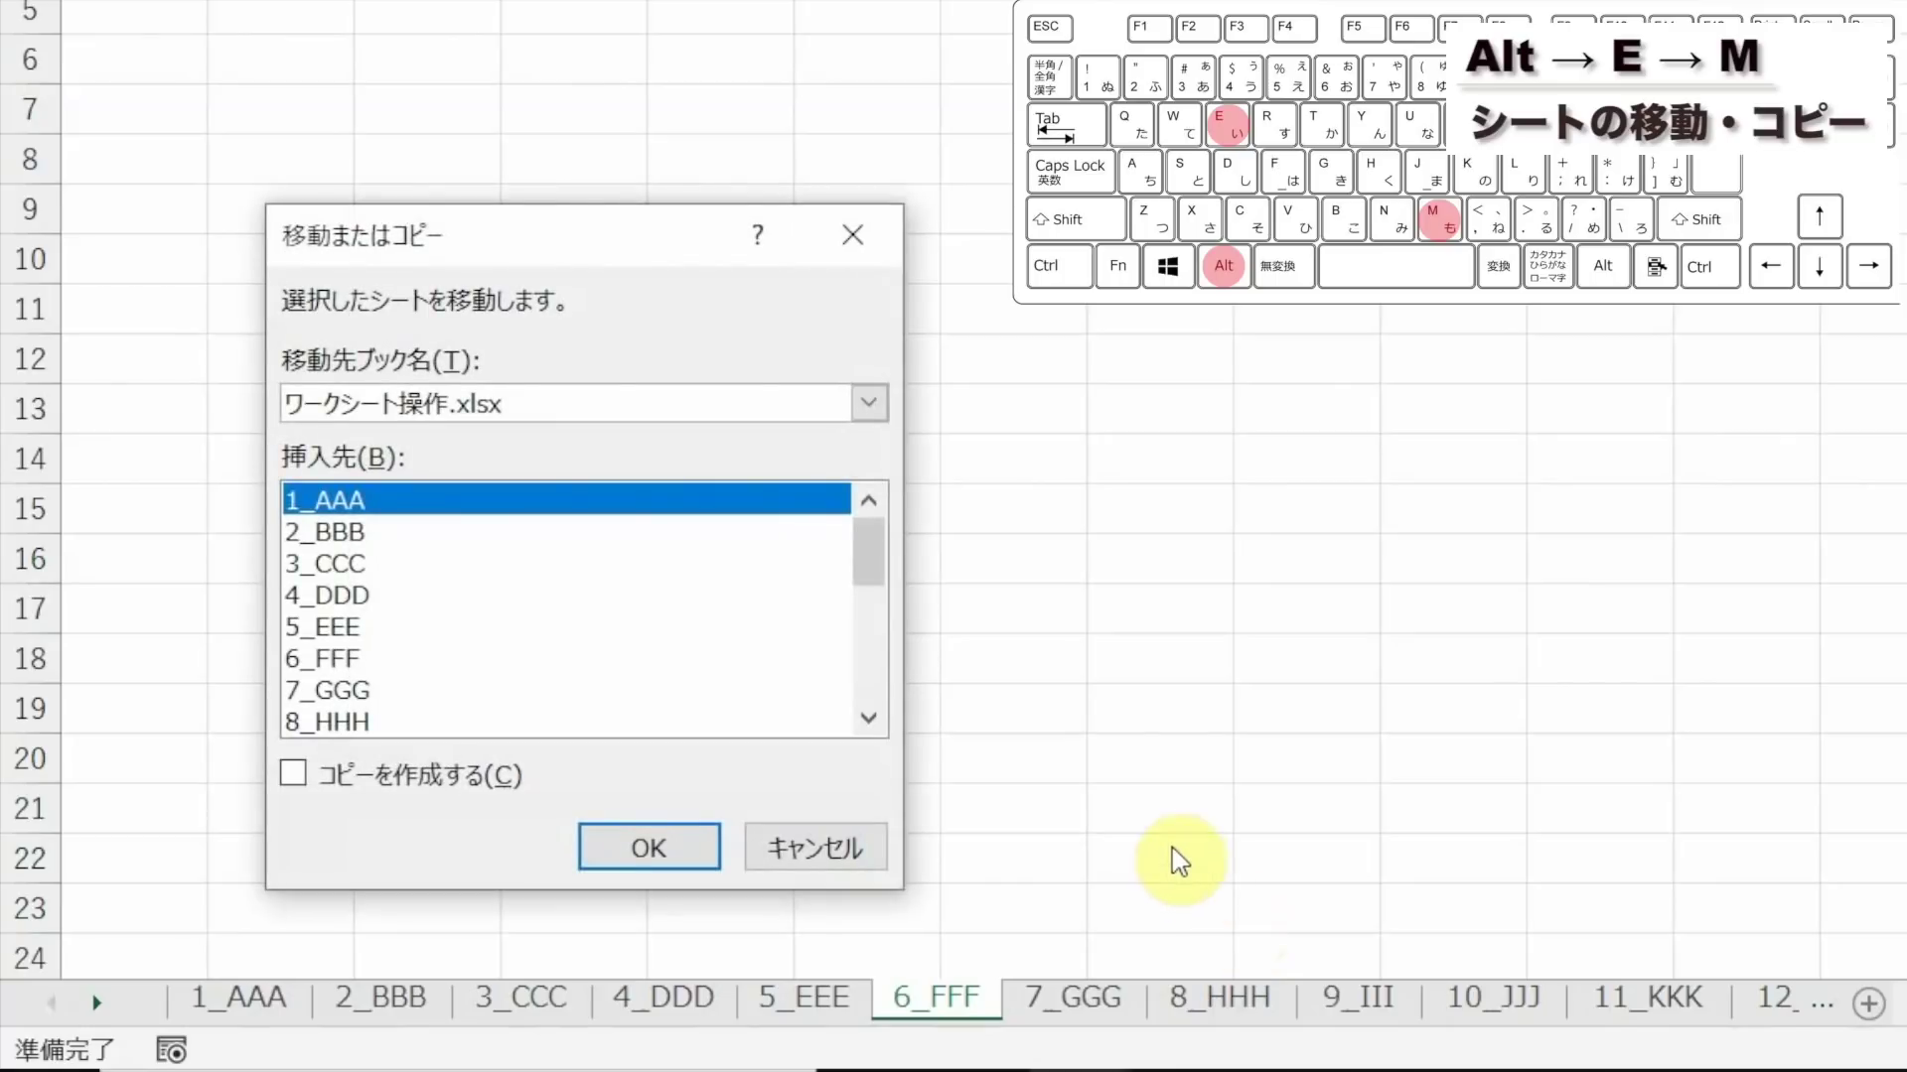
Look through the possible insertion positions one by one, by page, and from the end of the list back to 1_AAA
{"action": "key", "text": "Down"}
{"action": "key", "text": "Down"}
{"action": "key", "text": "Down"}
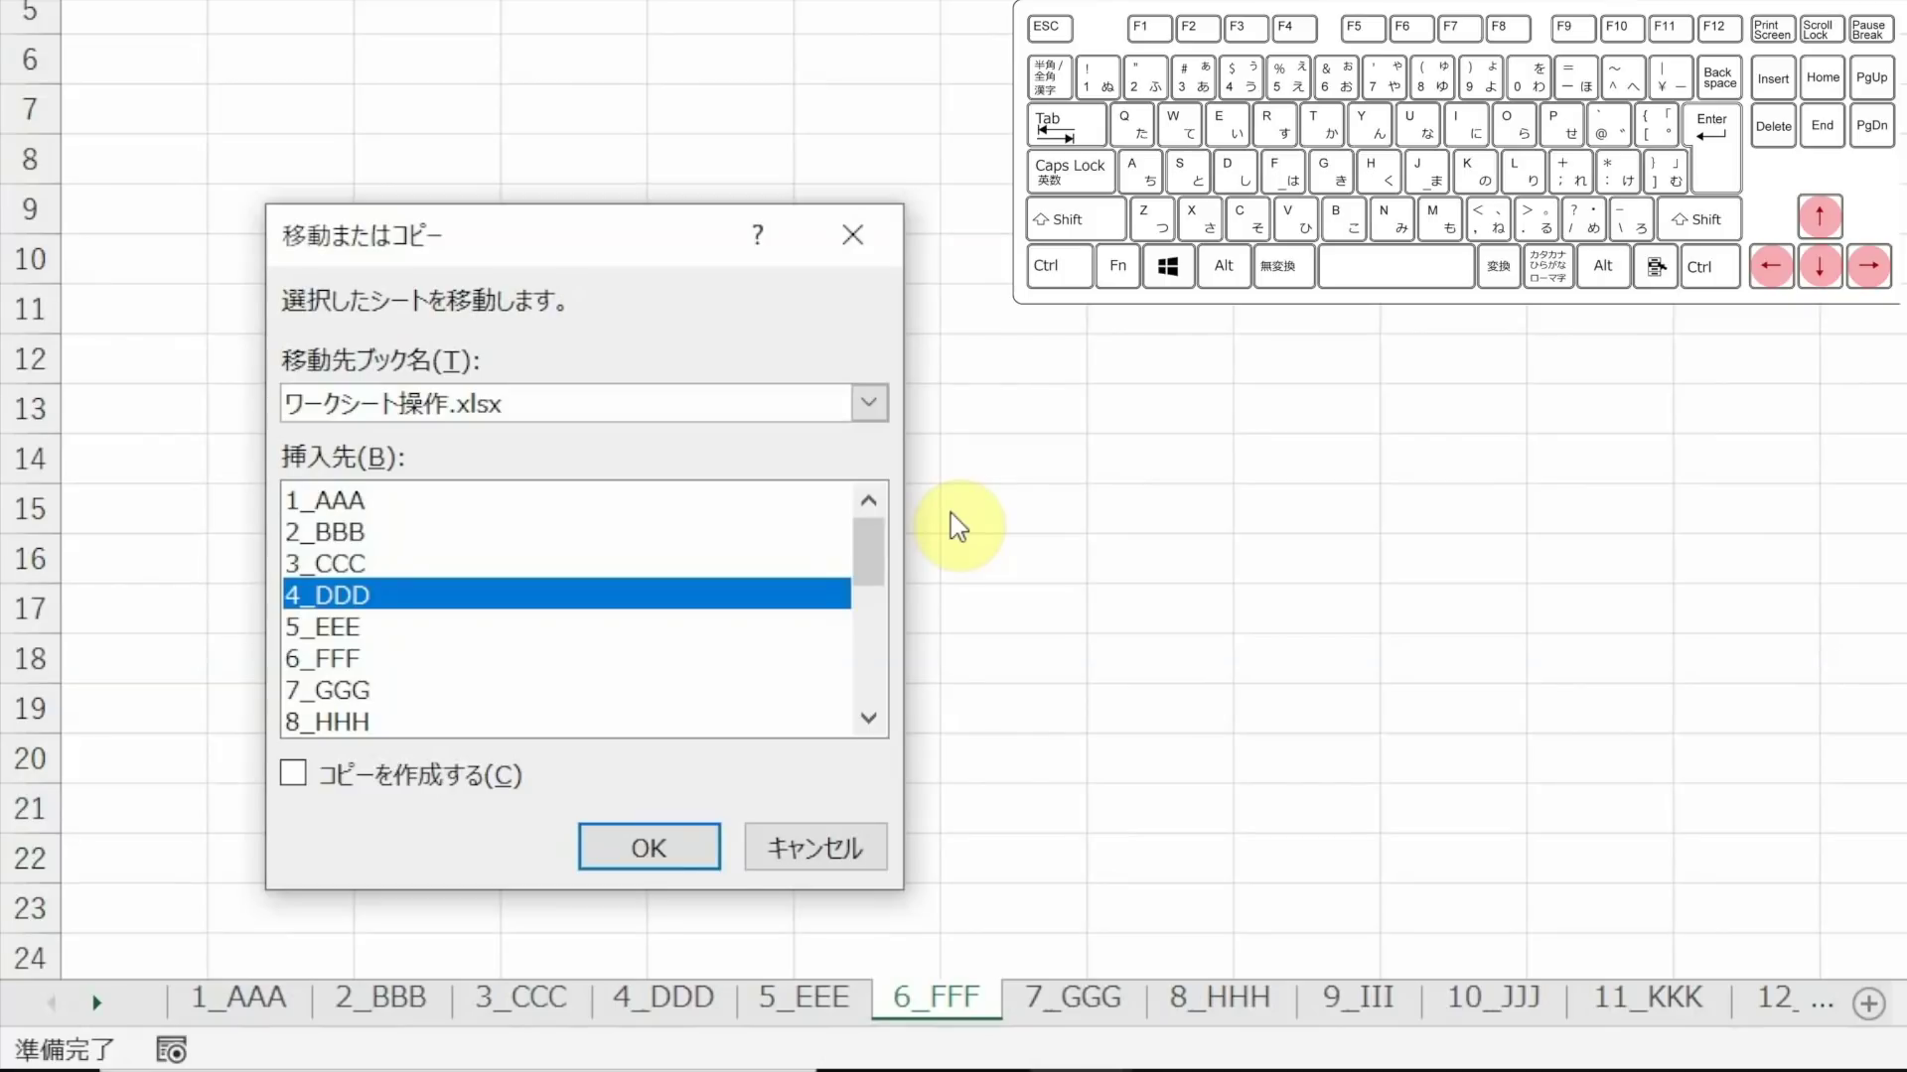
{"action": "key", "text": "Down"}
{"action": "key", "text": "Down"}
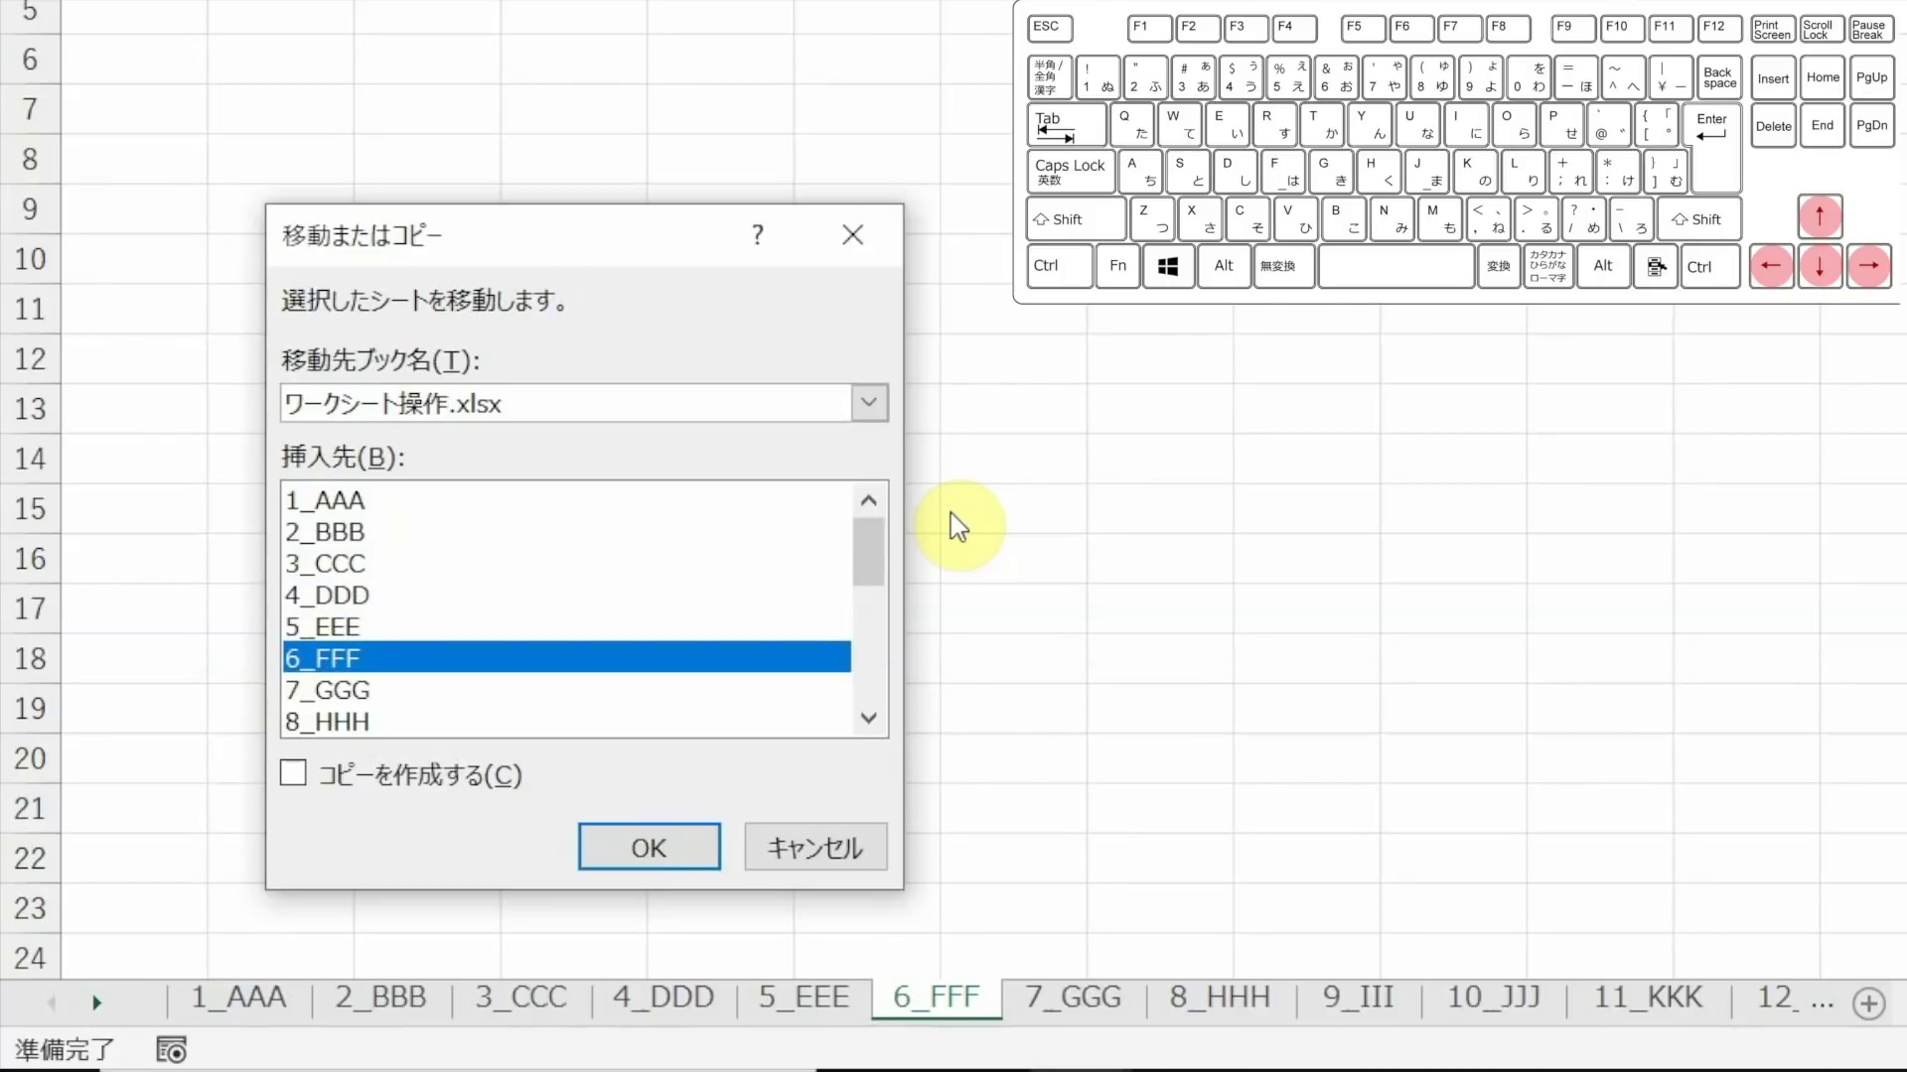
{"action": "key", "text": "Up"}
{"action": "key", "text": "Up"}
{"action": "key", "text": "Up"}
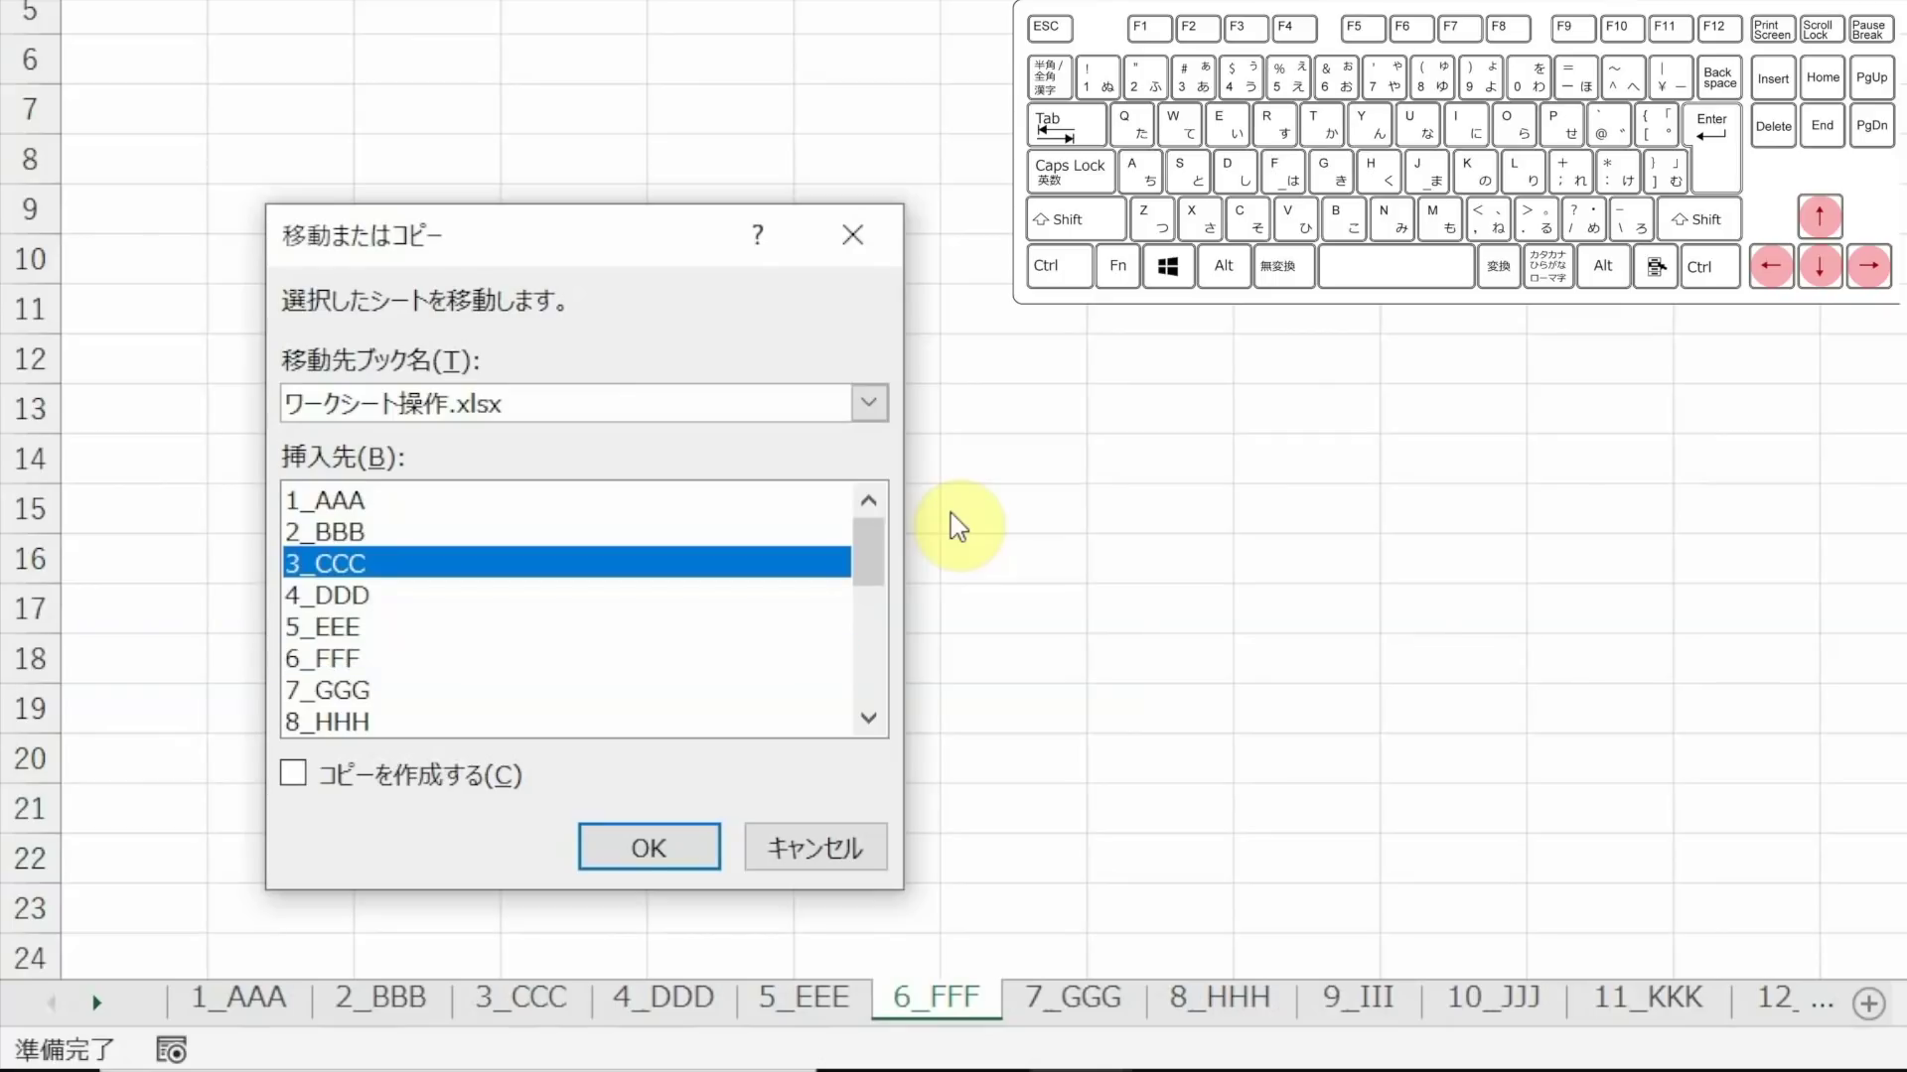
{"action": "key", "text": "Page_Up"}
{"action": "key", "text": "Page_Down"}
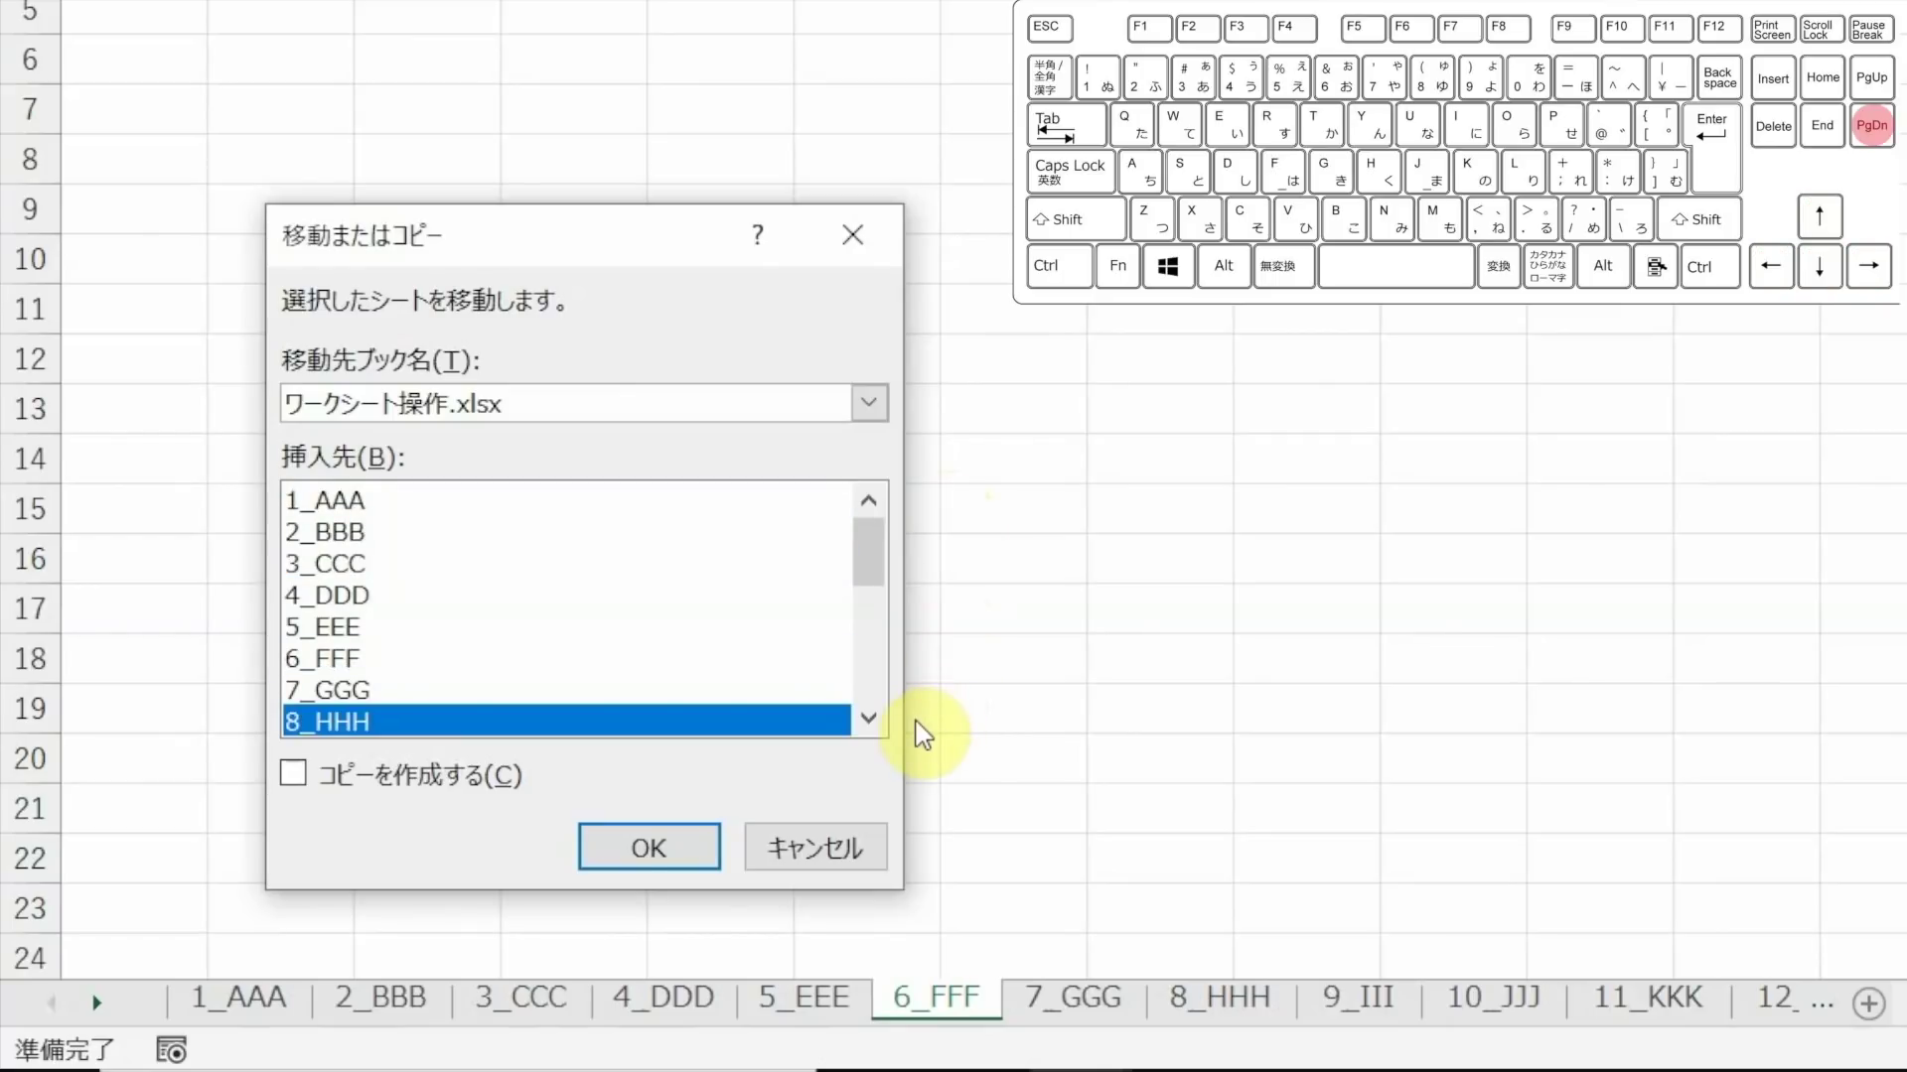
{"action": "key", "text": "Page_Up"}
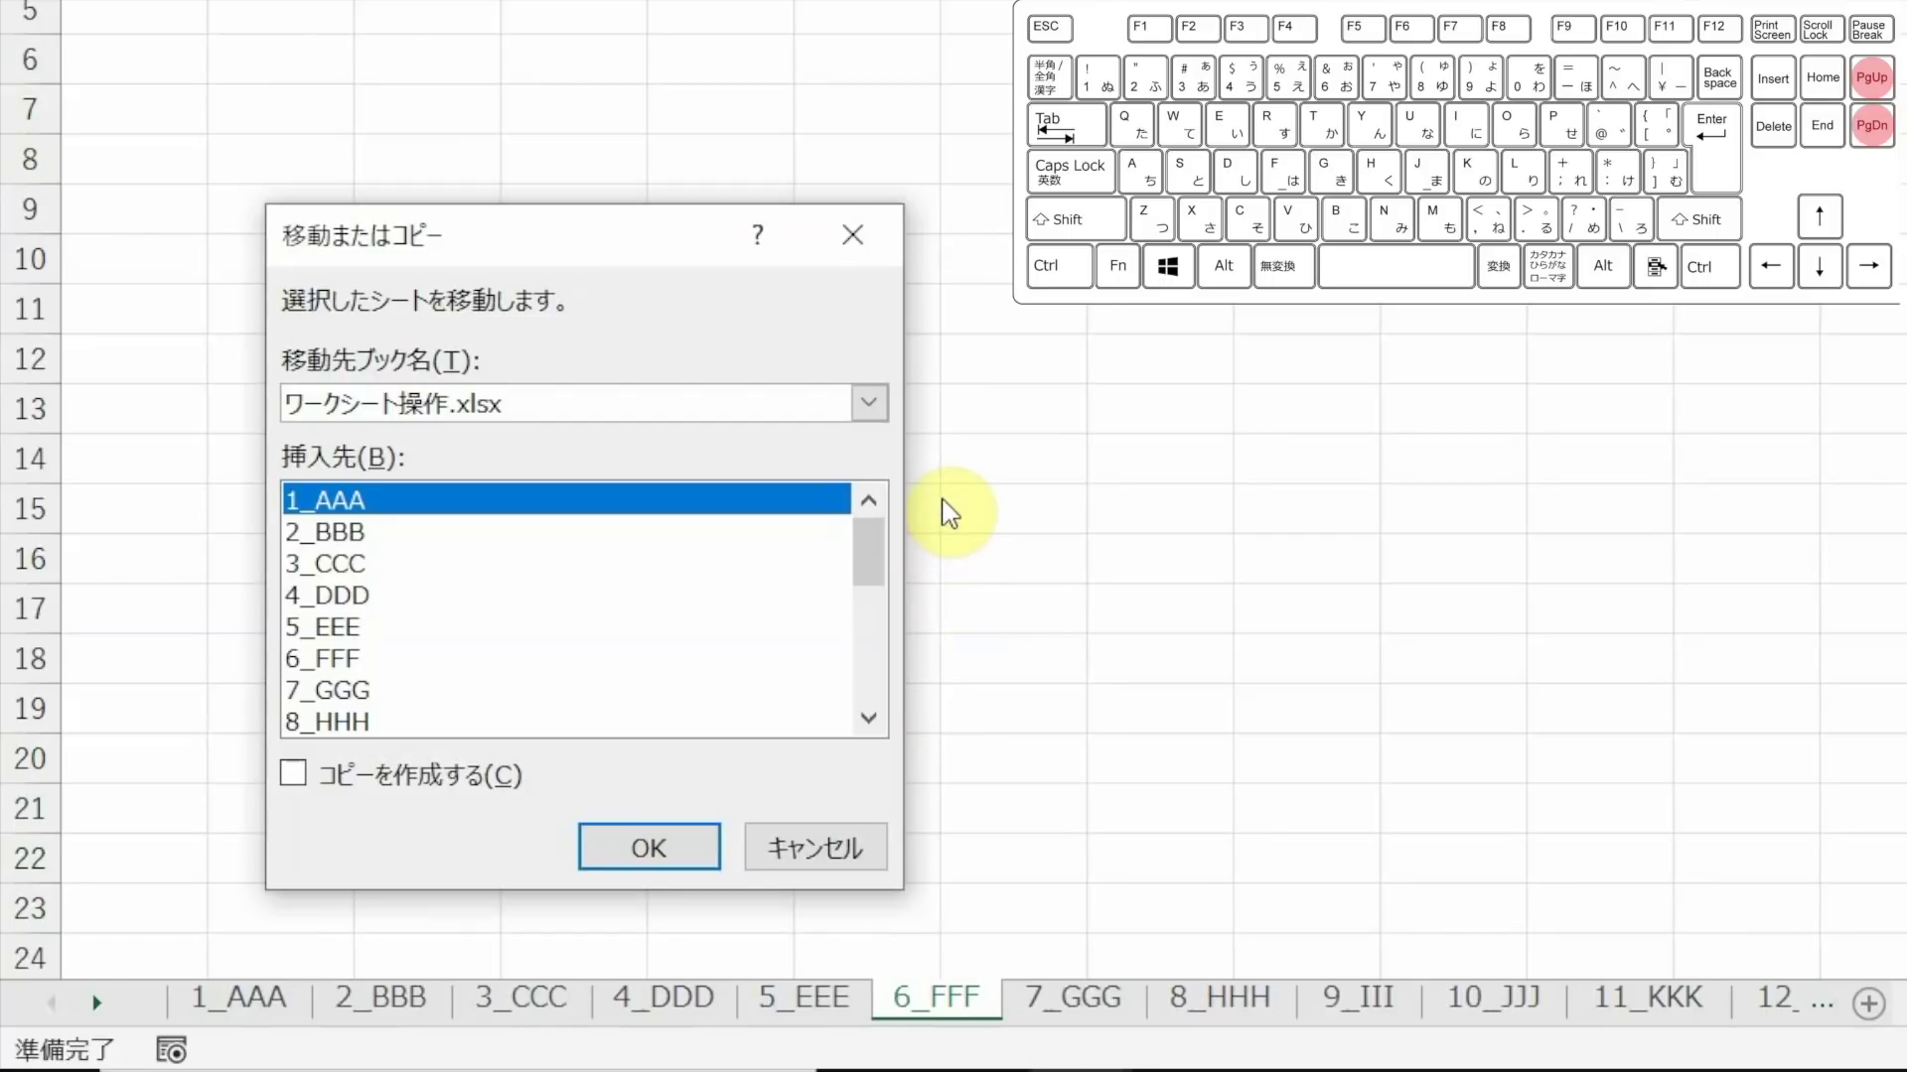
{"action": "key", "text": "End"}
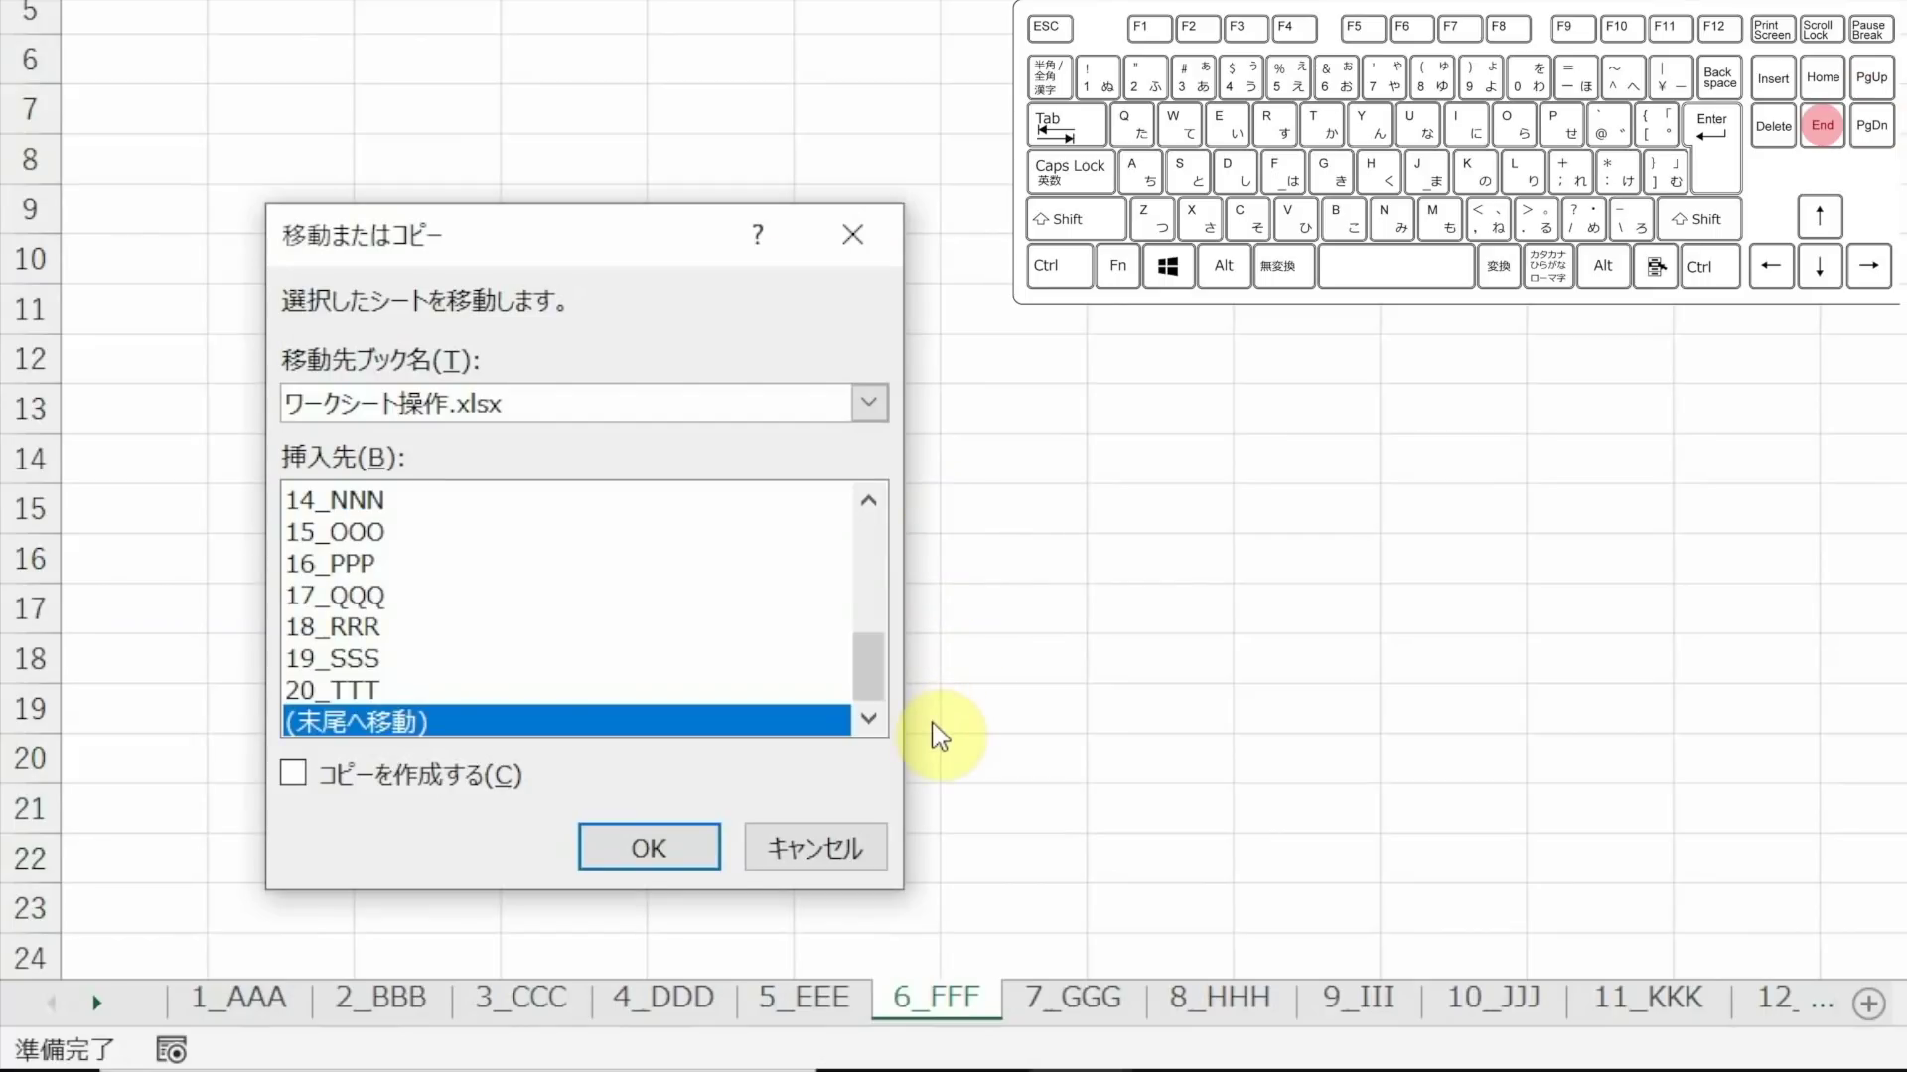
{"action": "key", "text": "Home"}
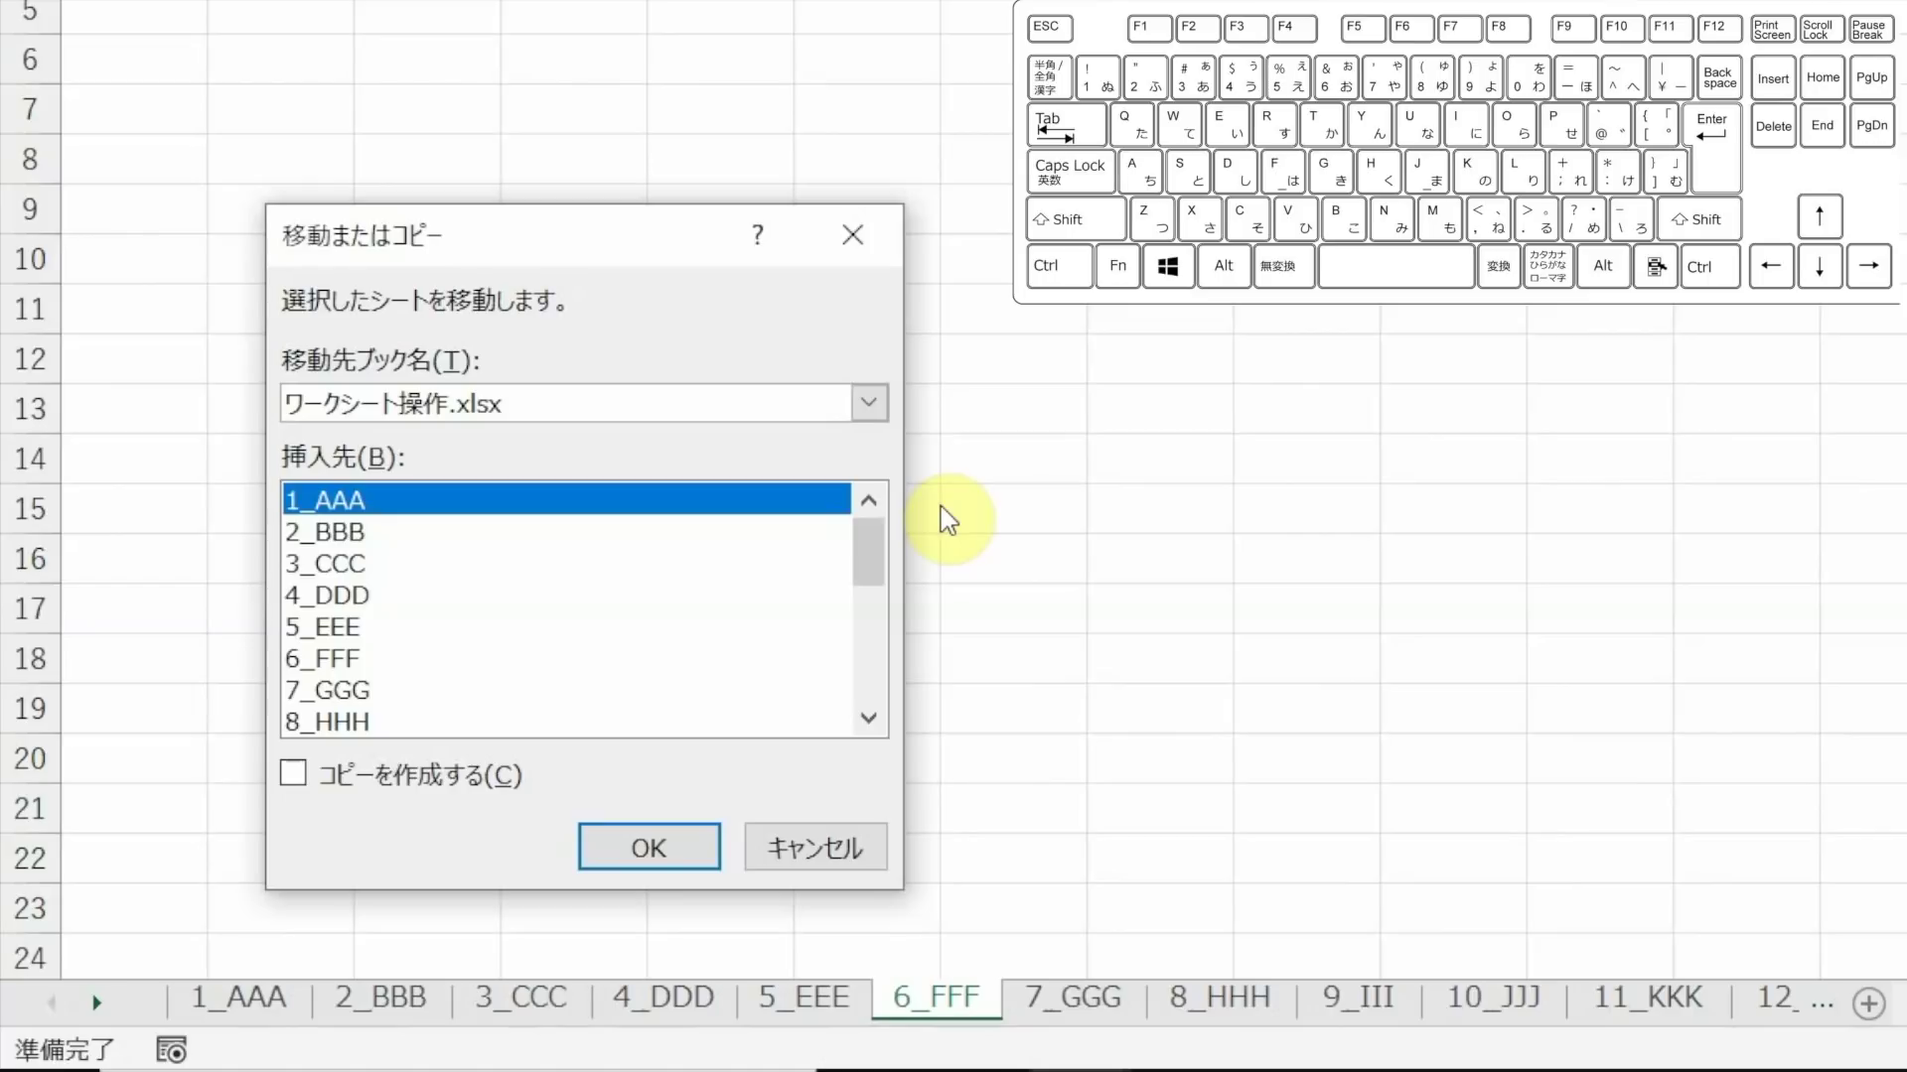
{"action": "key", "text": "Fn"}
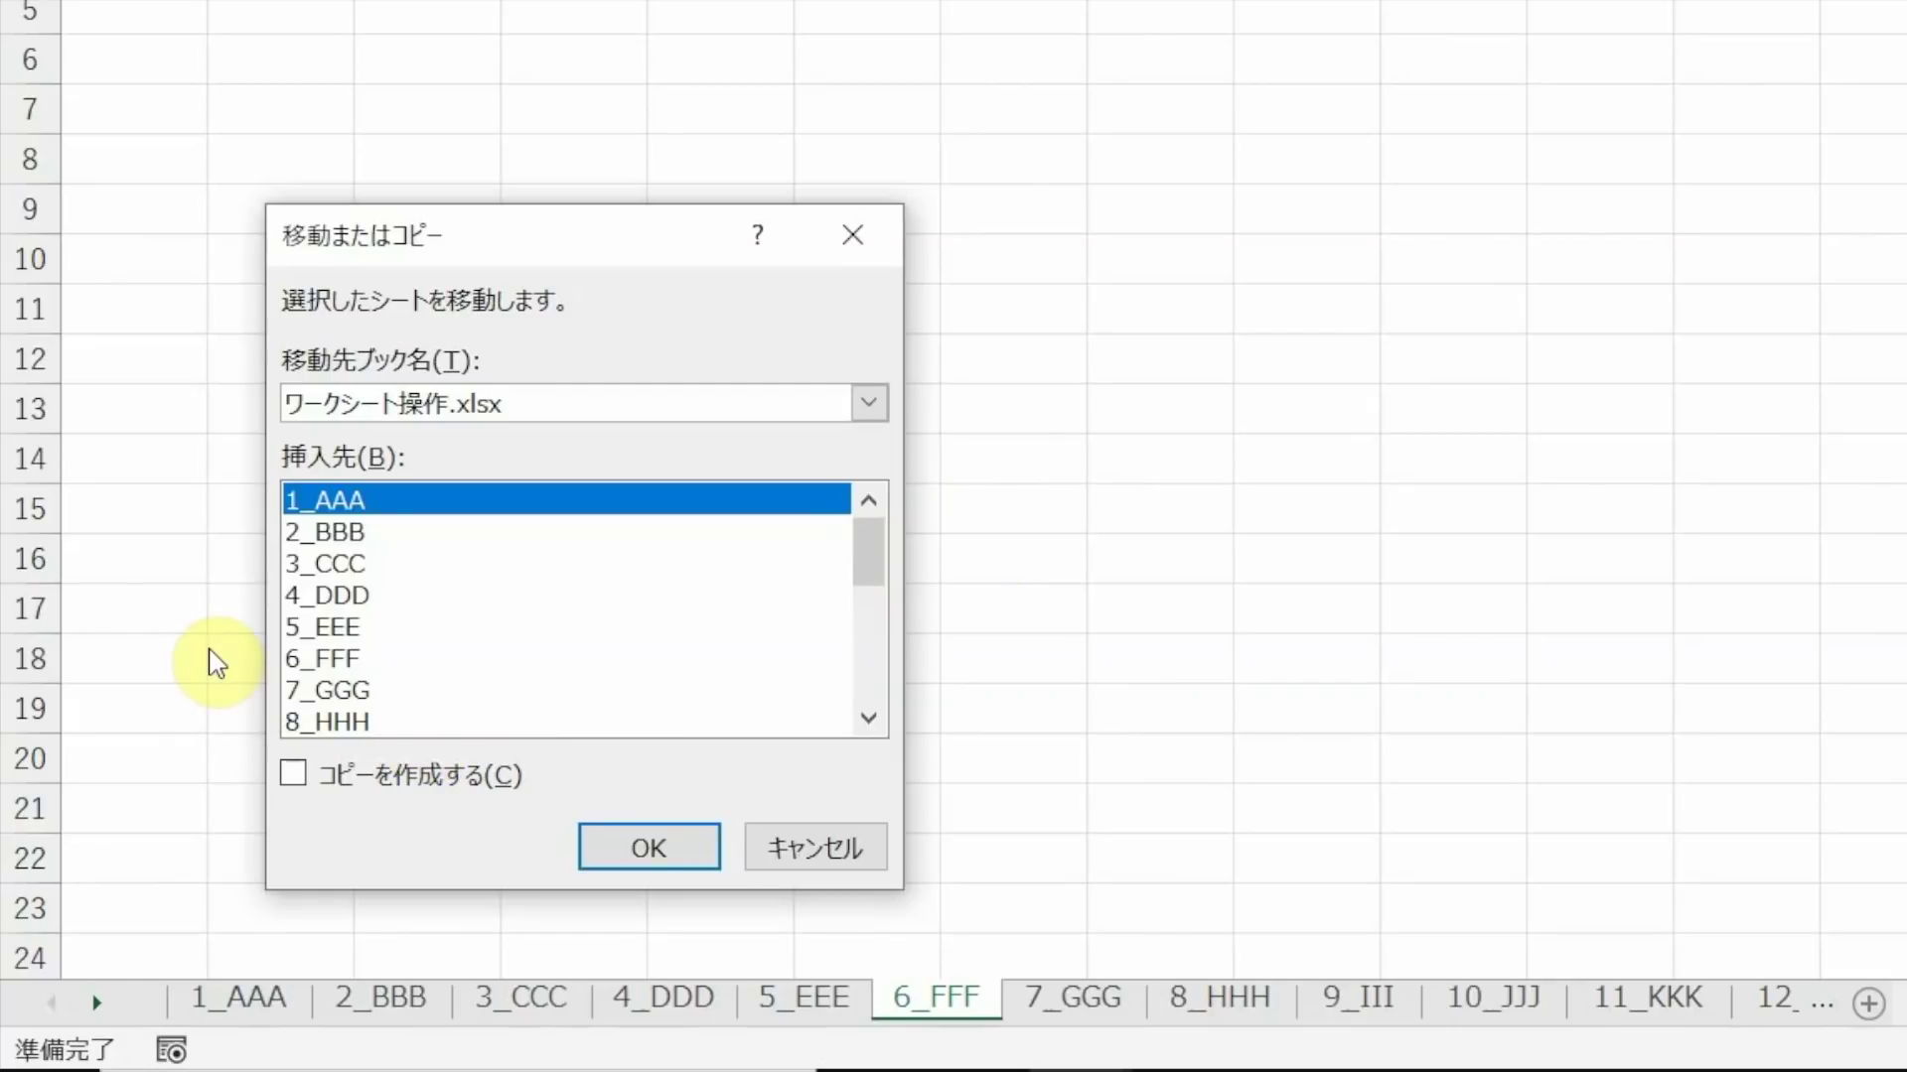
Create a copy of the 6_FFF worksheet in front of 7_GGG
{"action": "key", "text": "7"}
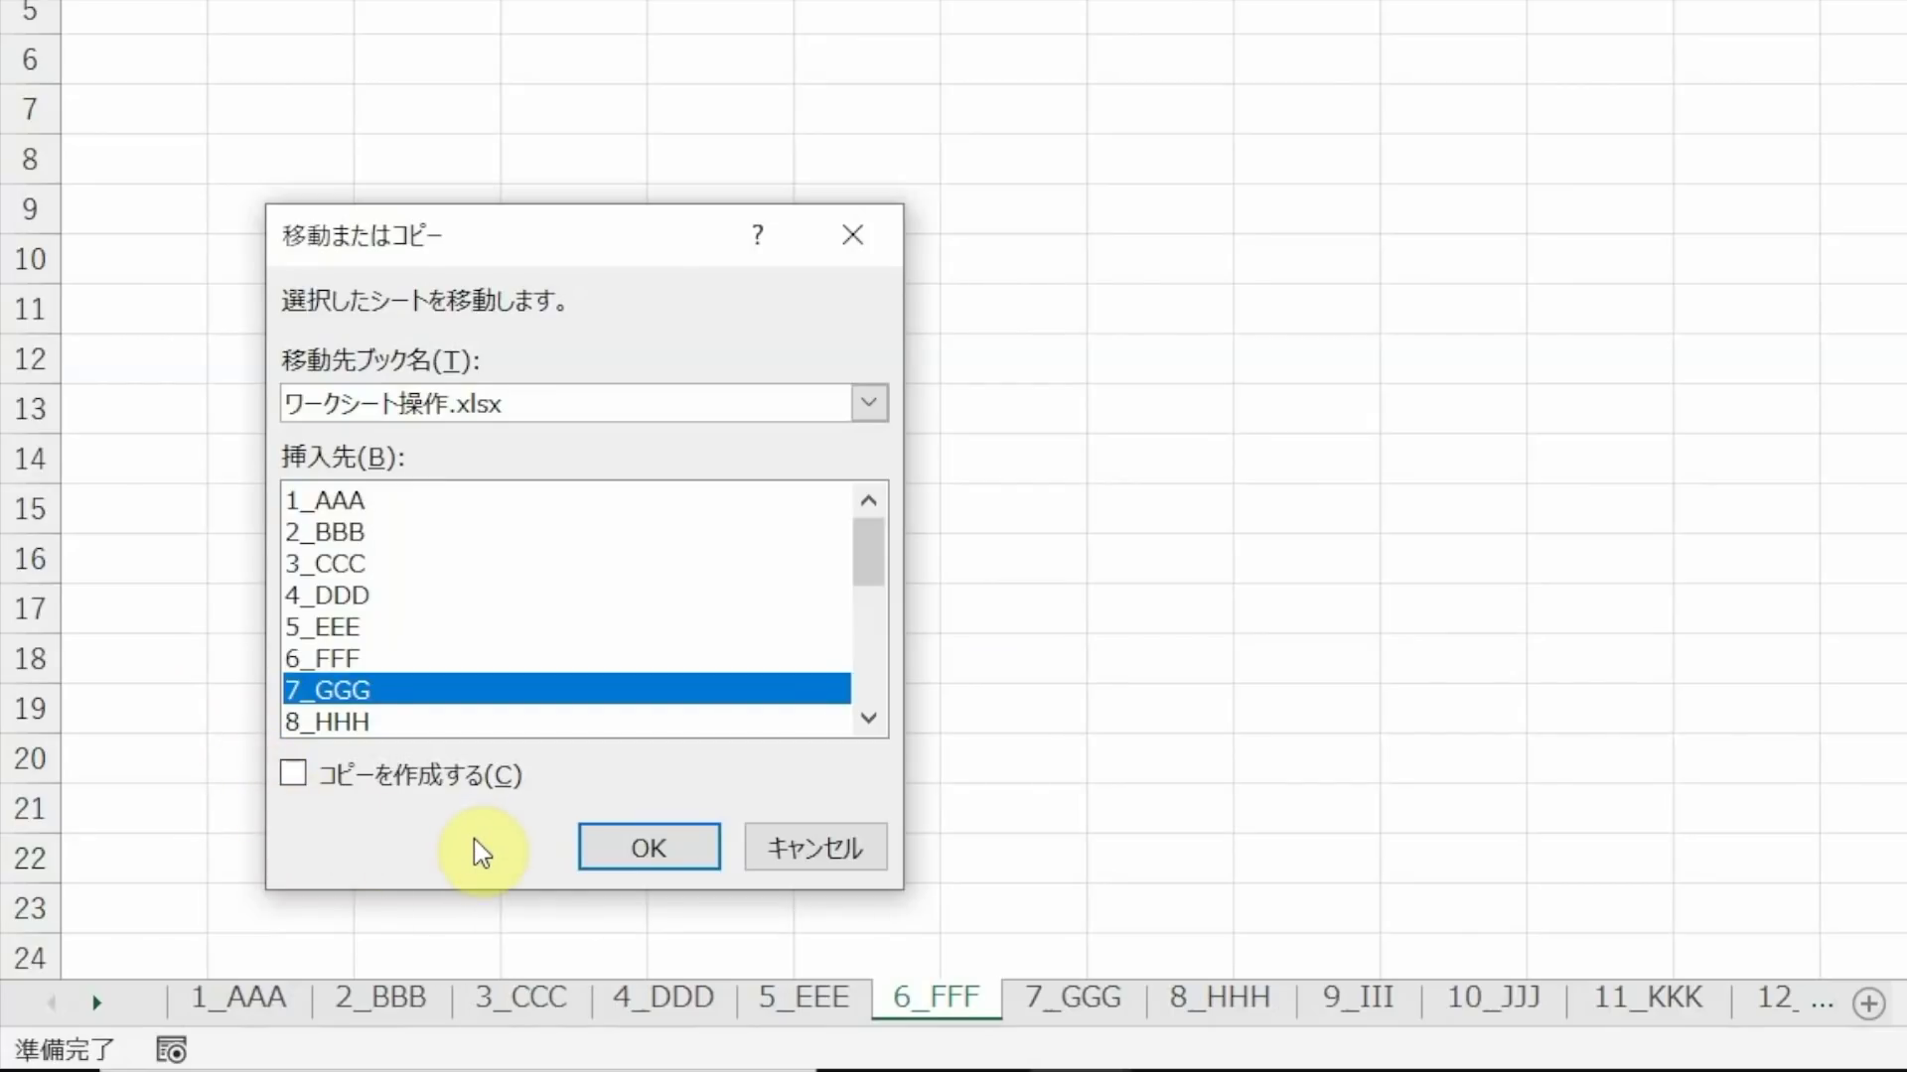
{"action": "key", "text": "alt+c"}
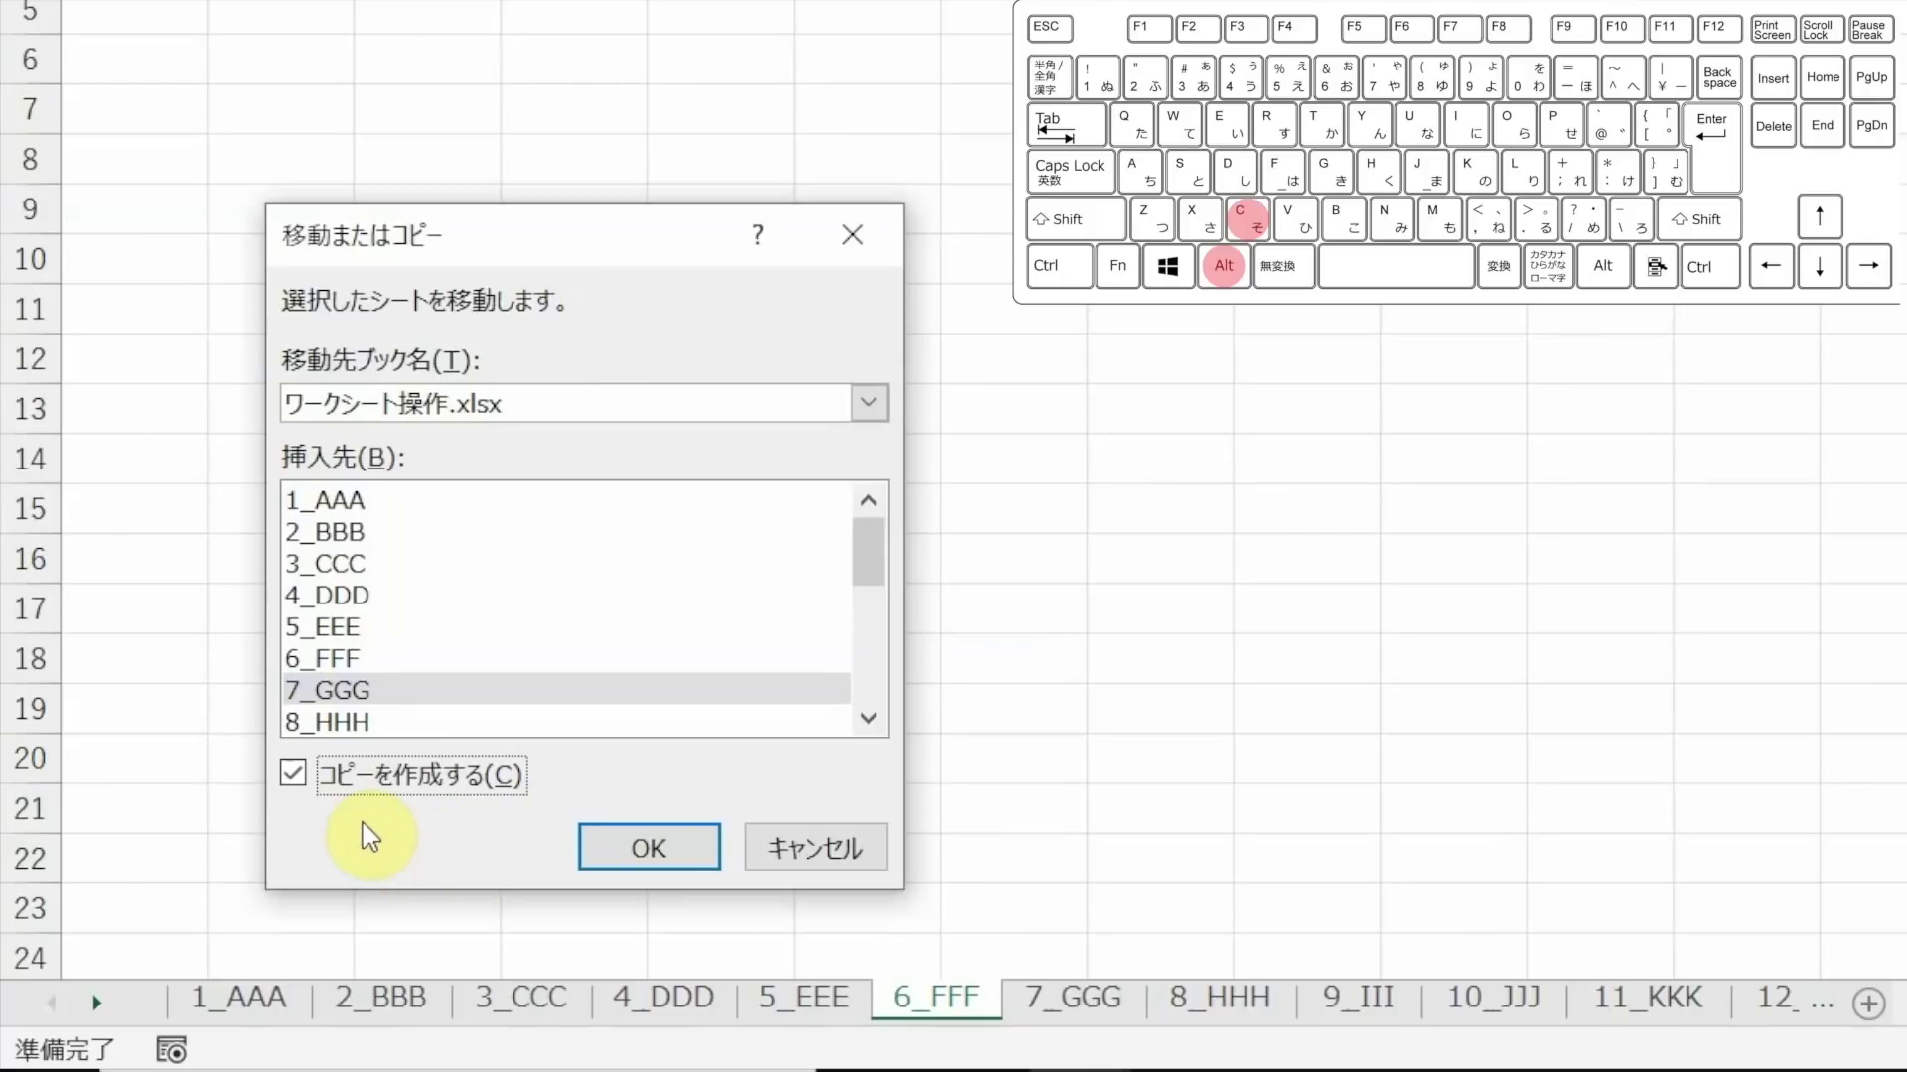
{"action": "key", "text": "Return"}
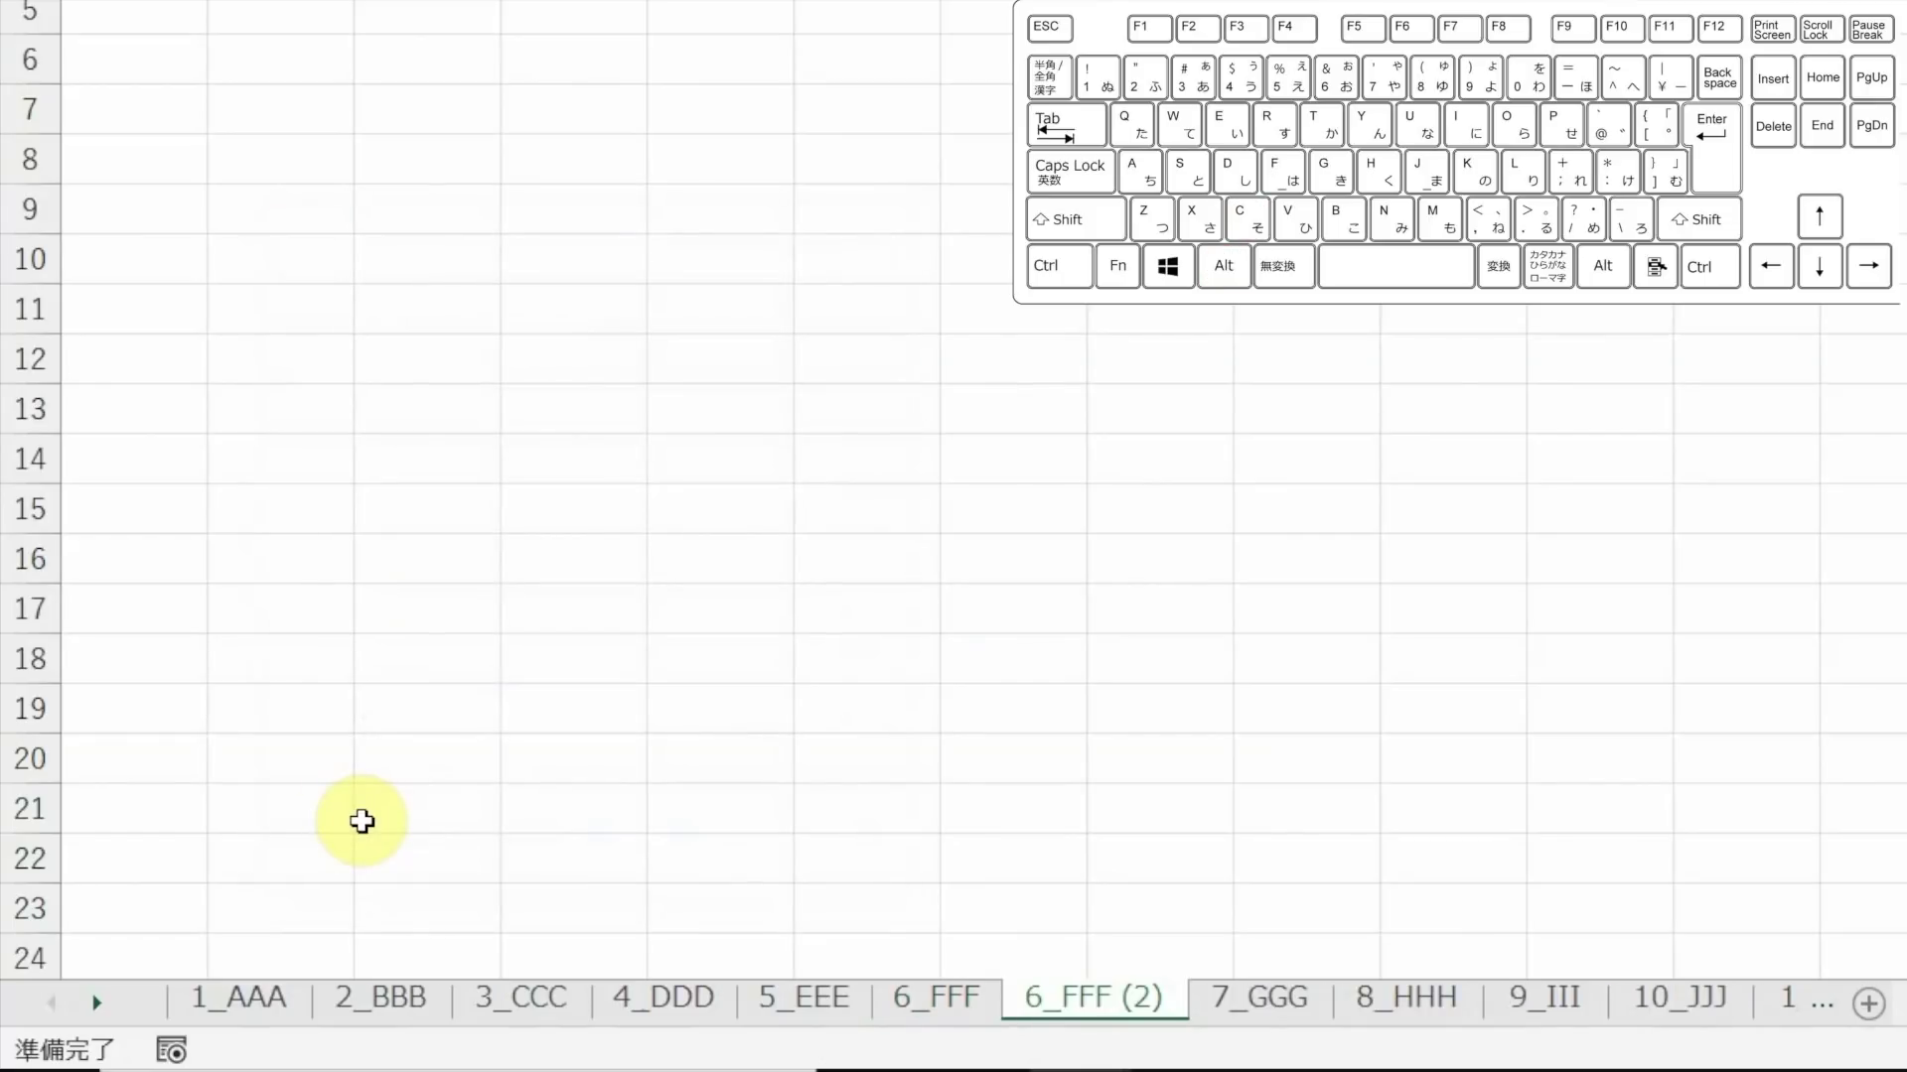
Open the Move or Copy dialog for the 6_FFF (2) worksheet and choose 会員リスト.xlsx as the destination workbook
{"action": "mouse_move", "coordinate": [1072, 1051]}
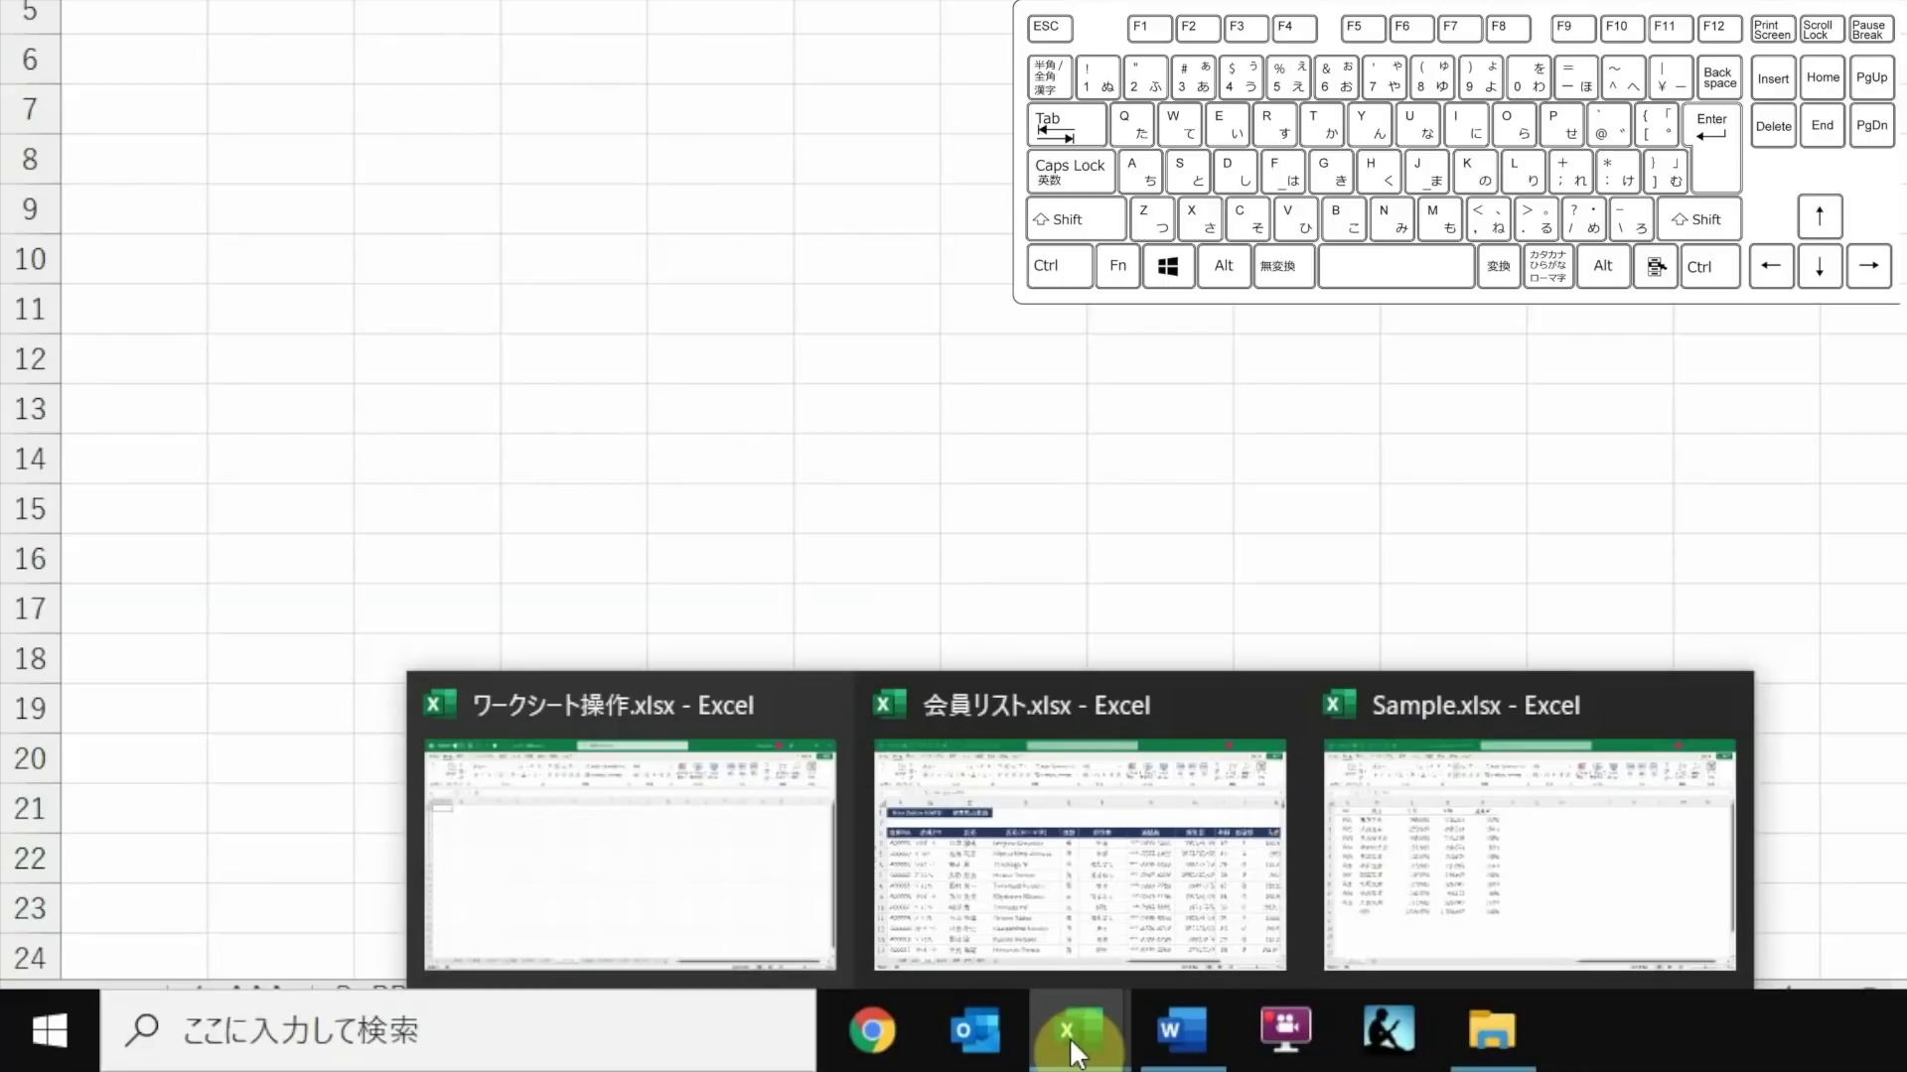
{"action": "key", "text": "alt+e"}
{"action": "key", "text": "m"}
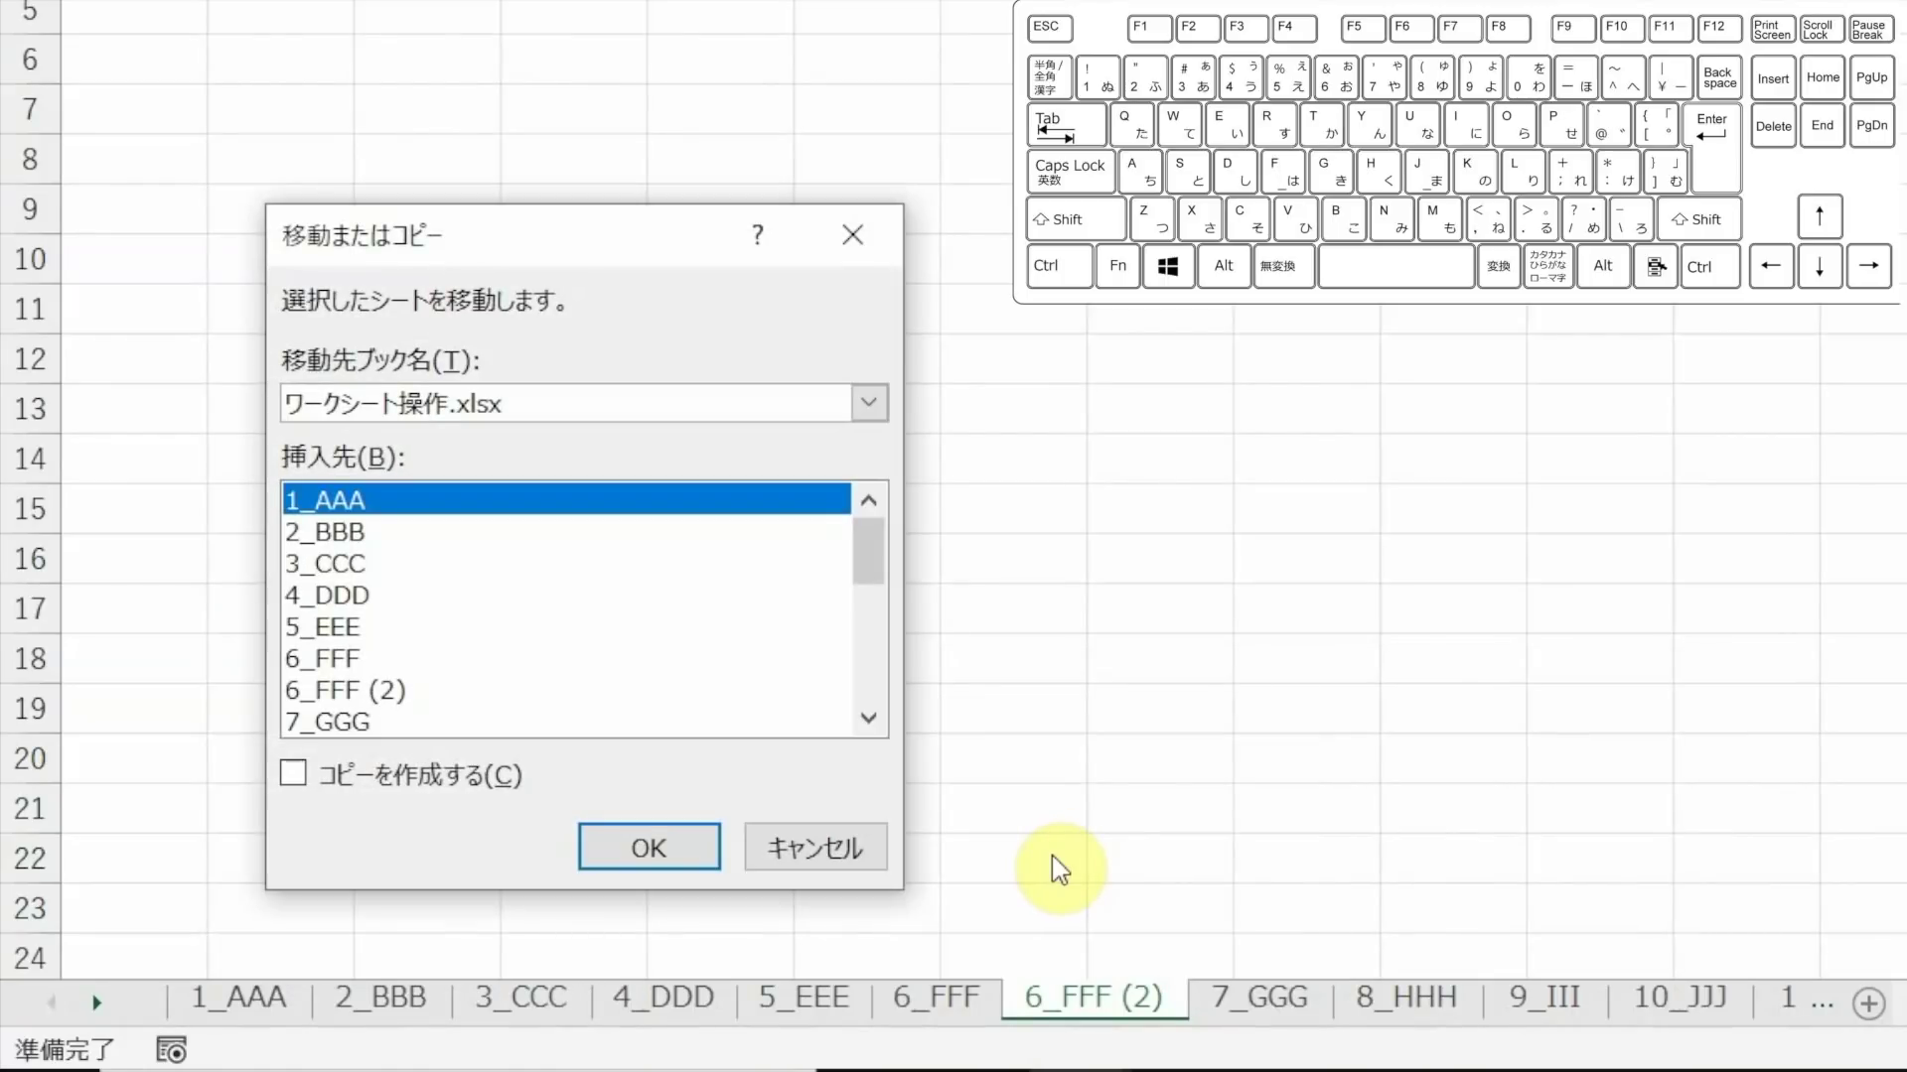
{"action": "key", "text": "shift+Tab"}
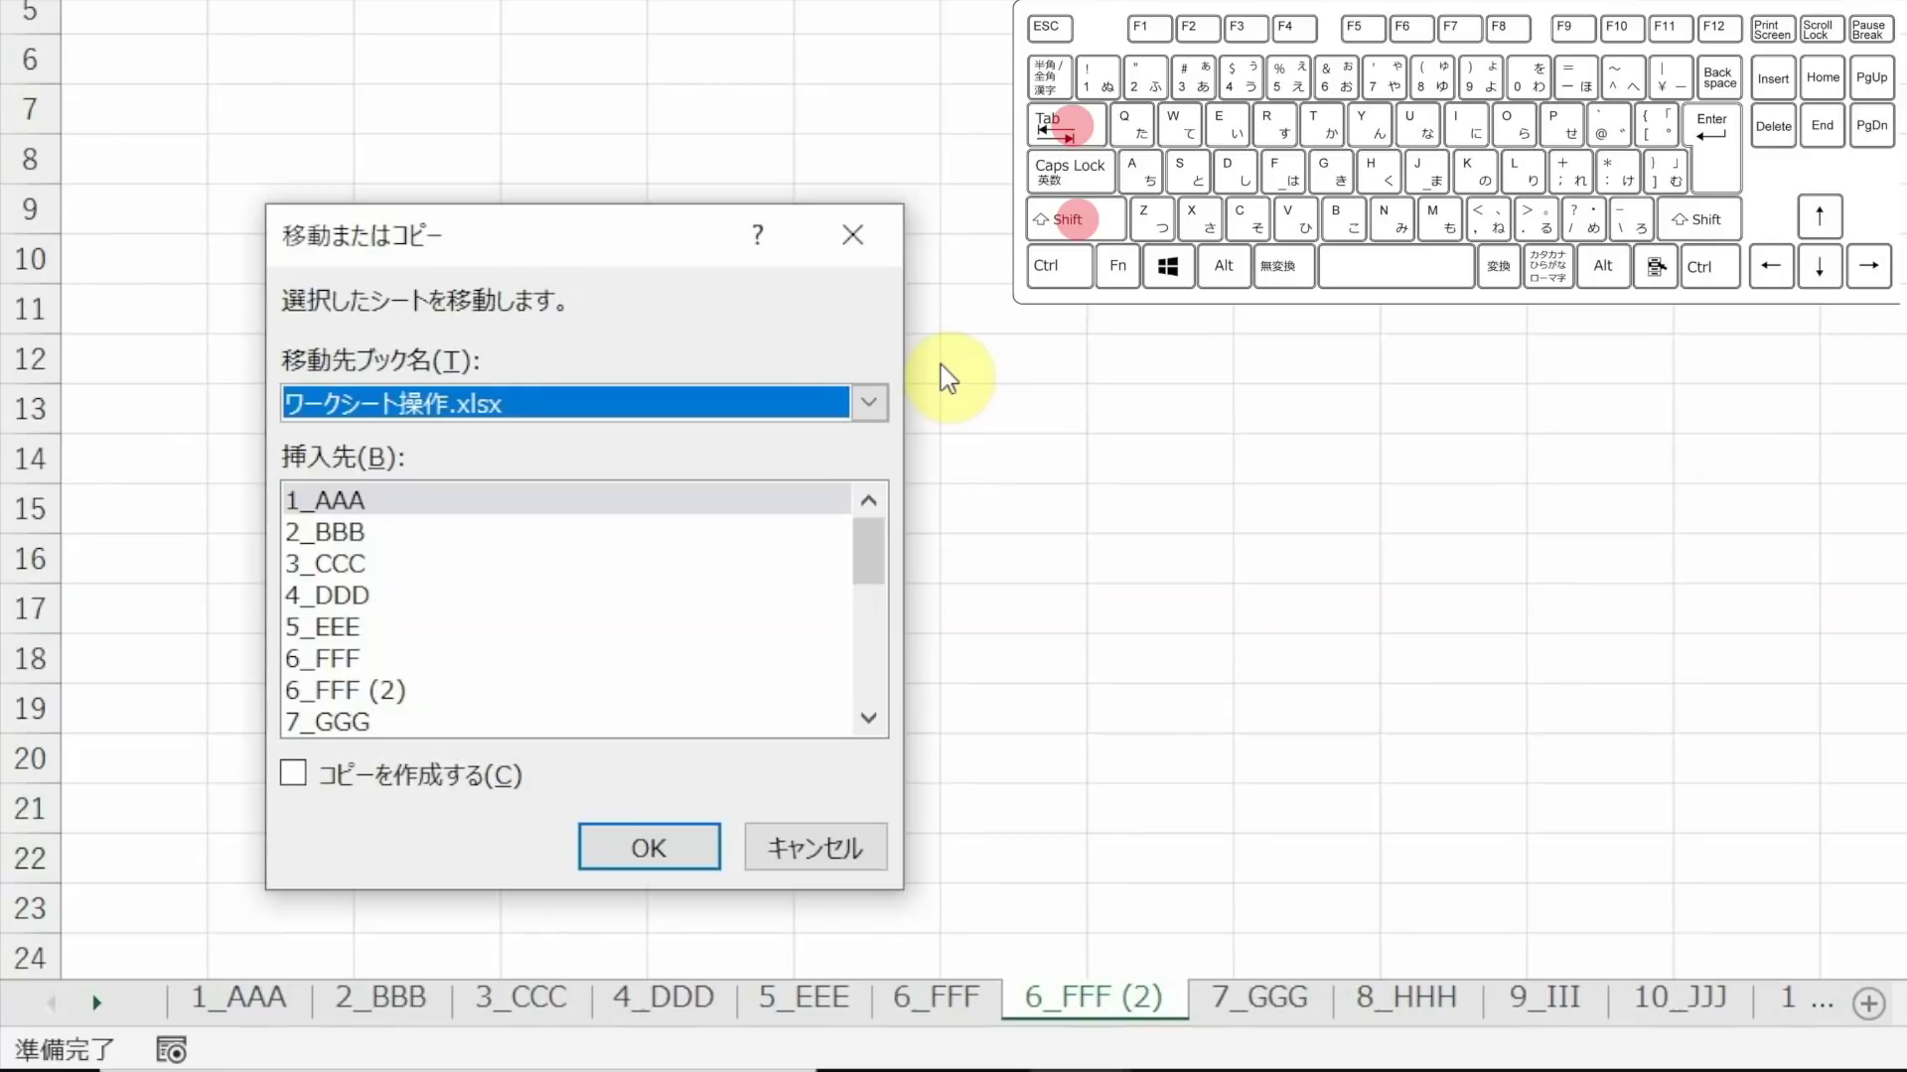
{"action": "key", "text": "alt+Down"}
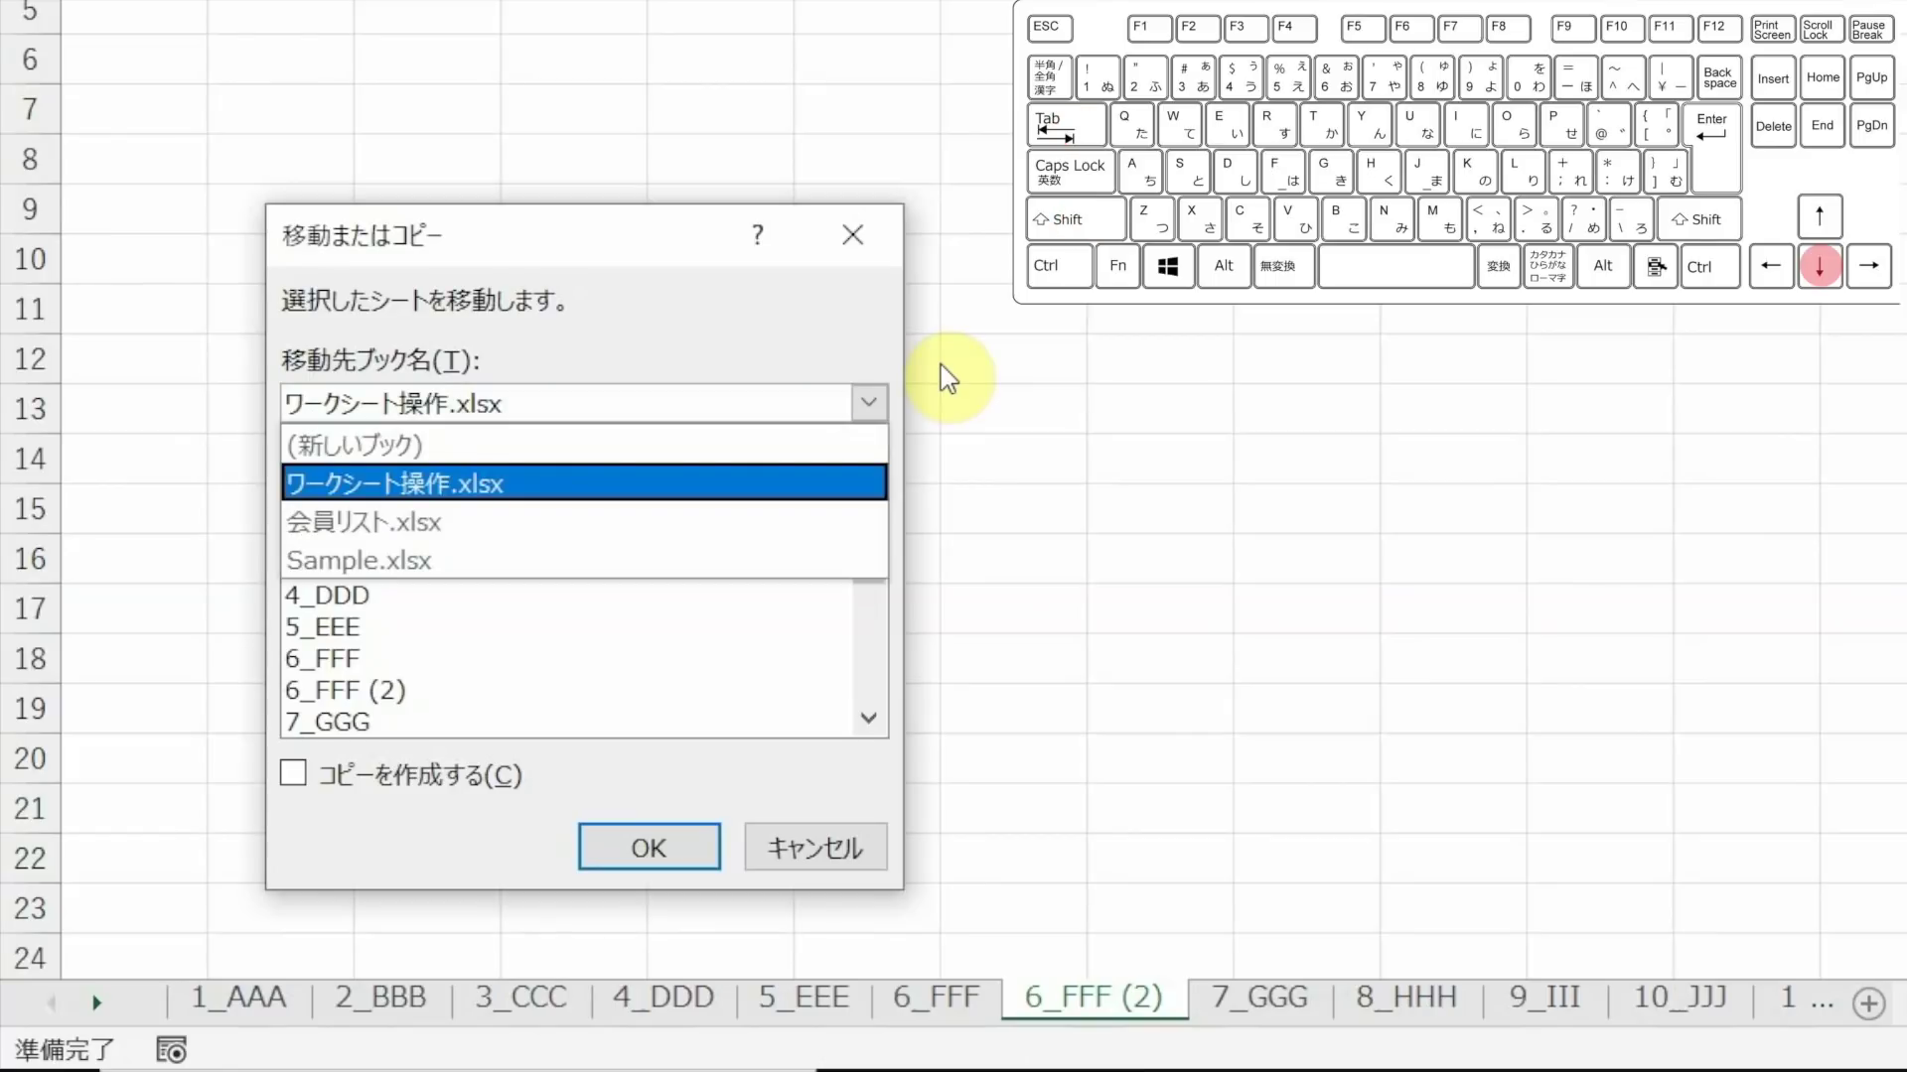
{"action": "key", "text": "Down"}
{"action": "key", "text": "Down"}
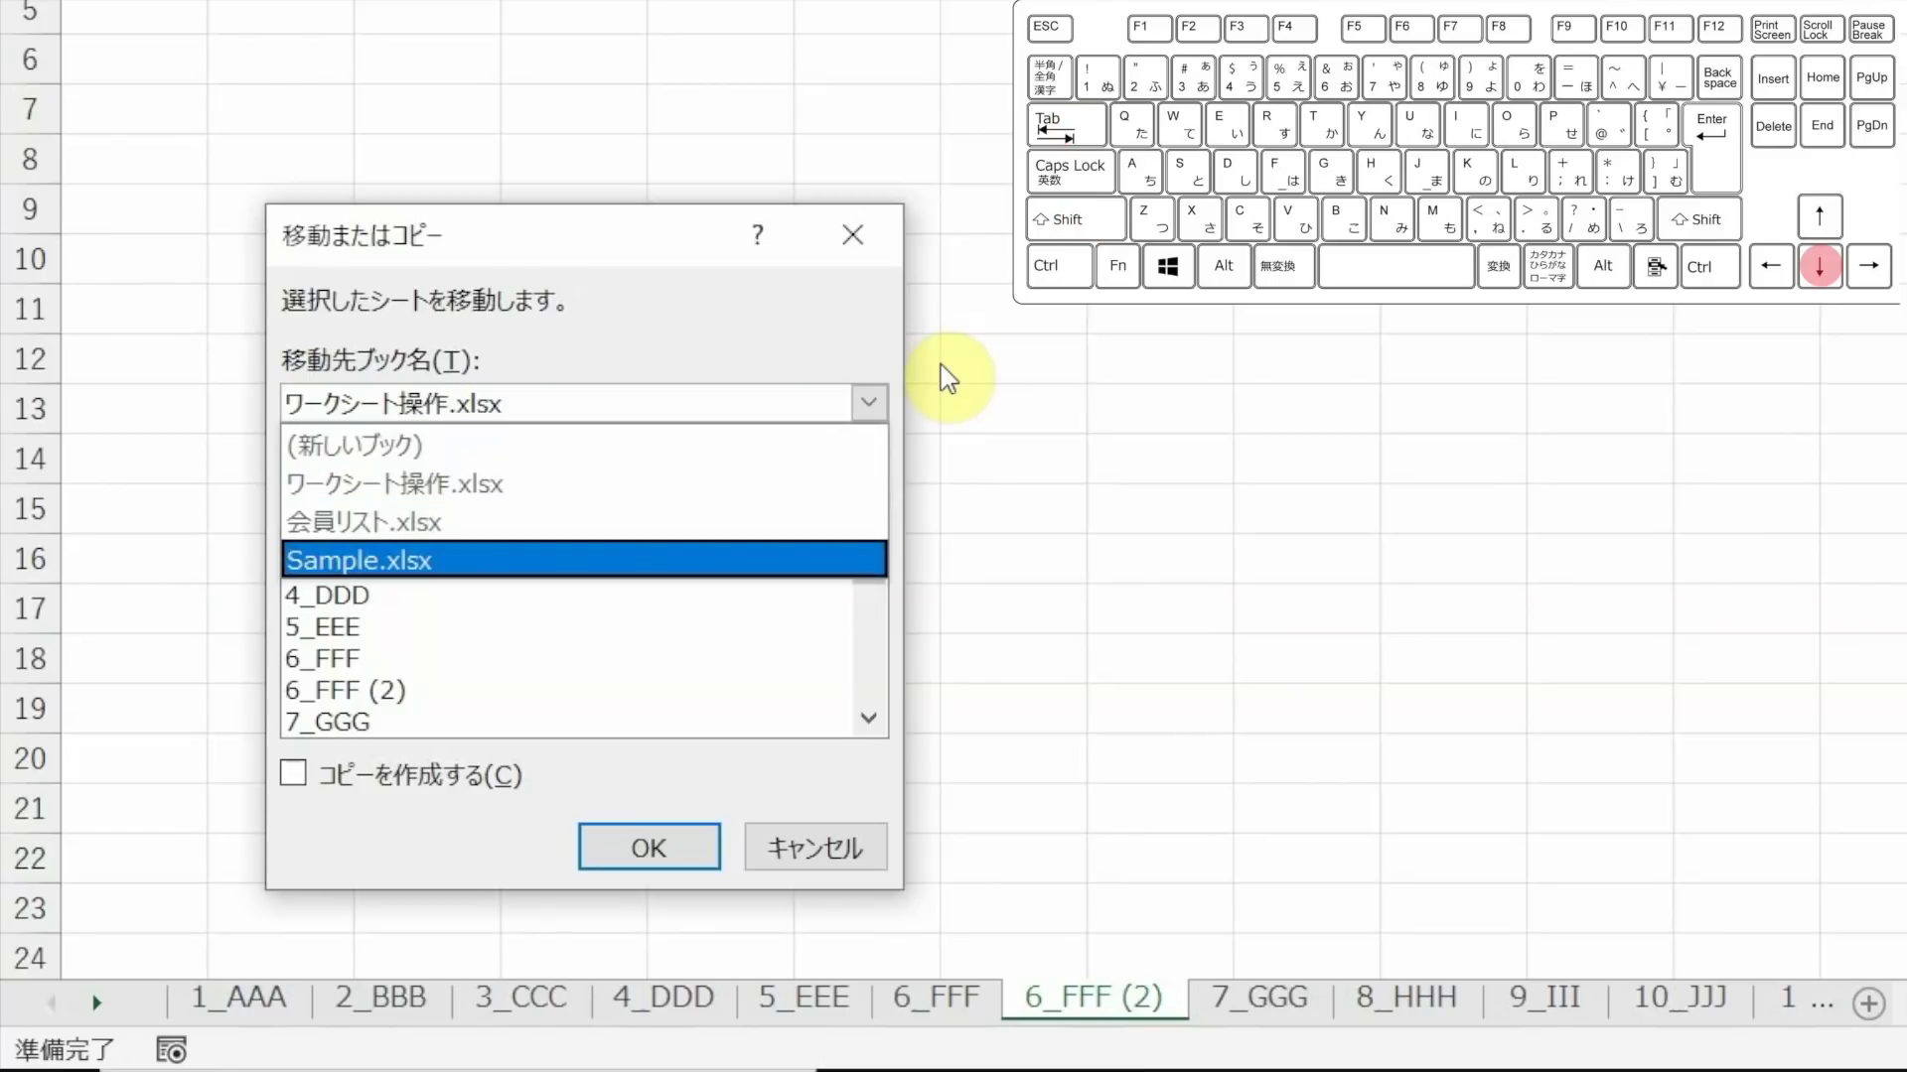
{"action": "key", "text": "Up"}
{"action": "key", "text": "Up"}
{"action": "key", "text": "Up"}
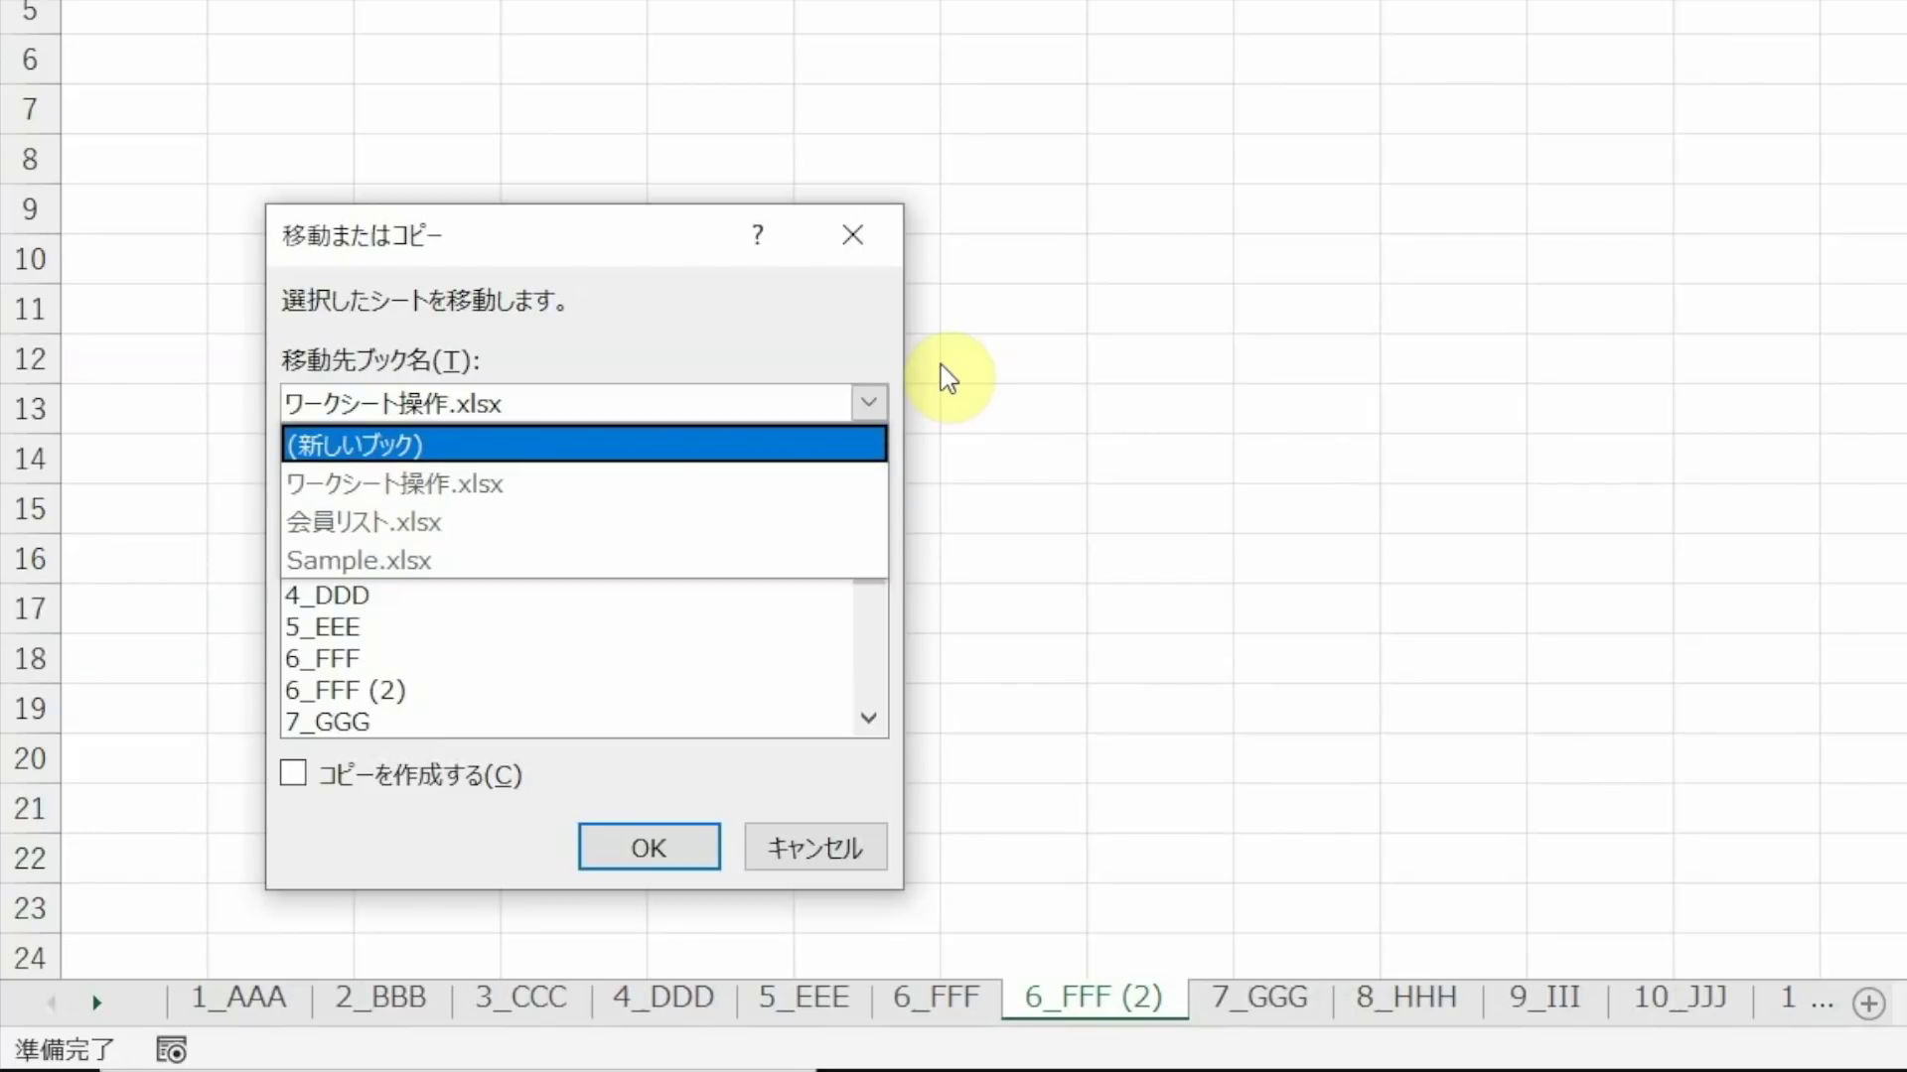
{"action": "key", "text": "Down"}
{"action": "key", "text": "Down"}
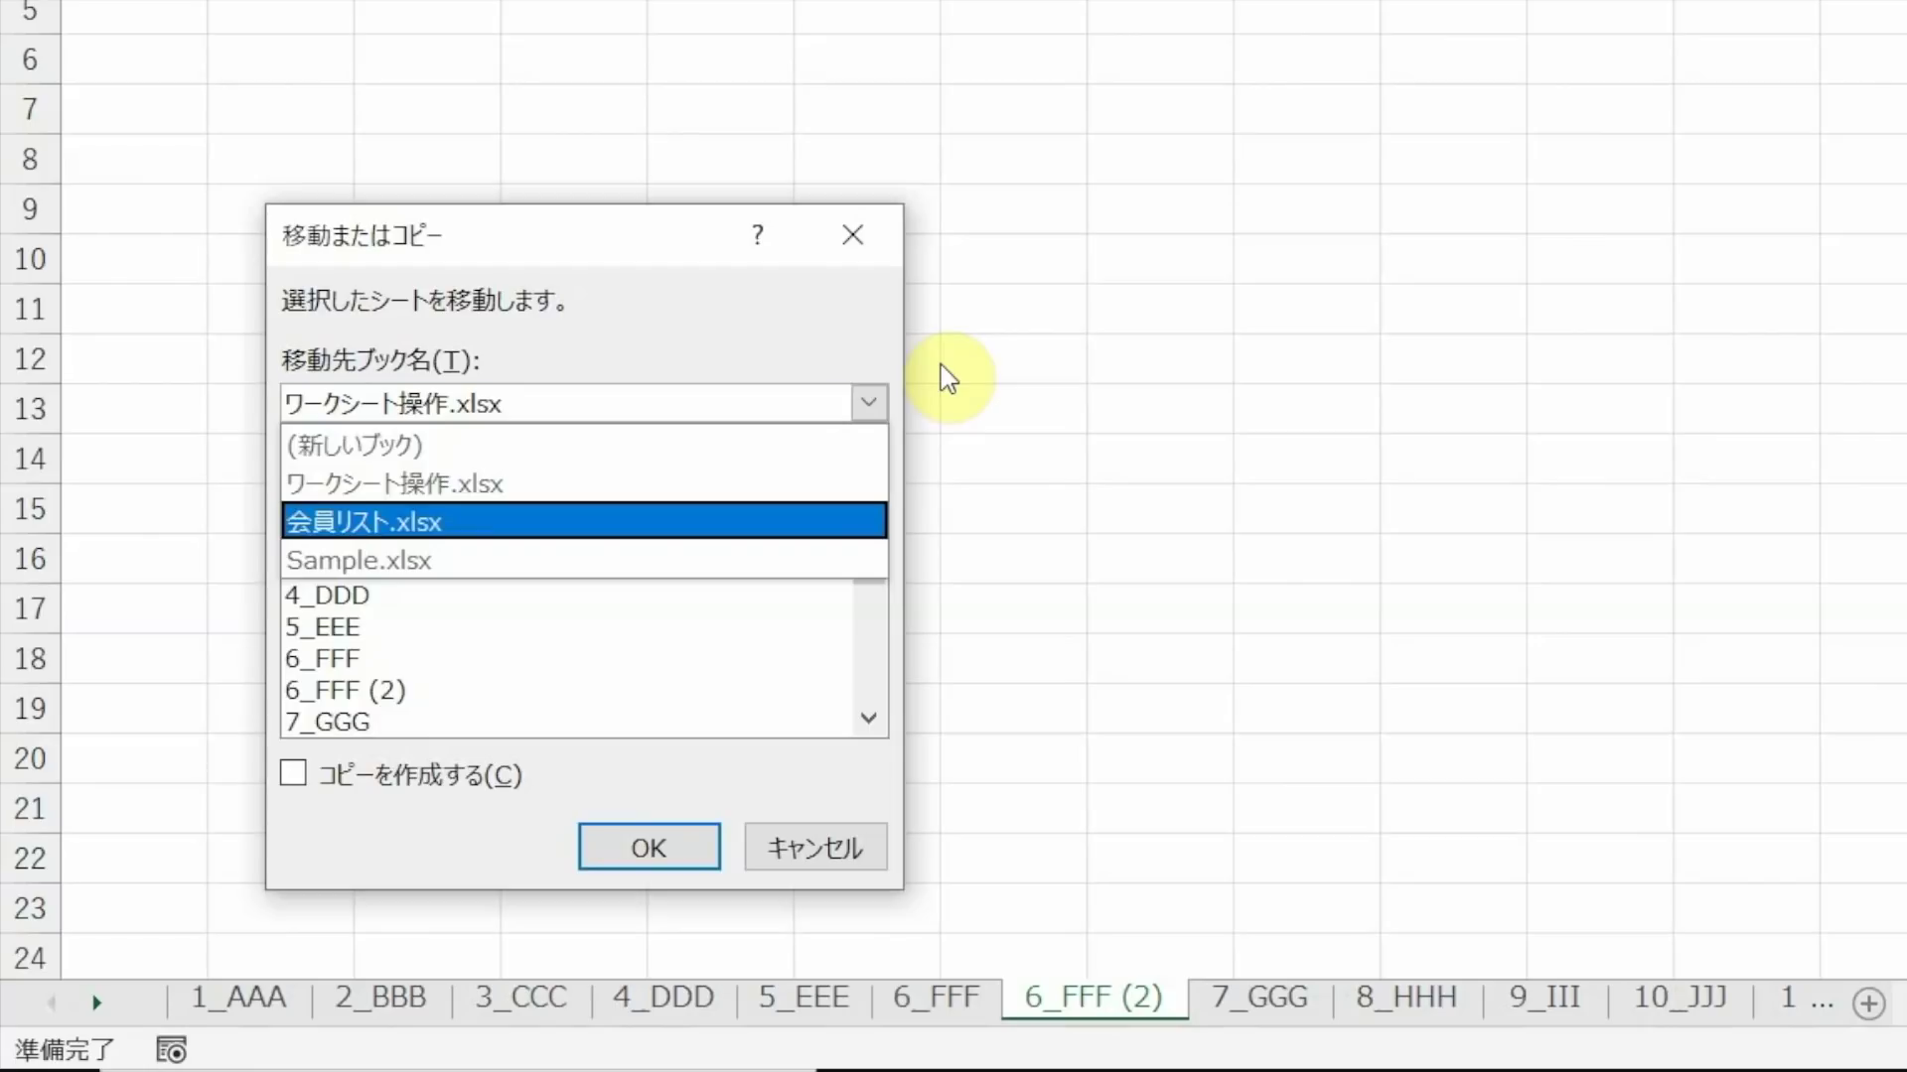
{"action": "key", "text": "Return"}
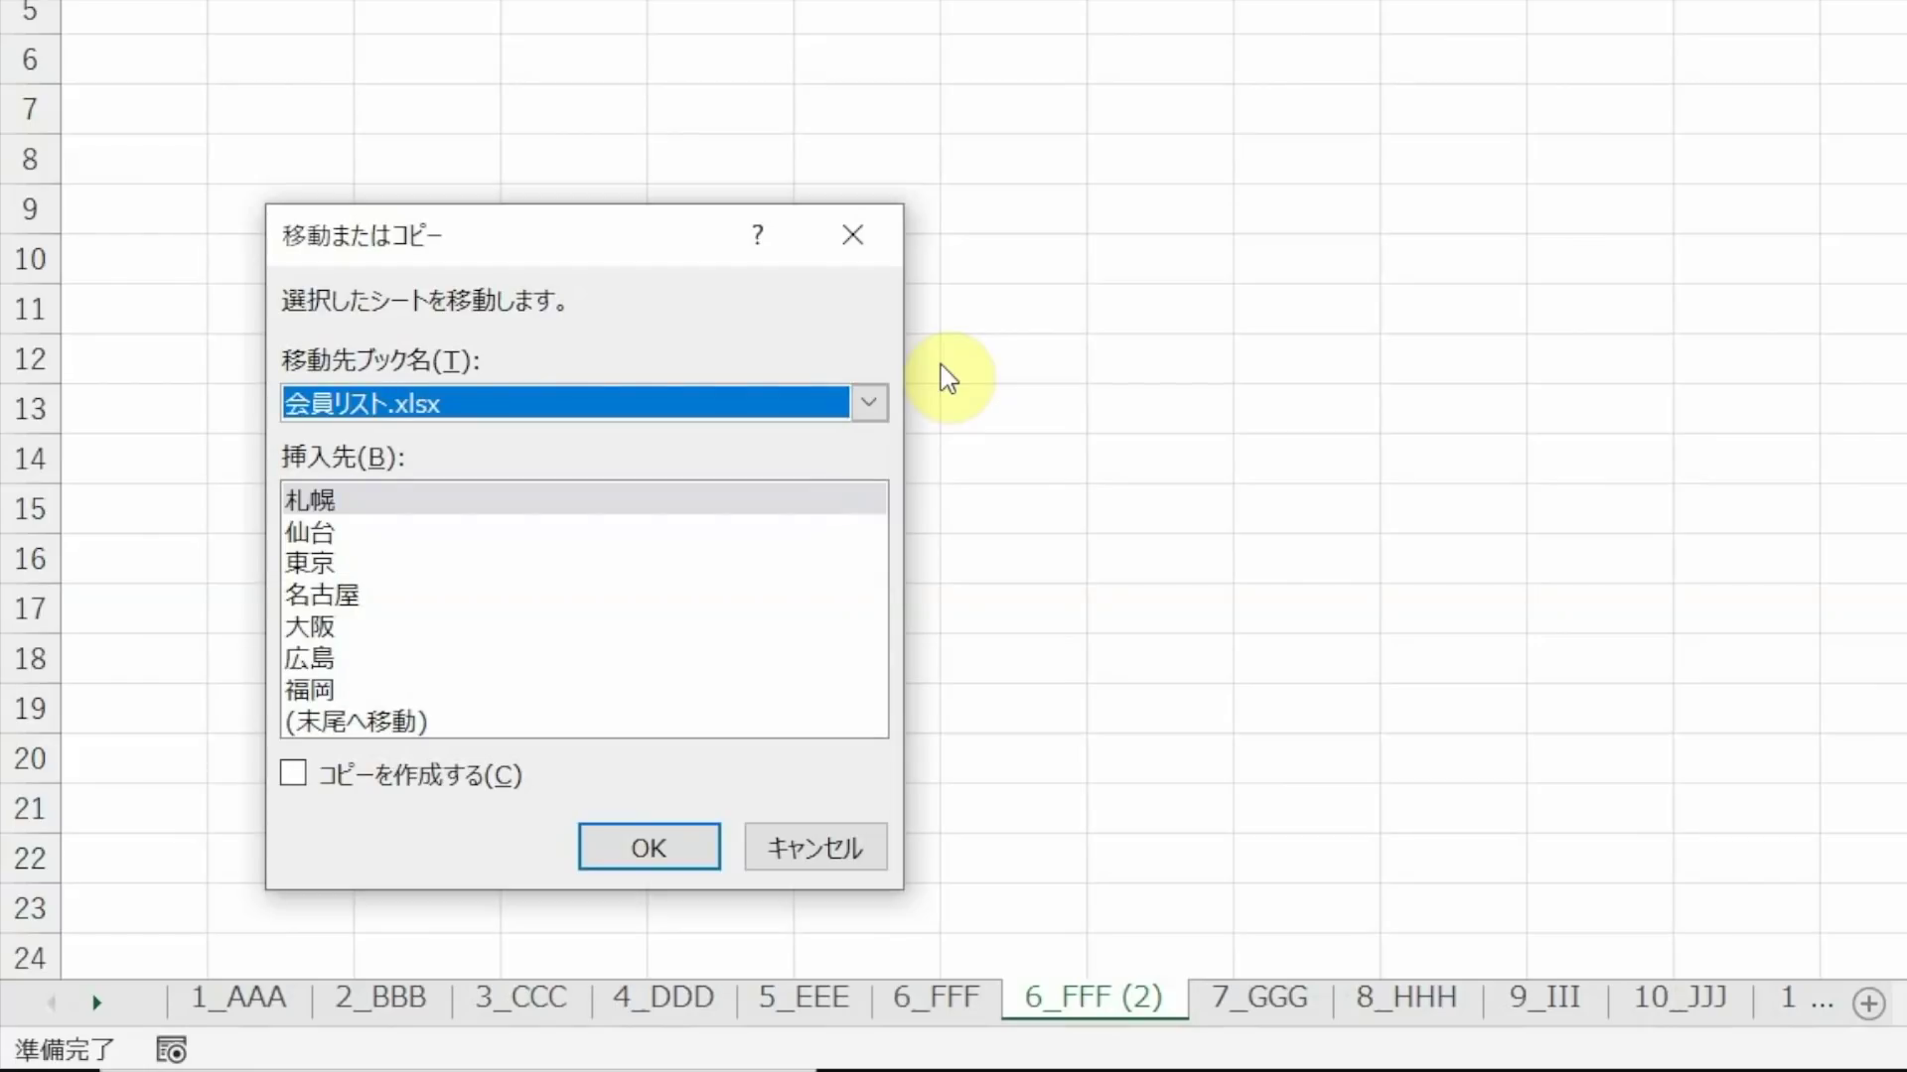
Choose 名古屋 as the insertion position with the create-a-copy option enabled, and close the dialog without applying it
{"action": "key", "text": "Tab"}
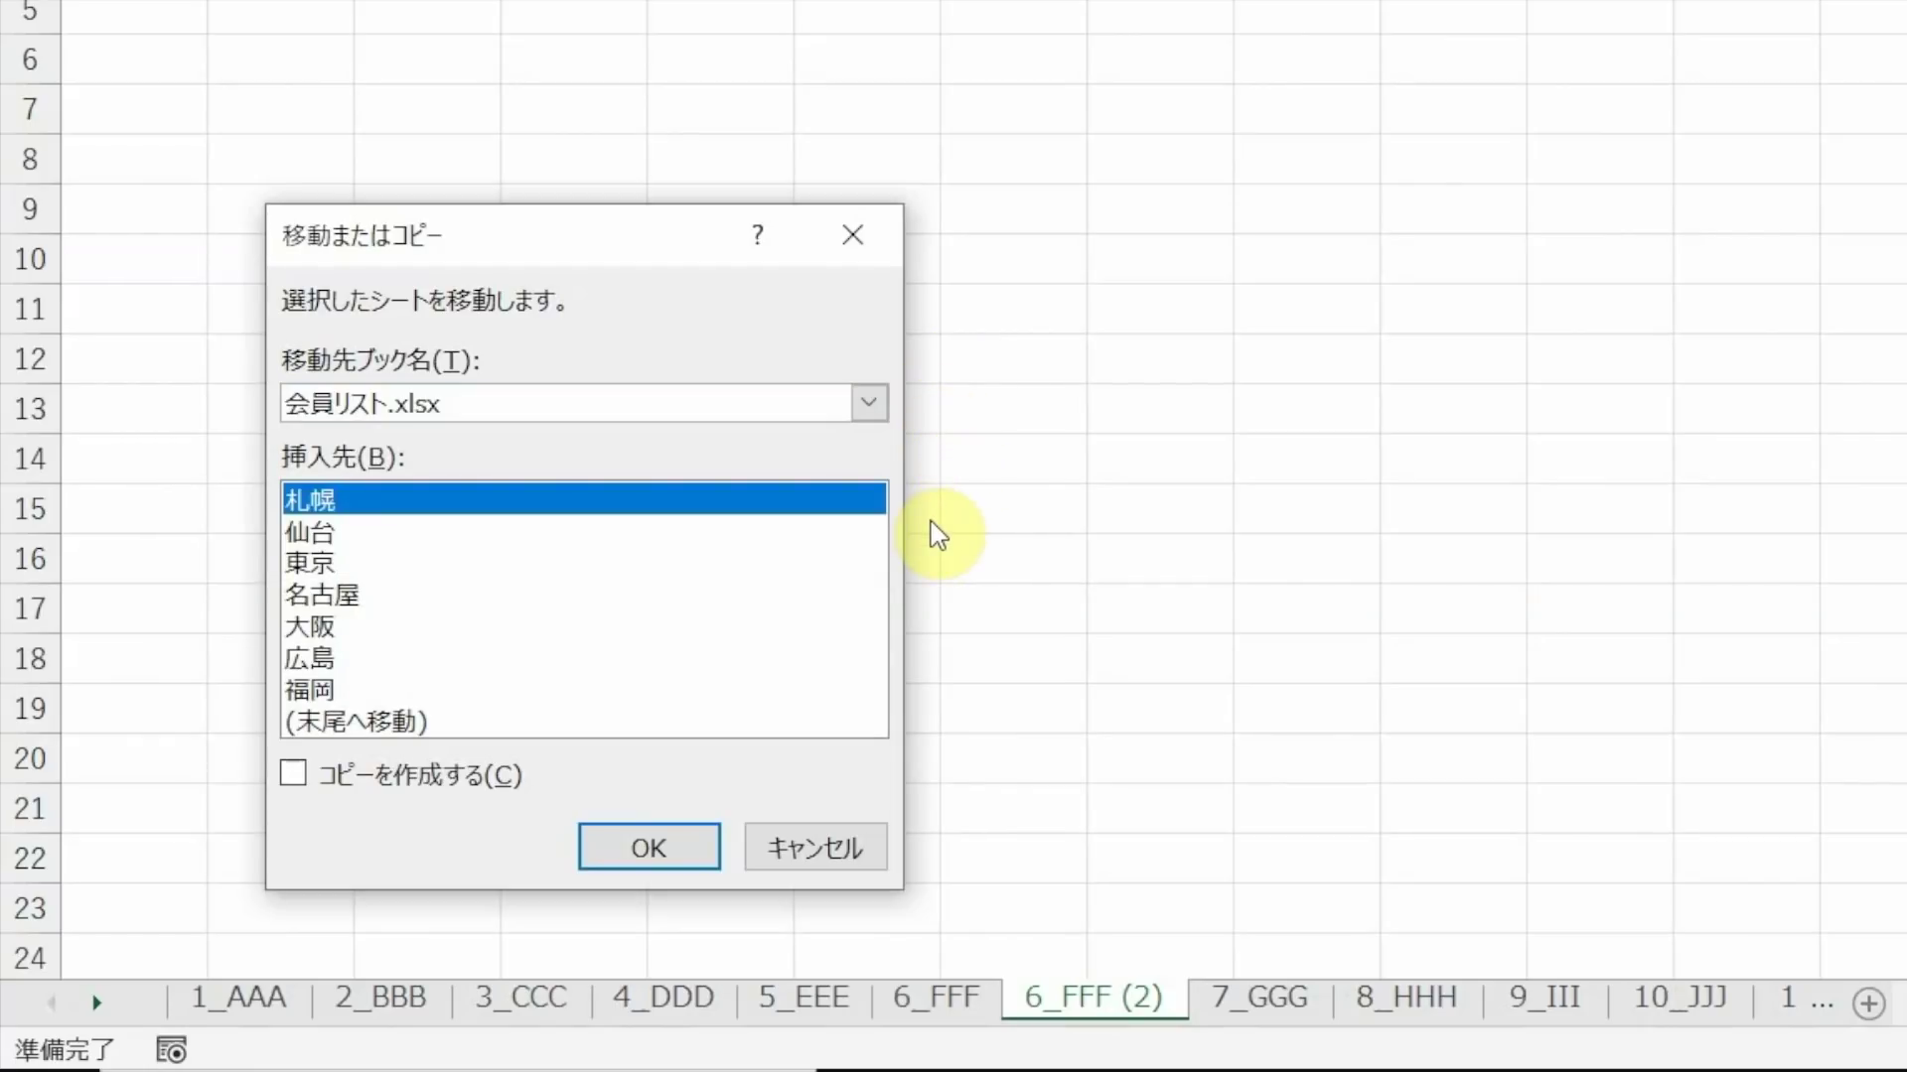
{"action": "key", "text": "Down"}
{"action": "key", "text": "Down"}
{"action": "key", "text": "Down"}
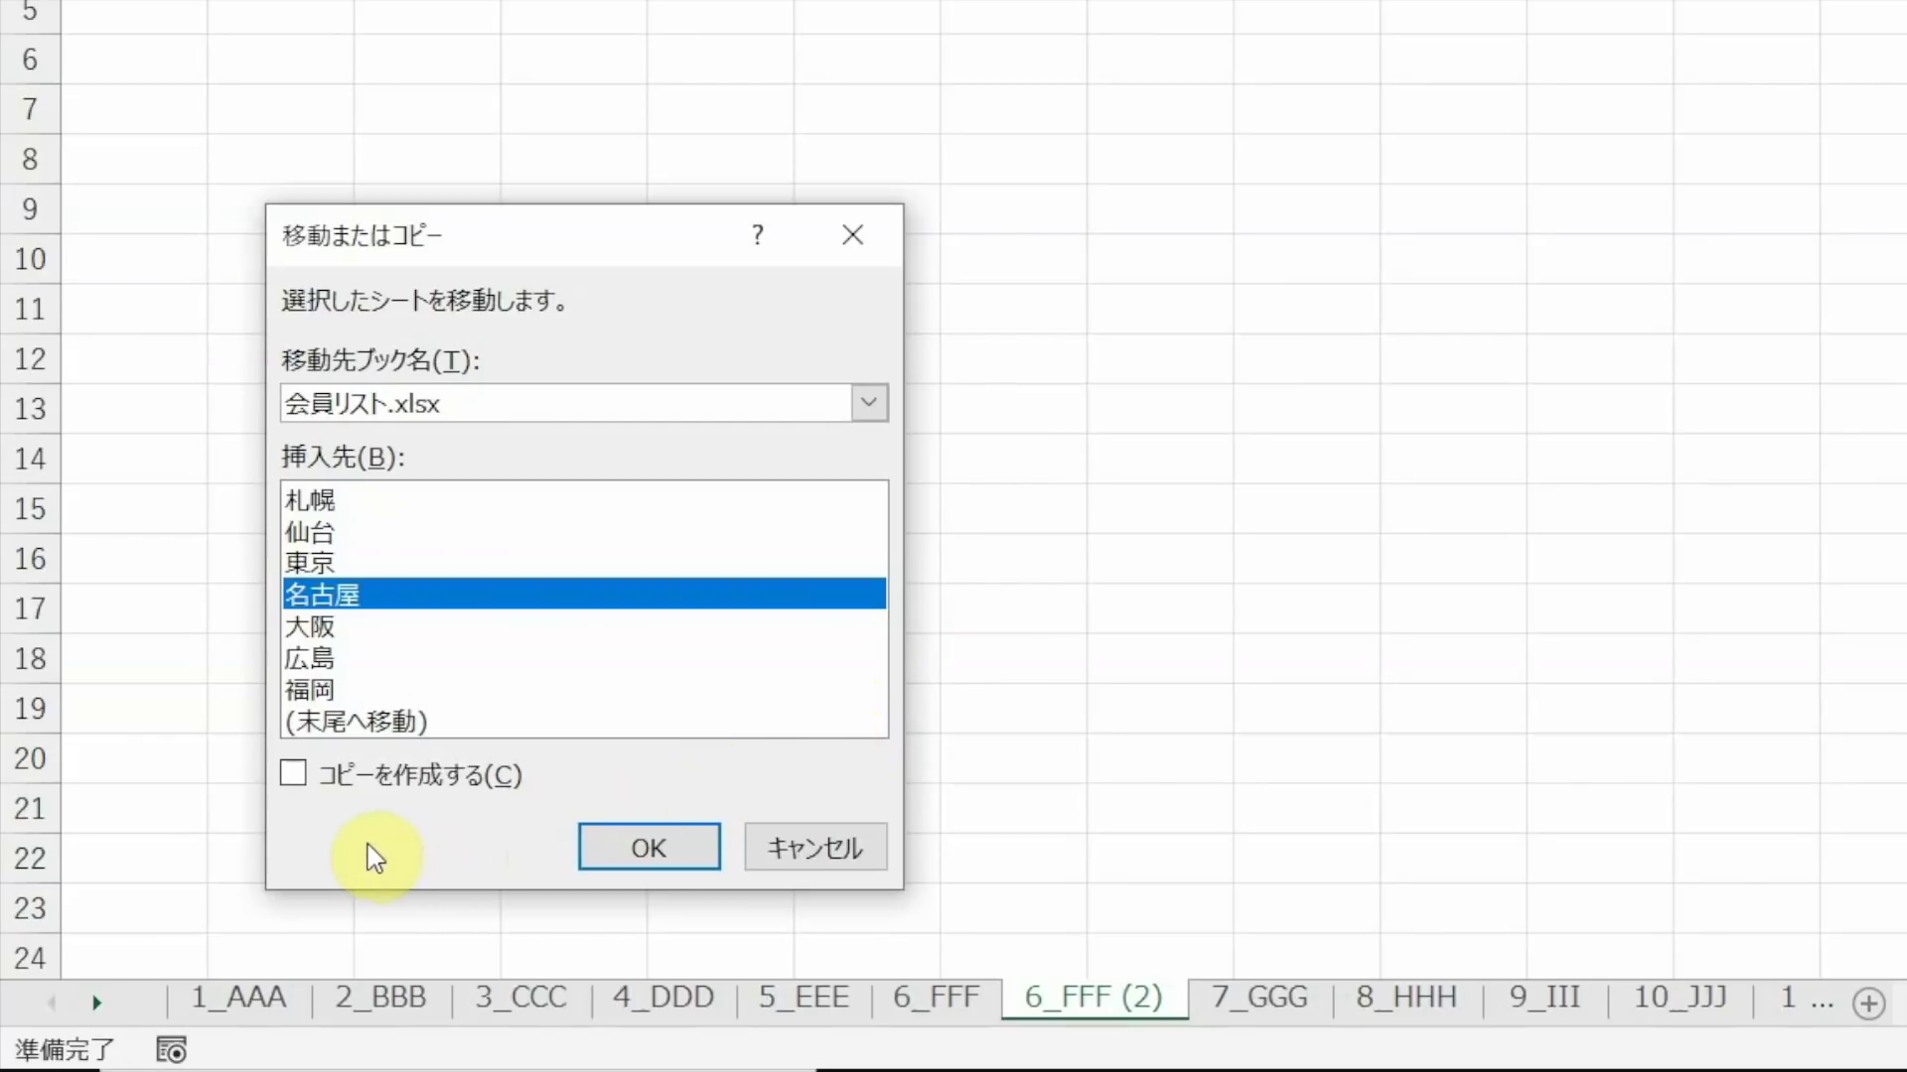
{"action": "key", "text": "alt+c"}
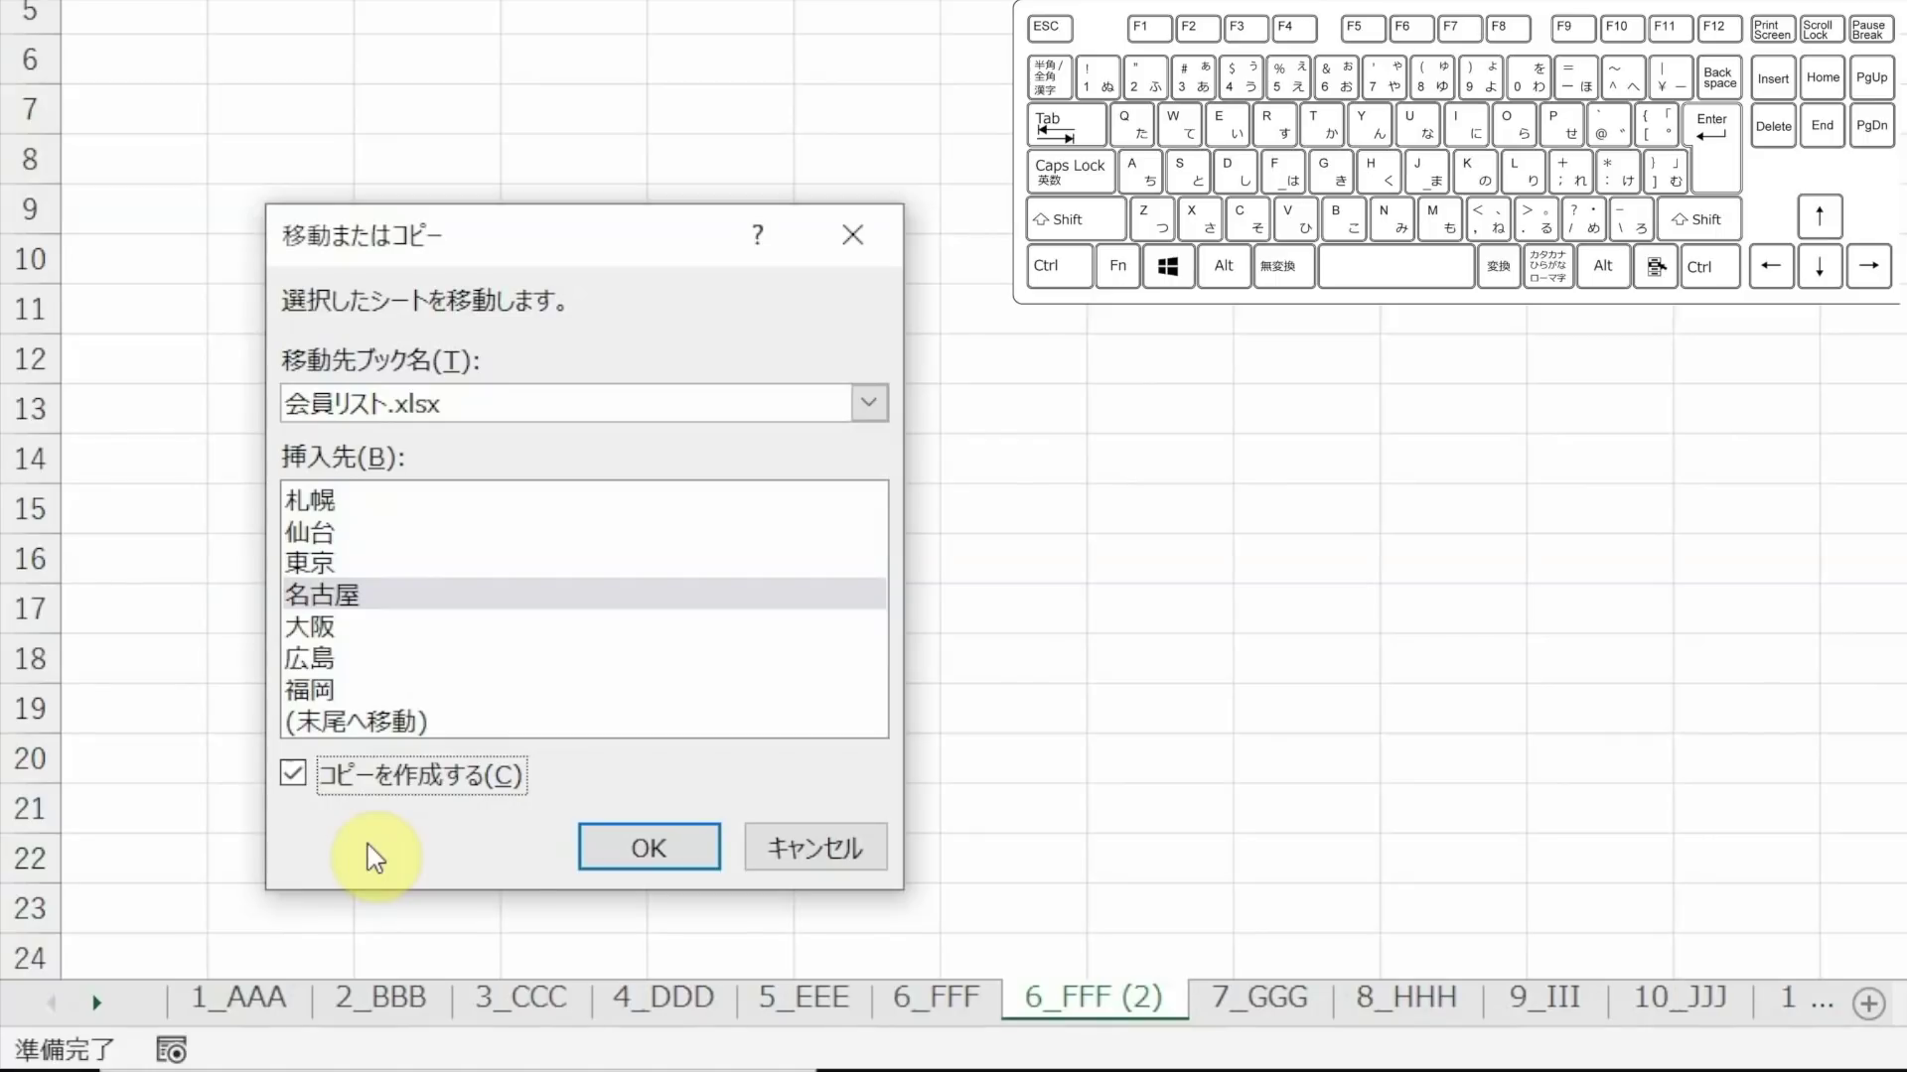
{"action": "key", "text": "Escape"}
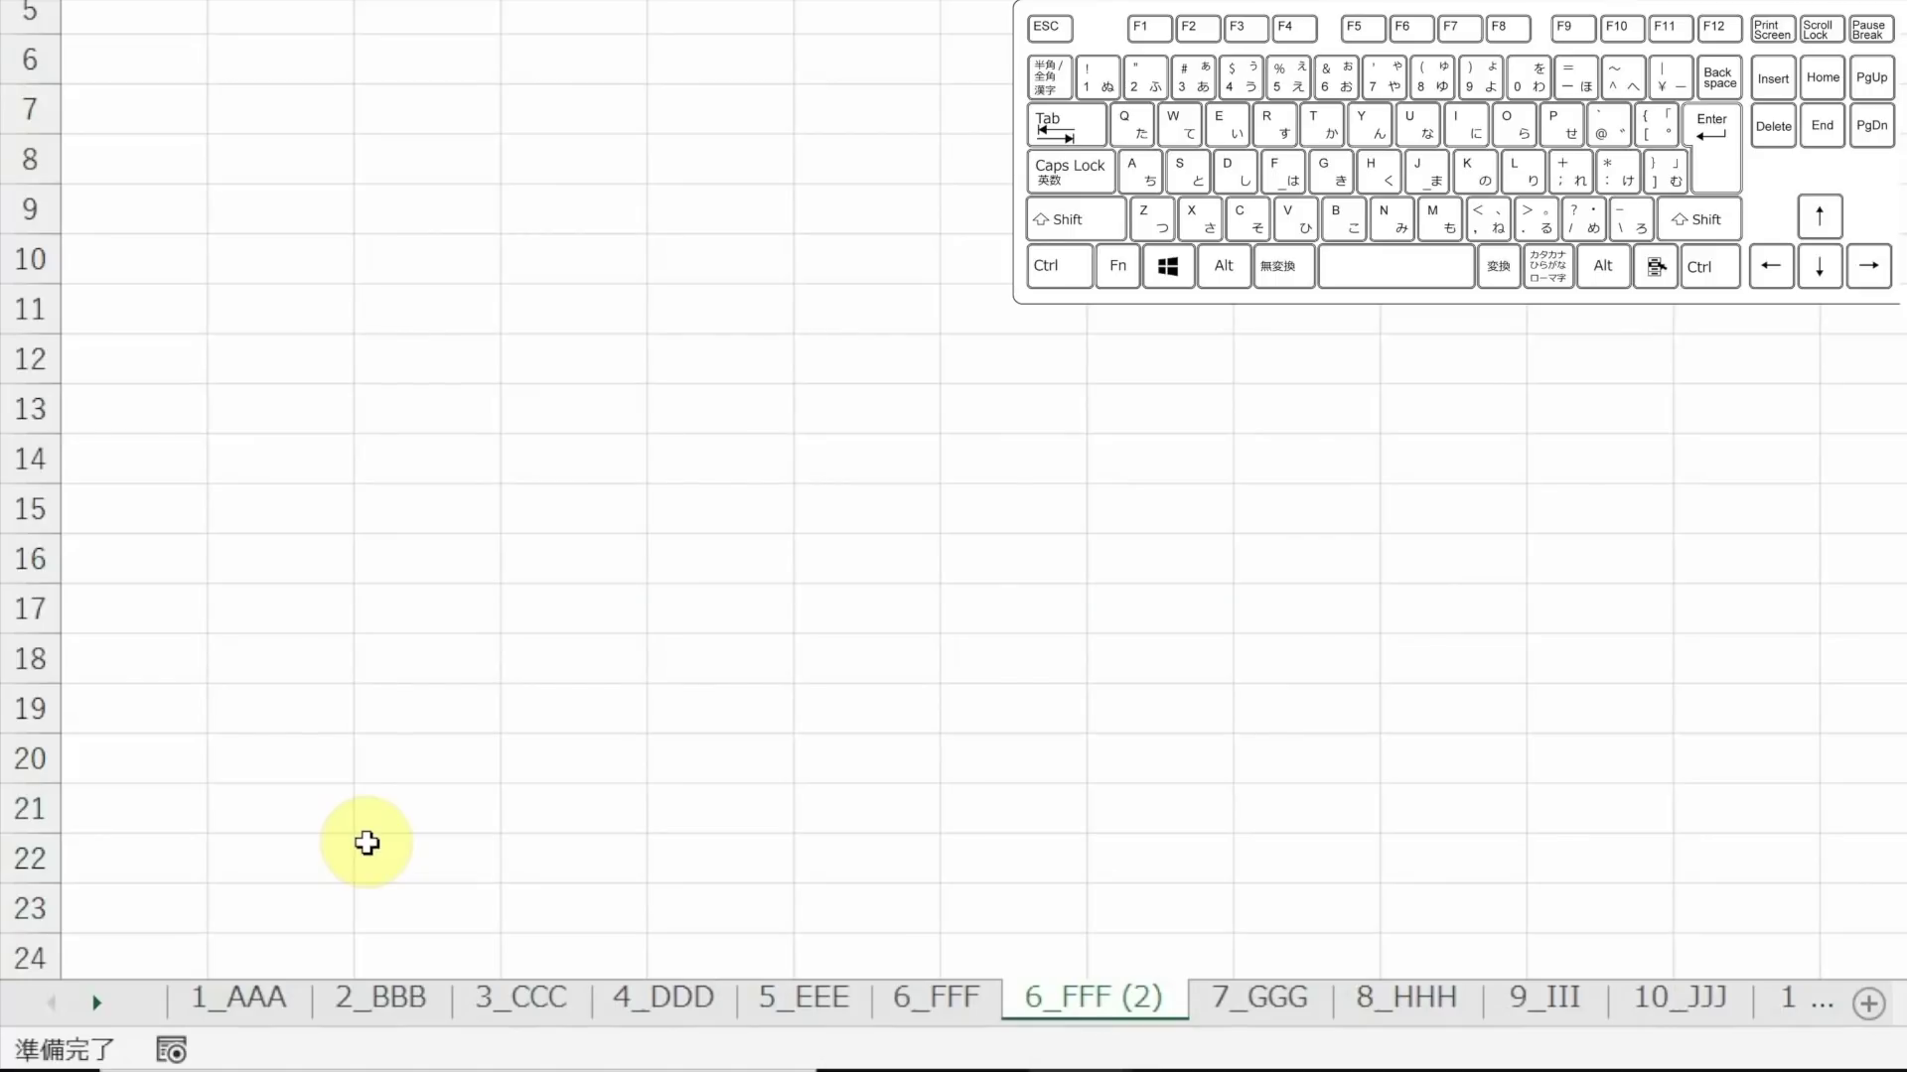
Rename the 6_FFF (2) worksheet as HARU
{"action": "key", "text": "alt"}
{"action": "key", "text": "h"}
{"action": "key", "text": "o"}
{"action": "key", "text": "r"}
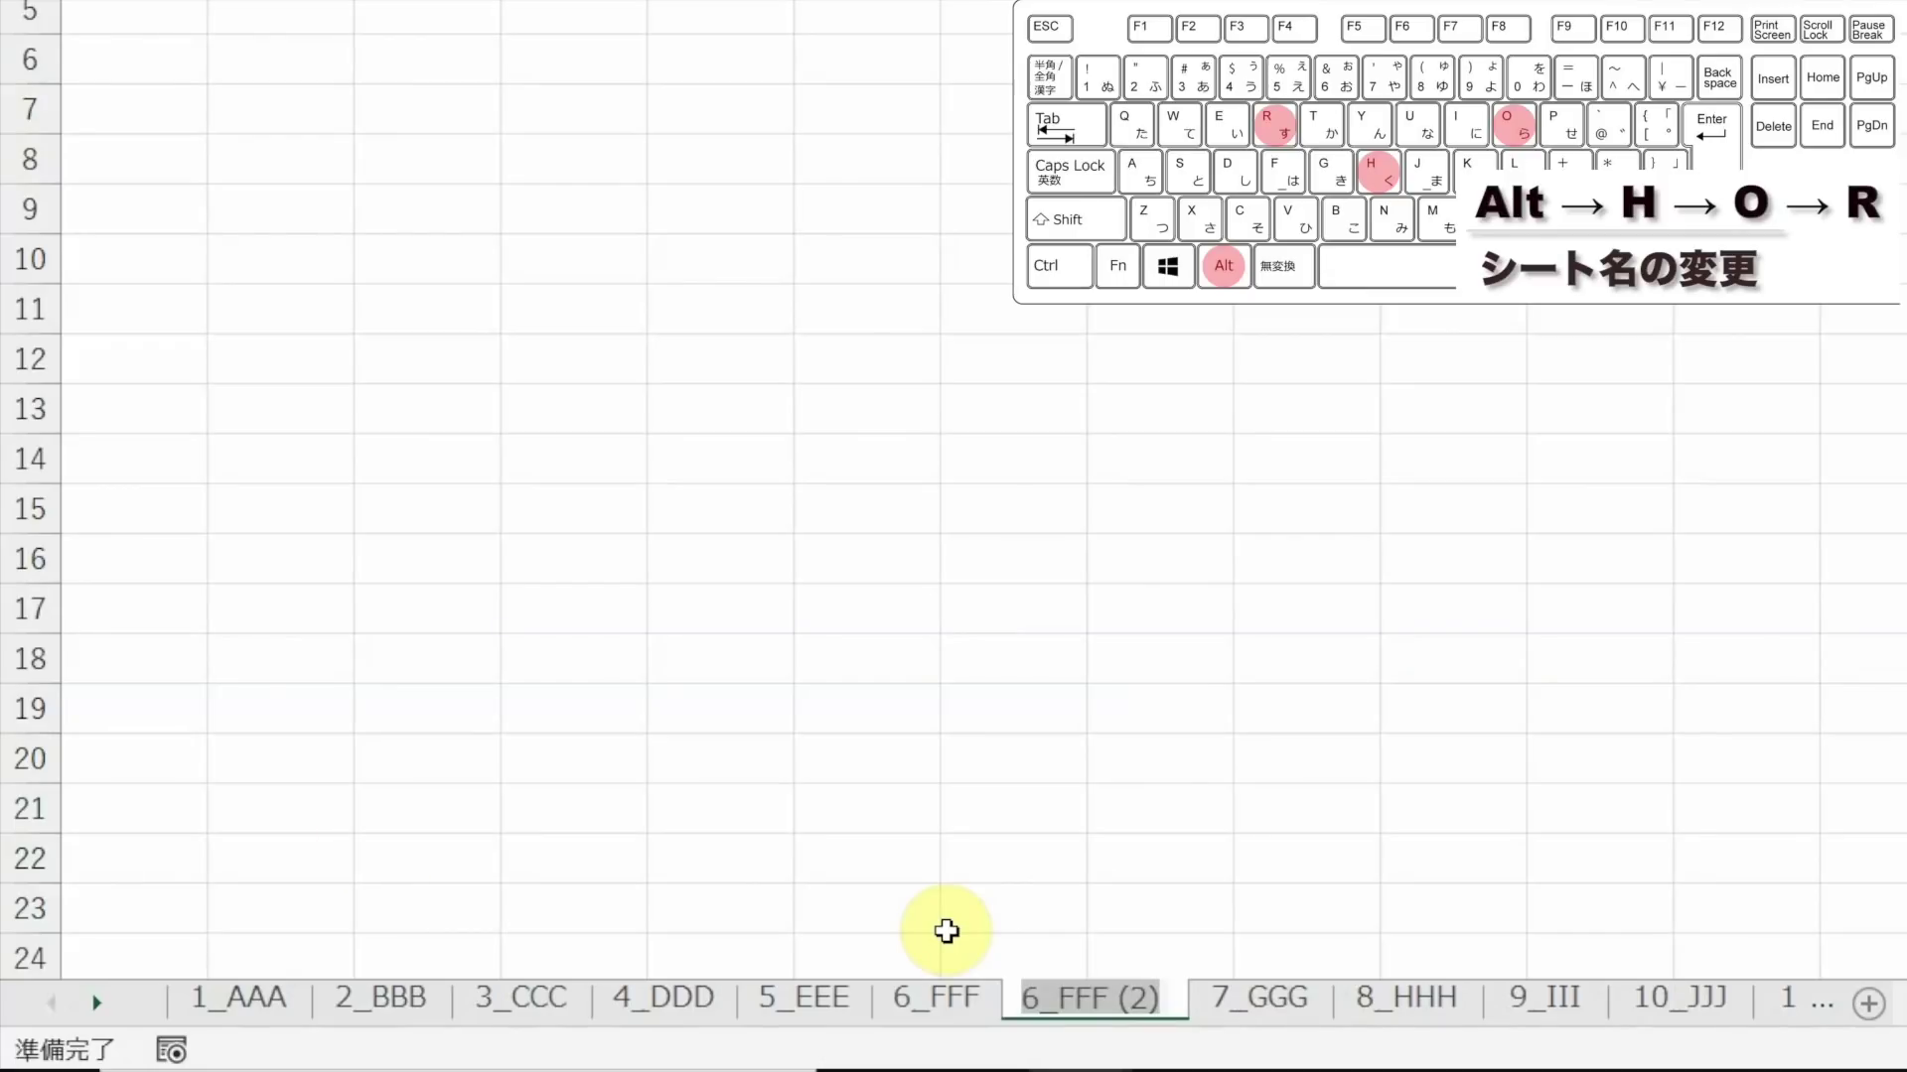
{"action": "type", "text": "HARU"}
{"action": "key", "text": "Return"}
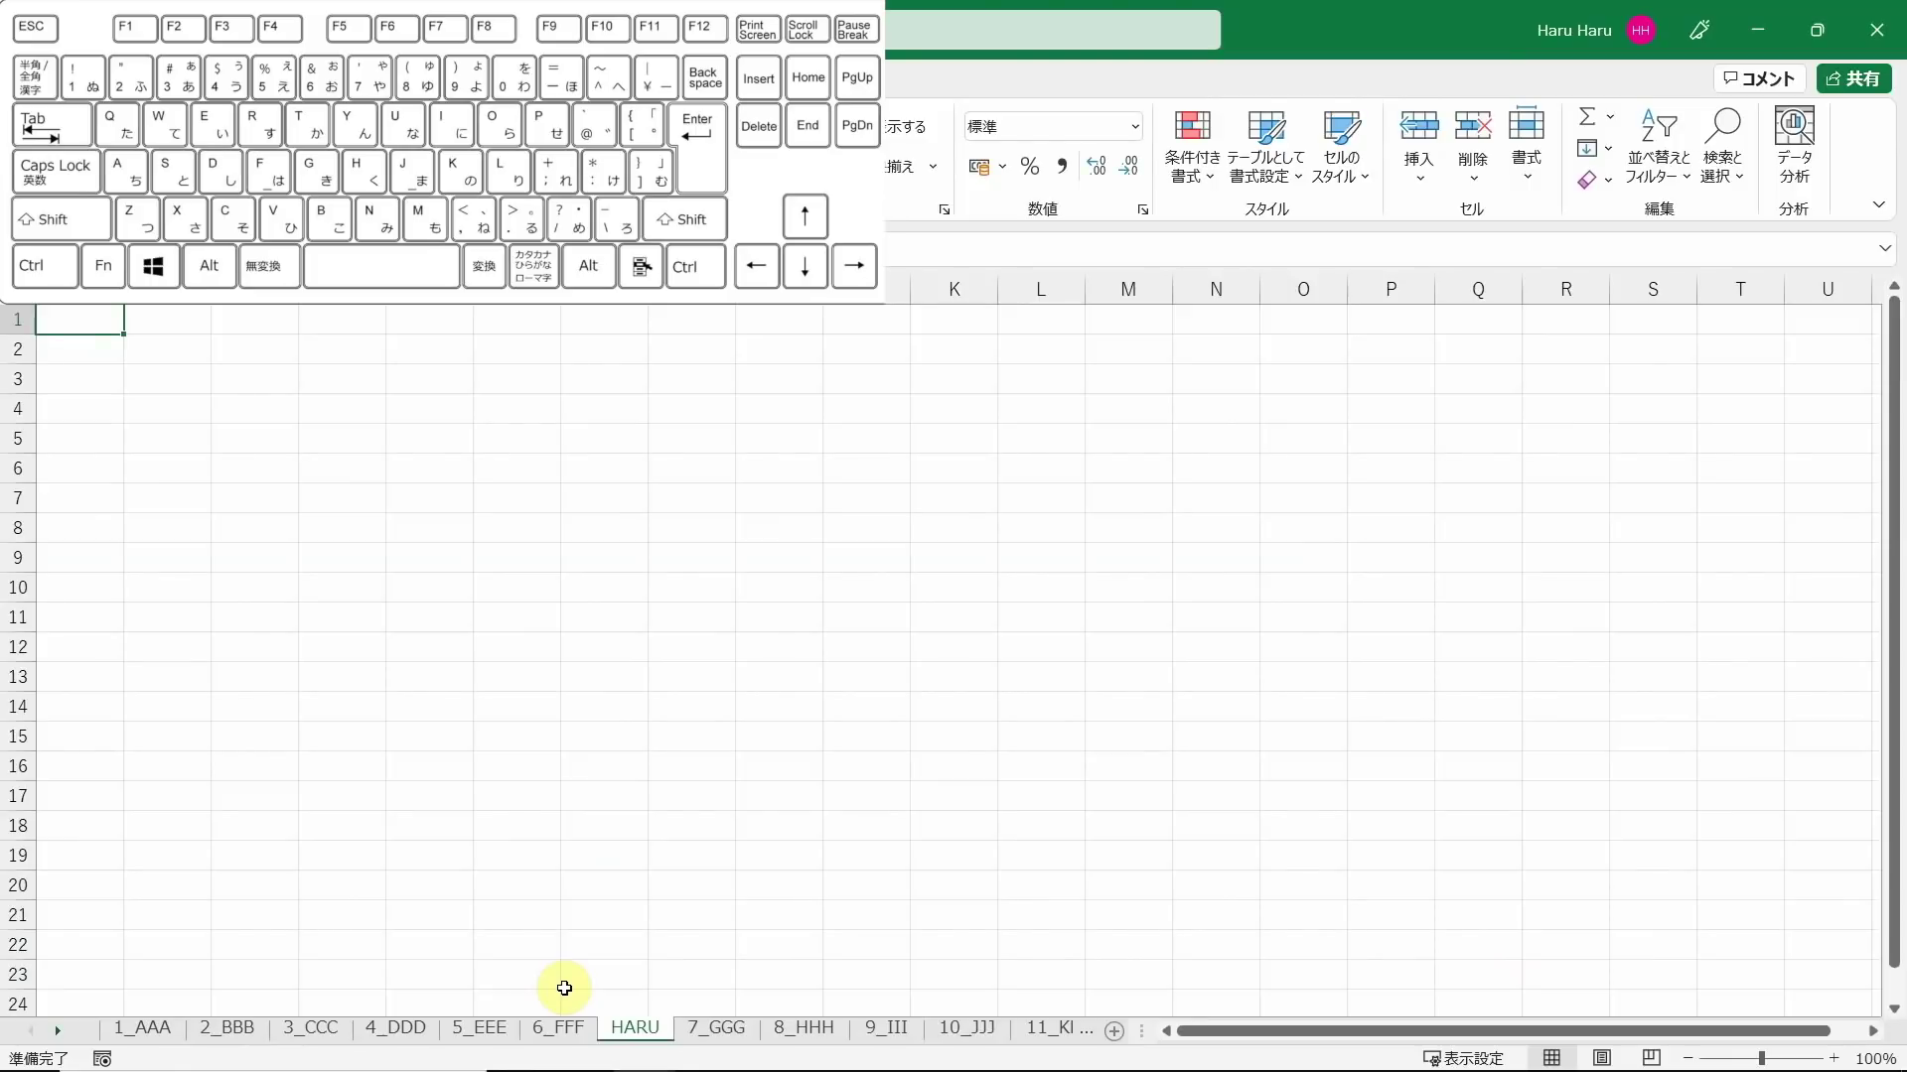
Color the HARU sheet tab black and check it by switching to 7_GGG and back
{"action": "key", "text": "alt"}
{"action": "key", "text": "h"}
{"action": "key", "text": "o"}
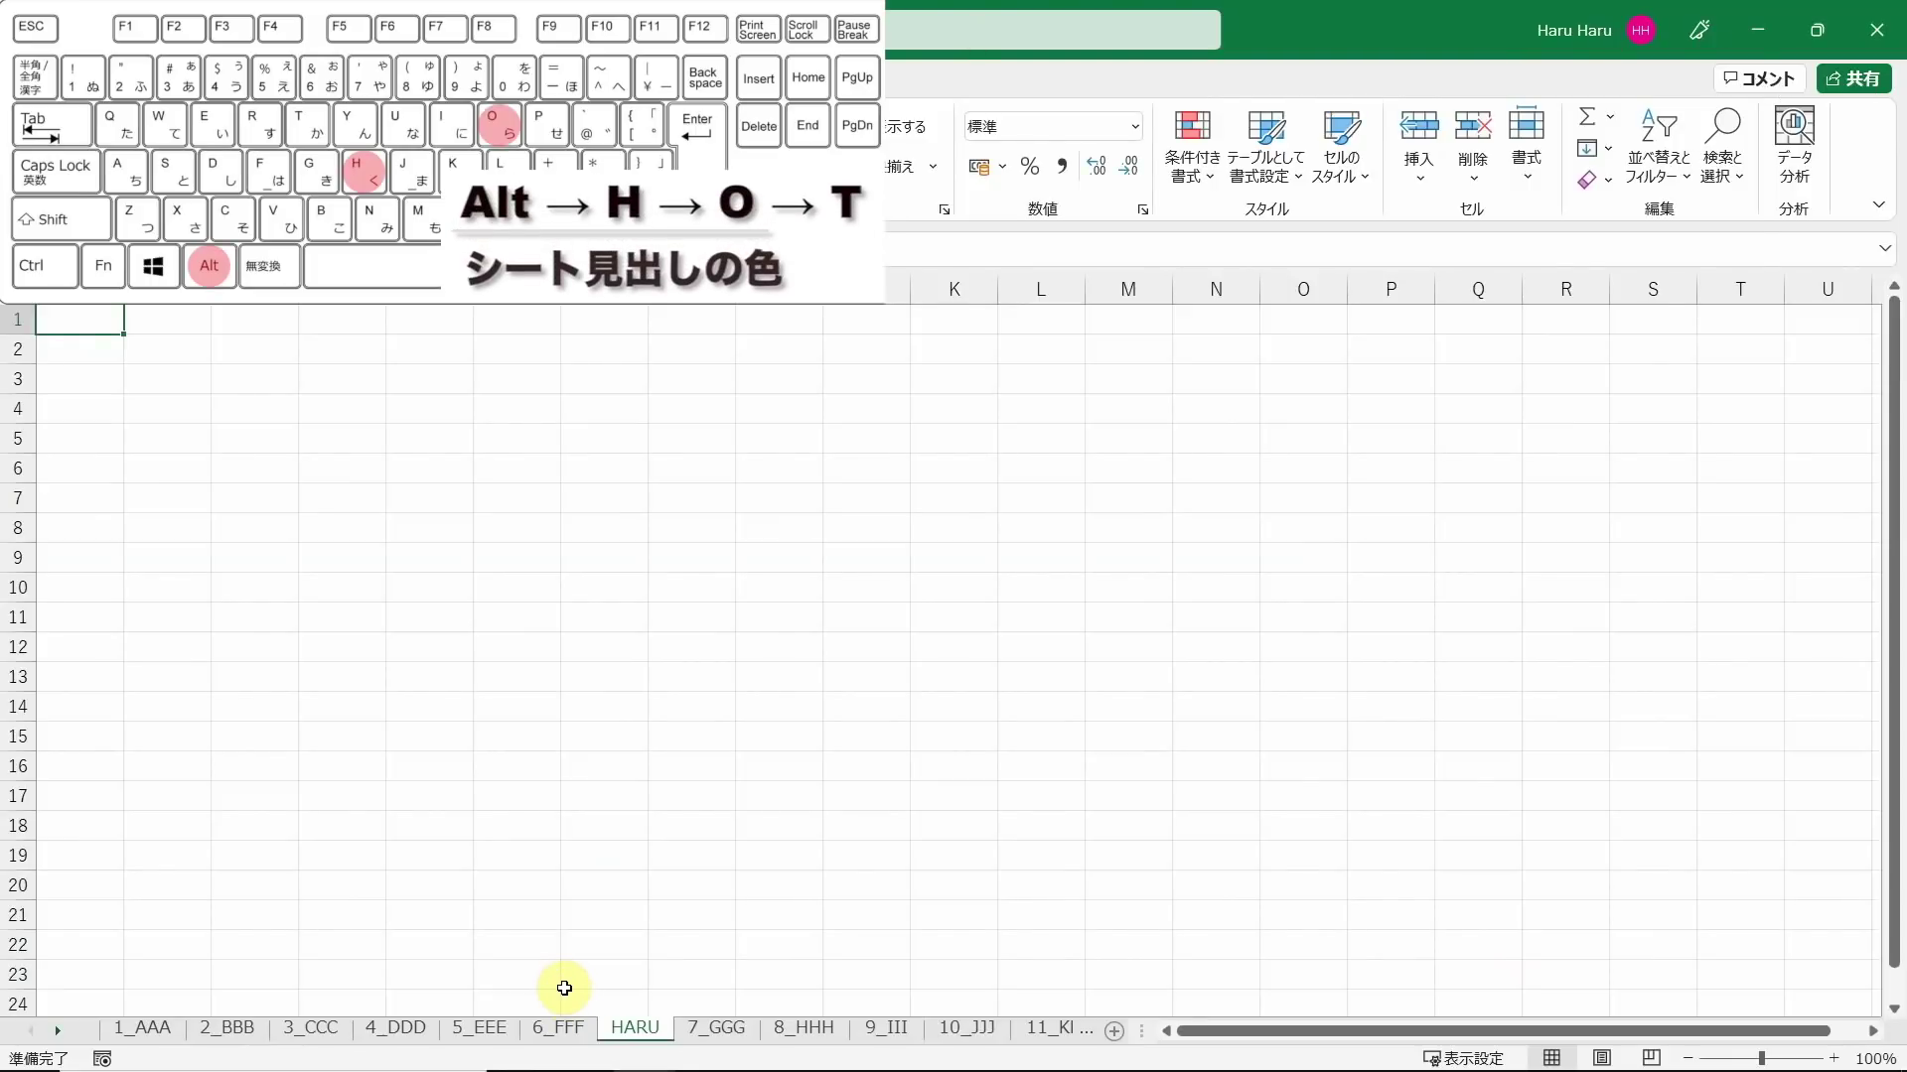
{"action": "key", "text": "t"}
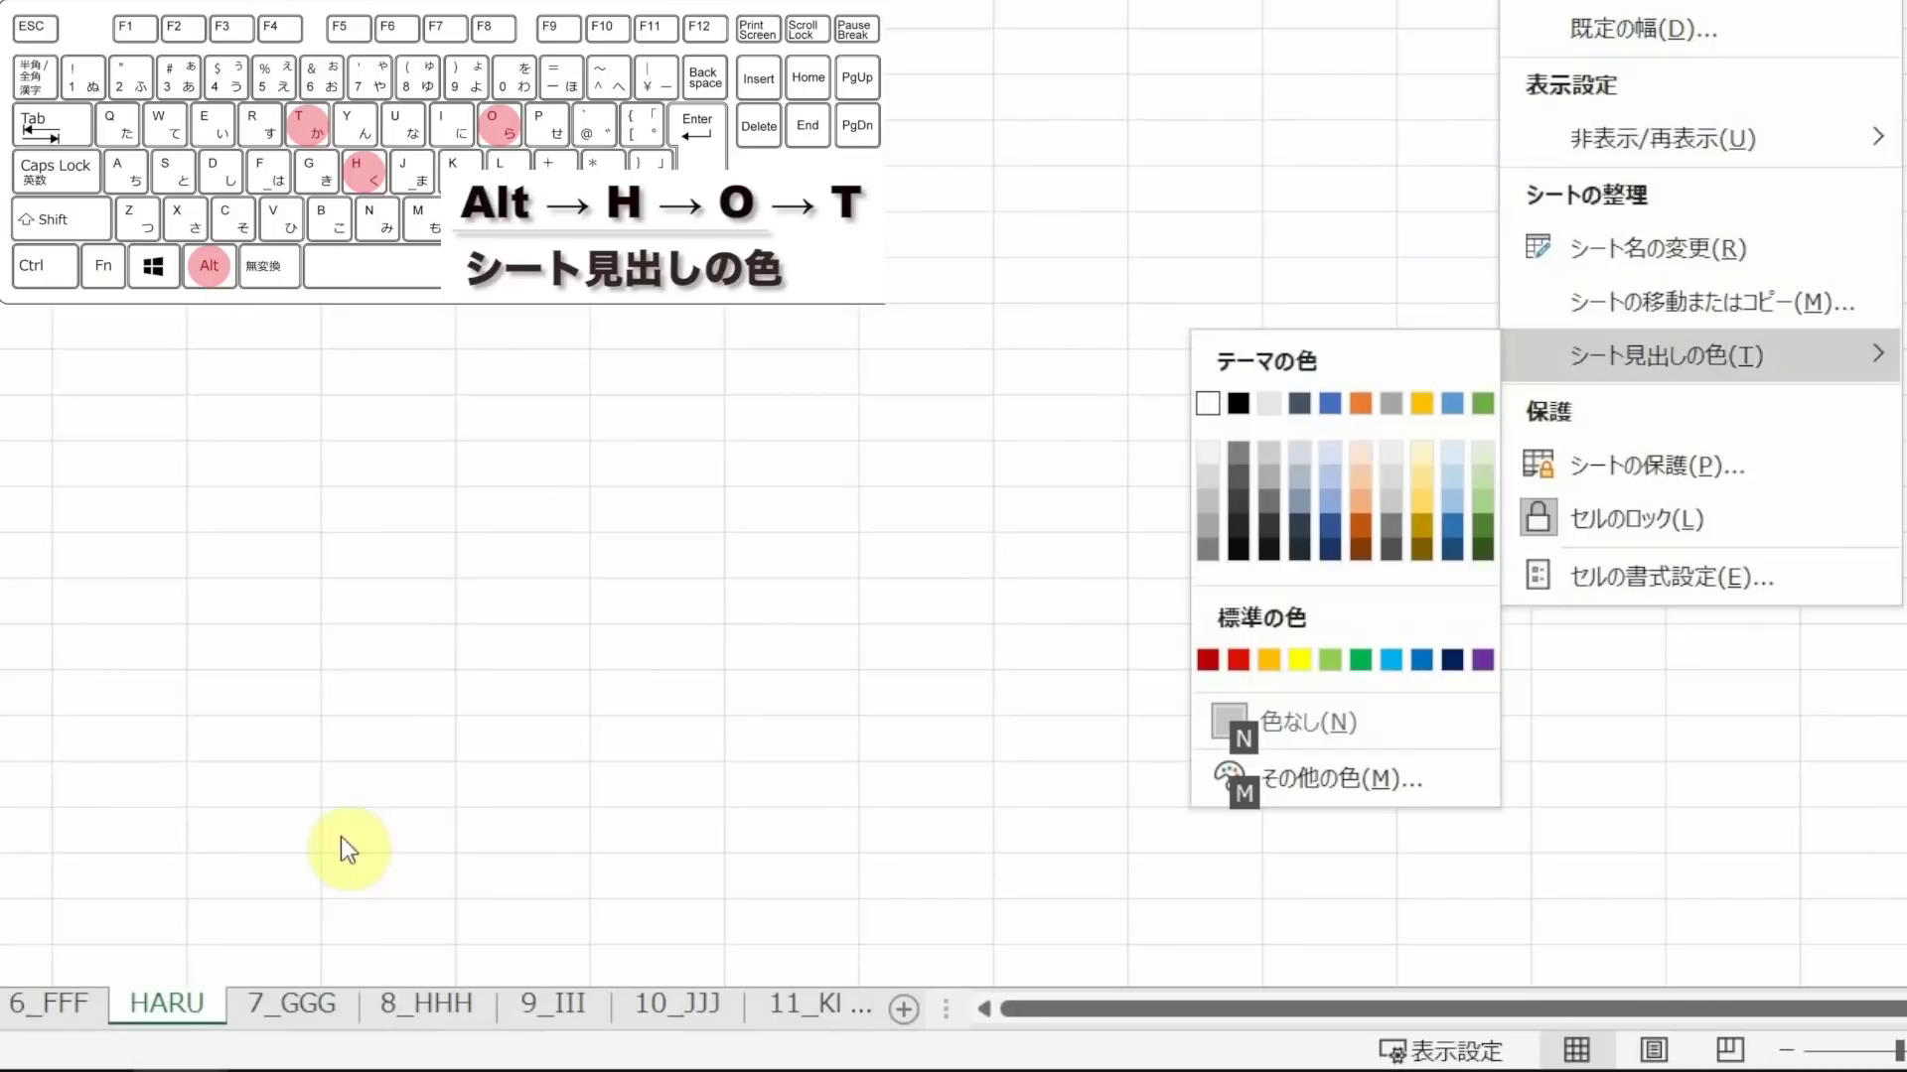
{"action": "key", "text": "Right"}
{"action": "key", "text": "Right"}
{"action": "key", "text": "Right"}
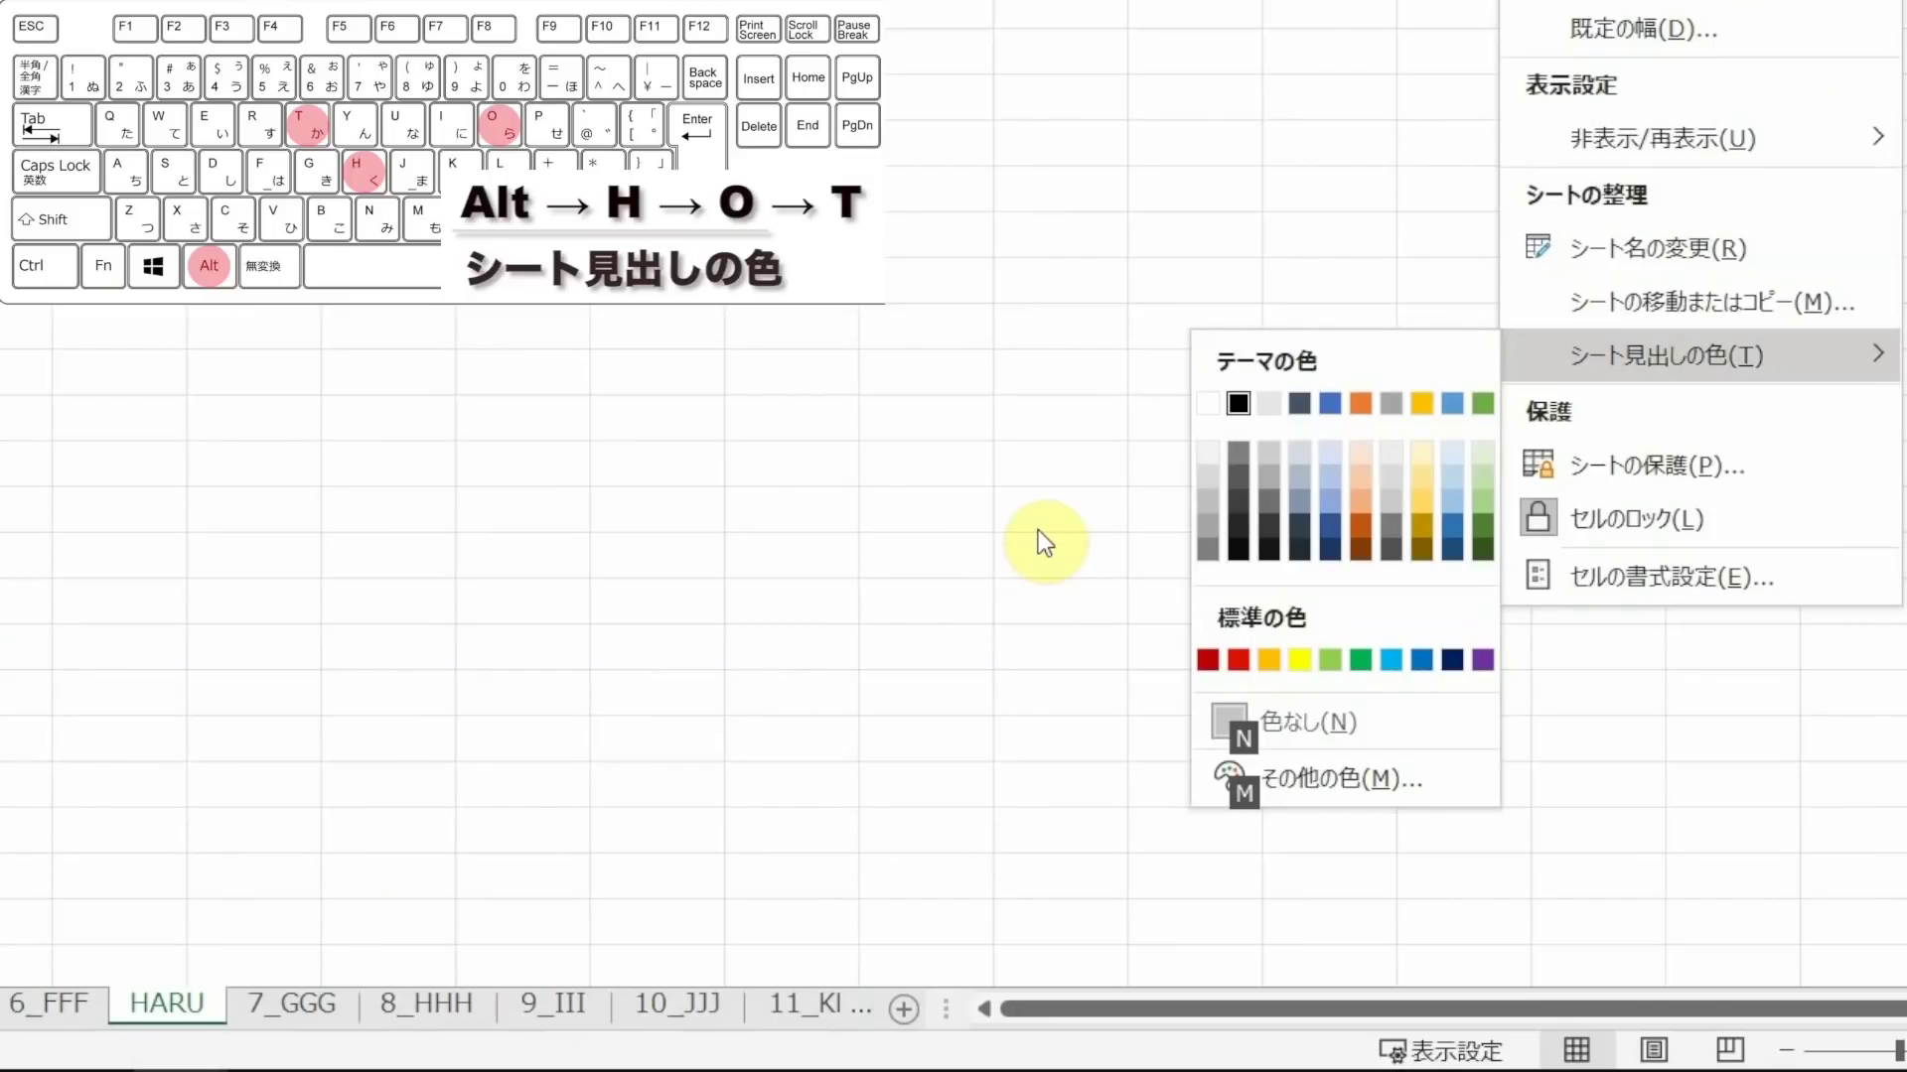
{"action": "key", "text": "Return"}
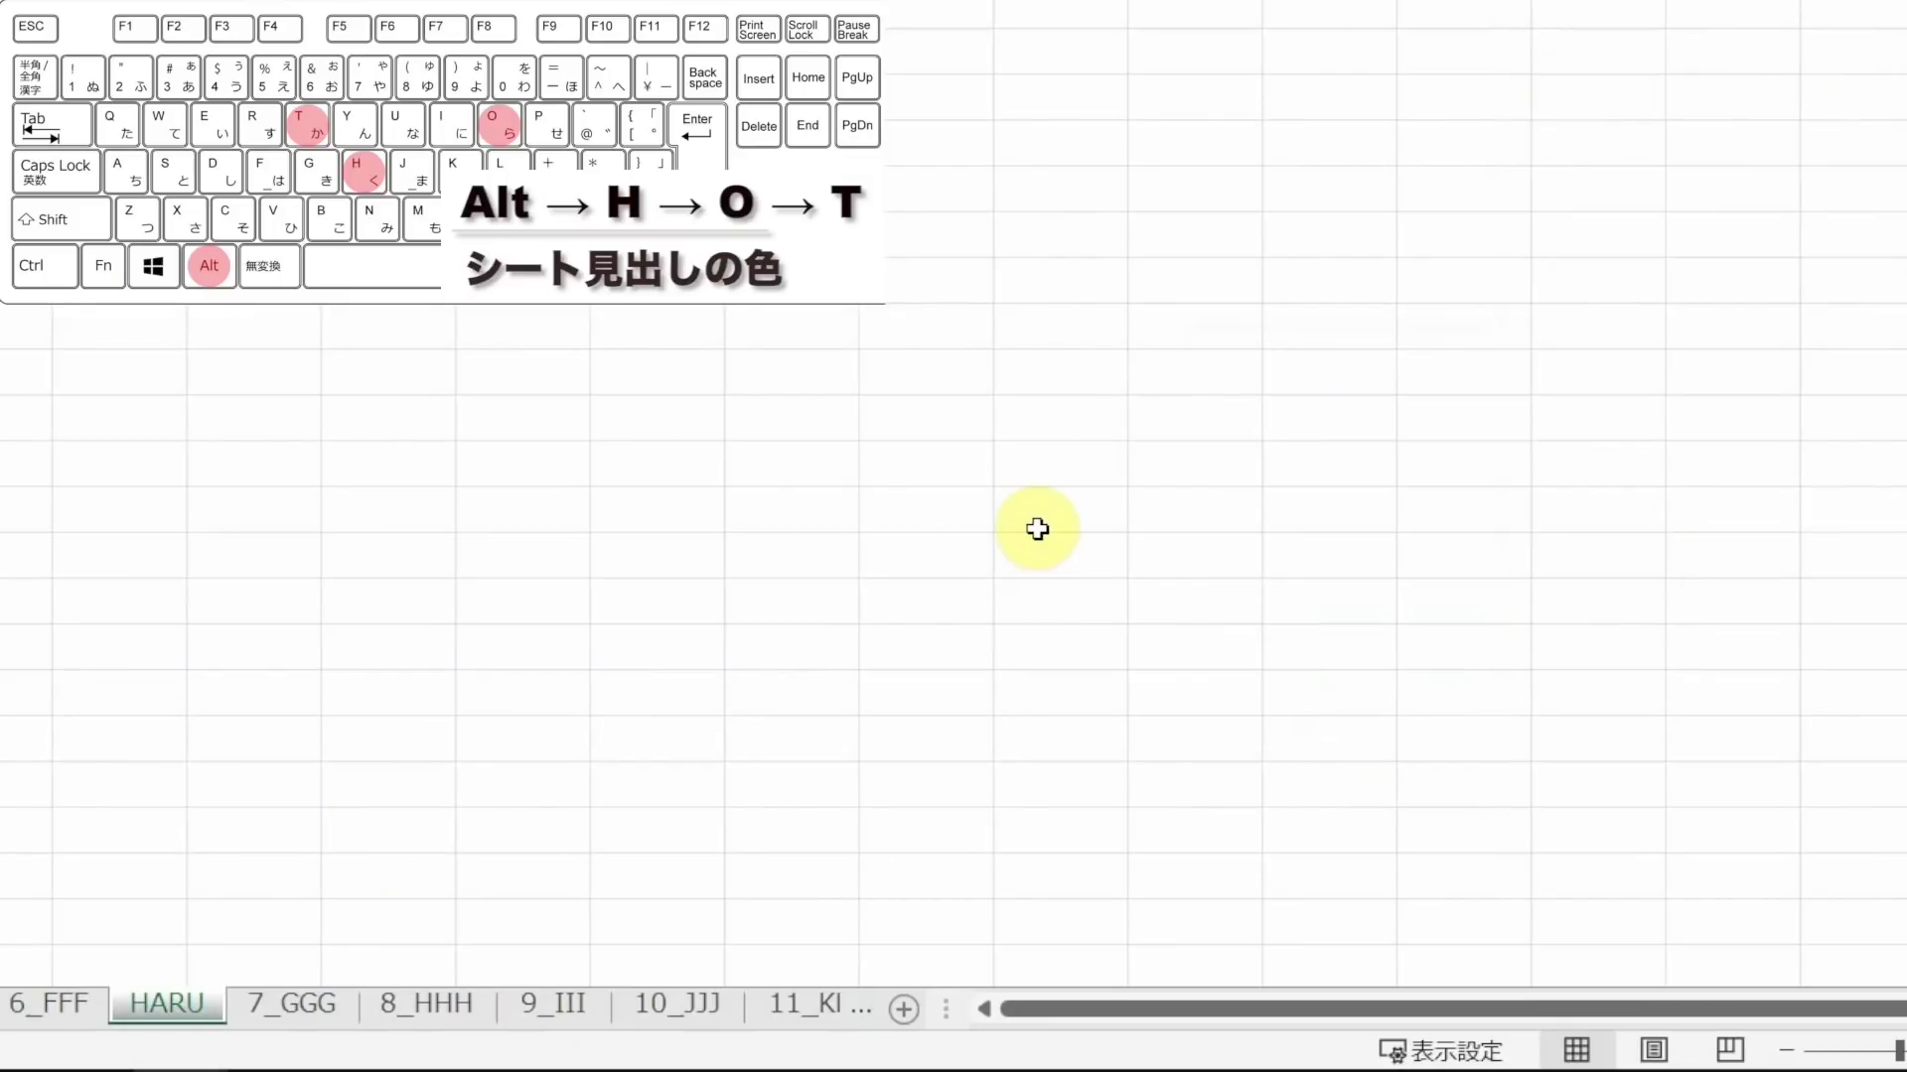
{"action": "key", "text": "ctrl+Page_Down"}
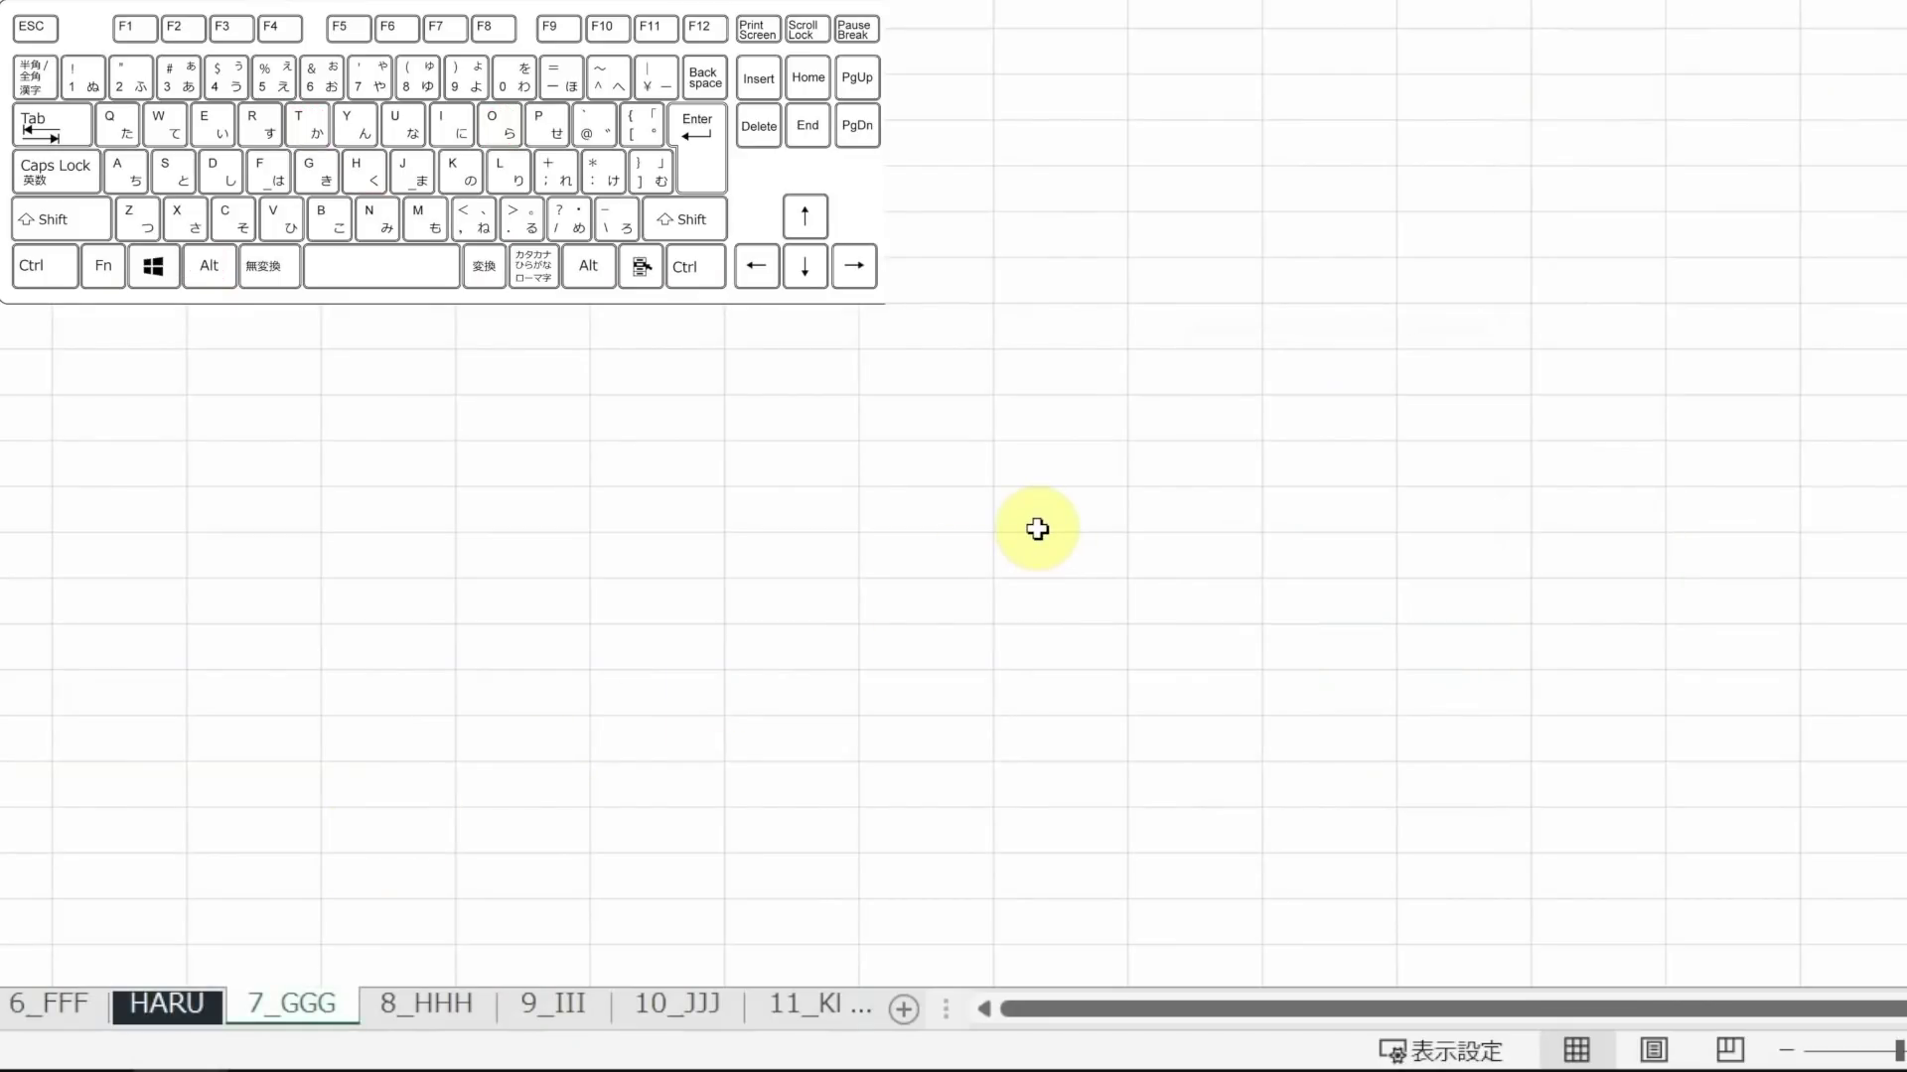
{"action": "key", "text": "ctrl+Page_Up"}
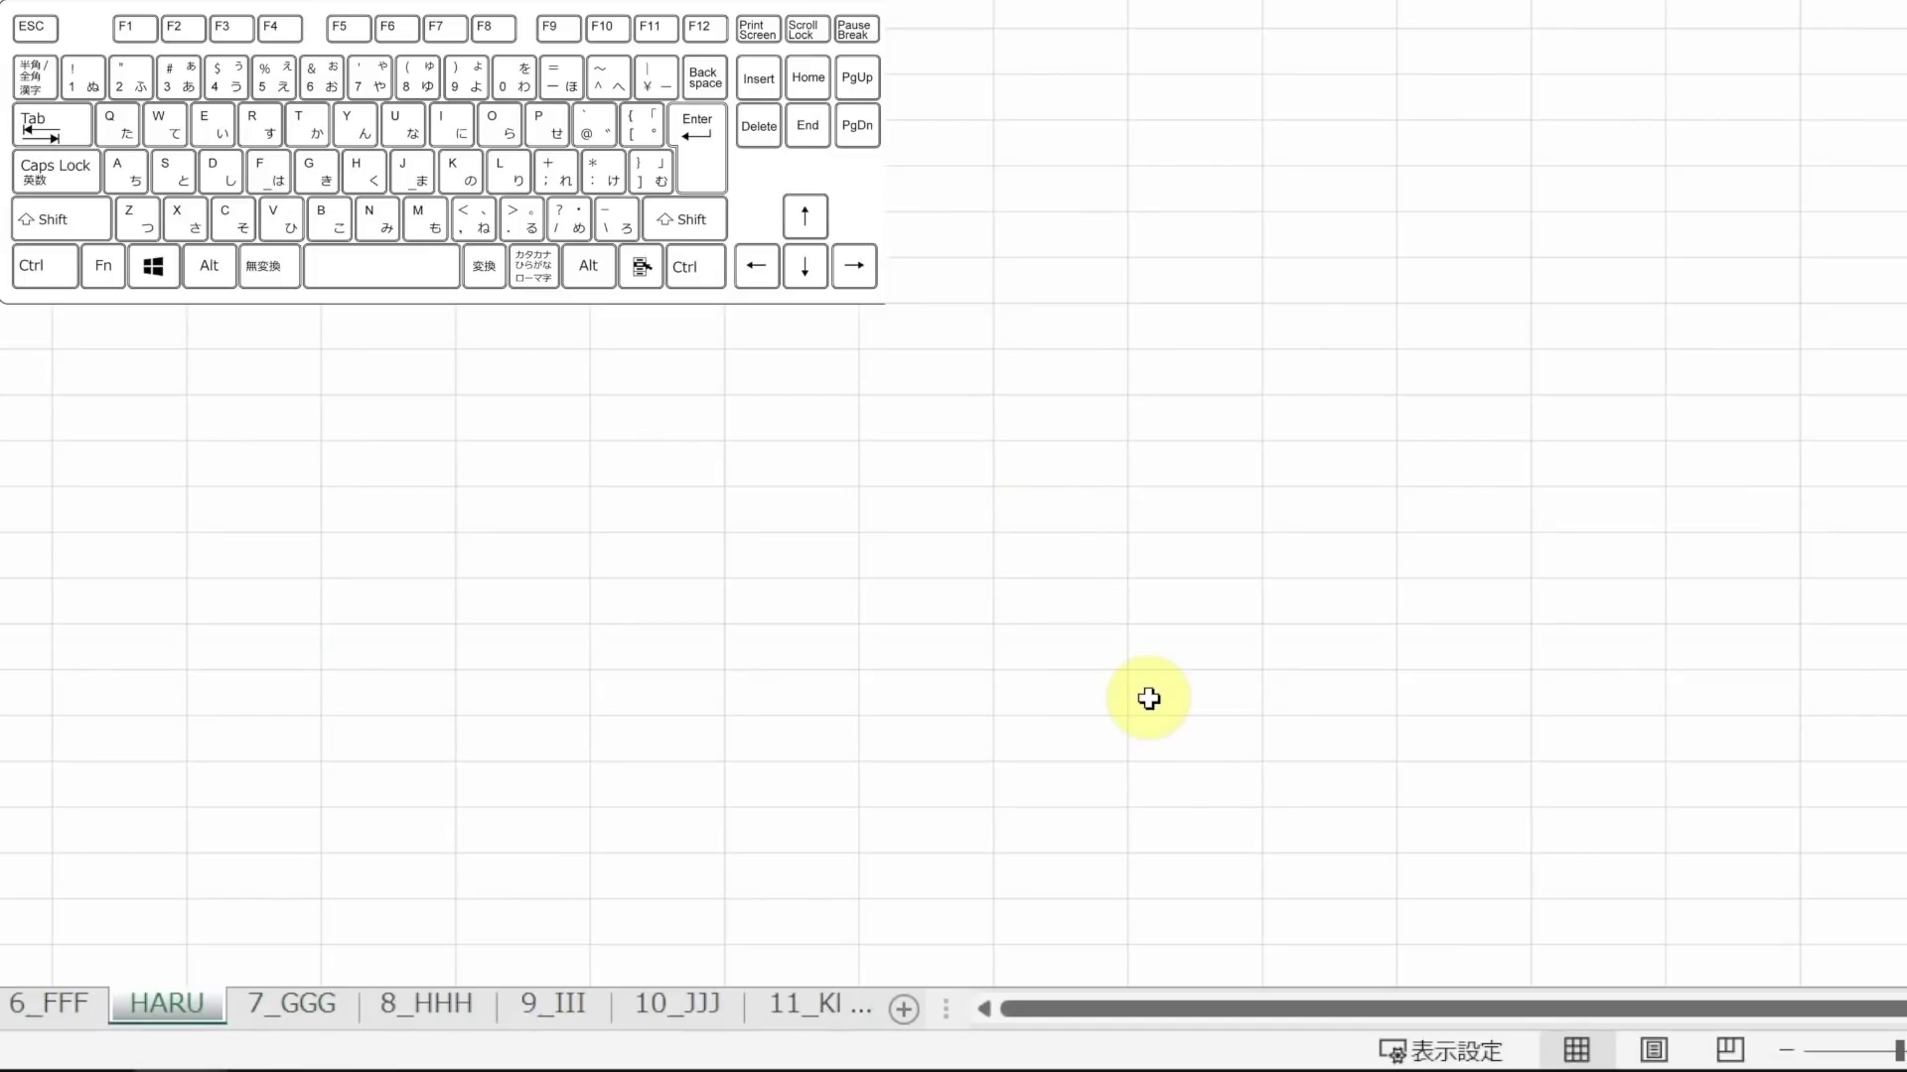
Remove the tab color from the HARU sheet and check it from the neighbouring sheet
{"action": "key", "text": "alt+h"}
{"action": "key", "text": "o"}
{"action": "key", "text": "t"}
{"action": "key", "text": "n"}
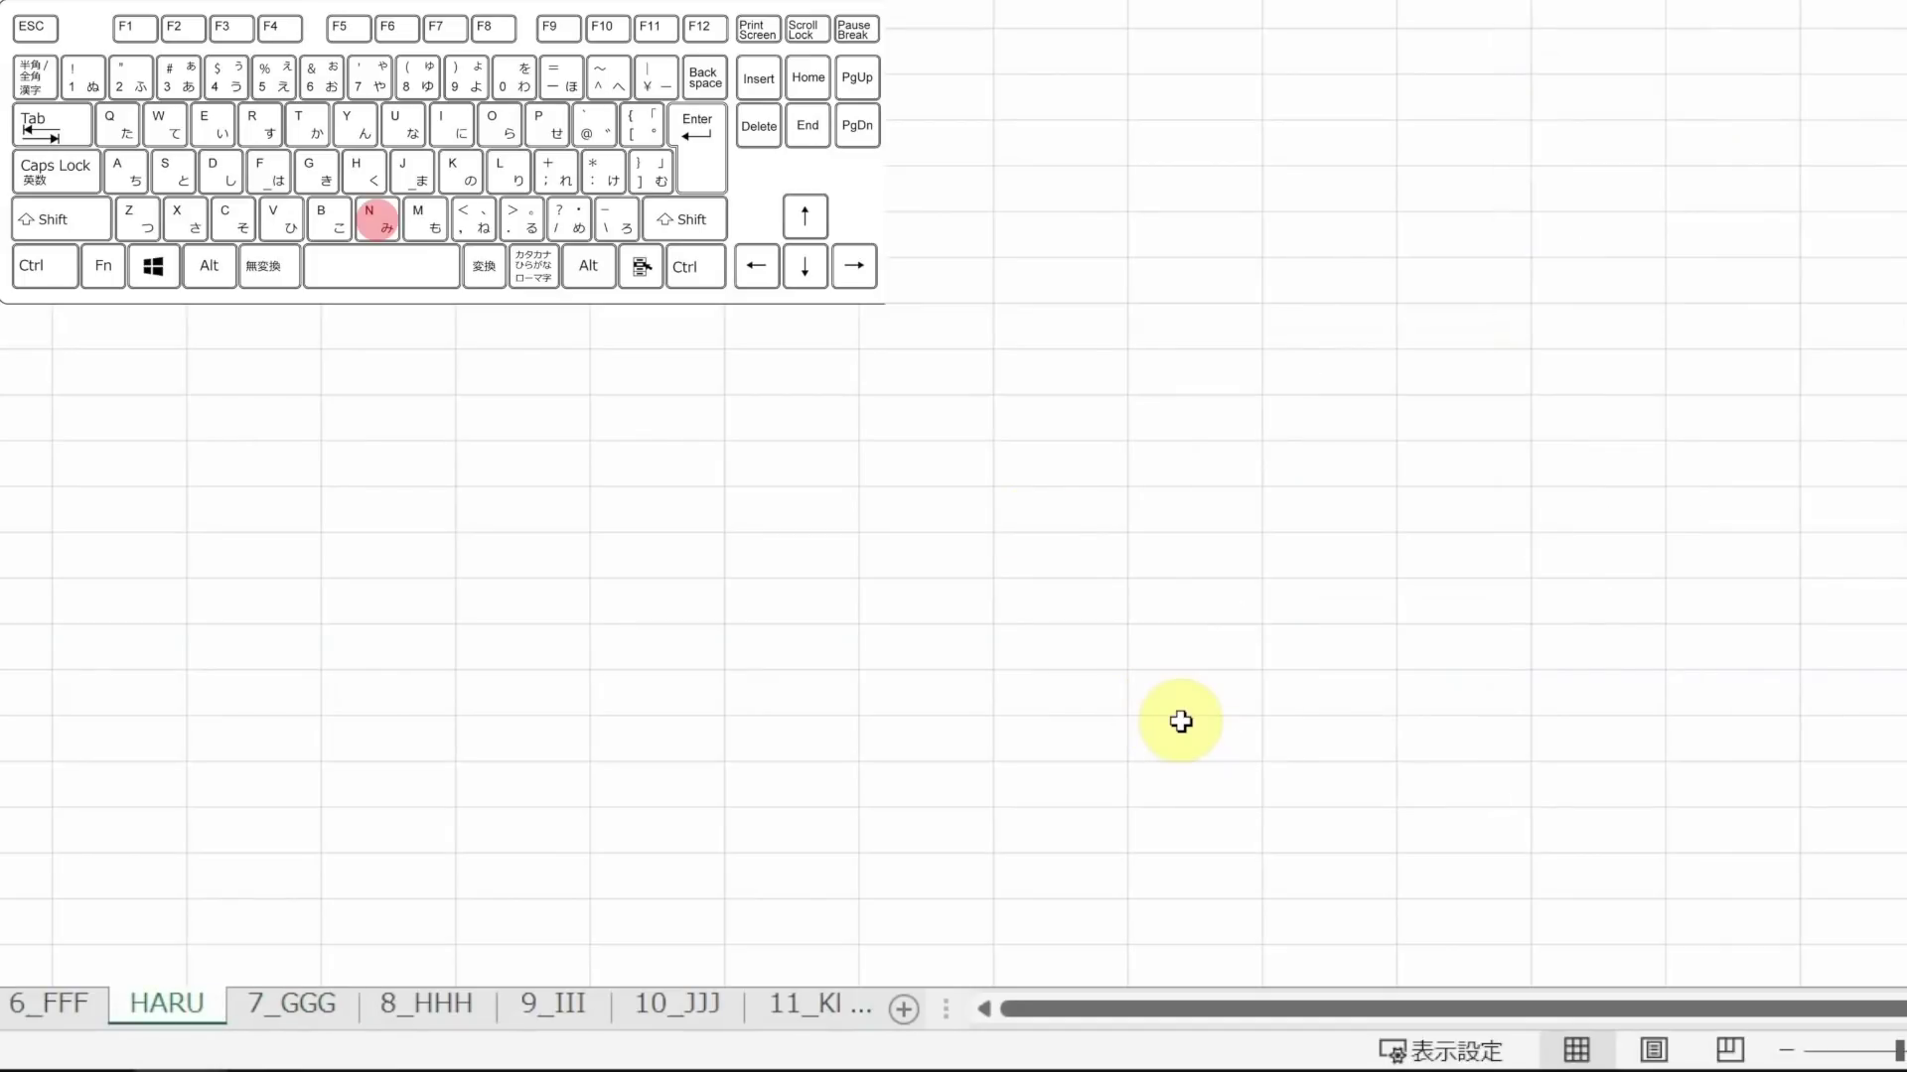
{"action": "key", "text": "ctrl+Page_Down"}
{"action": "key", "text": "ctrl+Page_Up"}
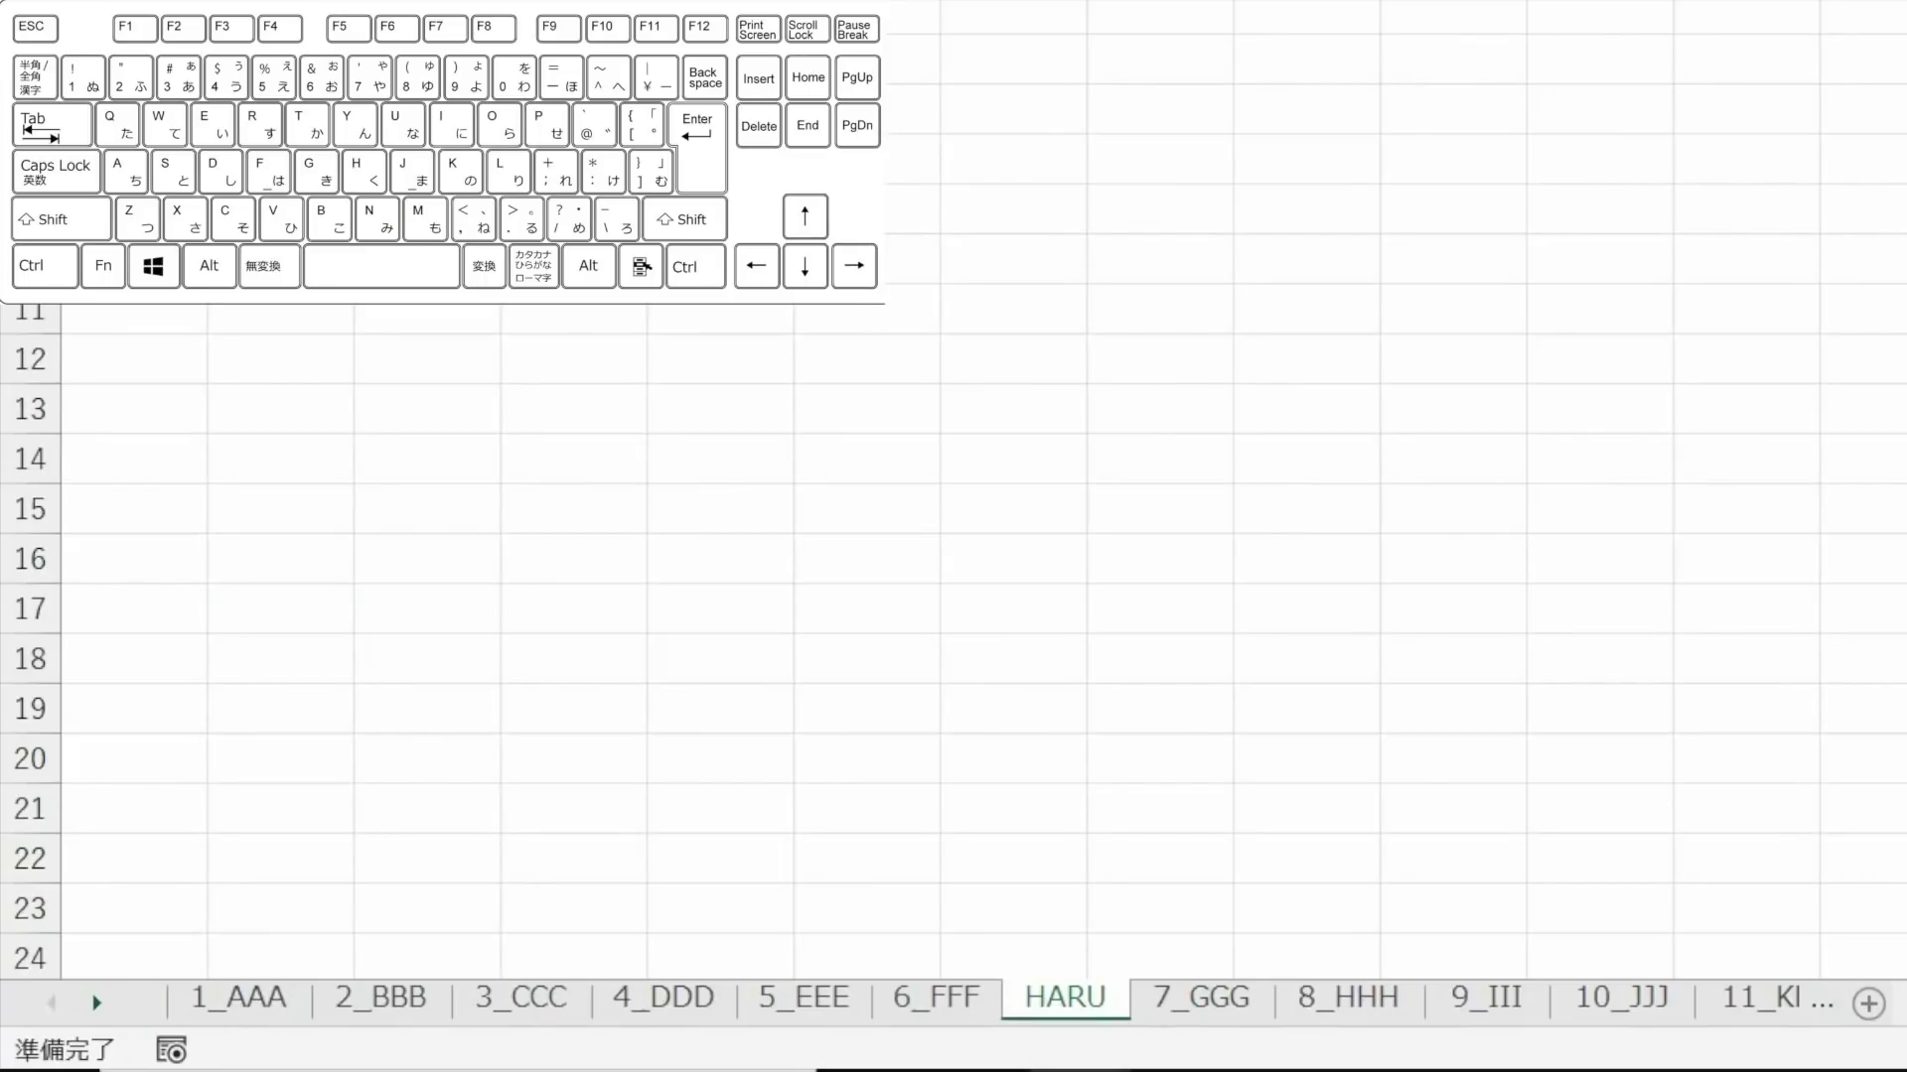
Hide the HARU worksheet
{"action": "key", "text": "alt"}
{"action": "key", "text": "h"}
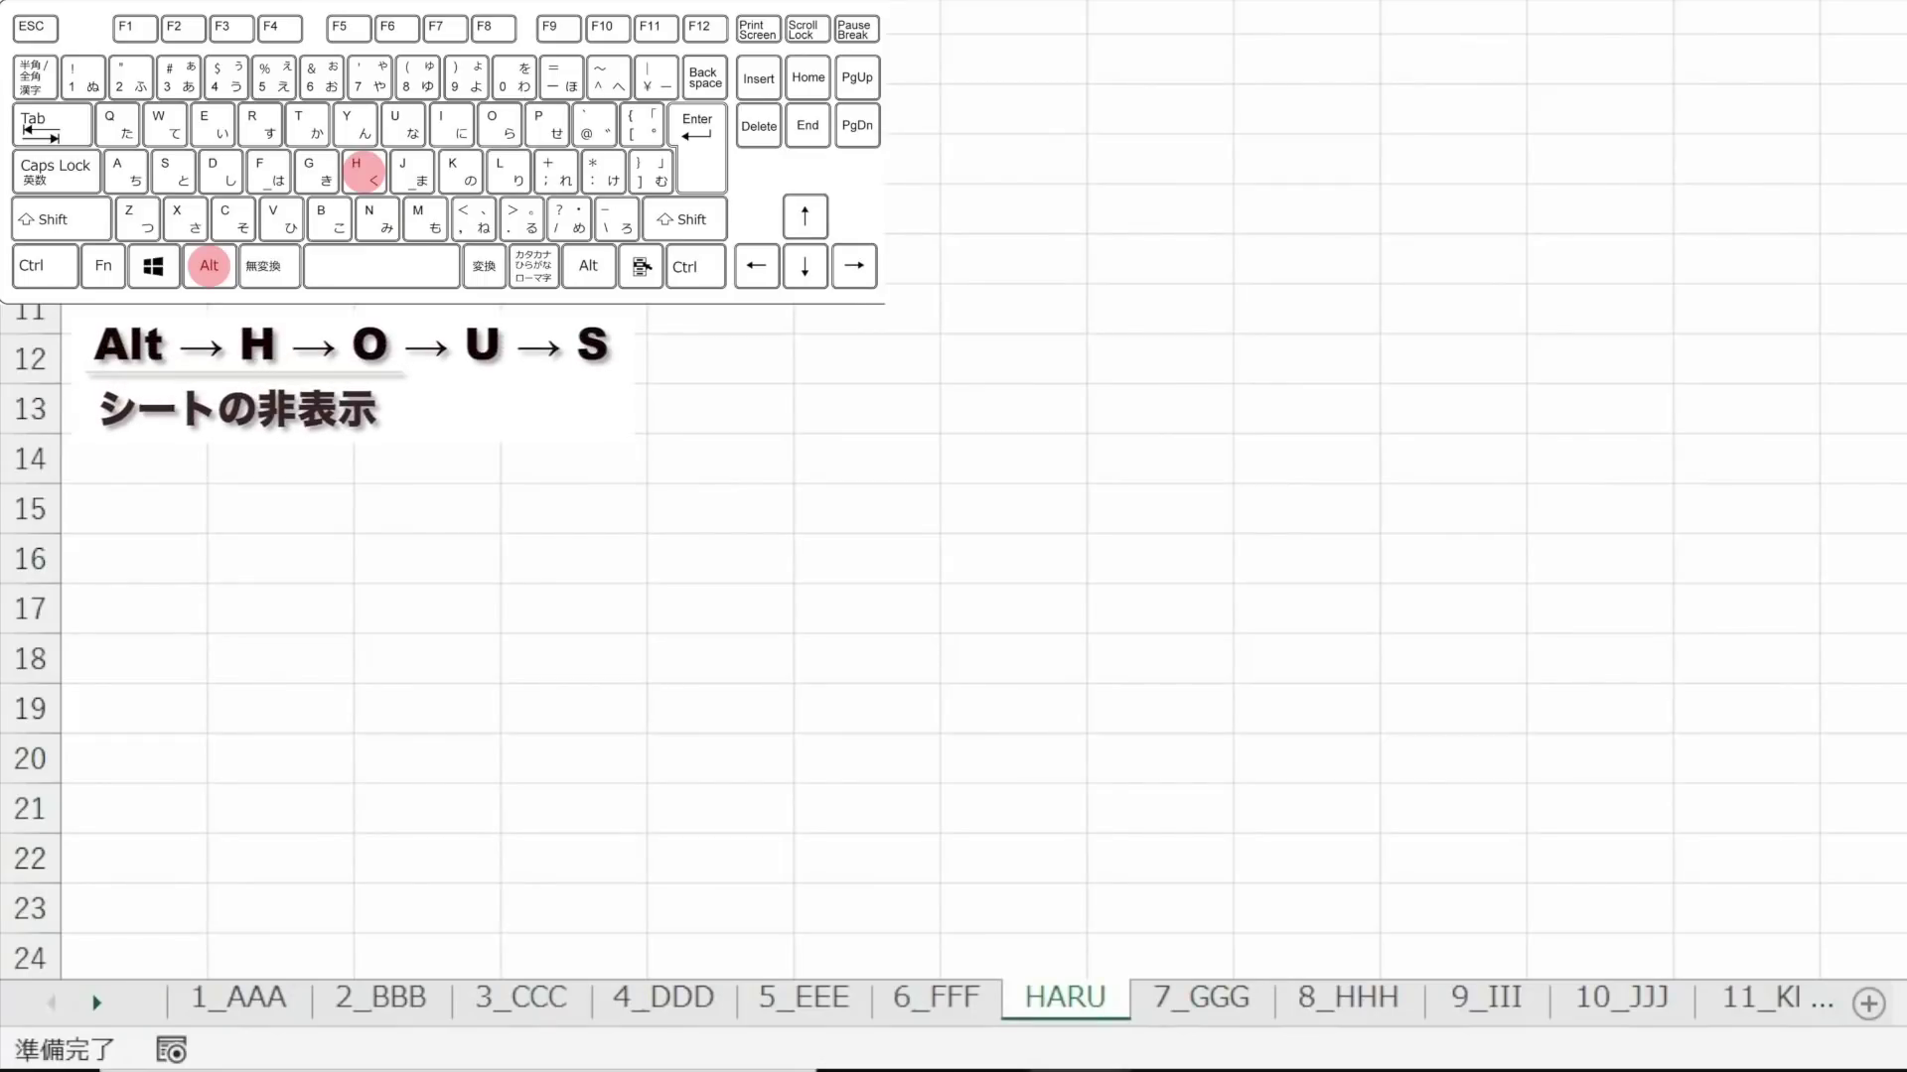
{"action": "key", "text": "o"}
{"action": "key", "text": "u"}
{"action": "key", "text": "s"}
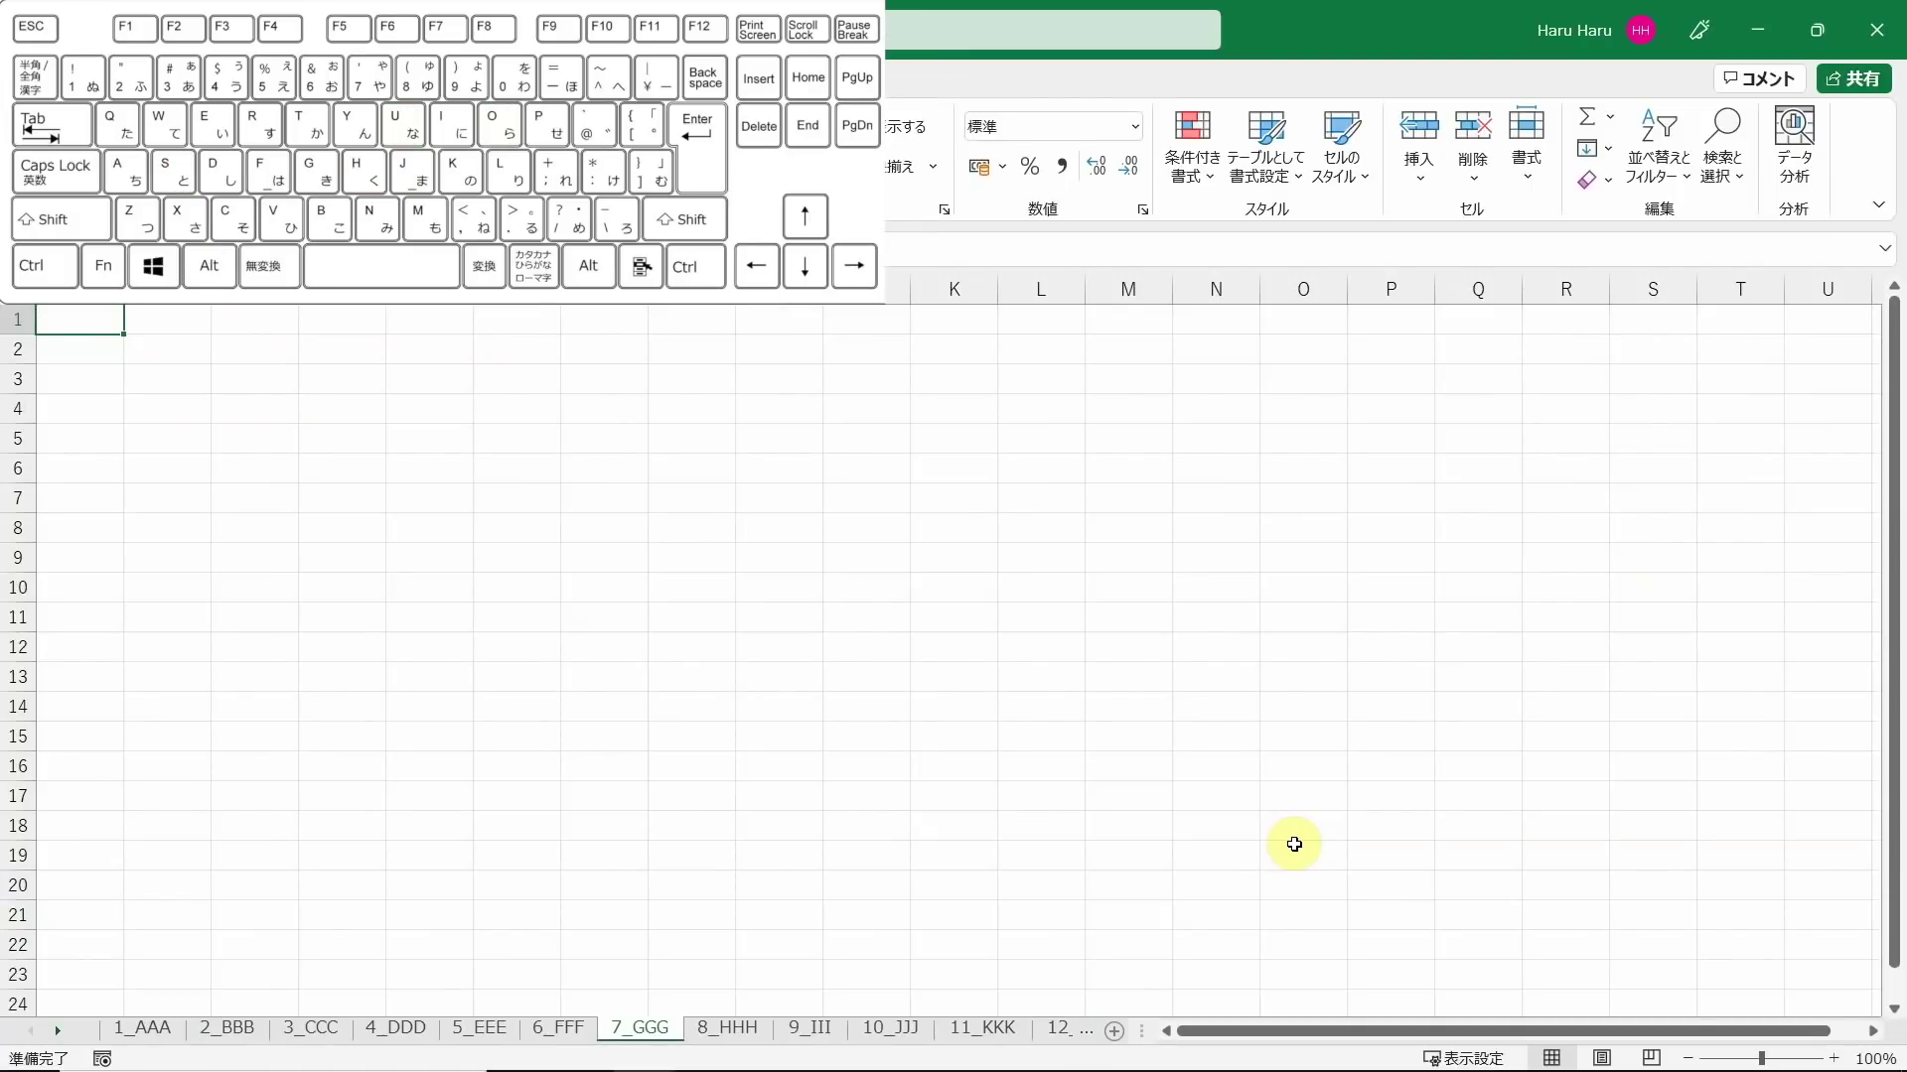
Unhide the HARU worksheet through the Unhide dialog
{"action": "key", "text": "alt"}
{"action": "key", "text": "h"}
{"action": "key", "text": "o"}
{"action": "key", "text": "u"}
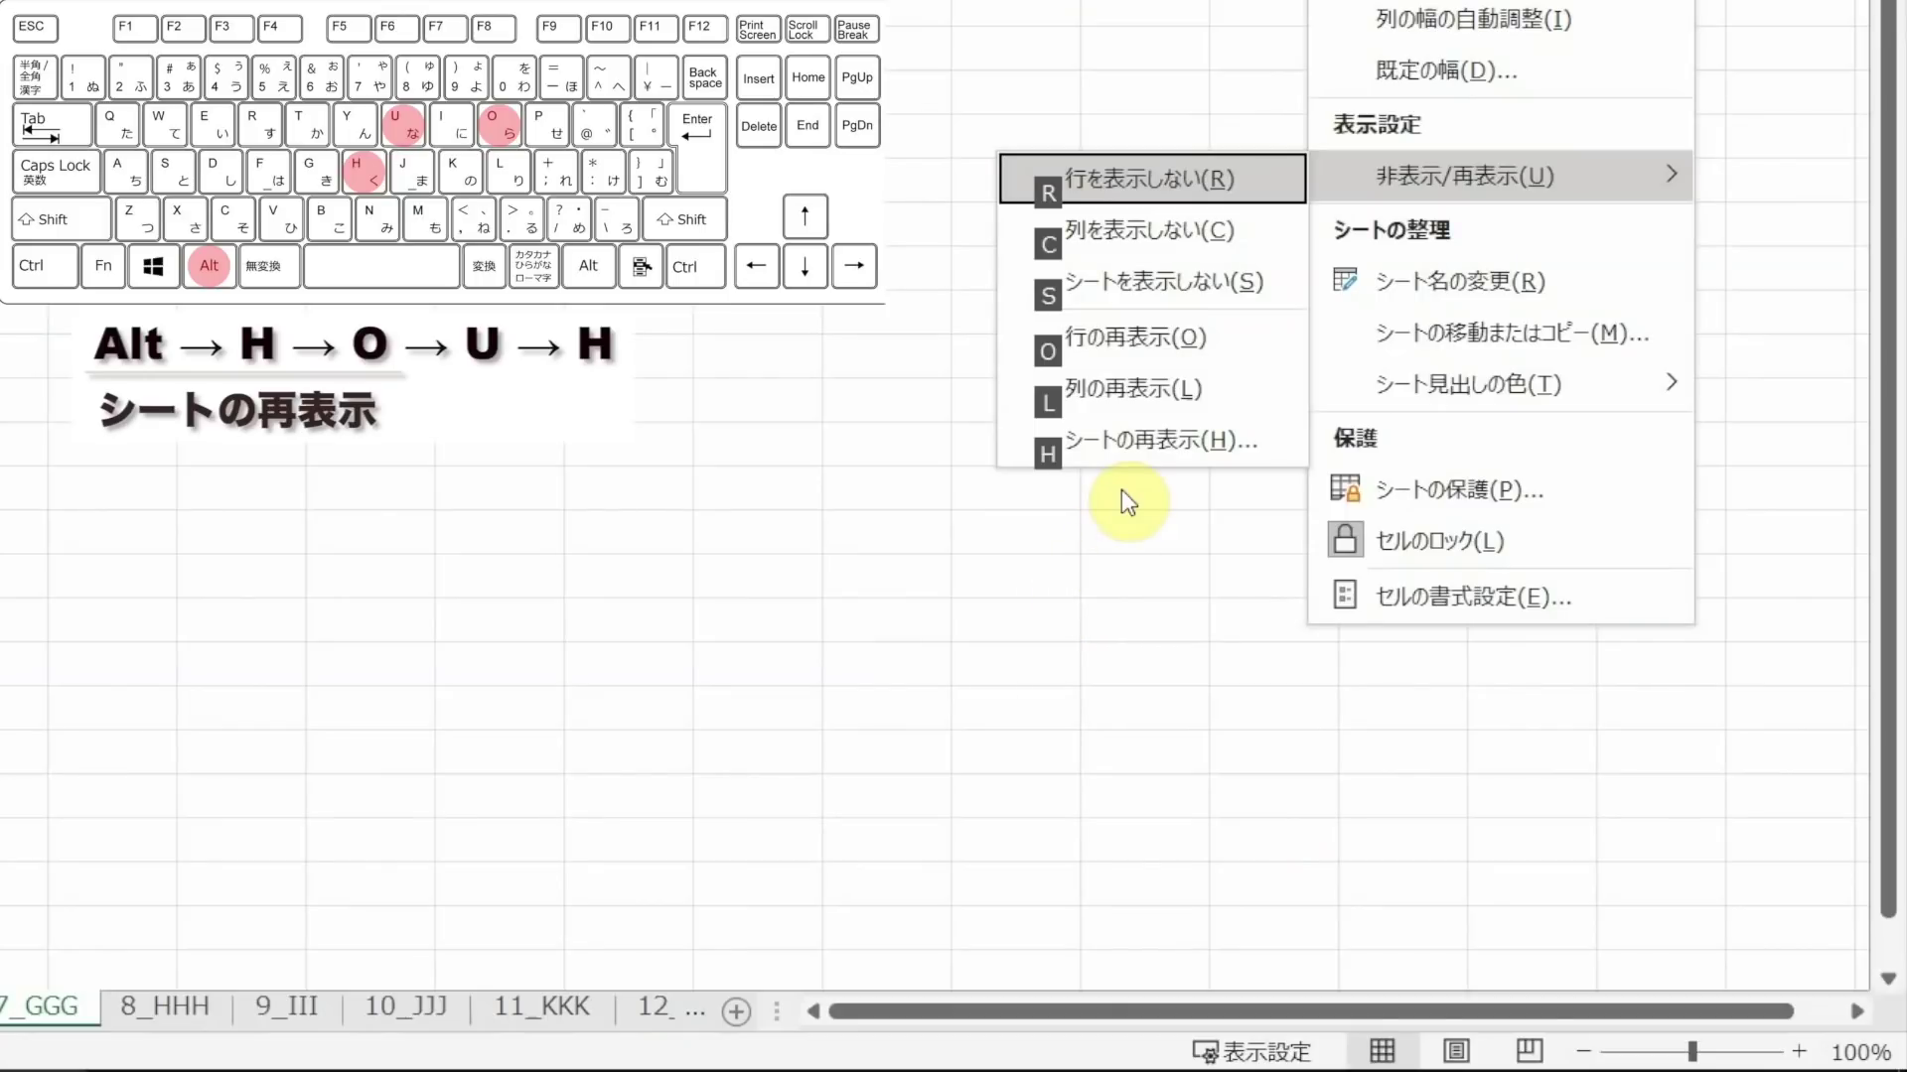
{"action": "key", "text": "h"}
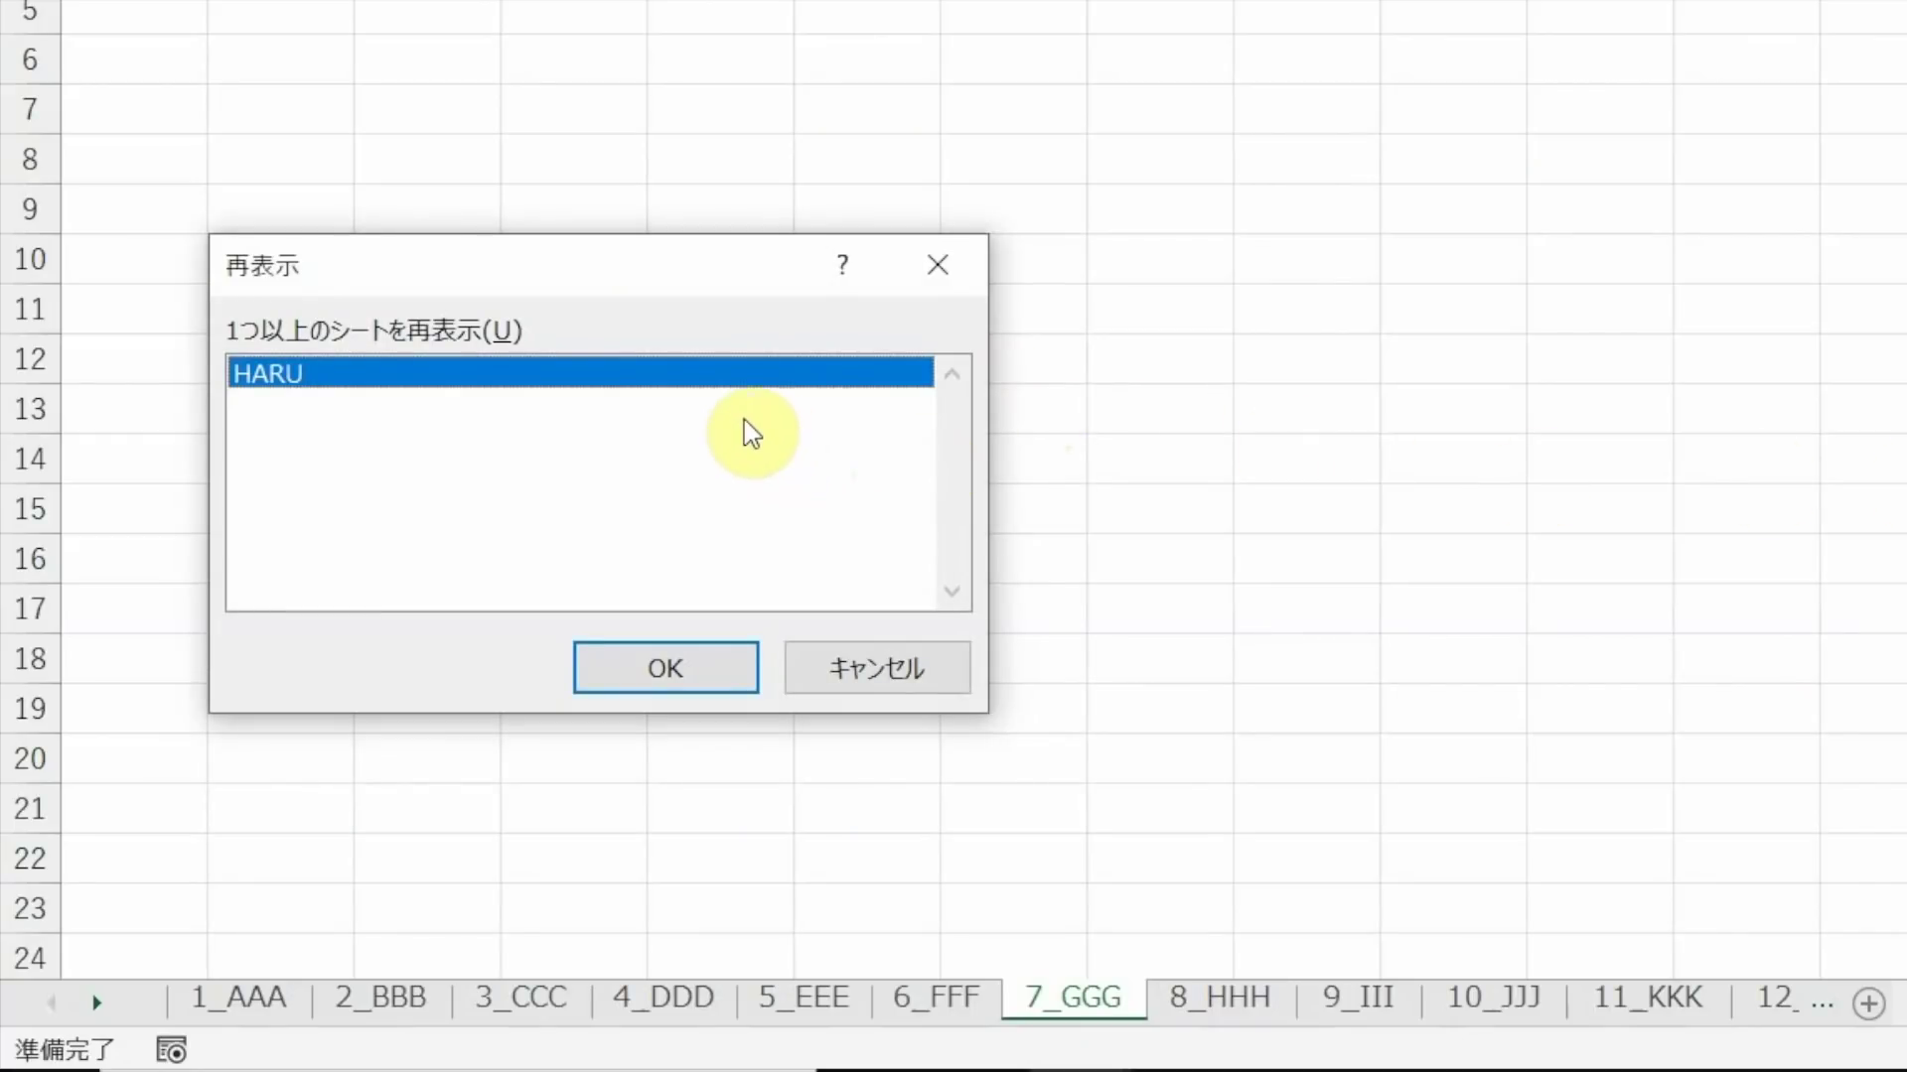
{"action": "key", "text": "Return"}
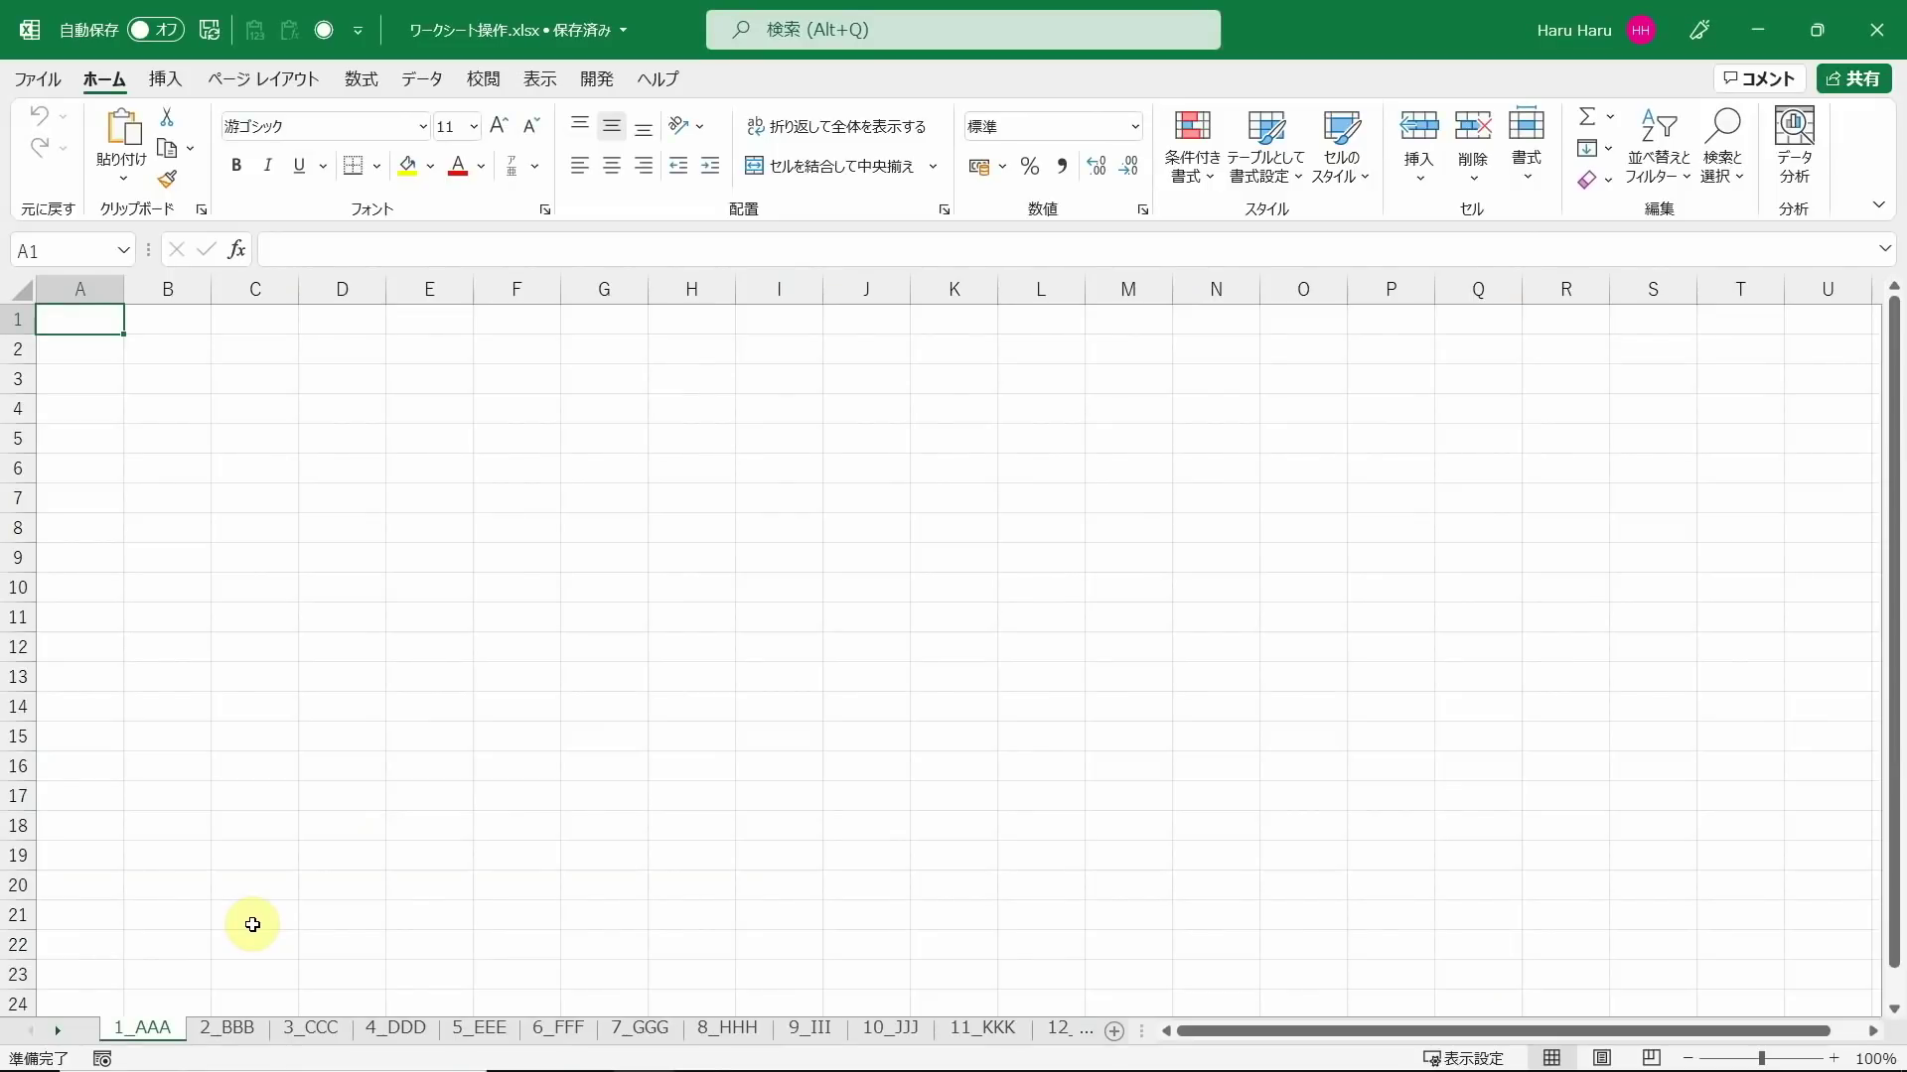
Cycle the keyboard focus from the cells through the sheet tabs and the status bar to the ribbon
{"action": "key", "text": "F6"}
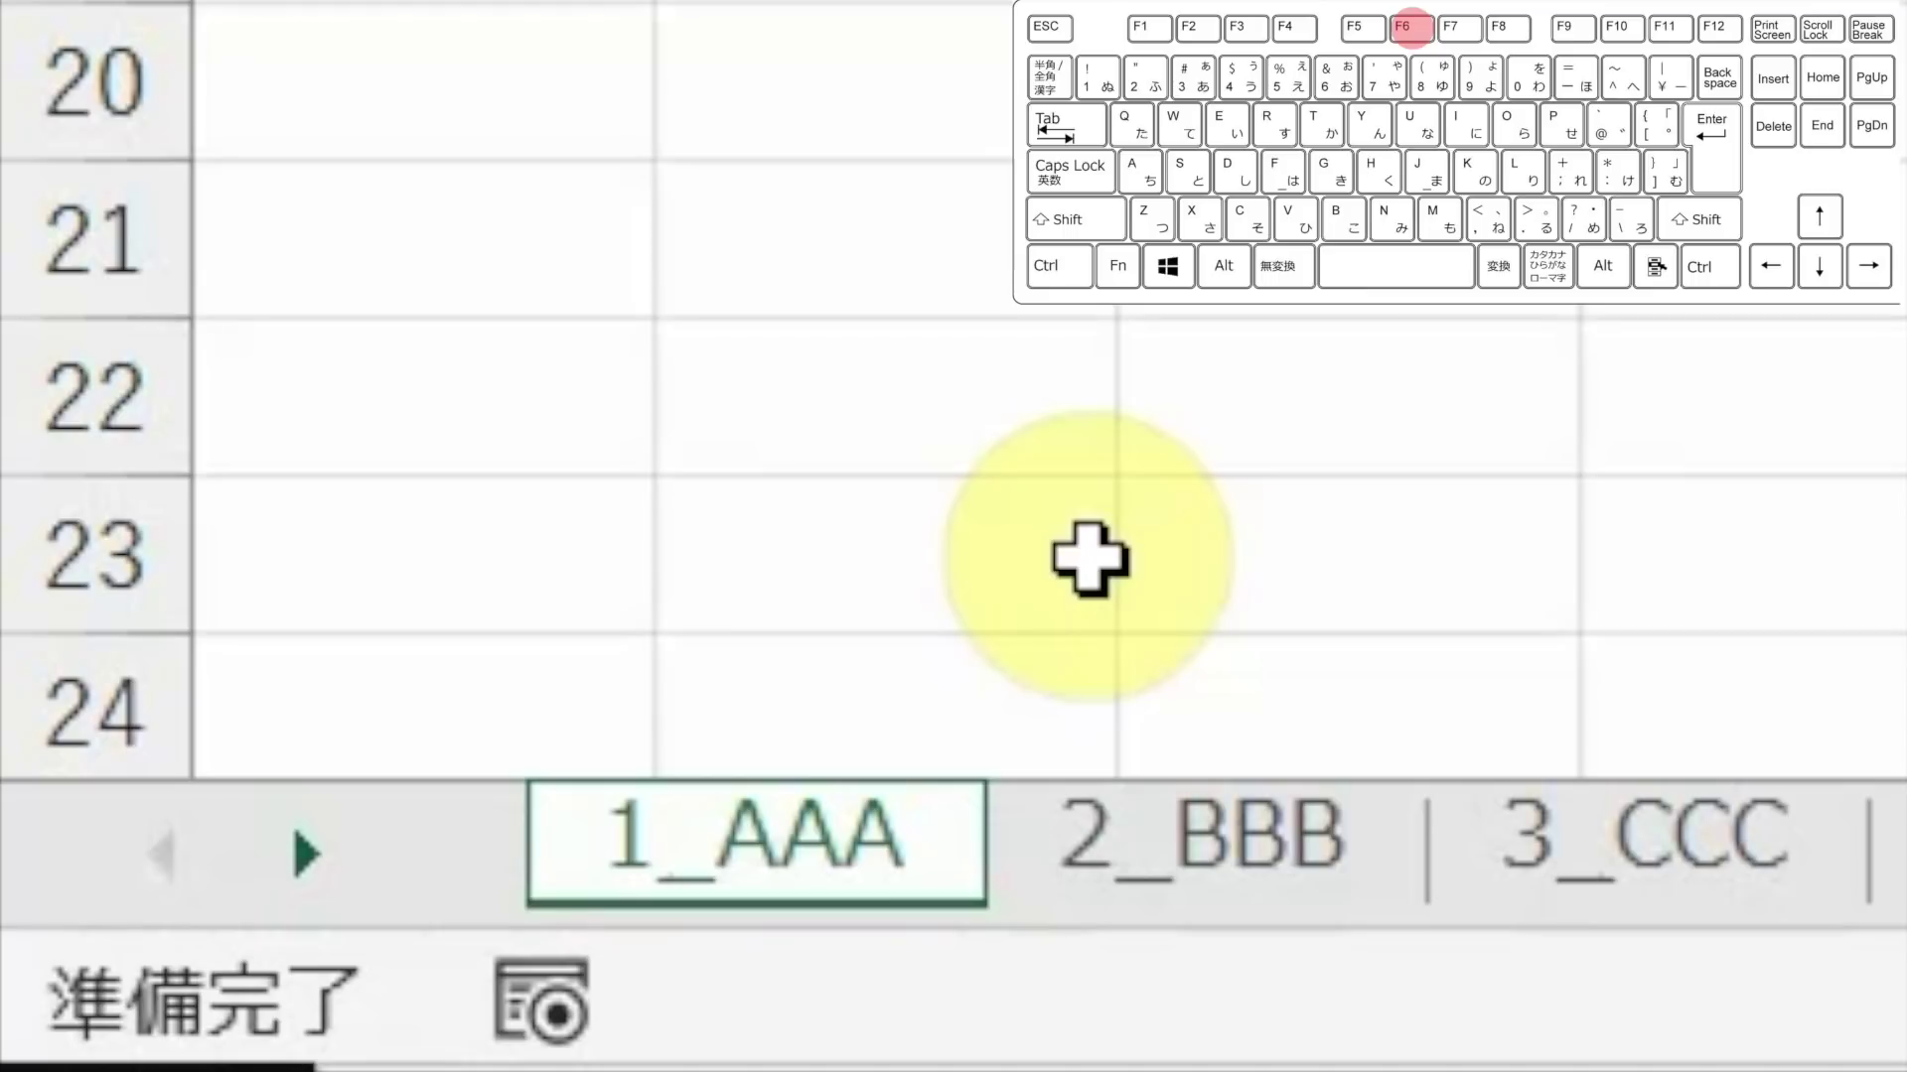
{"action": "key", "text": "F6"}
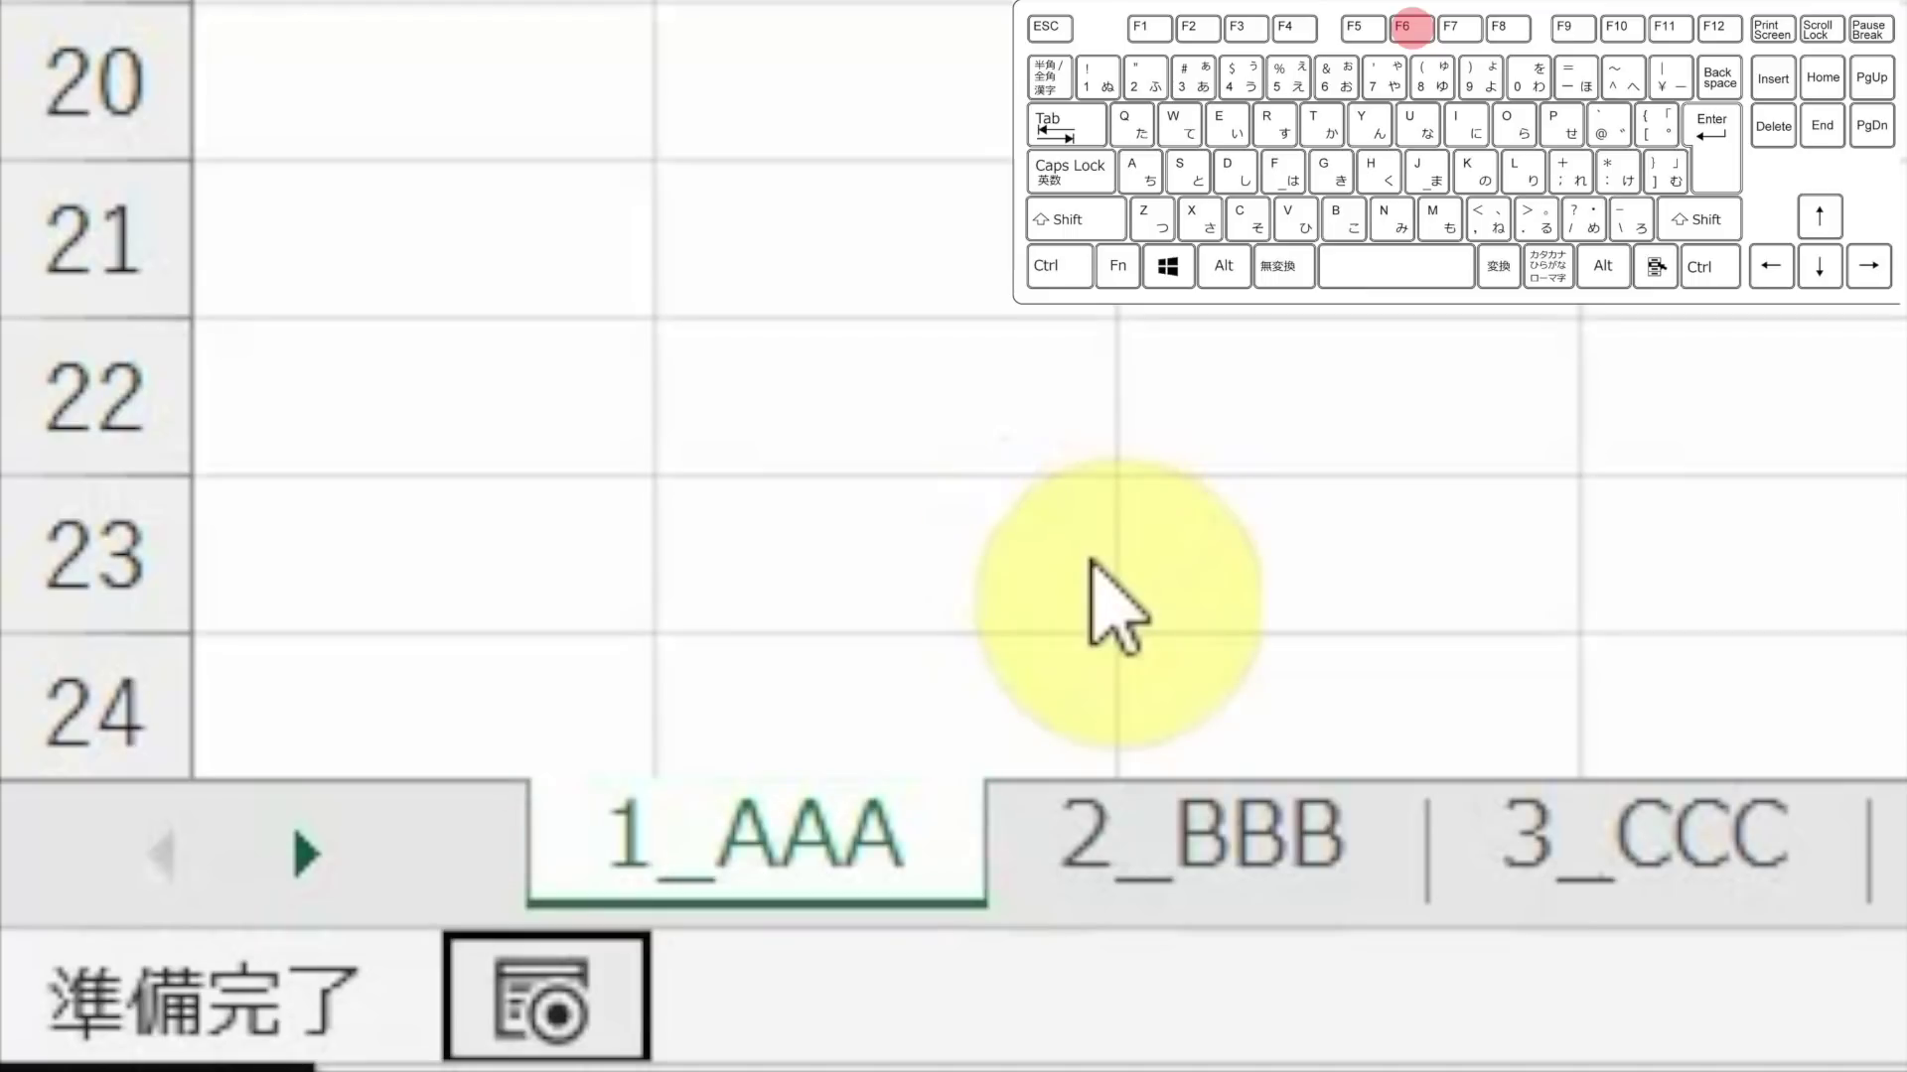
{"action": "key", "text": "F6"}
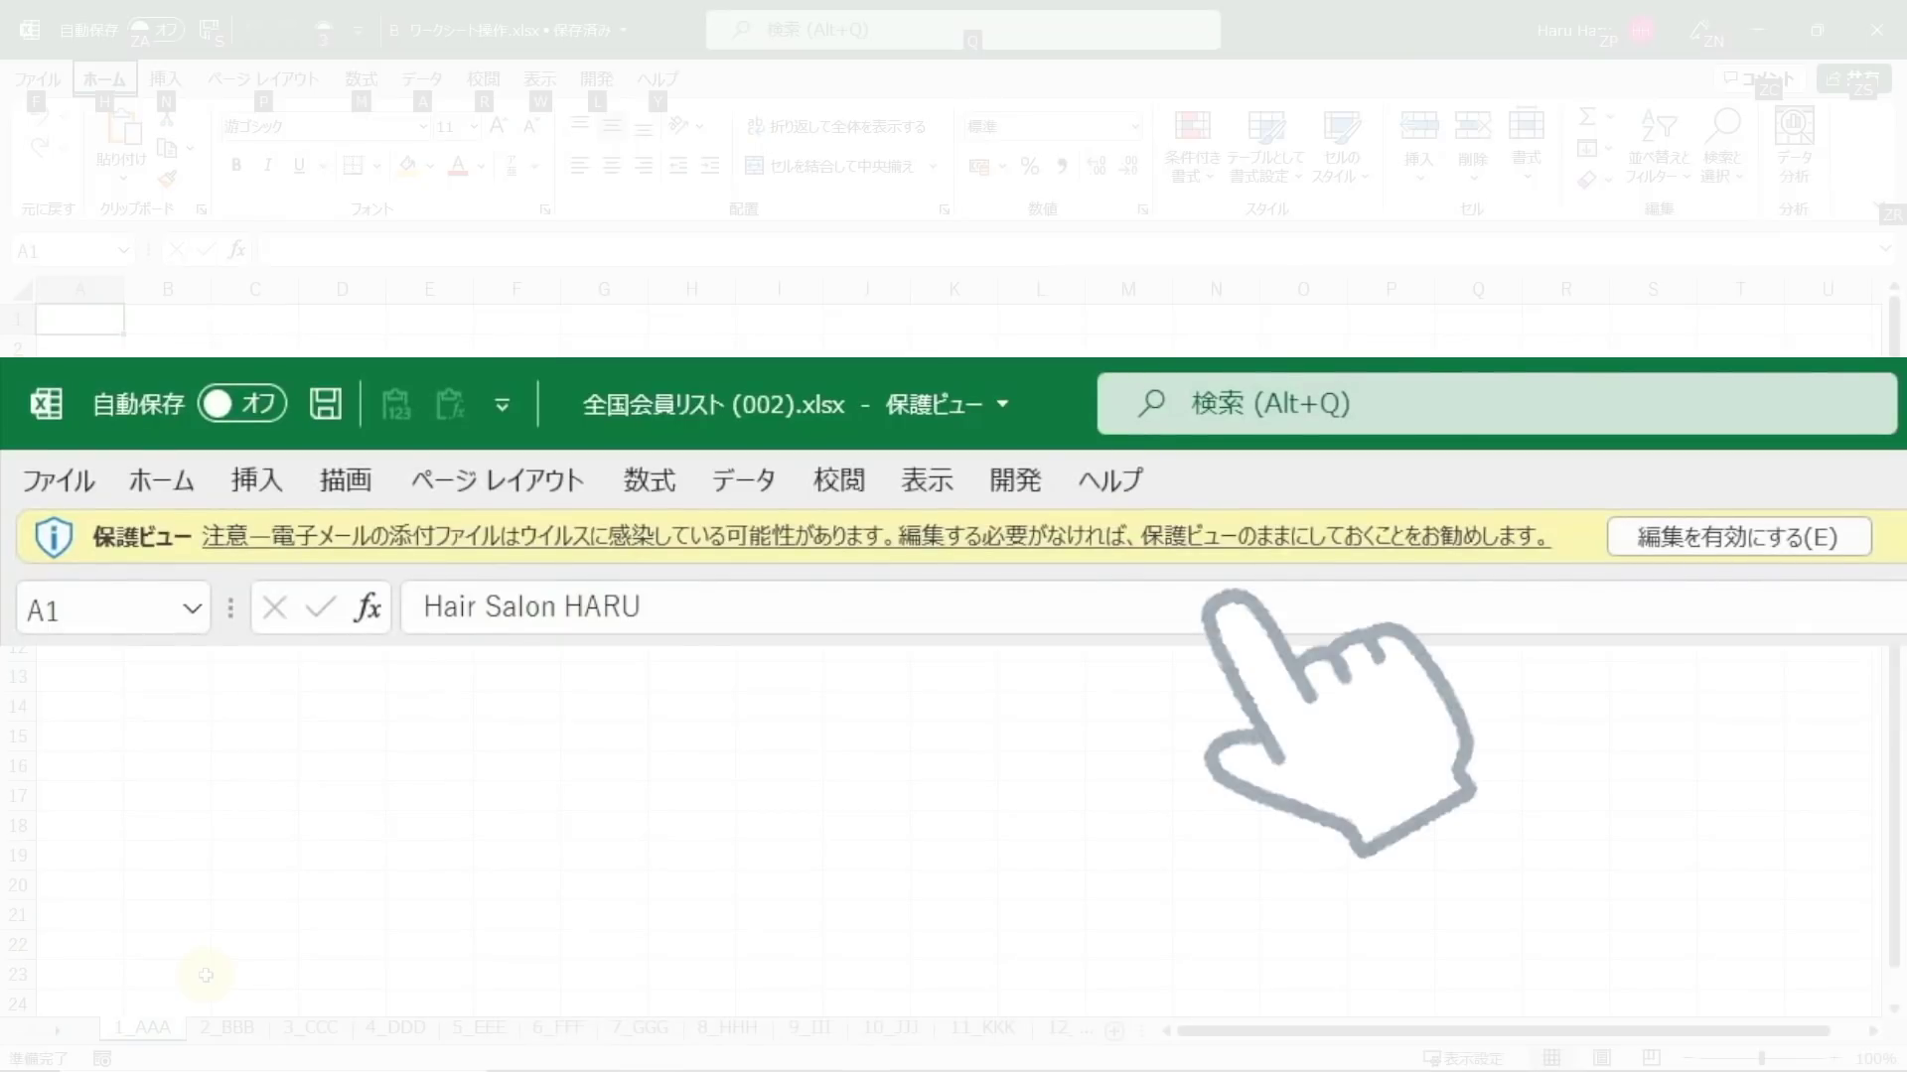
Move the keyboard focus along the sheet tabs from 1_AAA to 6_FFF and activate the 6_FFF sheet
{"action": "key", "text": "F6"}
{"action": "key", "text": "Tab"}
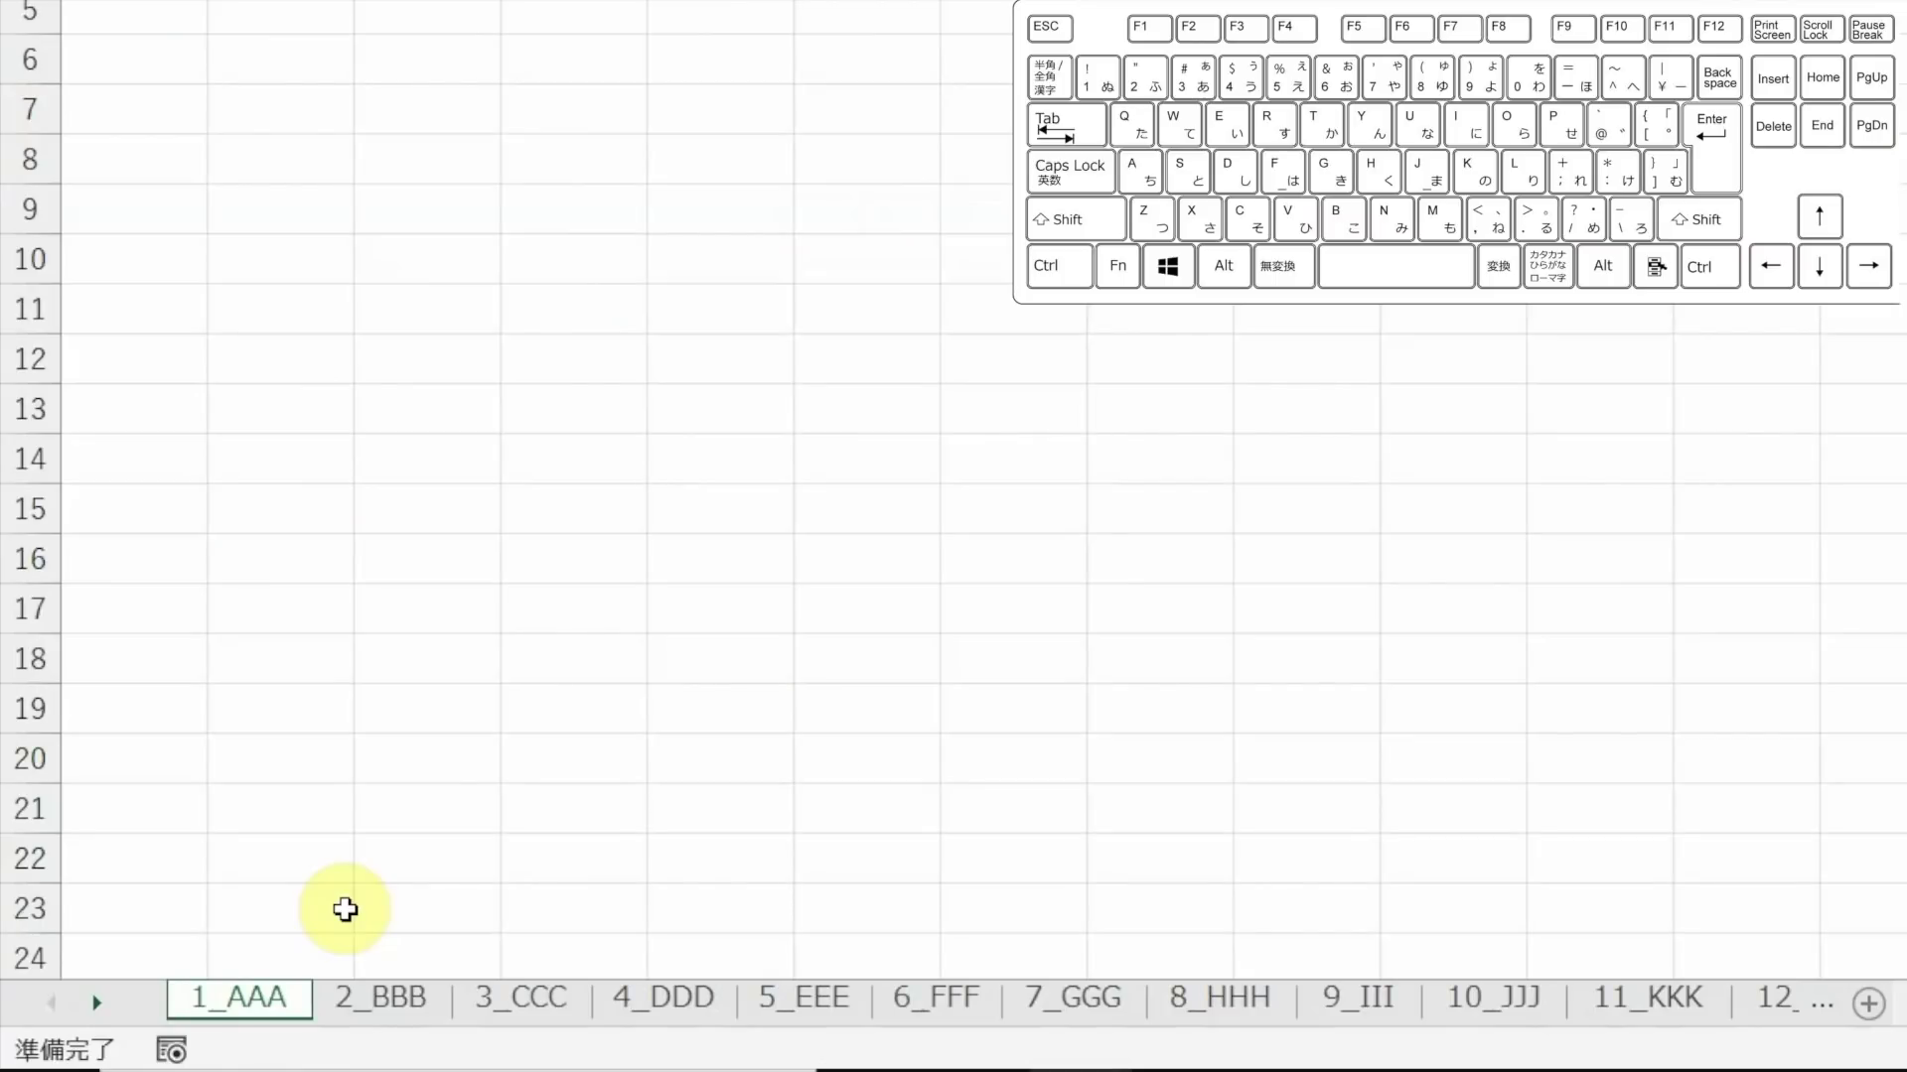
{"action": "key", "text": "Right"}
{"action": "key", "text": "Right"}
{"action": "key", "text": "Right"}
{"action": "key", "text": "Right"}
{"action": "key", "text": "Right"}
{"action": "key", "text": "Right"}
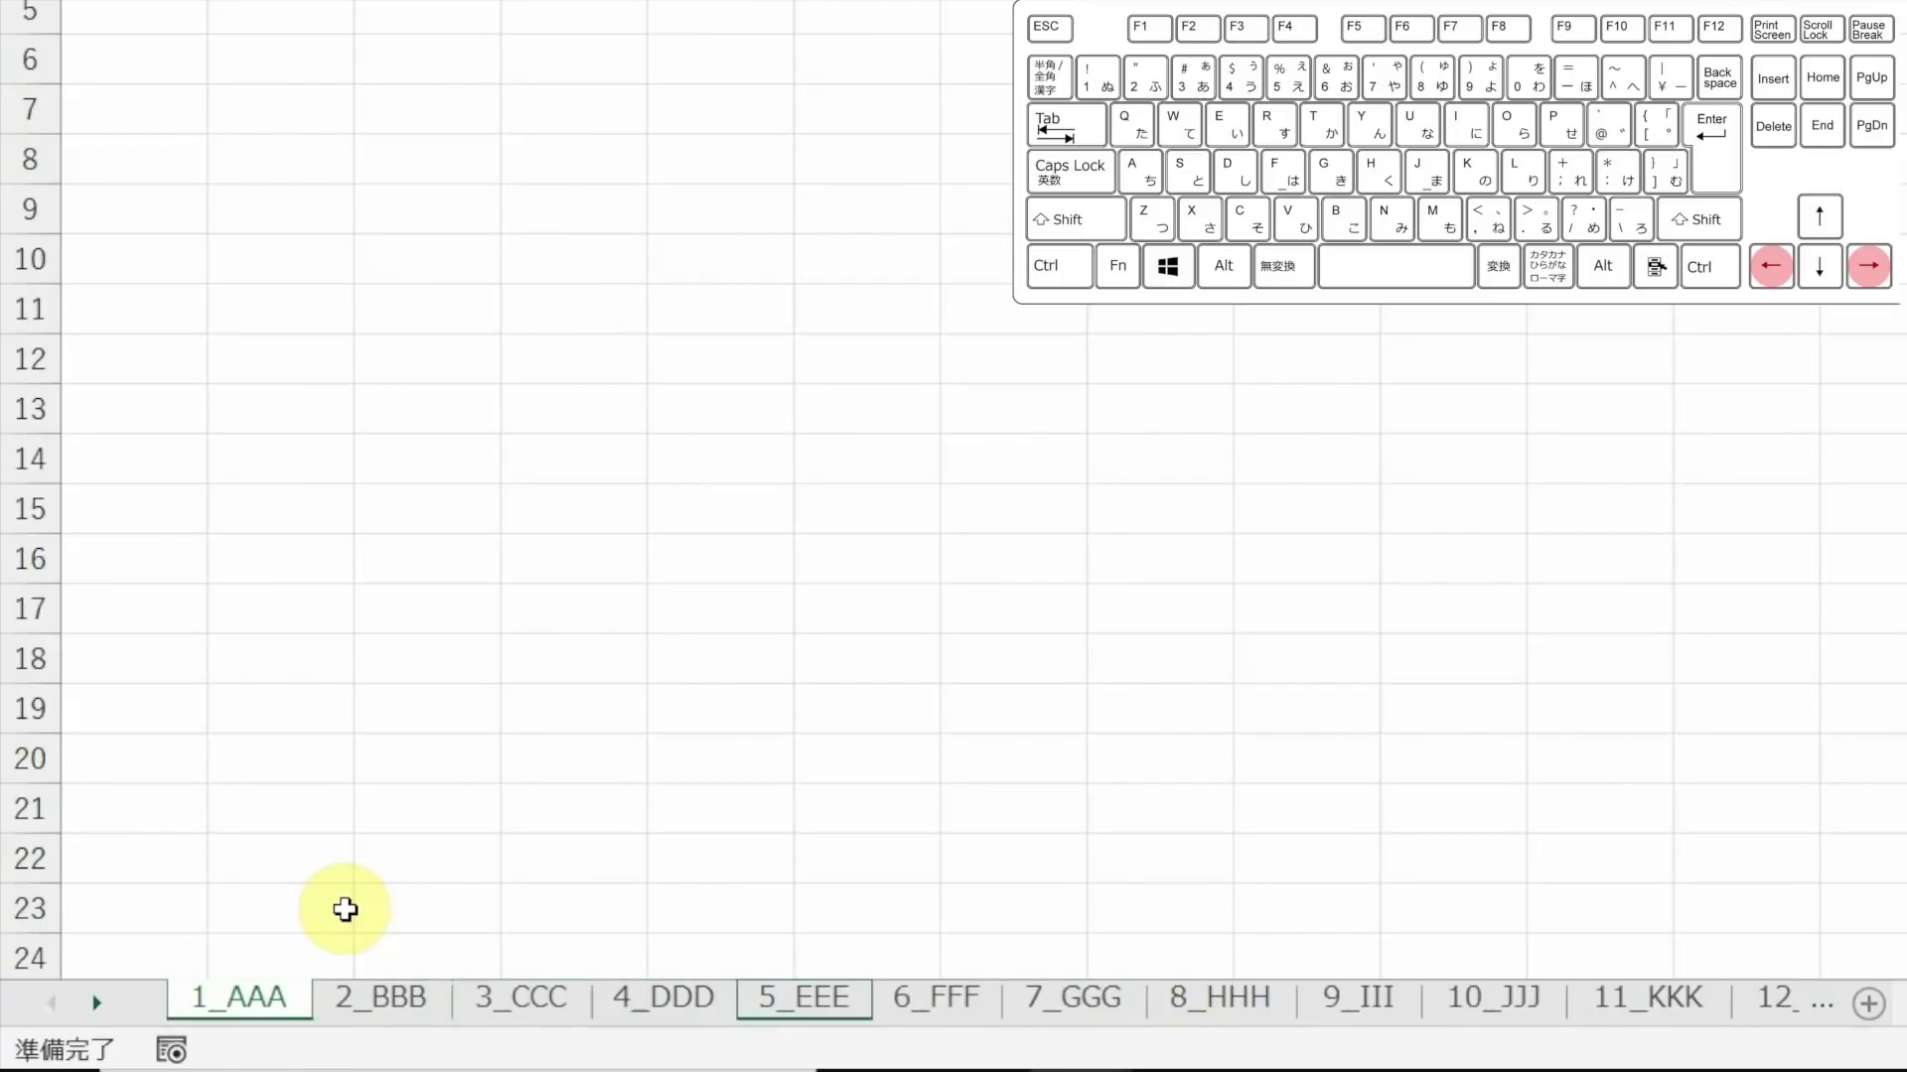
{"action": "key", "text": "Left"}
{"action": "key", "text": "Left"}
{"action": "key", "text": "Left"}
{"action": "key", "text": "Right"}
{"action": "key", "text": "Right"}
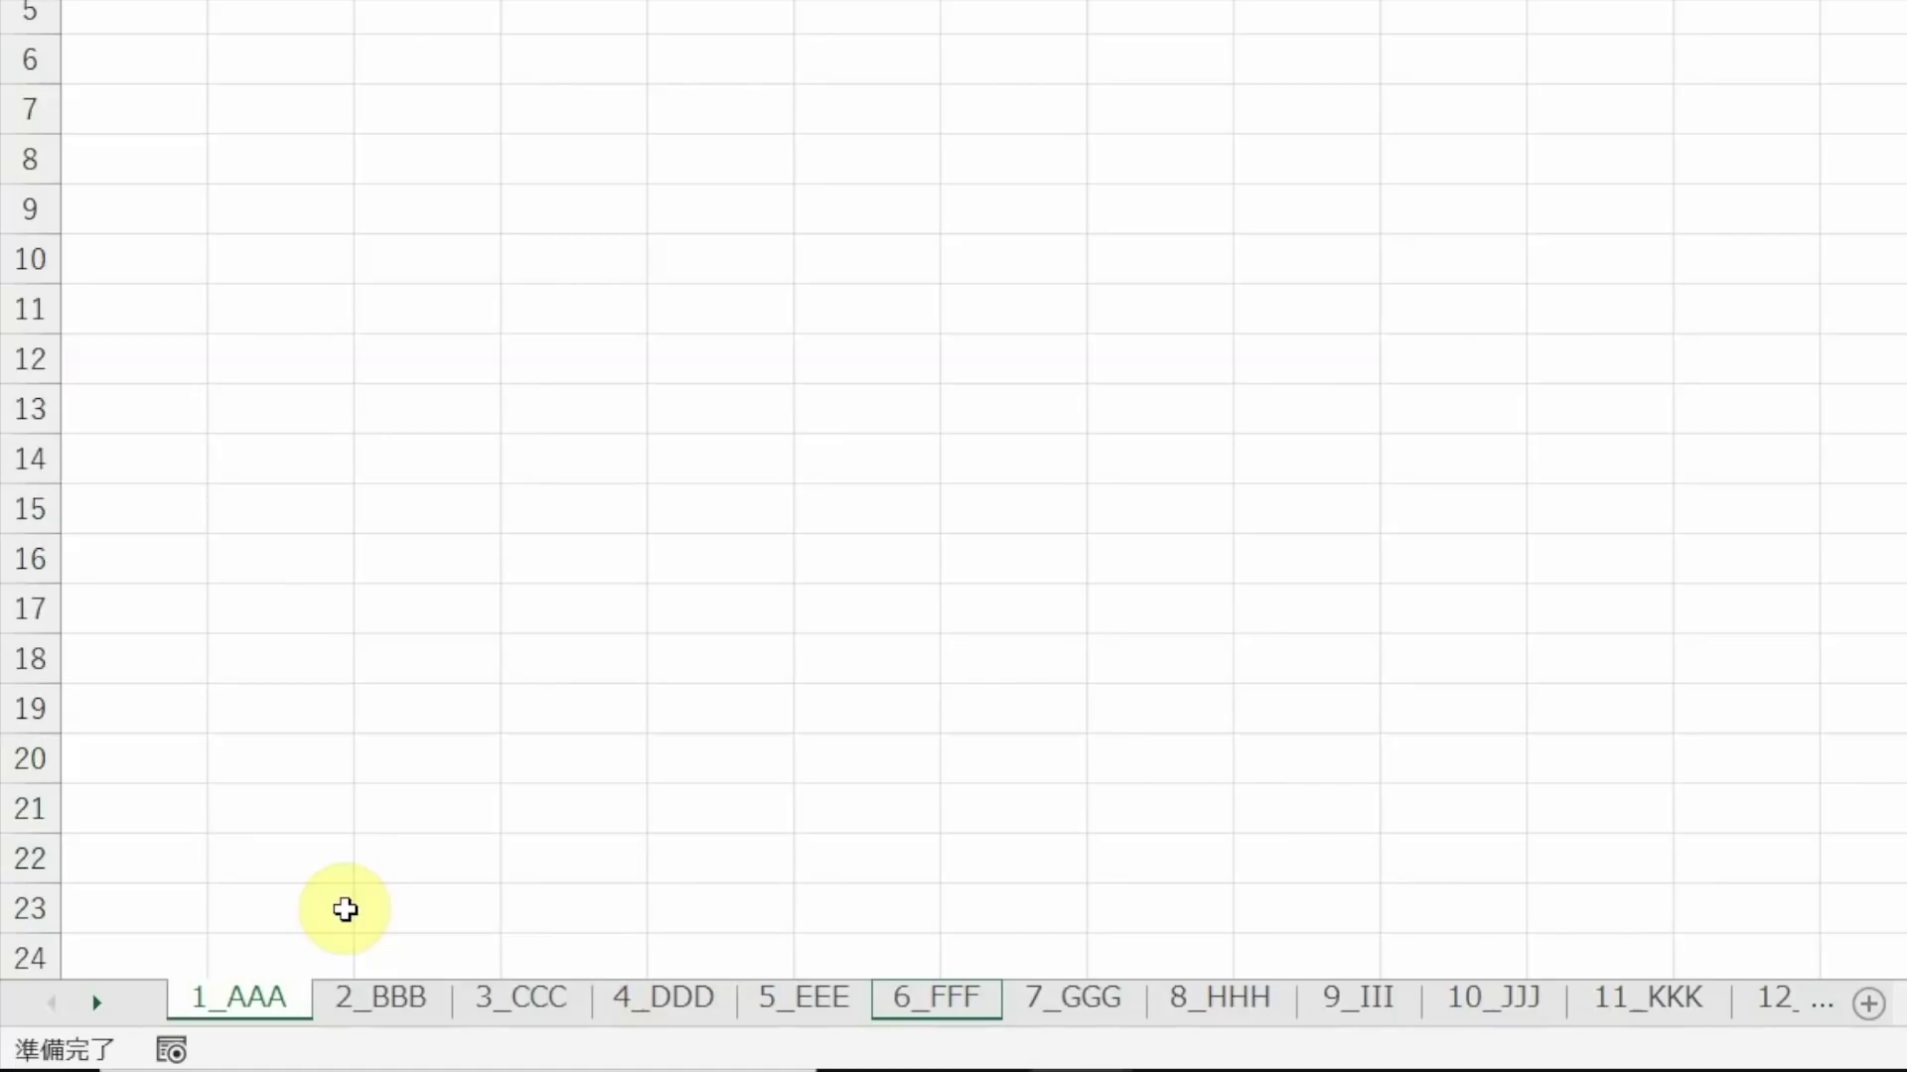
{"action": "key", "text": "Return"}
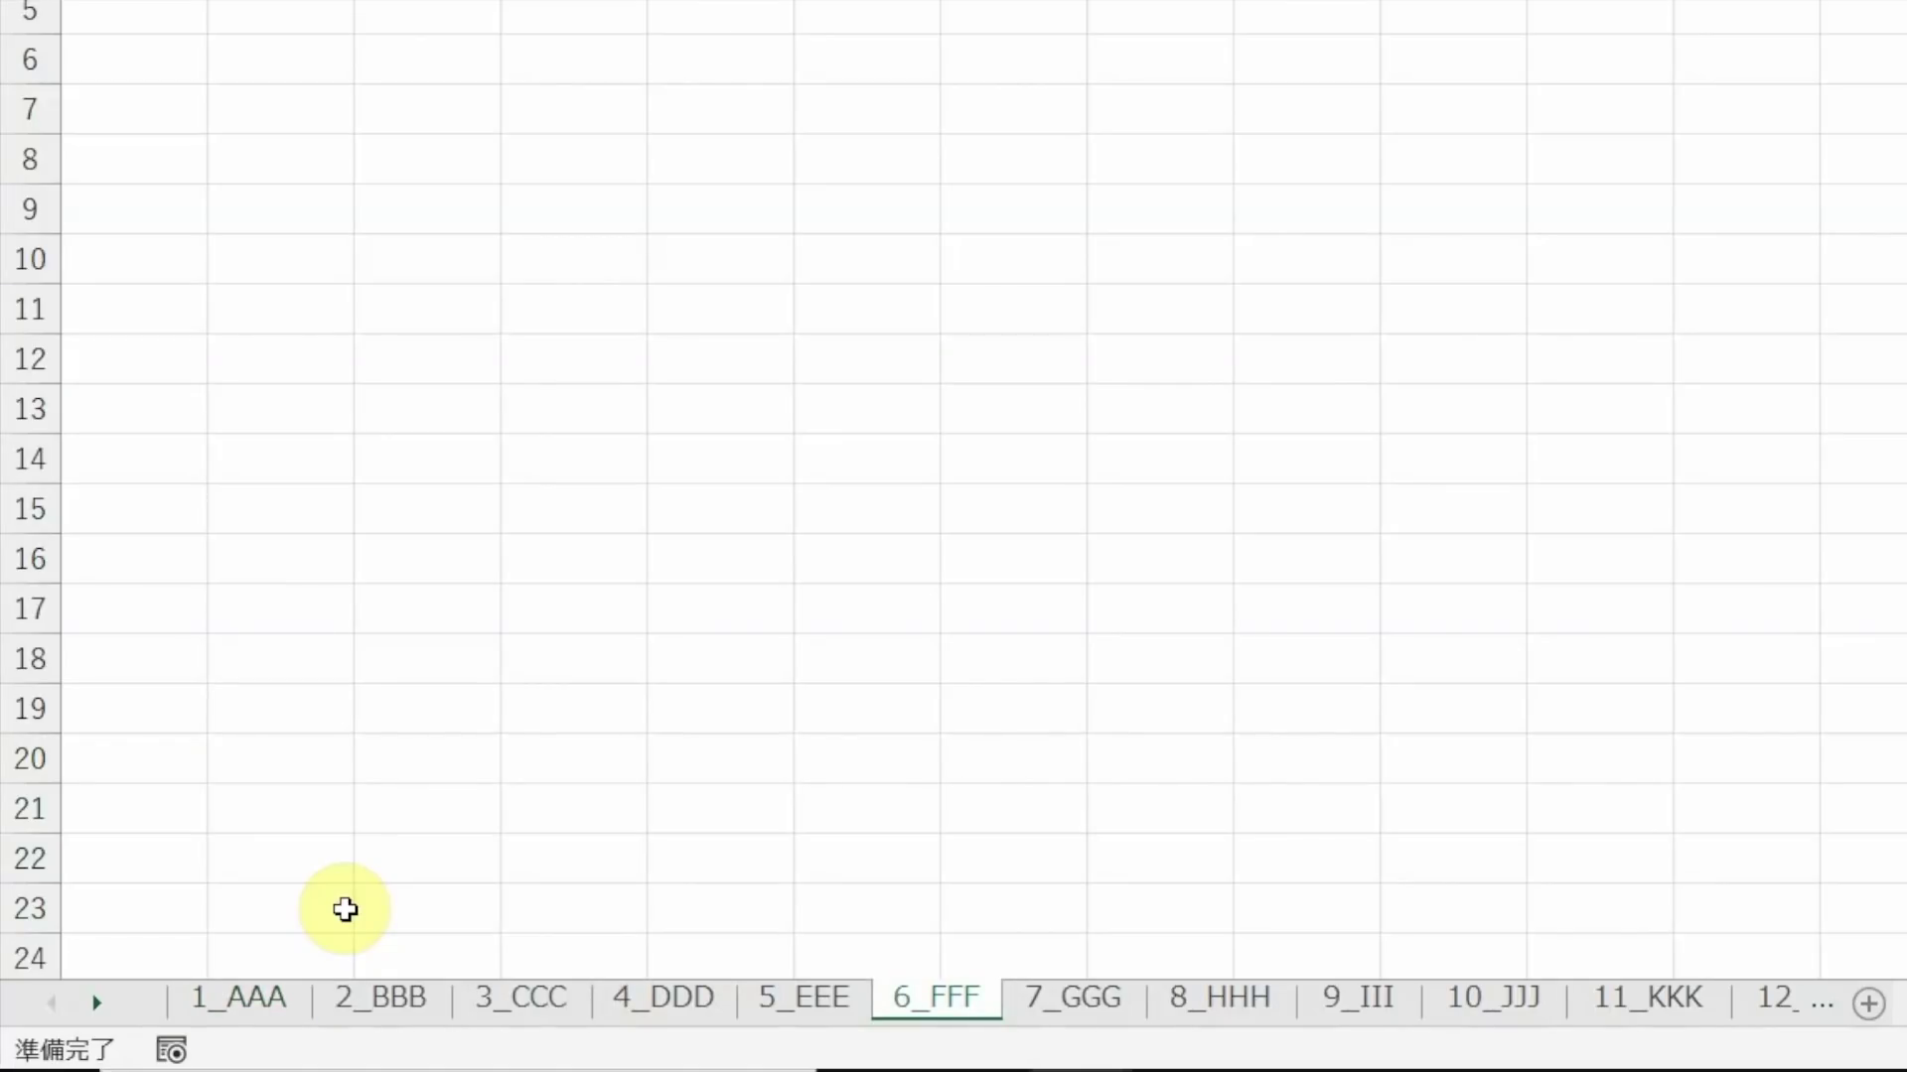
Switch back sheet by sheet from 6_FFF to 3_CCC, and forward again to 5_EEE
{"action": "key", "text": "ctrl+Page_Up"}
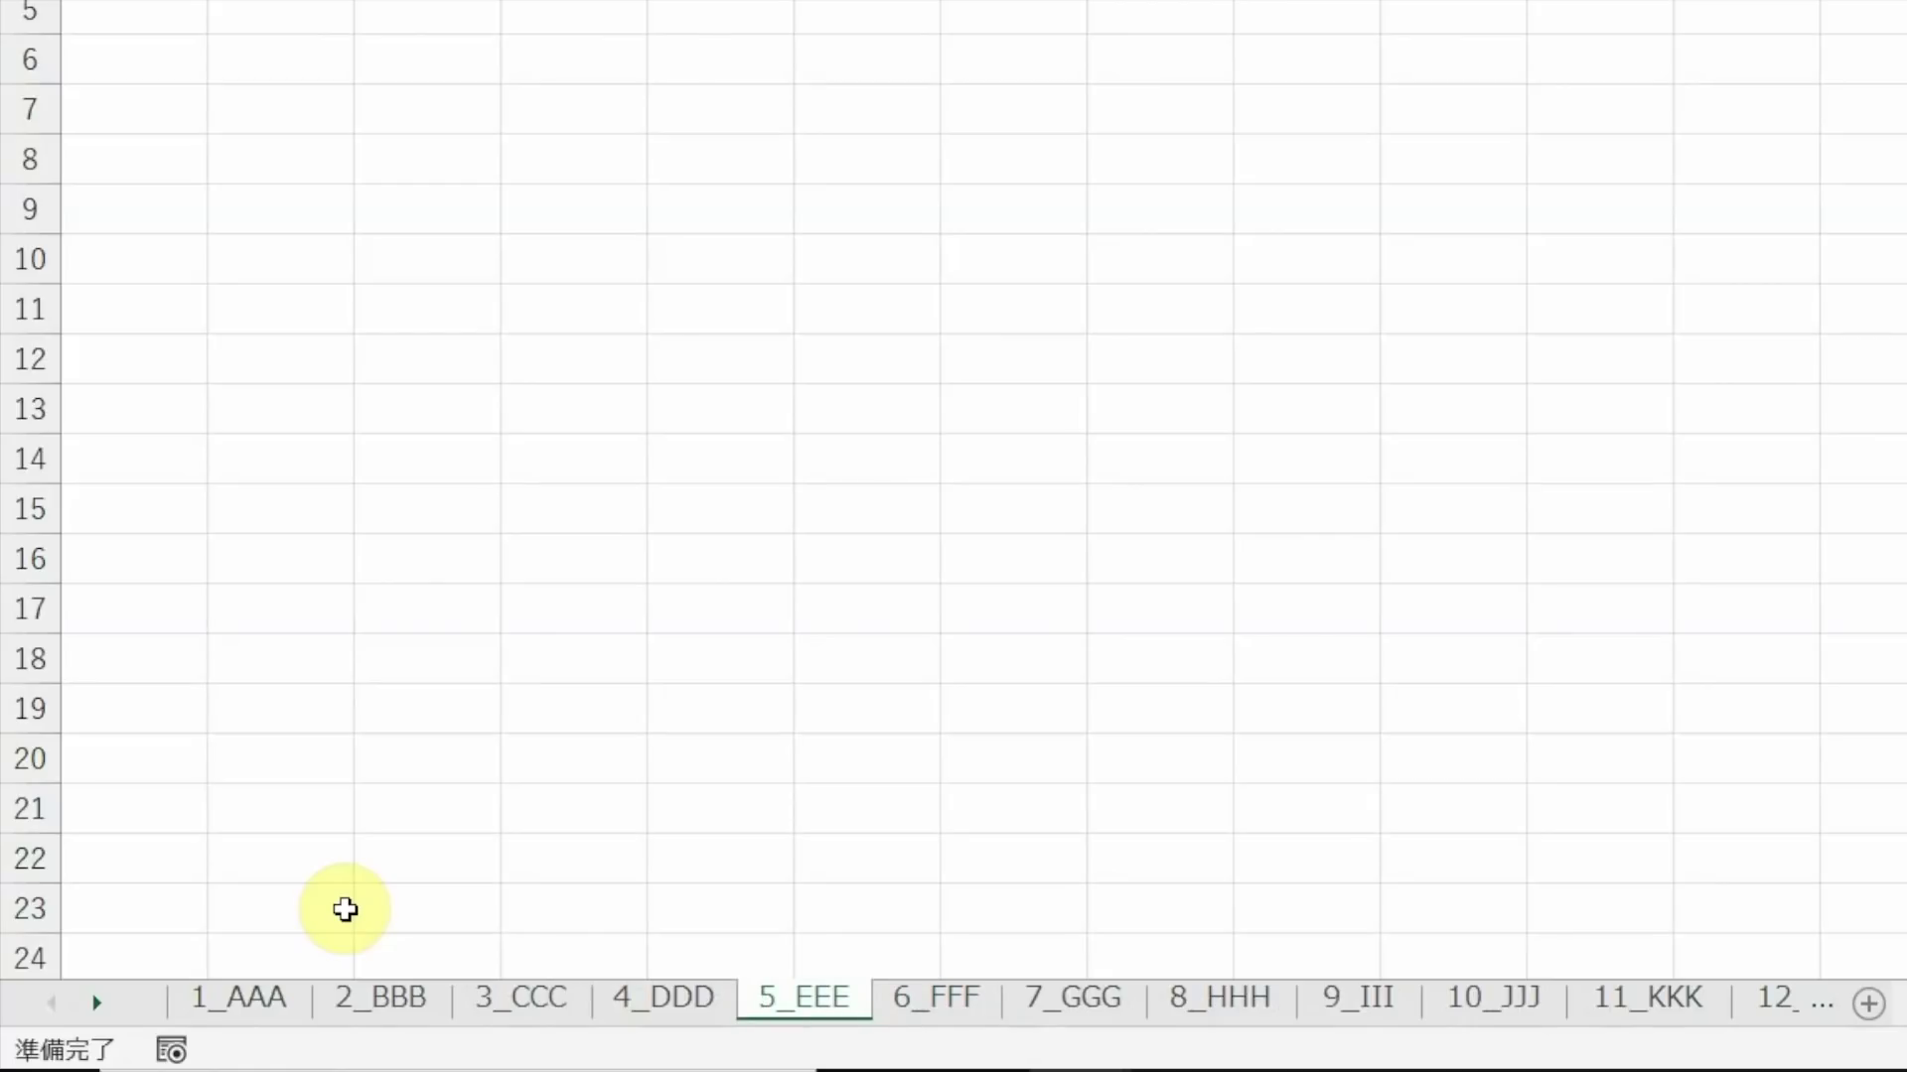
{"action": "key", "text": "ctrl+Page_Up"}
{"action": "key", "text": "ctrl+Page_Up"}
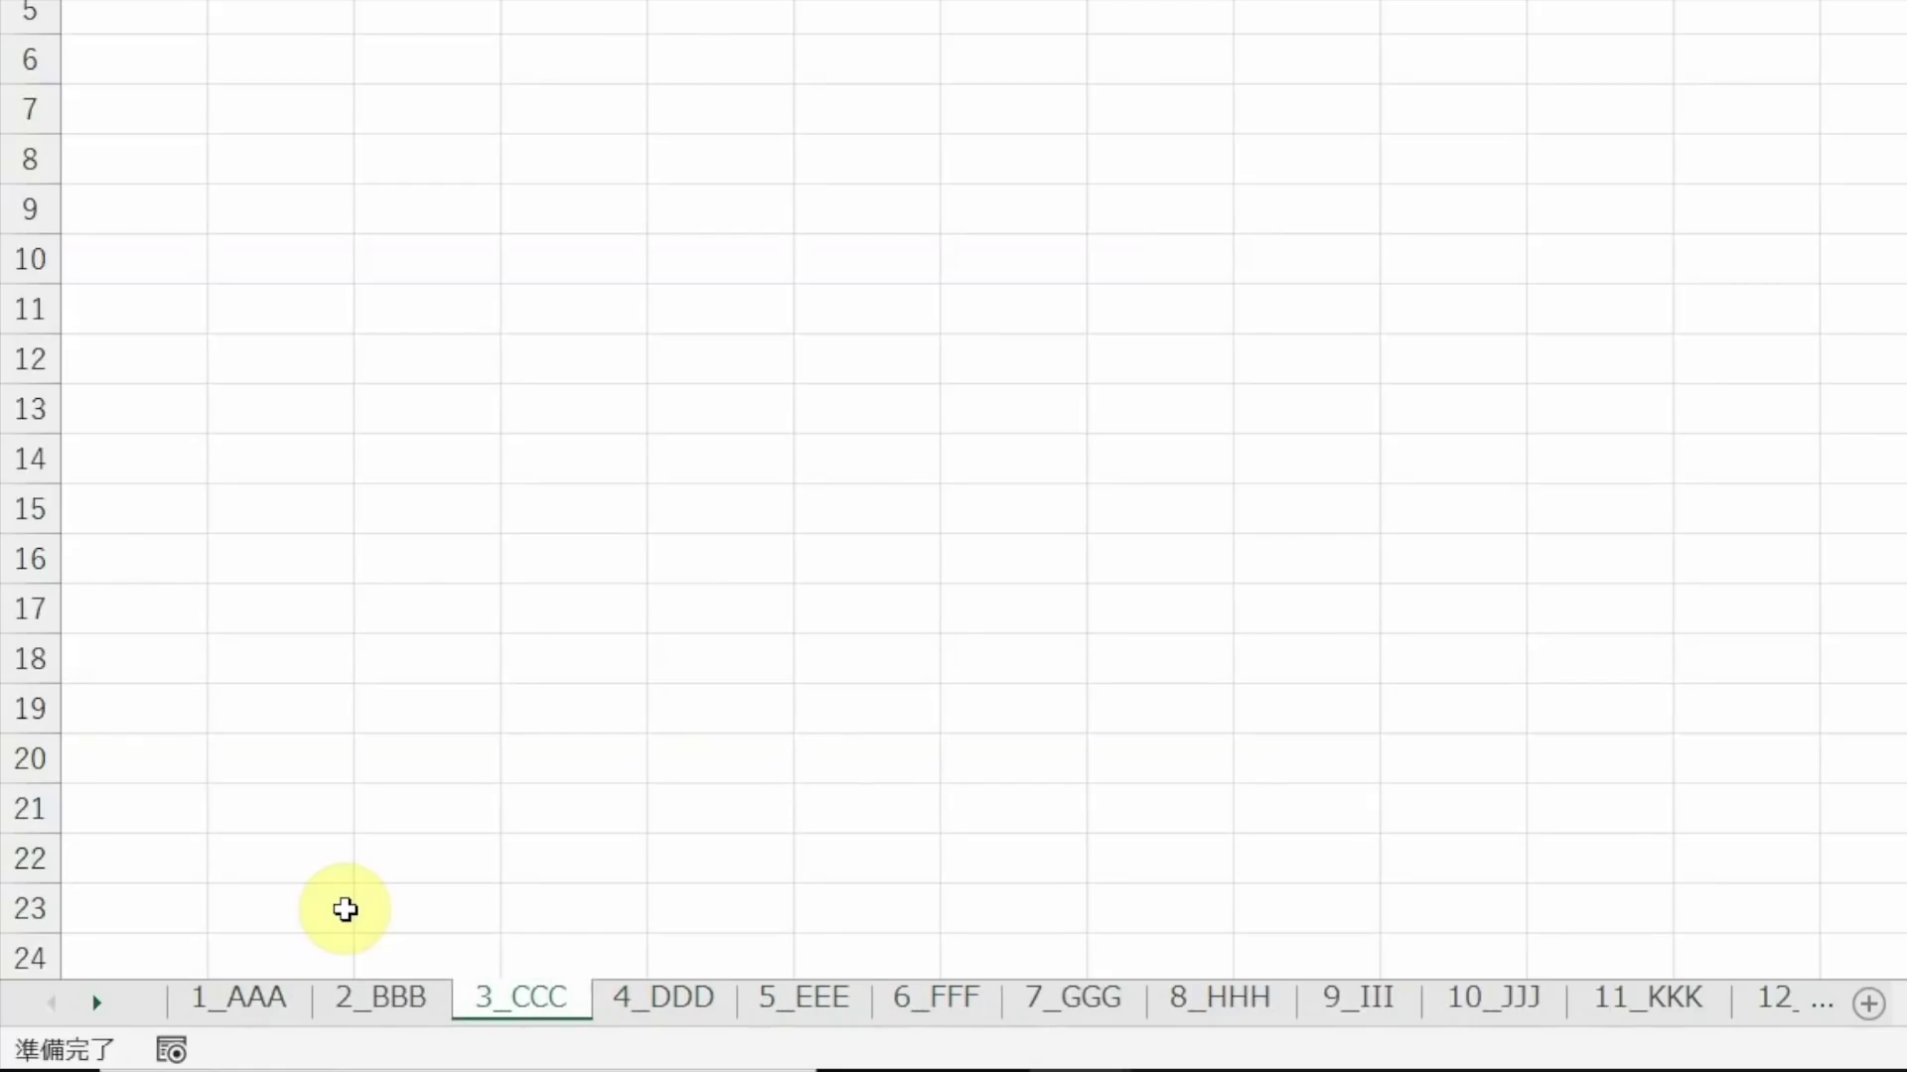
{"action": "key", "text": "ctrl+Page_Down"}
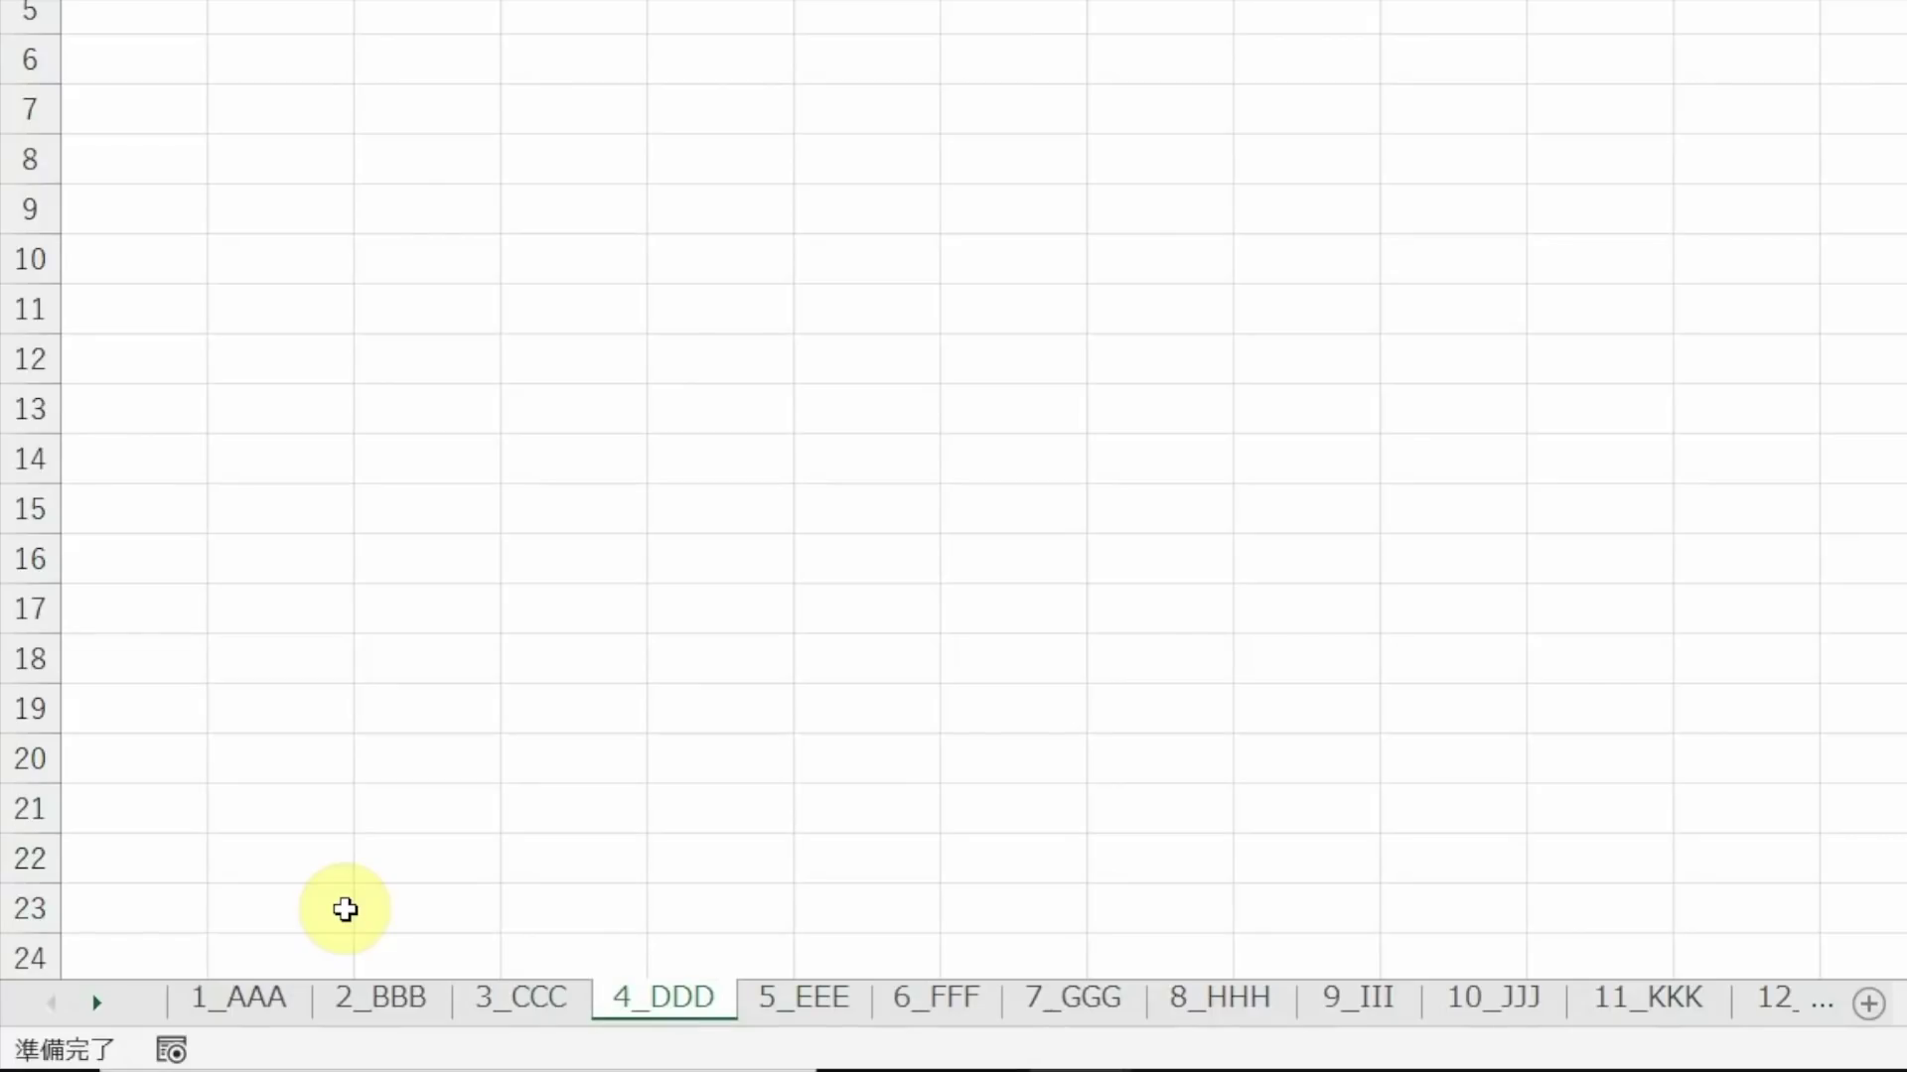
{"action": "key", "text": "ctrl+Page_Down"}
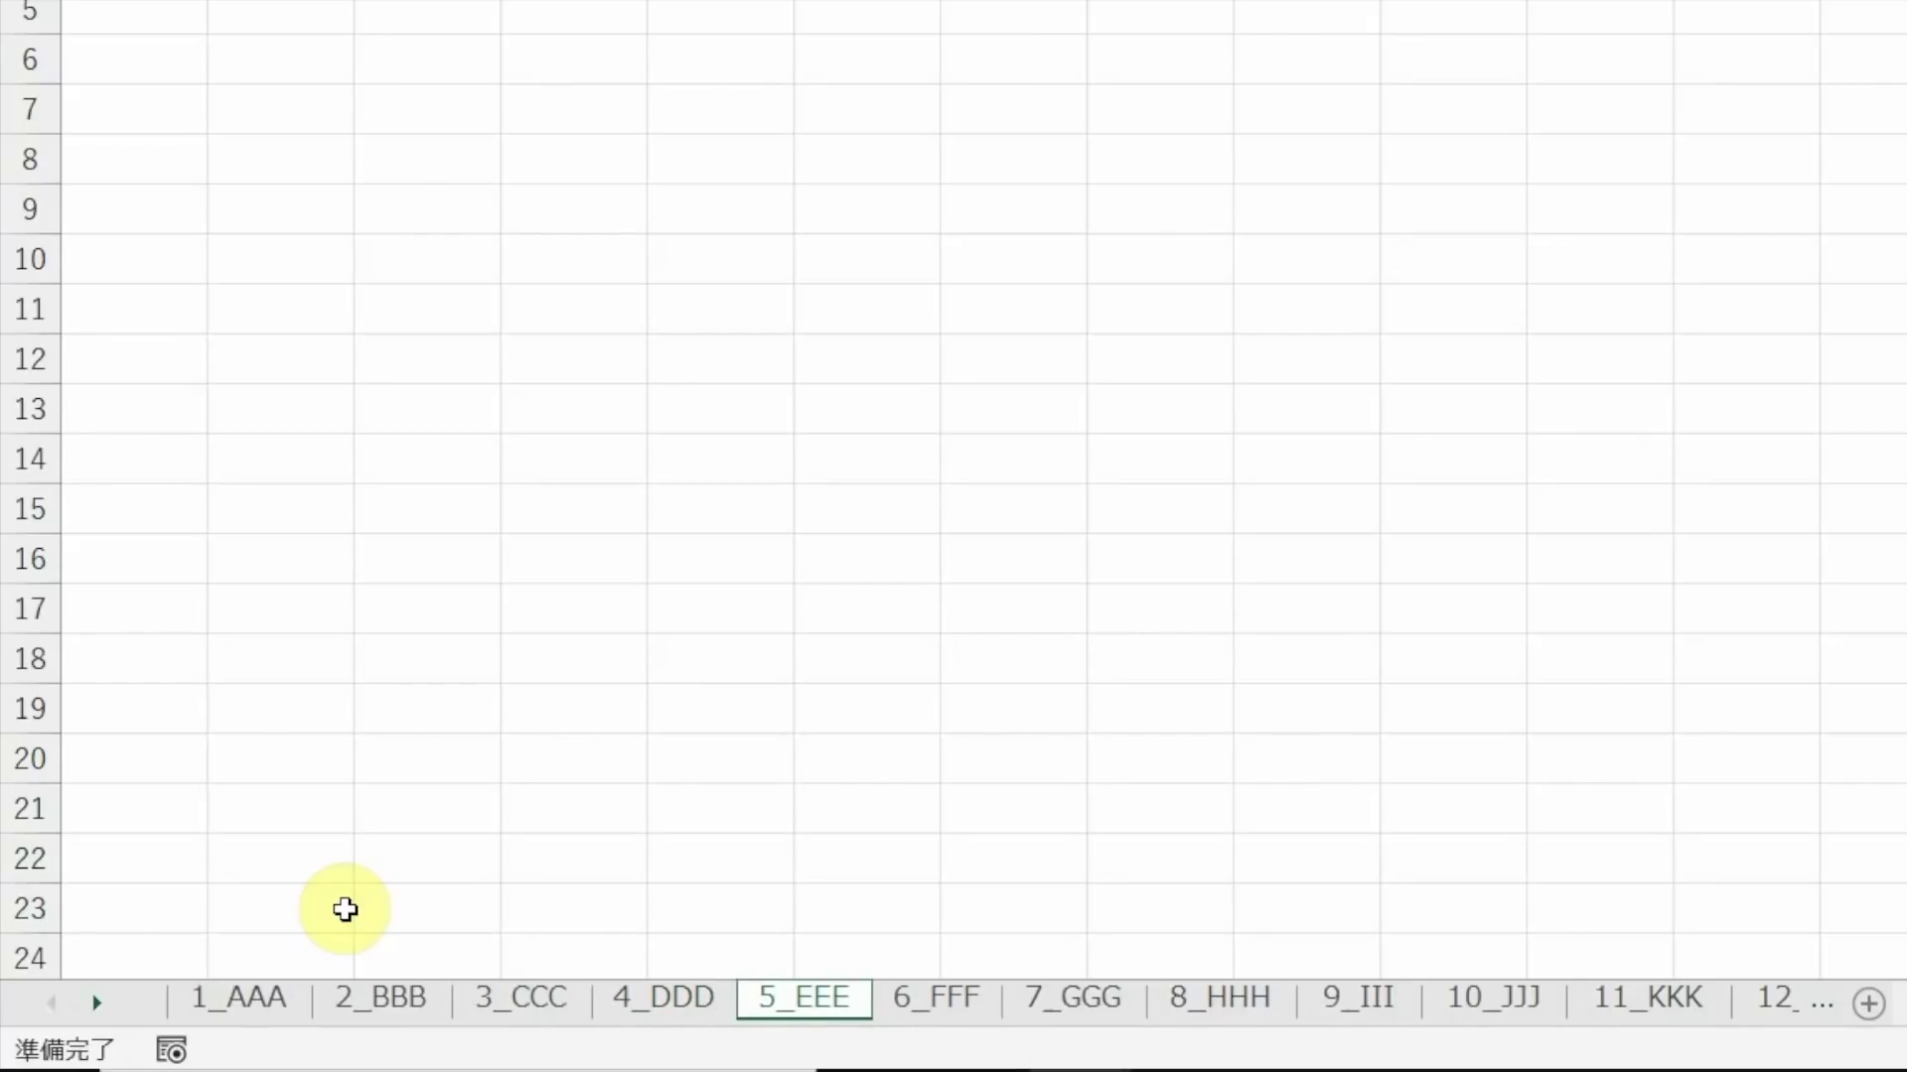
Shift the tab focus back to 1_AAA and onto 3_CCC while keeping 5_EEE as the active sheet
{"action": "key", "text": "Left"}
{"action": "key", "text": "Left"}
{"action": "key", "text": "Left"}
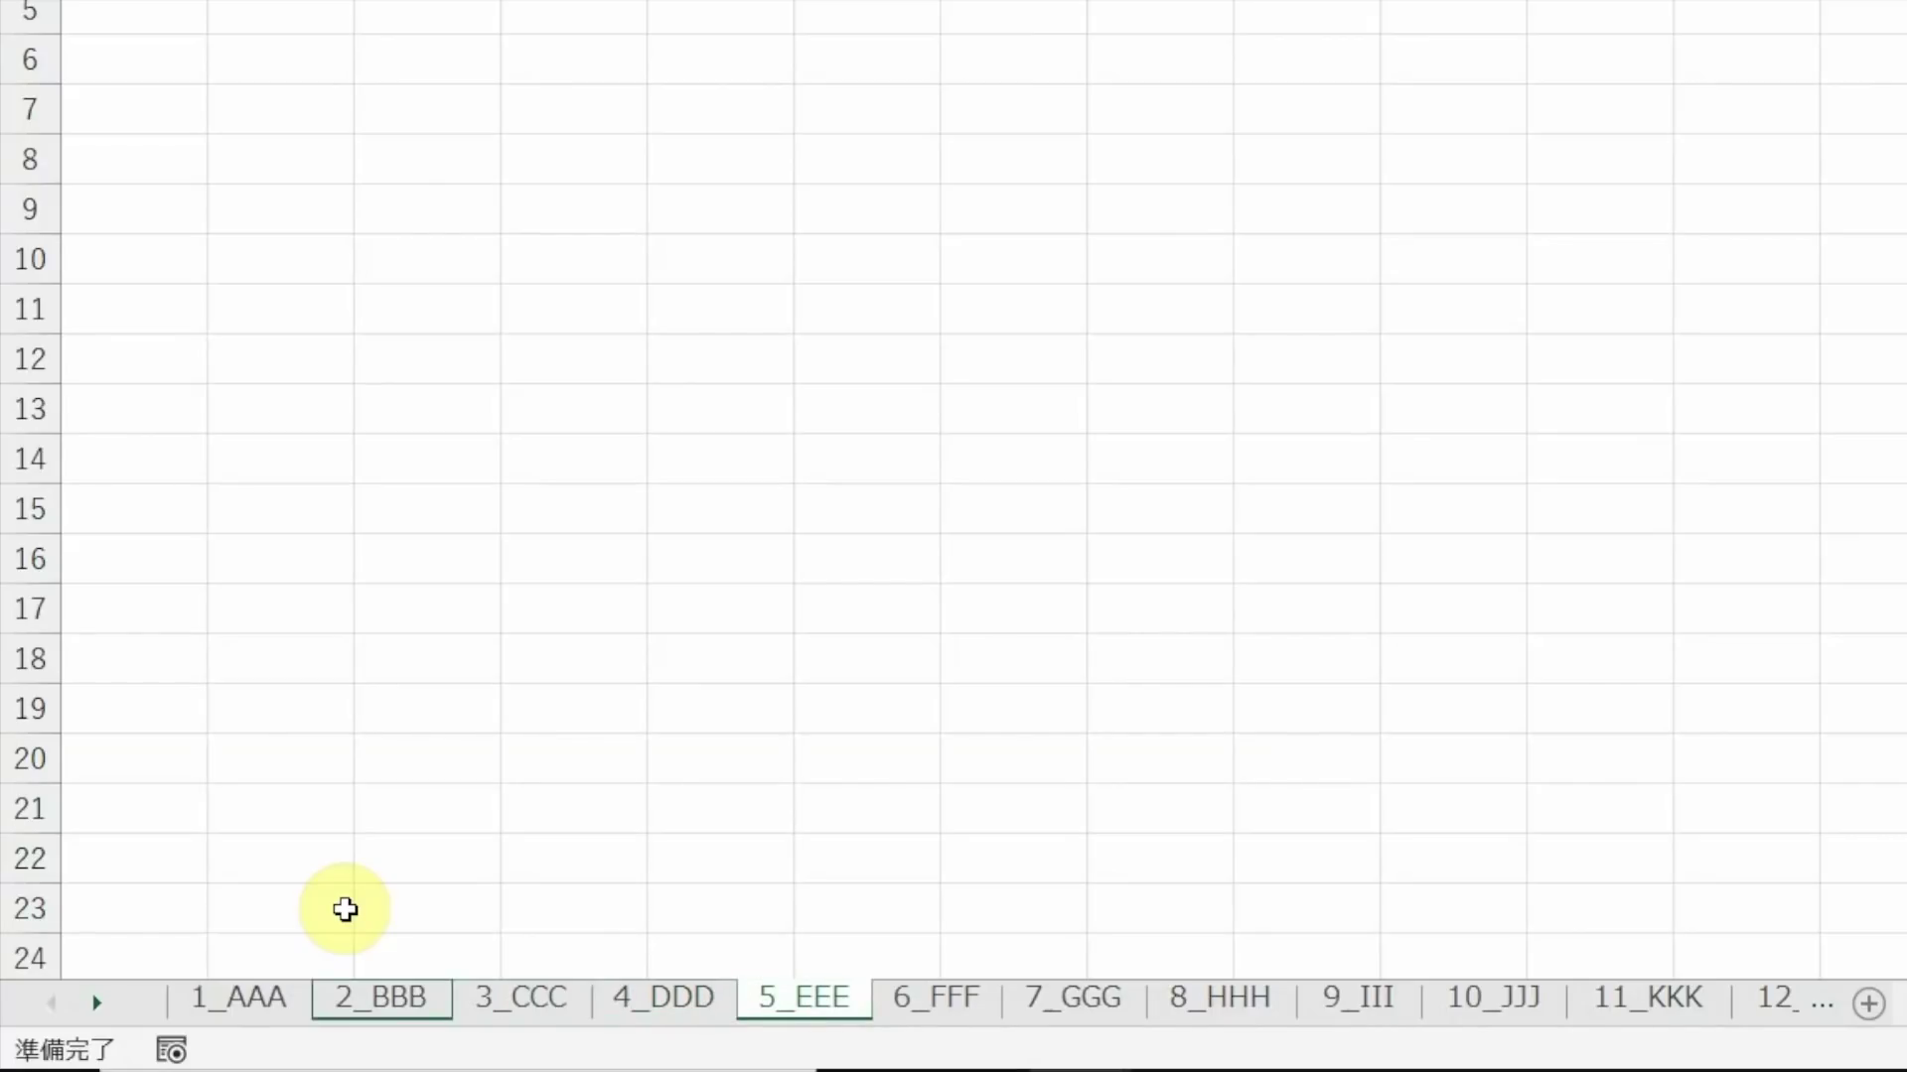
{"action": "key", "text": "Left"}
{"action": "key", "text": "Right"}
{"action": "key", "text": "Right"}
{"action": "key", "text": "Left"}
{"action": "key", "text": "Right"}
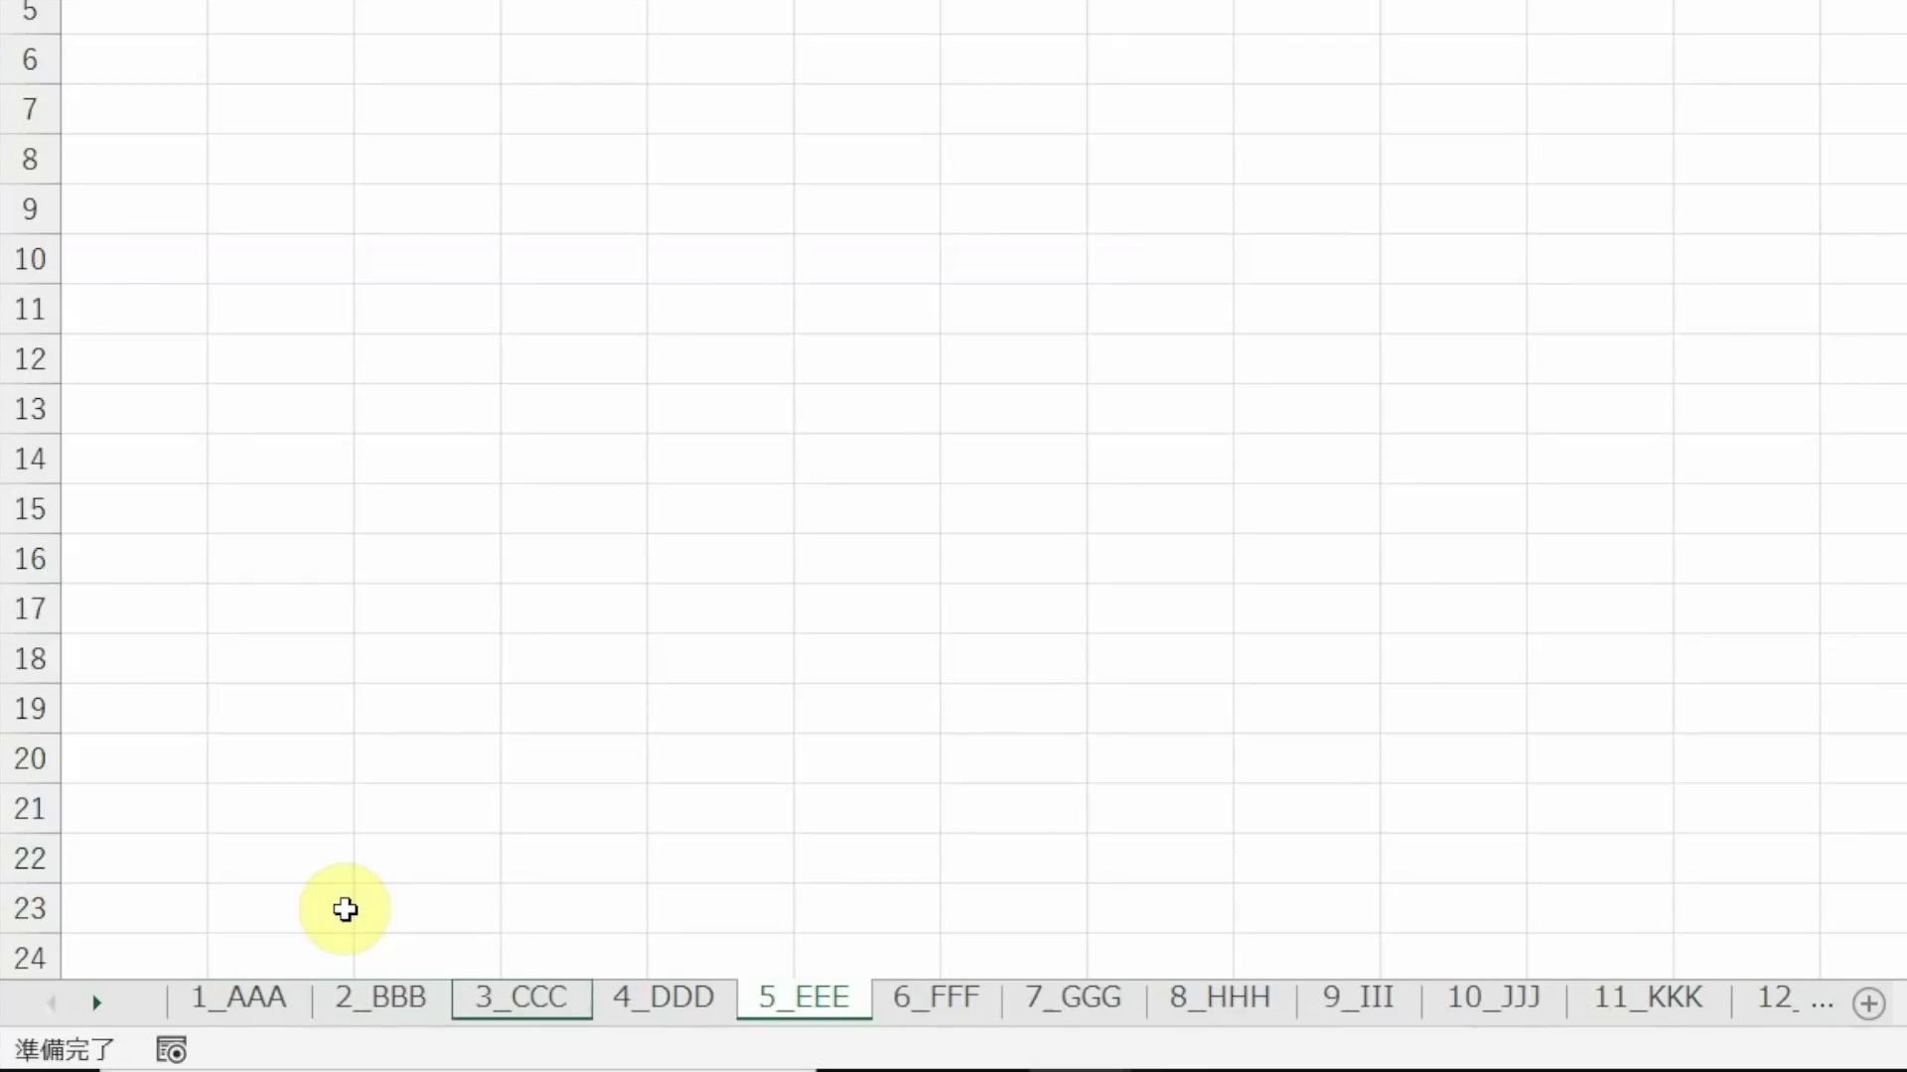
Jump to the last sheet tab, 20_TTT, and show its context menu before dismissing it
{"action": "key", "text": "End"}
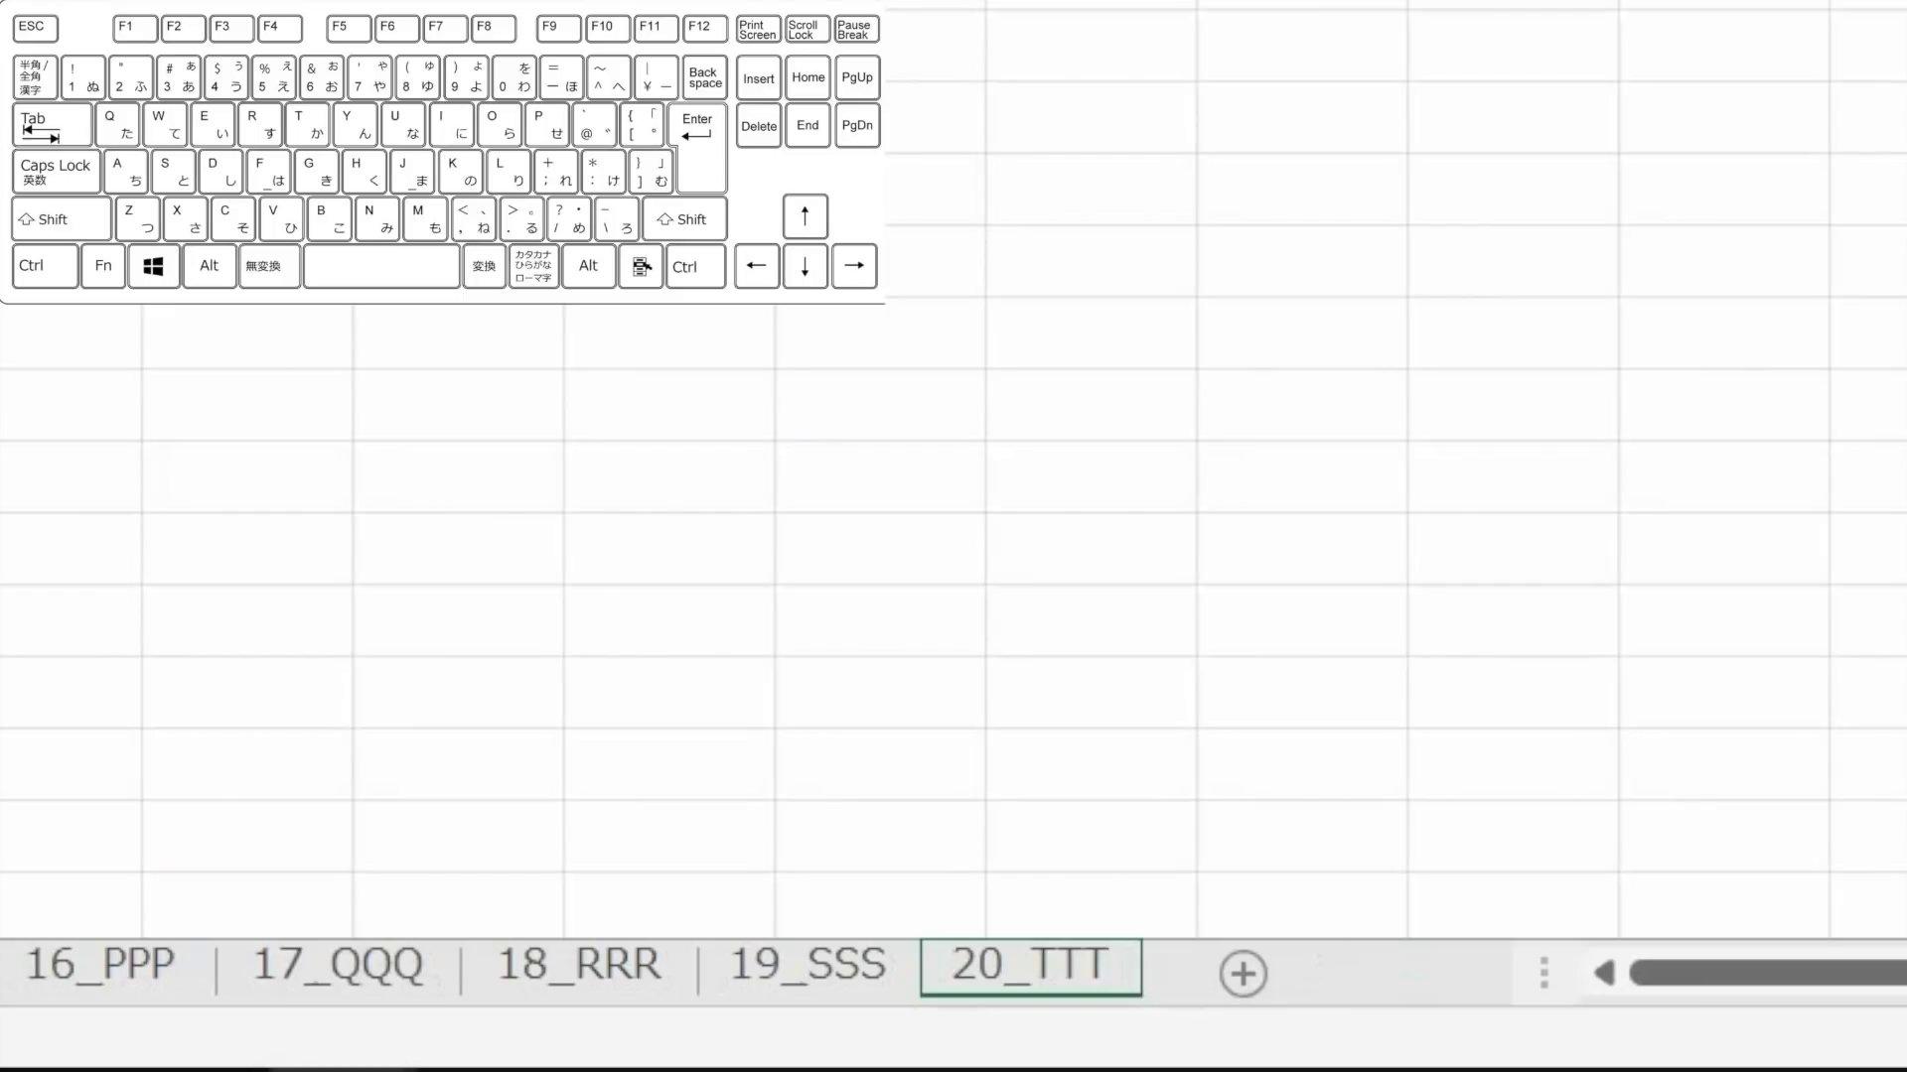
{"action": "key", "text": "shift+F10"}
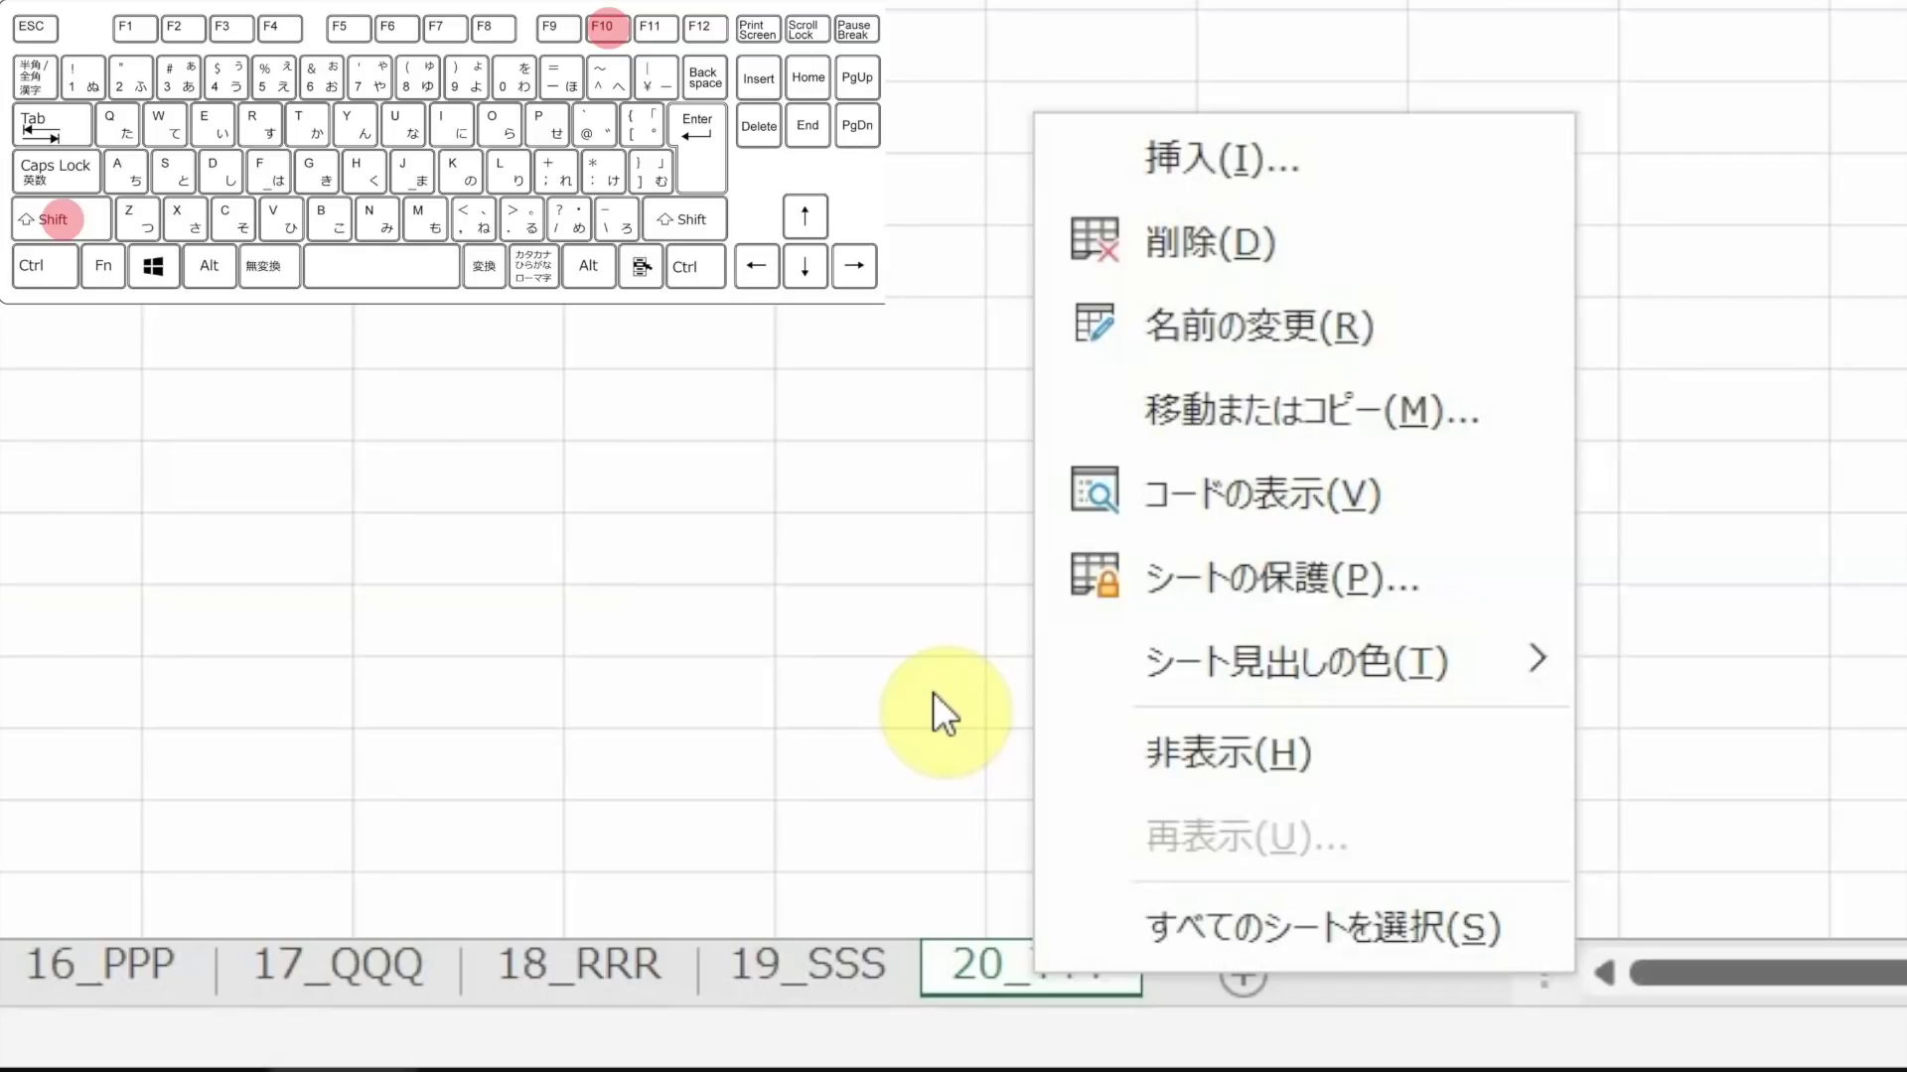
{"action": "key", "text": "Menu"}
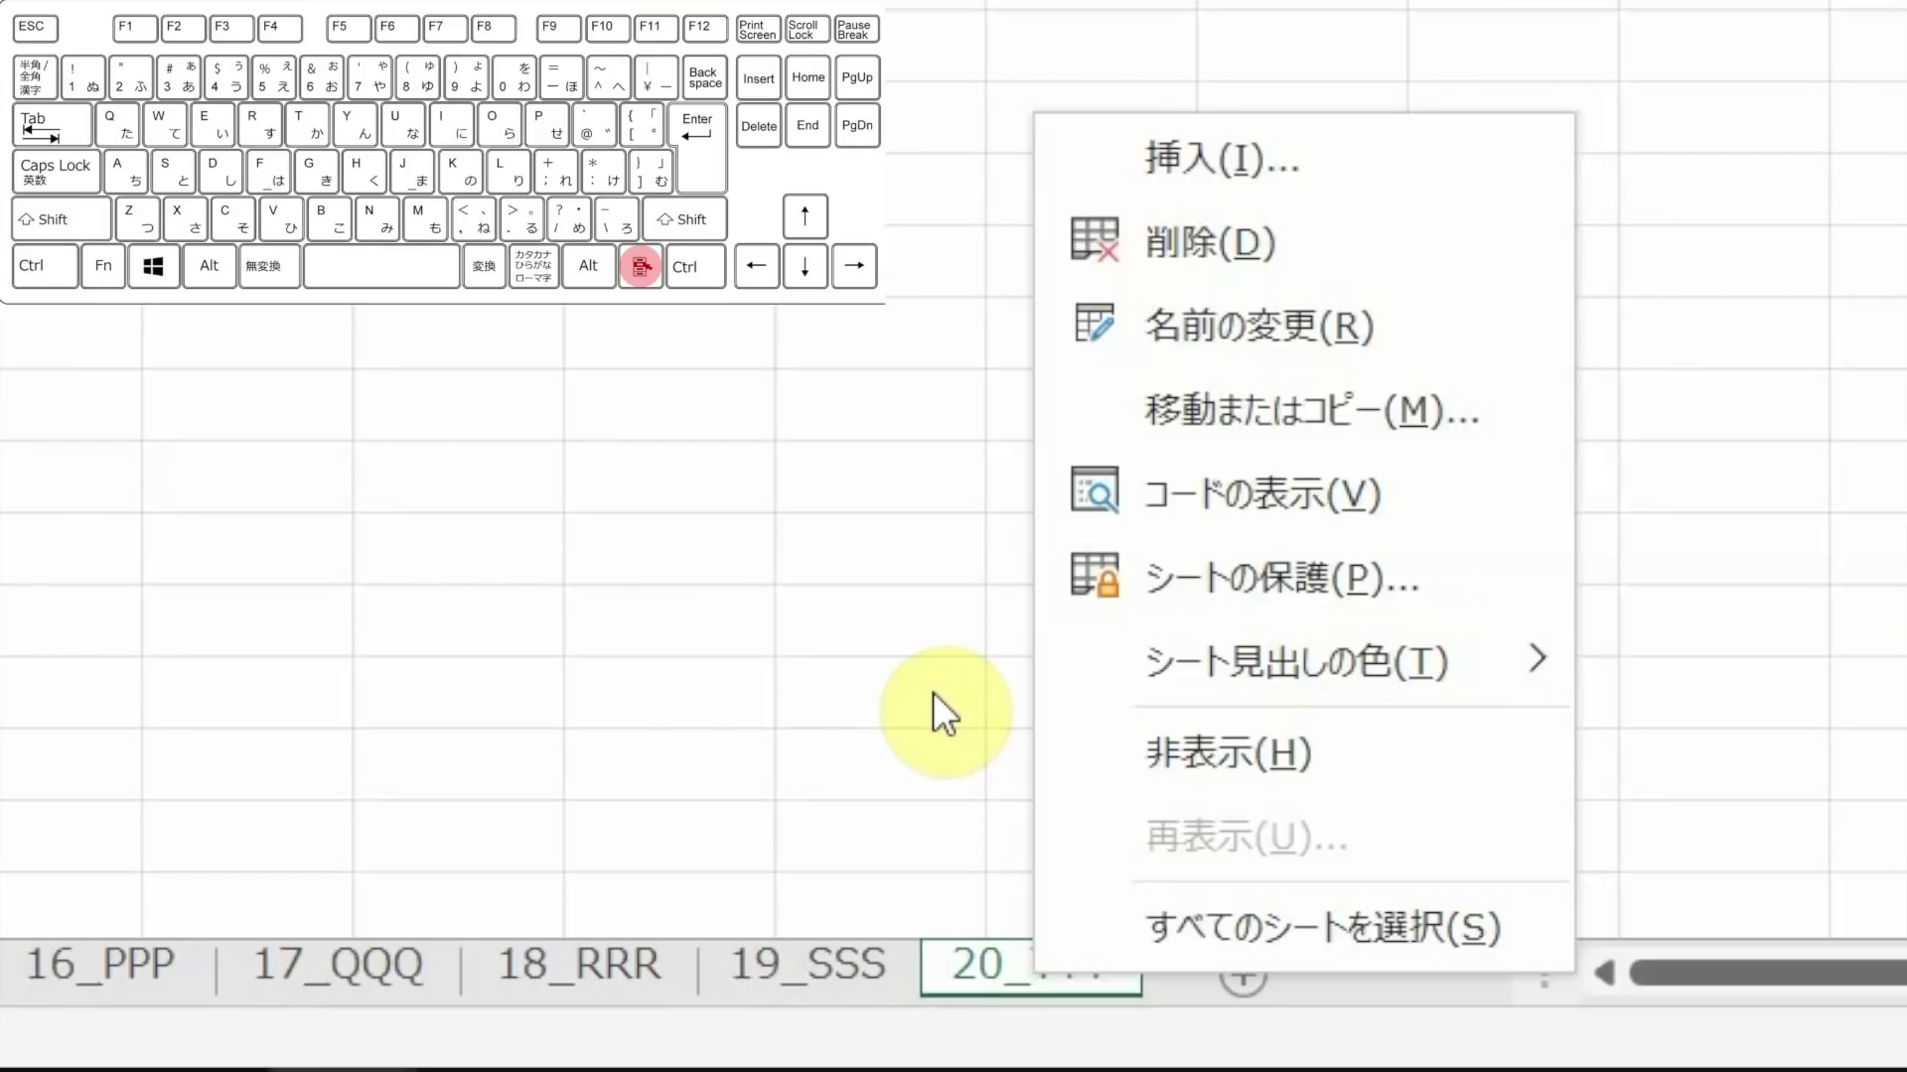
{"action": "key", "text": "Escape"}
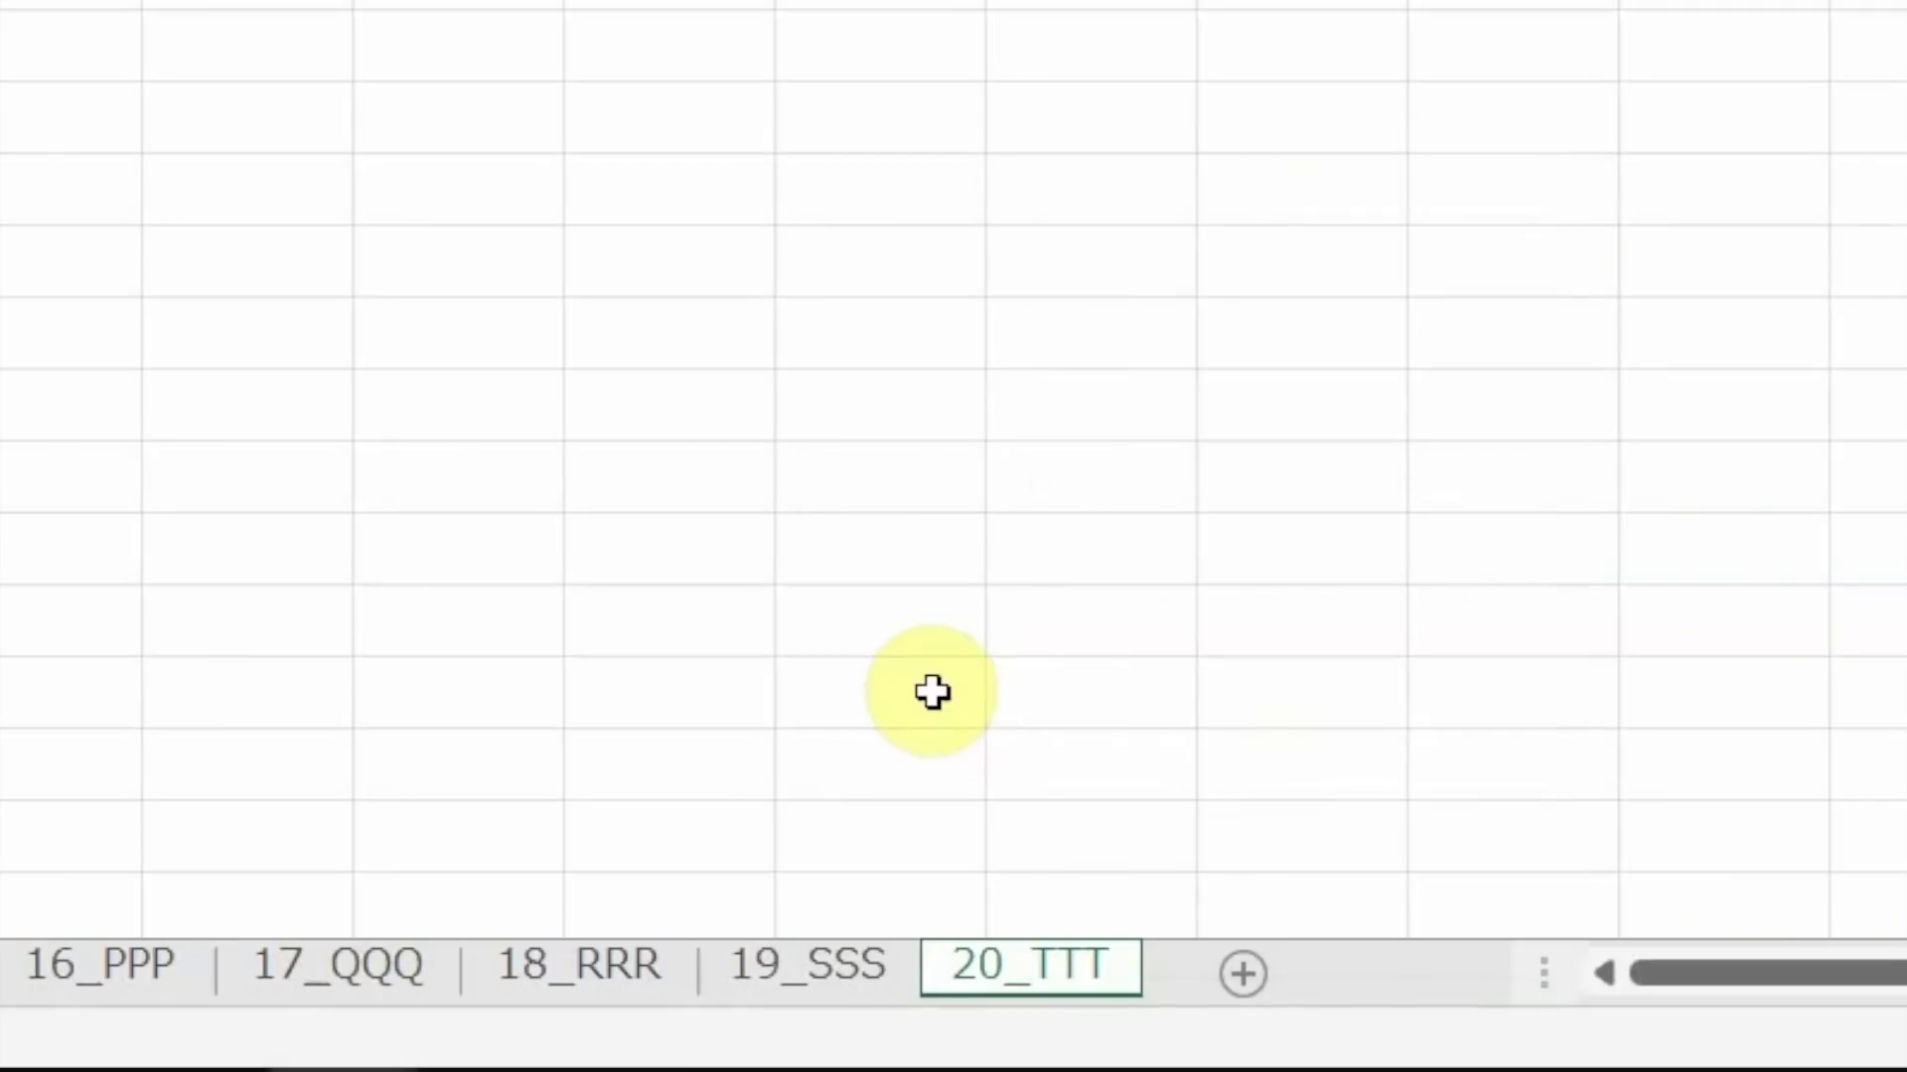
Select all worksheets as a group from the 20_TTT sheet tab
{"action": "right_click", "coordinate": [1045, 969]}
{"action": "key", "text": "Escape"}
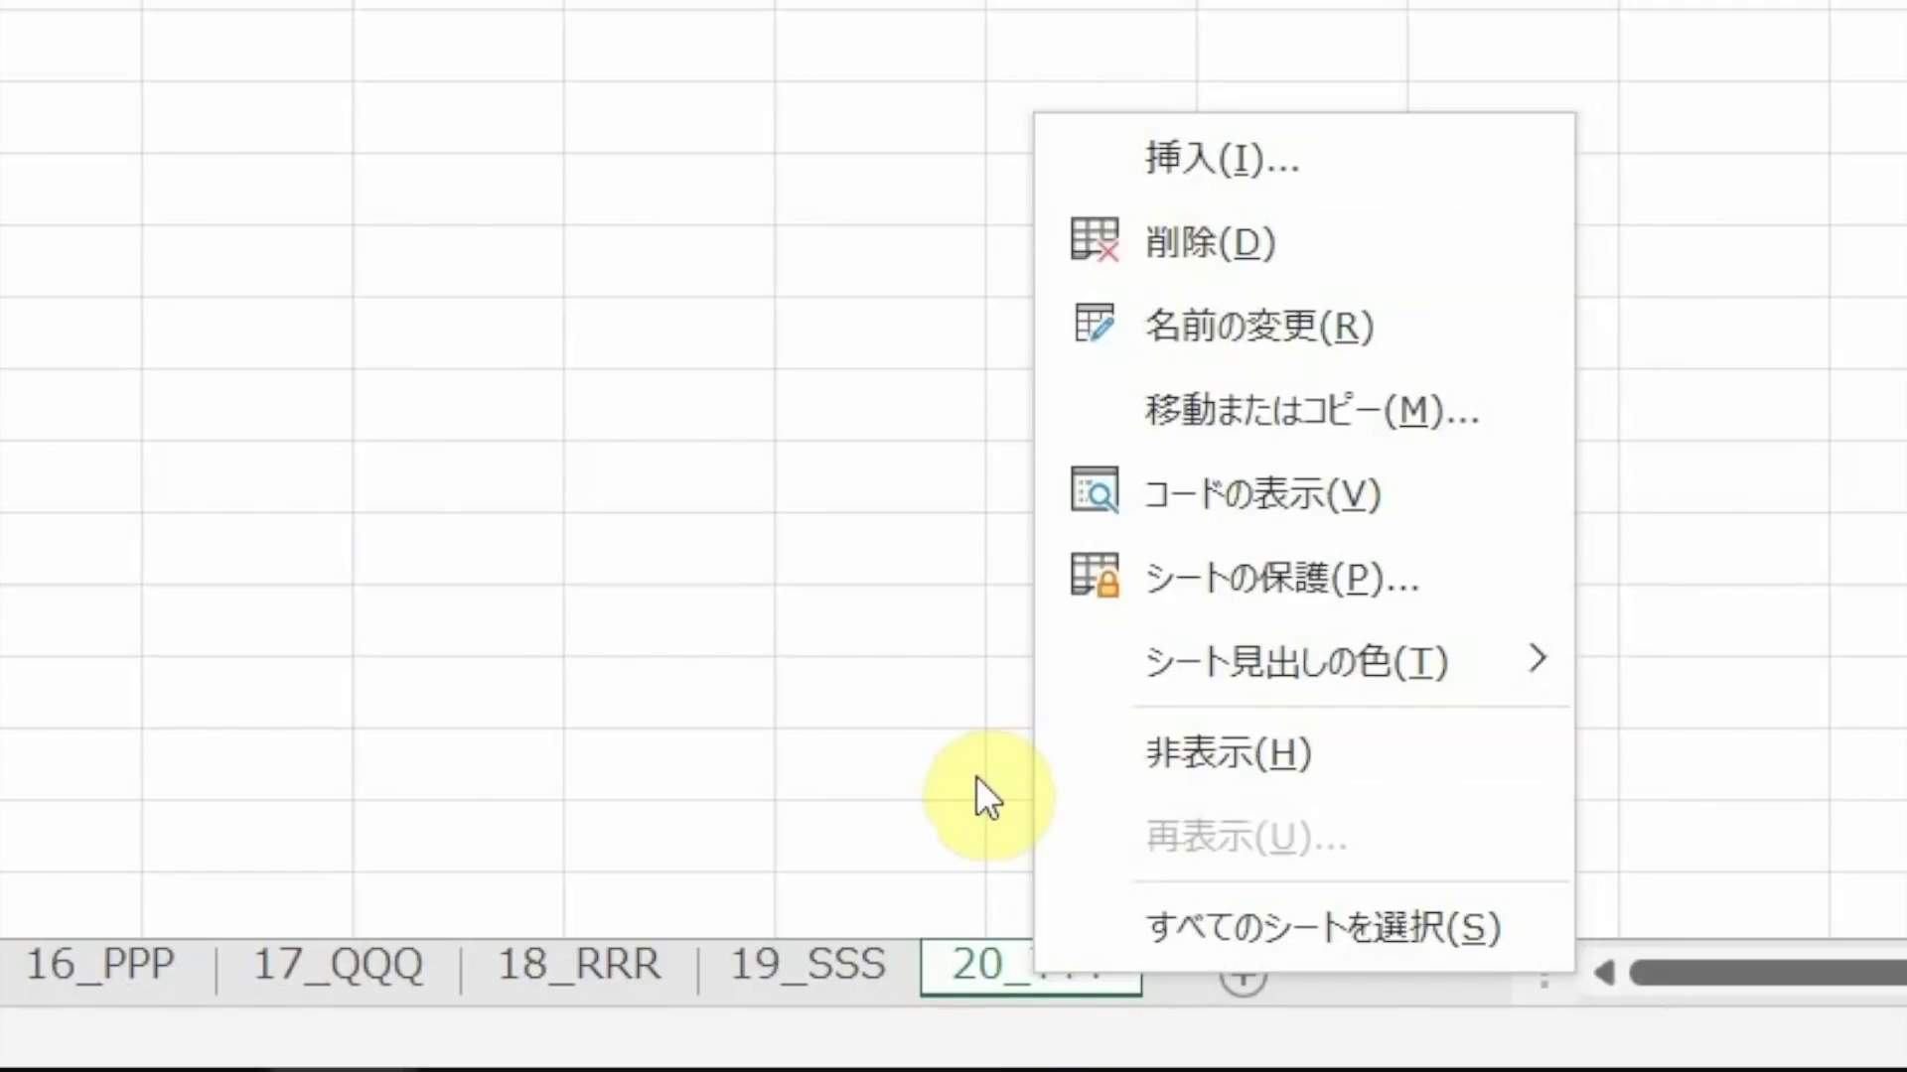
{"action": "left_click", "coordinate": [1028, 967]}
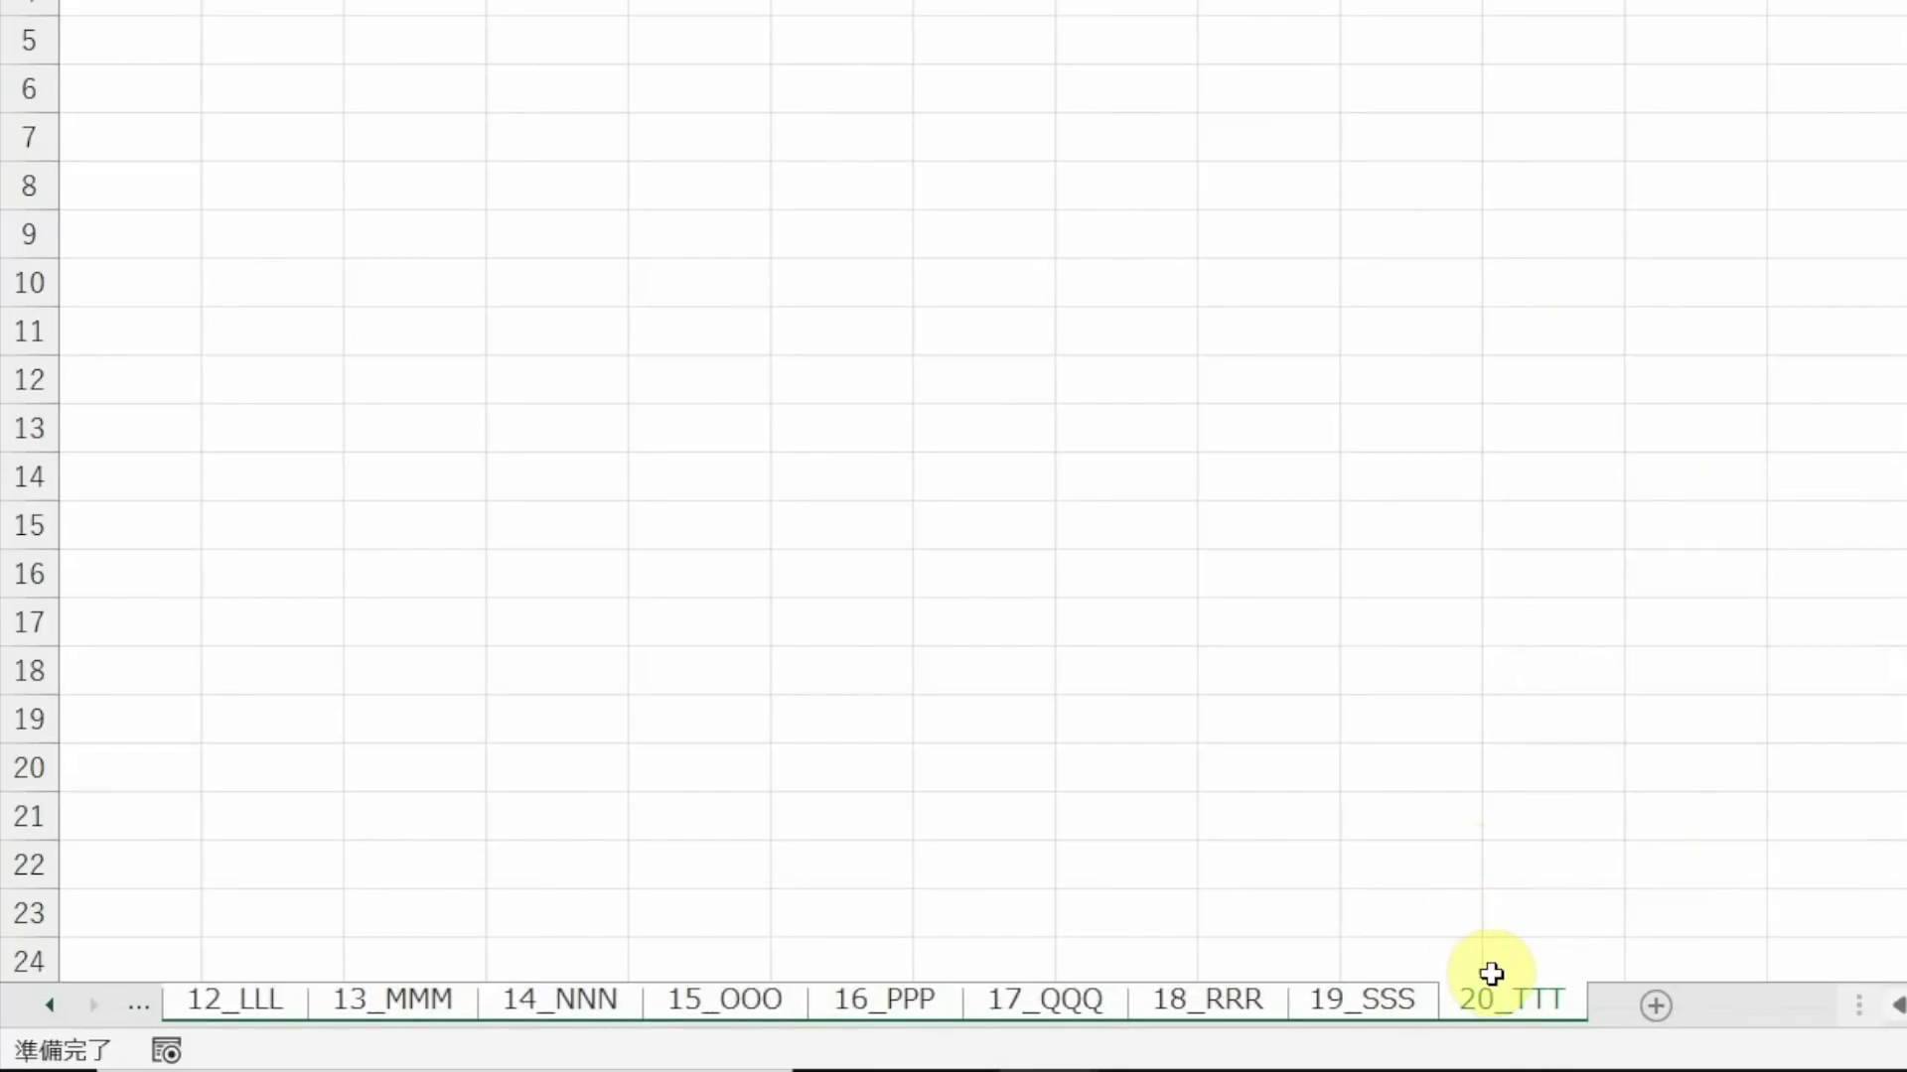
{"action": "type", "text": "="}
{"action": "key", "text": "Escape"}
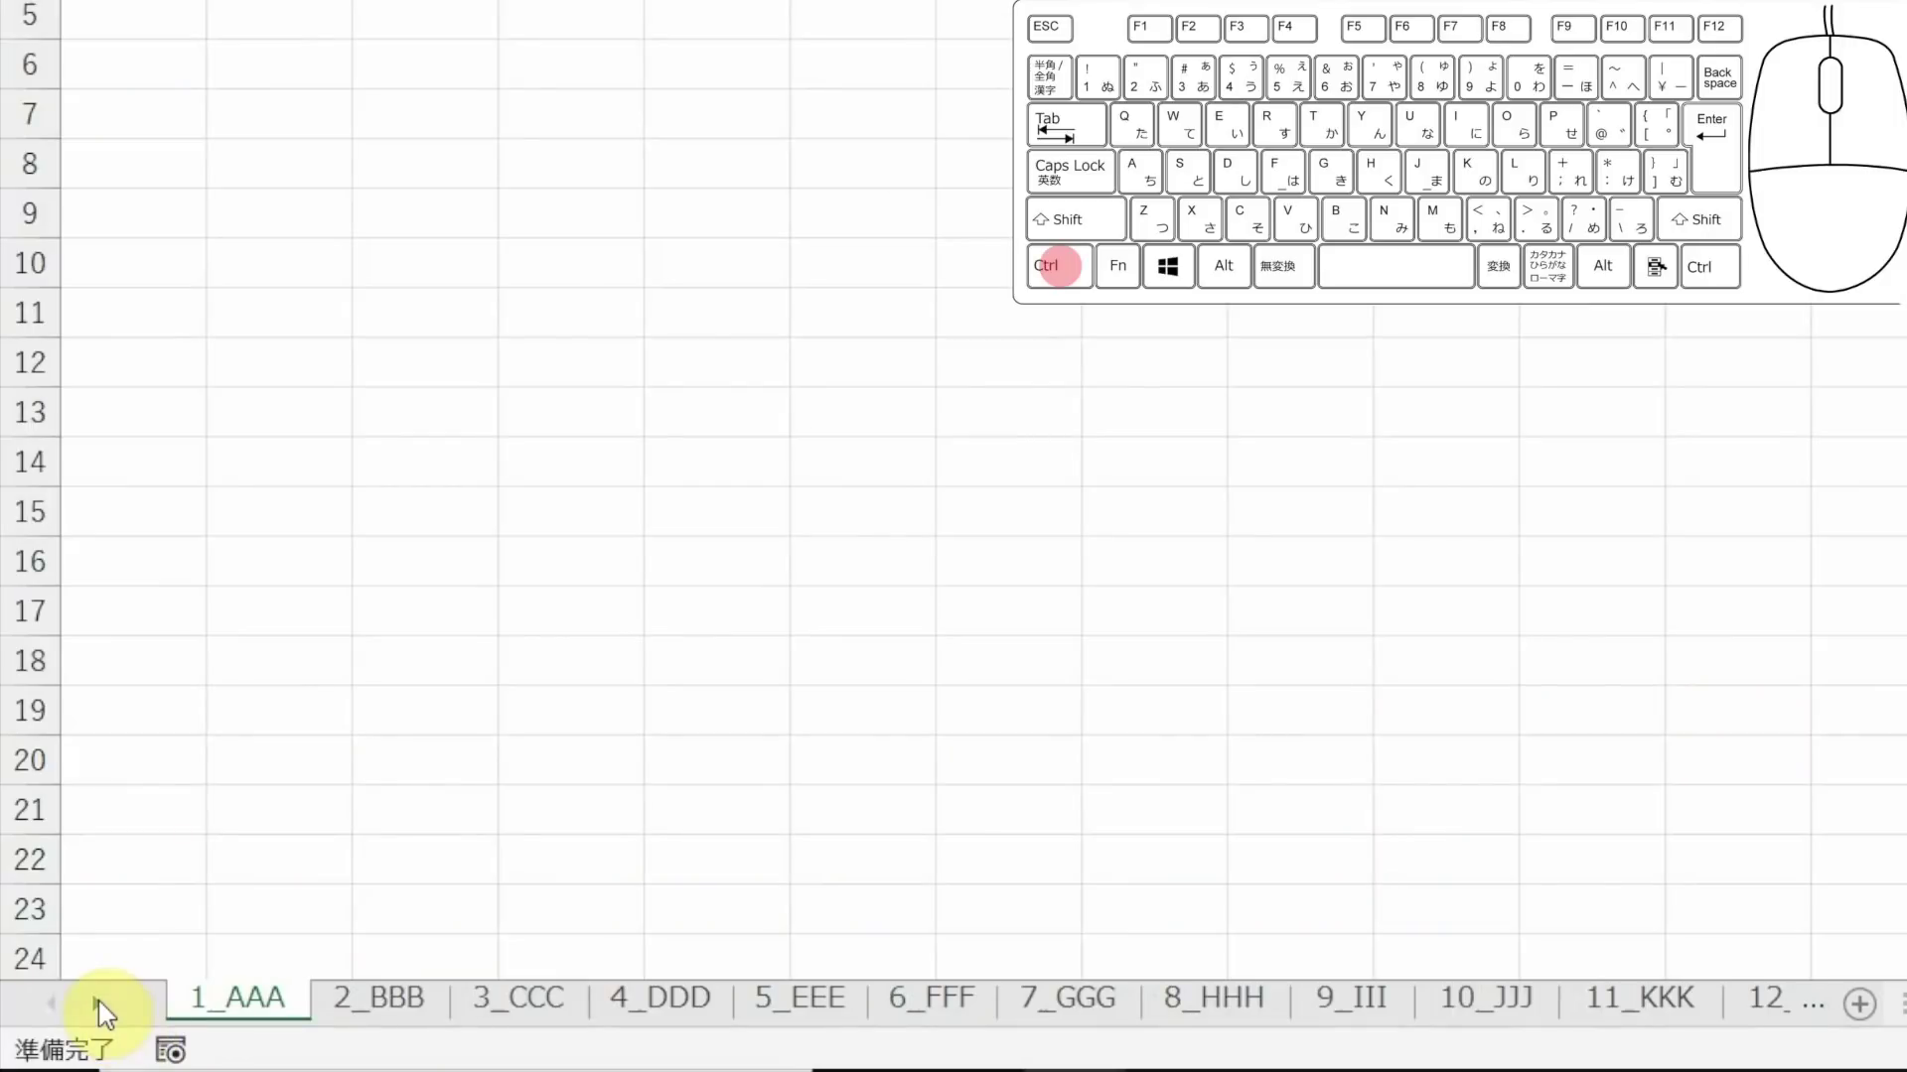
Jump between the first and last sheet tabs and activate the 16_PPP sheet
{"action": "left_click", "coordinate": [102, 1011], "text": "ctrl"}
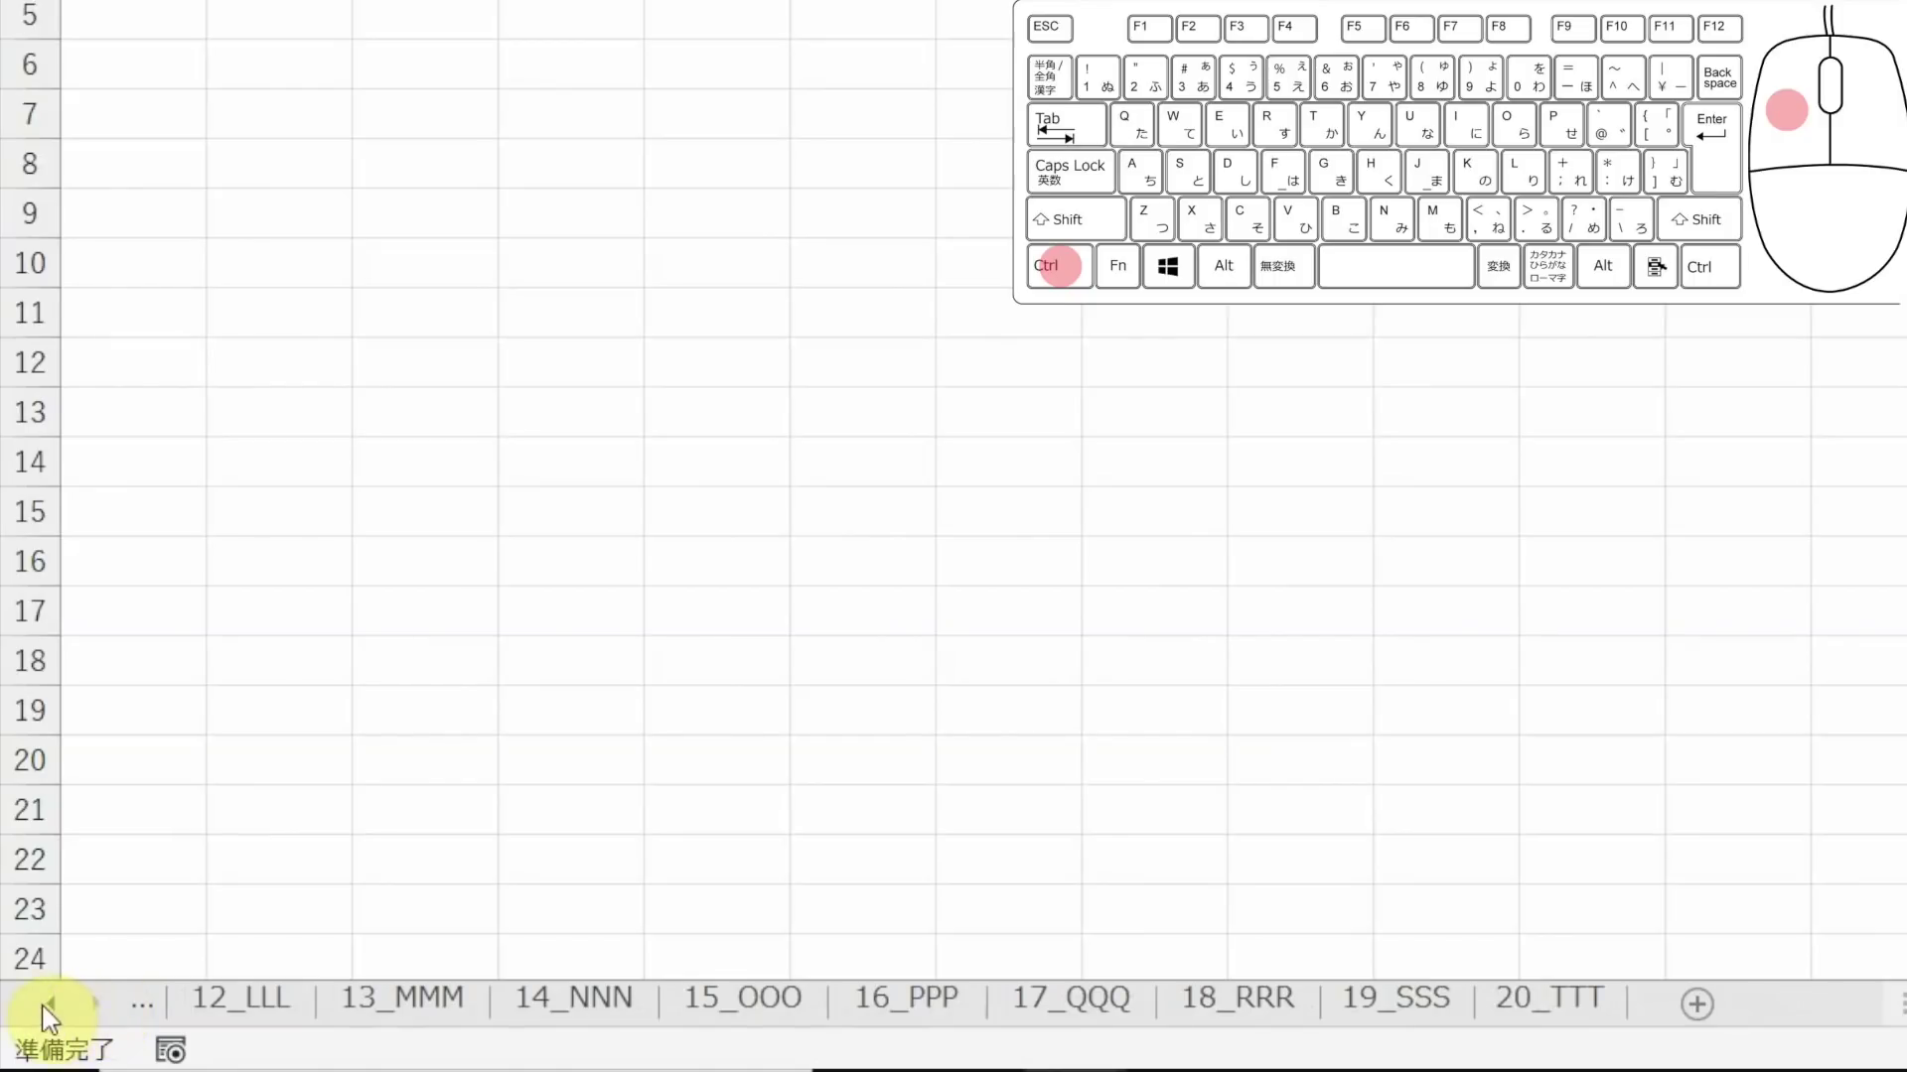
{"action": "left_click", "coordinate": [59, 1005], "text": "ctrl"}
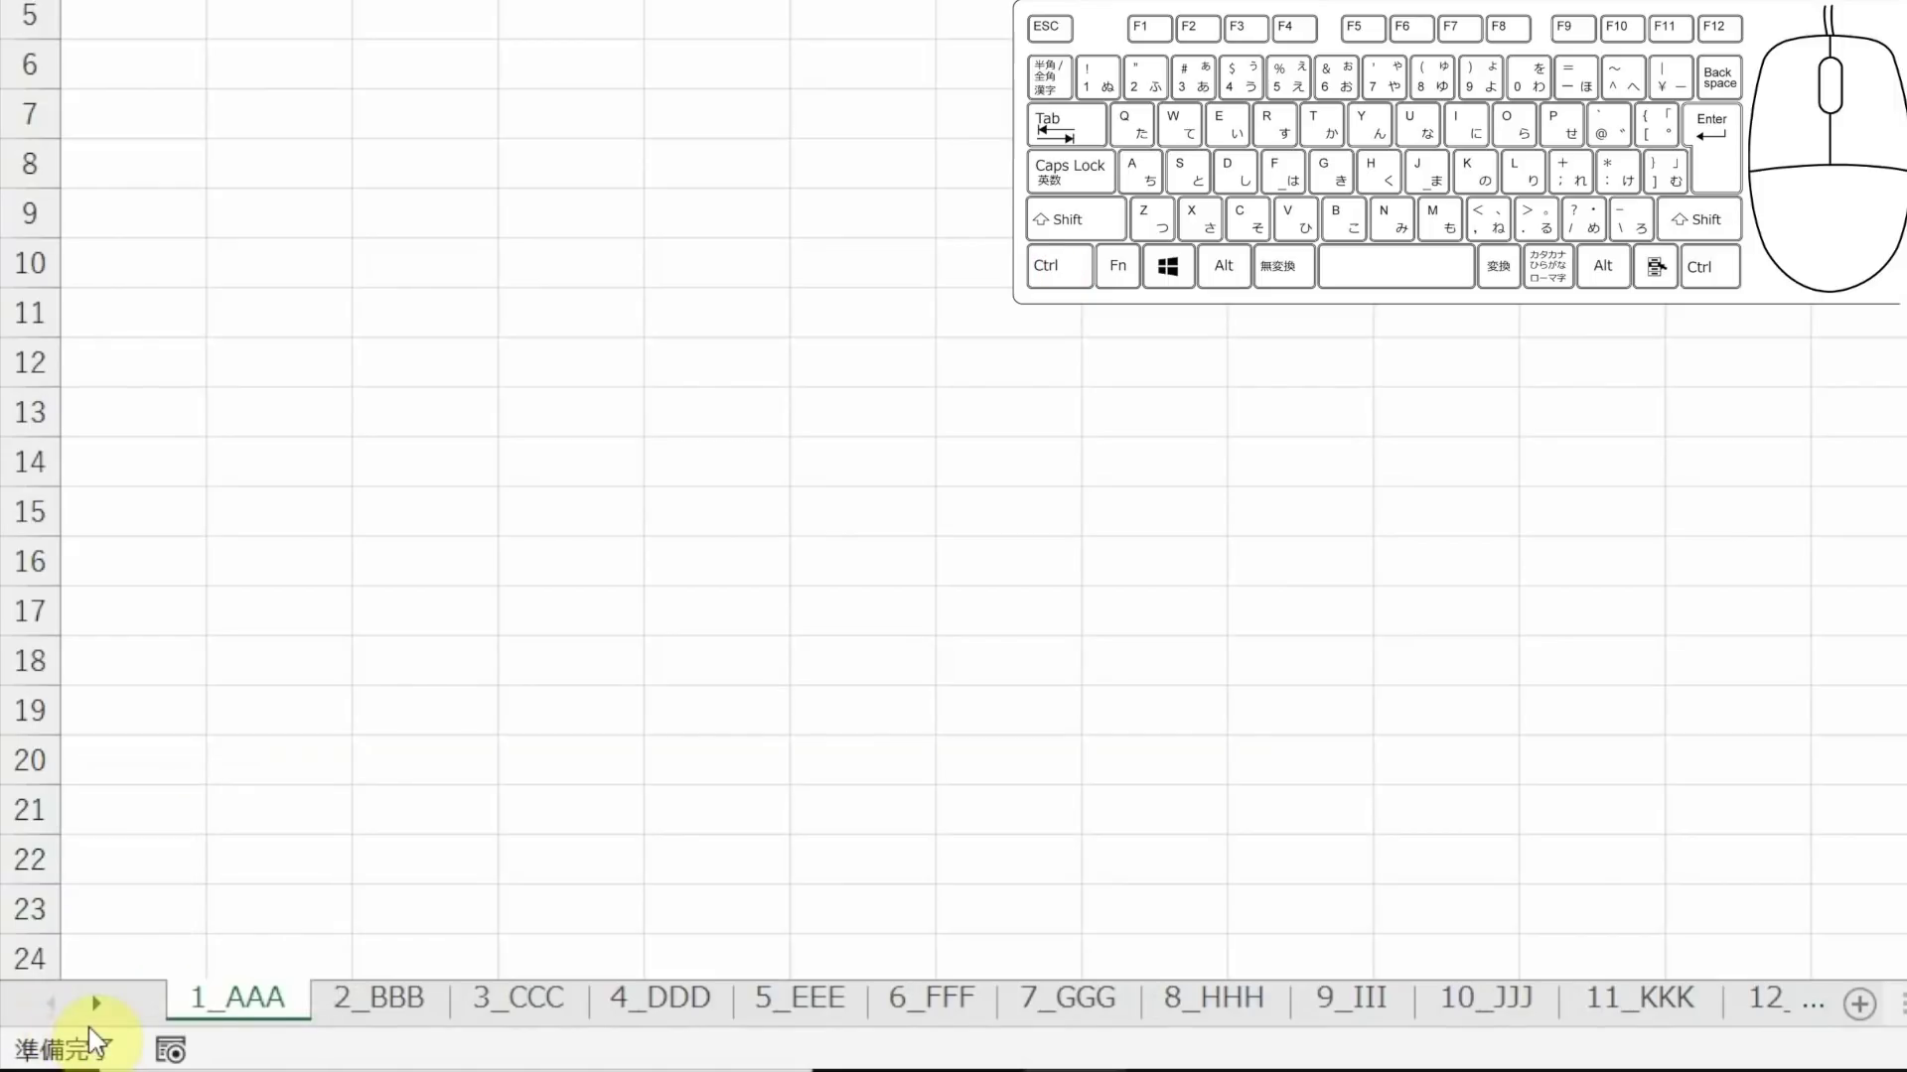
{"action": "left_click", "coordinate": [99, 1005]}
{"action": "left_click", "coordinate": [103, 1005]}
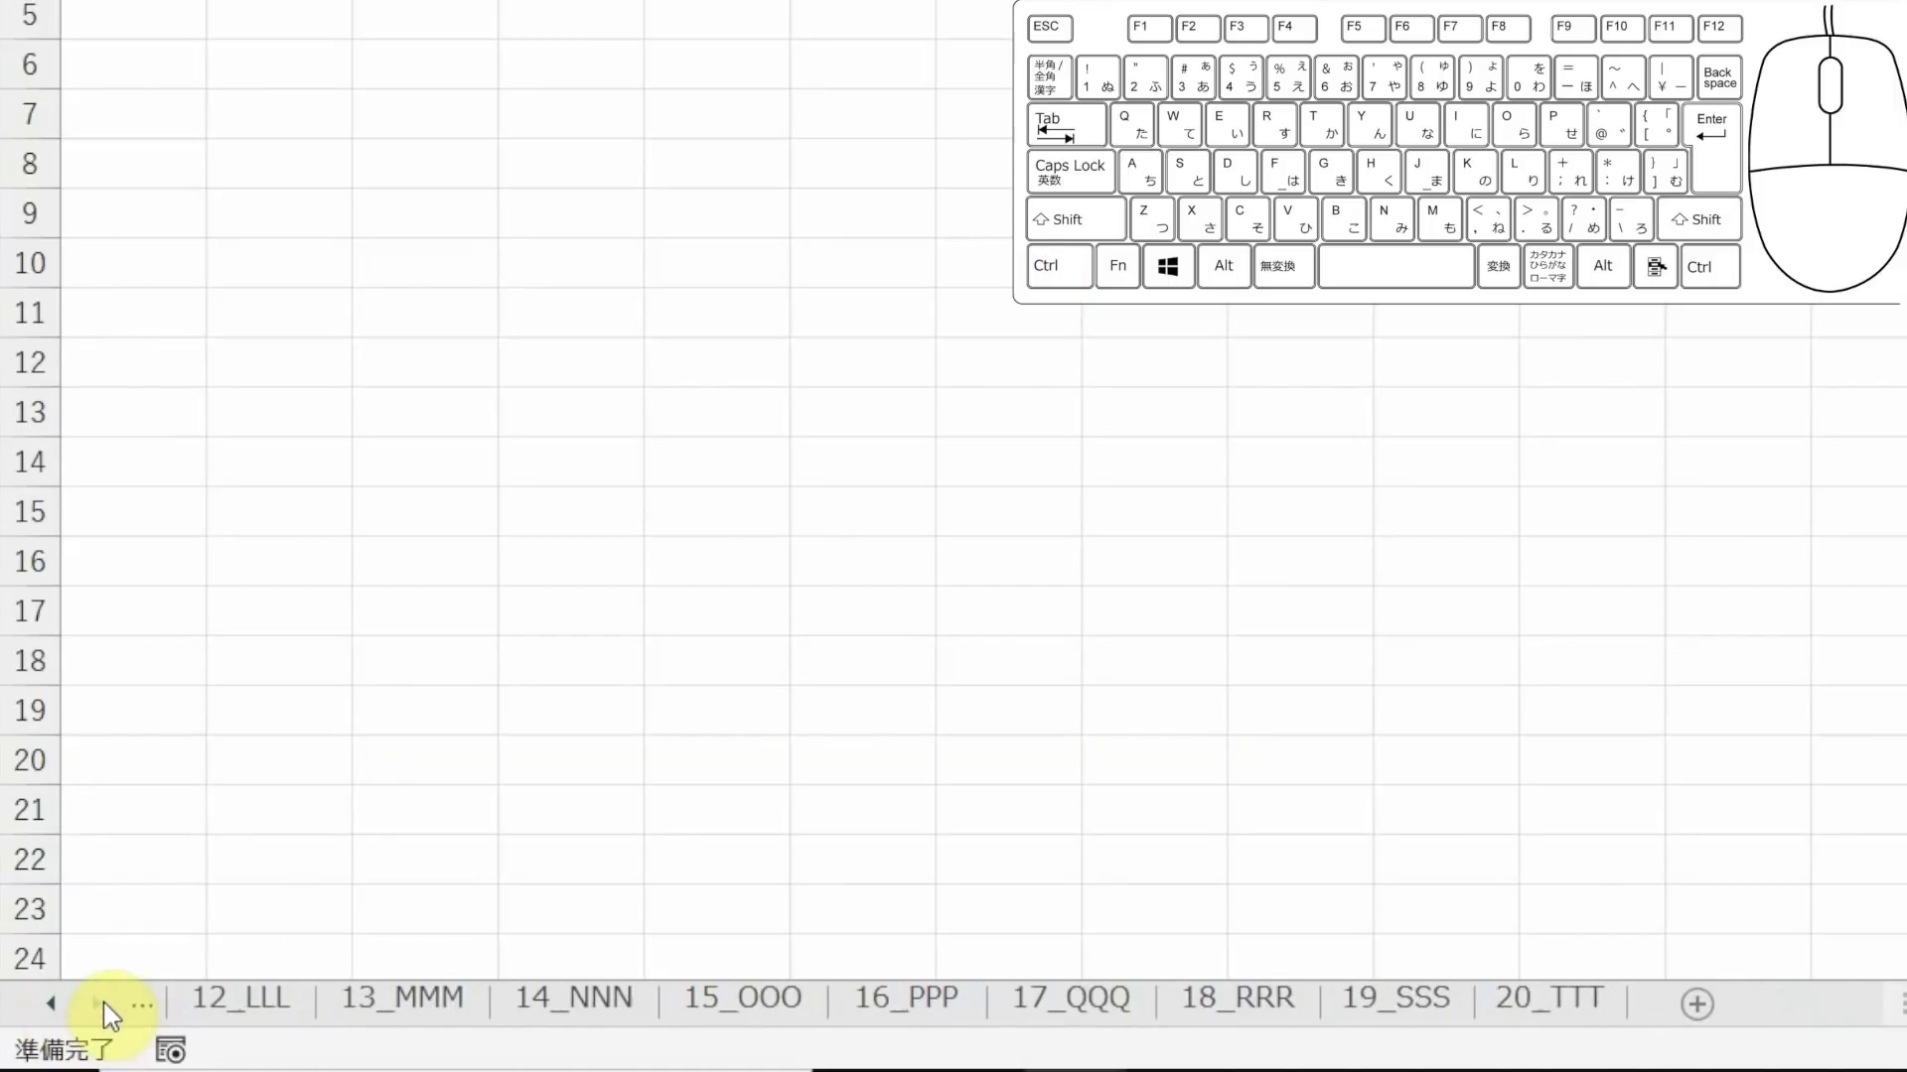
{"action": "left_click", "coordinate": [971, 1011]}
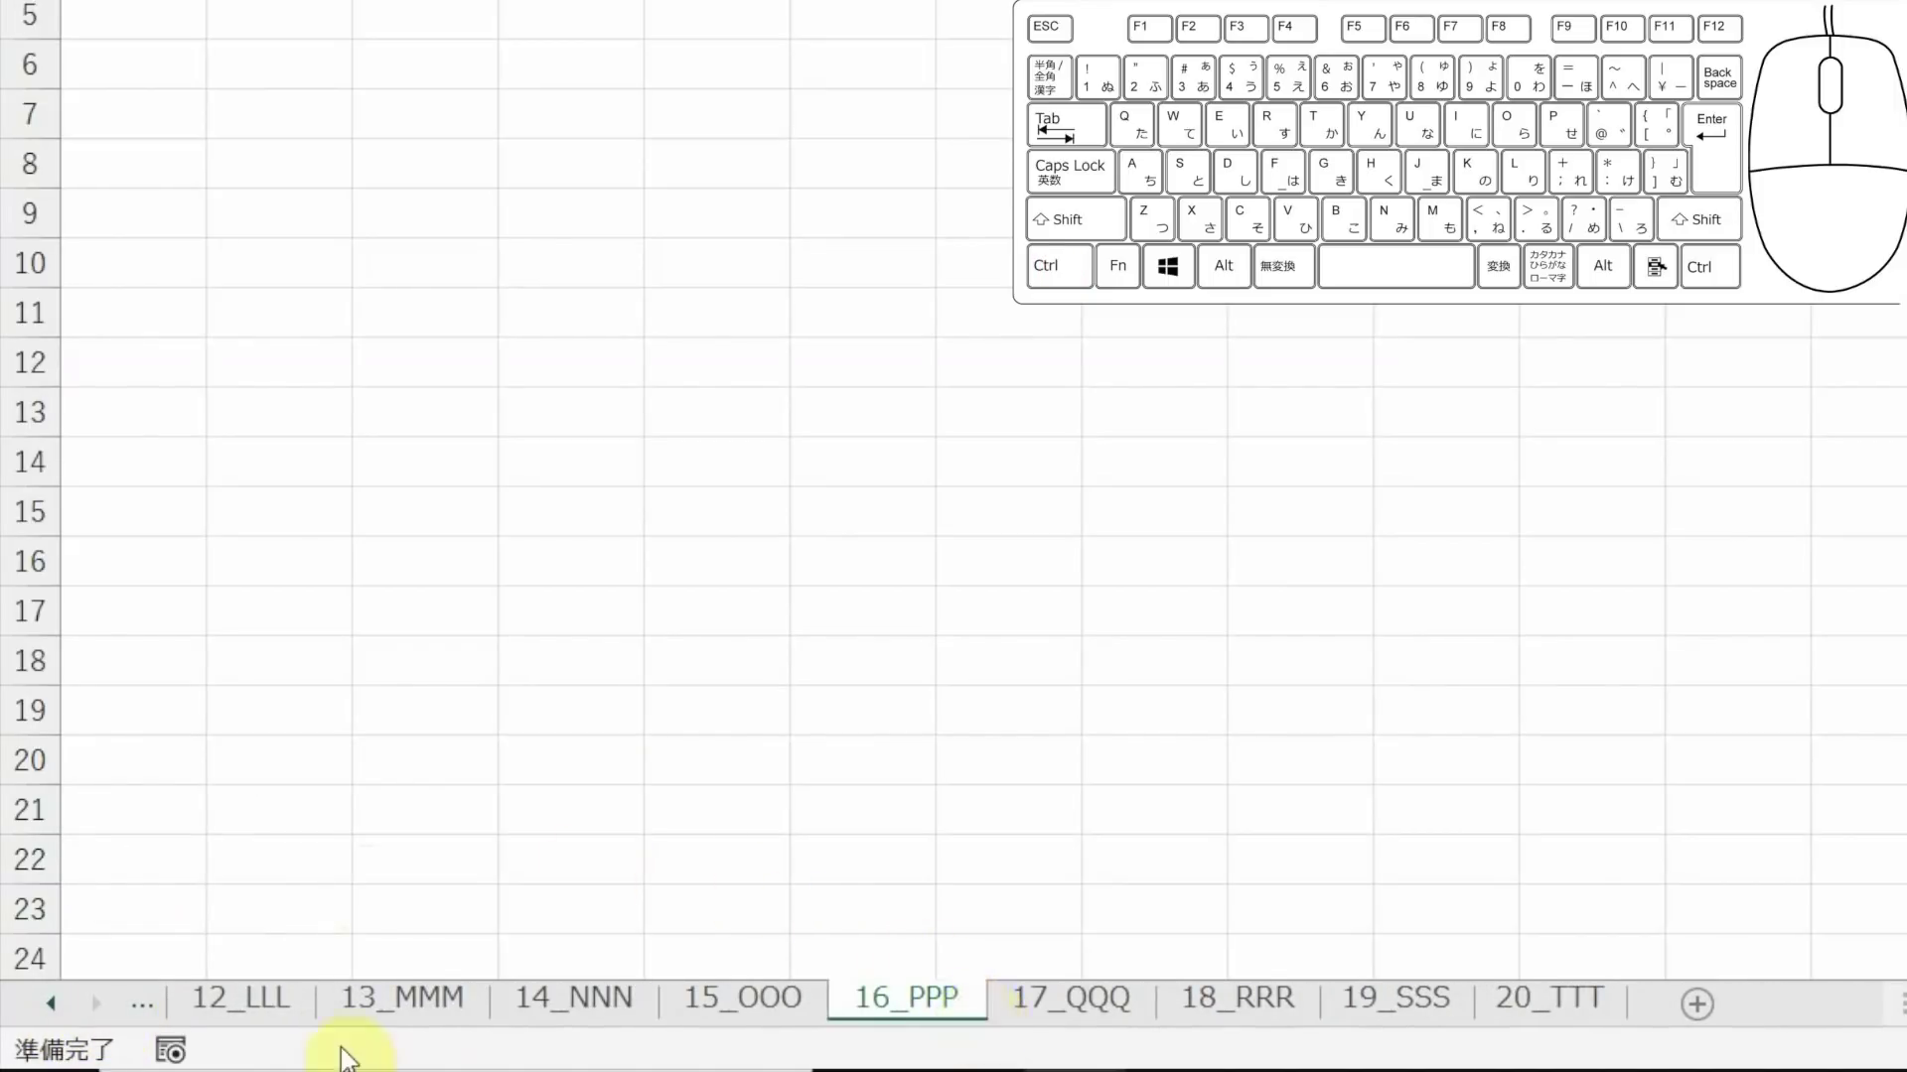
Browse the full sheet list in the シートの選択 dialog, highlight 20_TTT and 9_III, and cancel the dialog
{"action": "right_click", "coordinate": [82, 1025]}
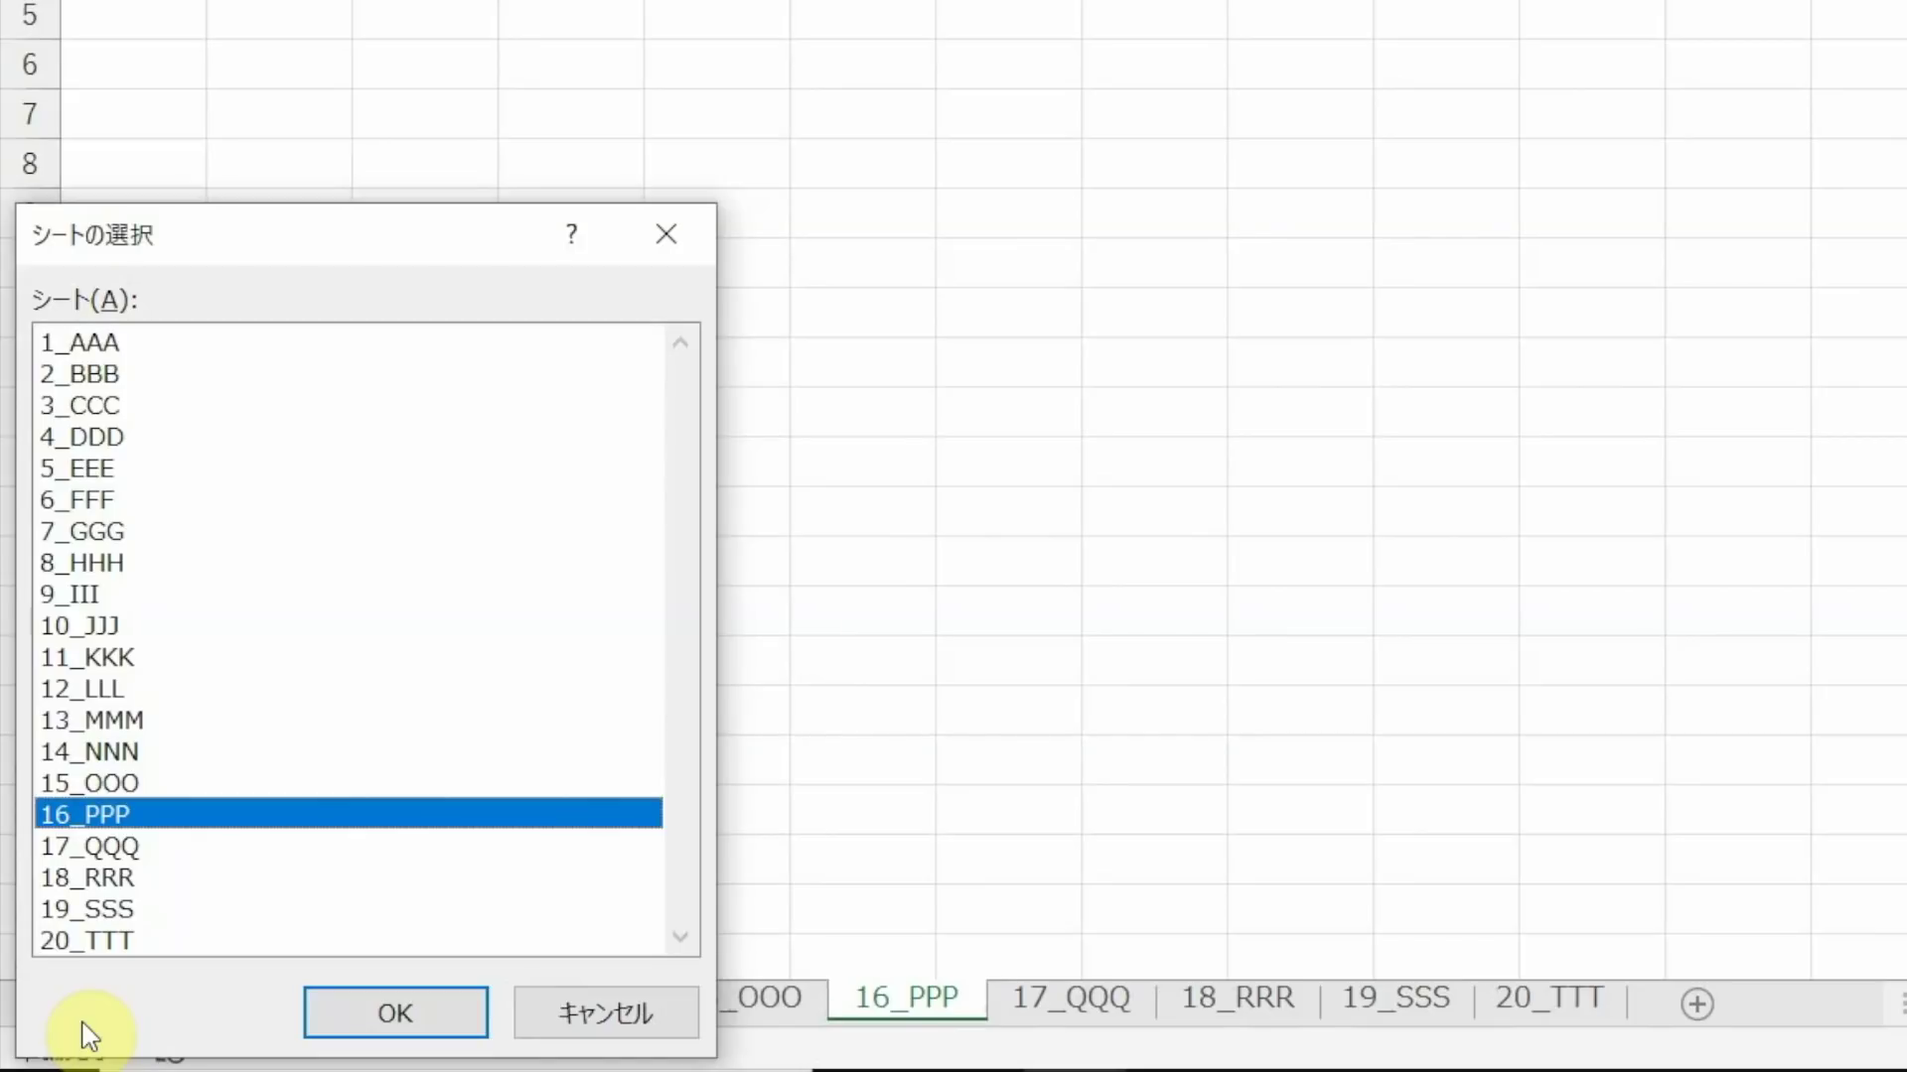
{"action": "key", "text": "Up"}
{"action": "key", "text": "Up"}
{"action": "key", "text": "Up"}
{"action": "key", "text": "Up"}
{"action": "key", "text": "Home"}
{"action": "key", "text": "End"}
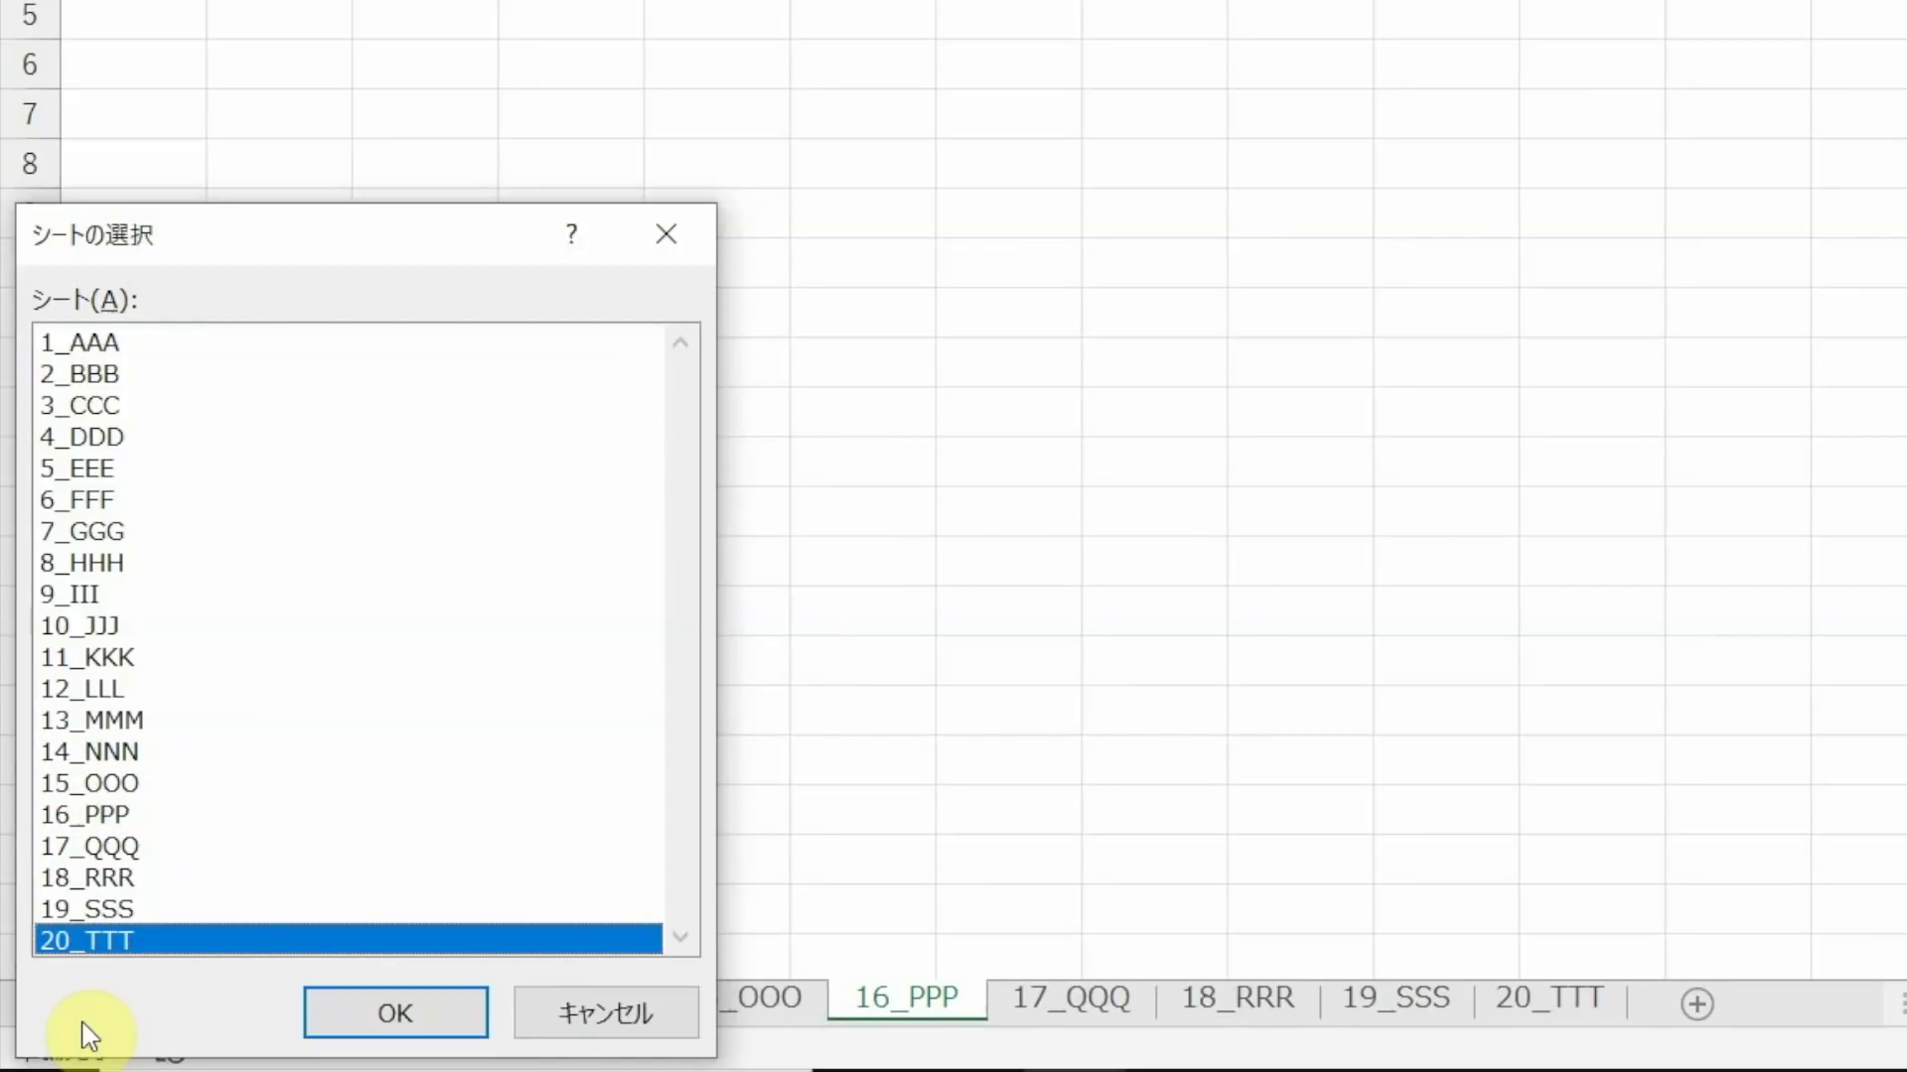
{"action": "key", "text": "9"}
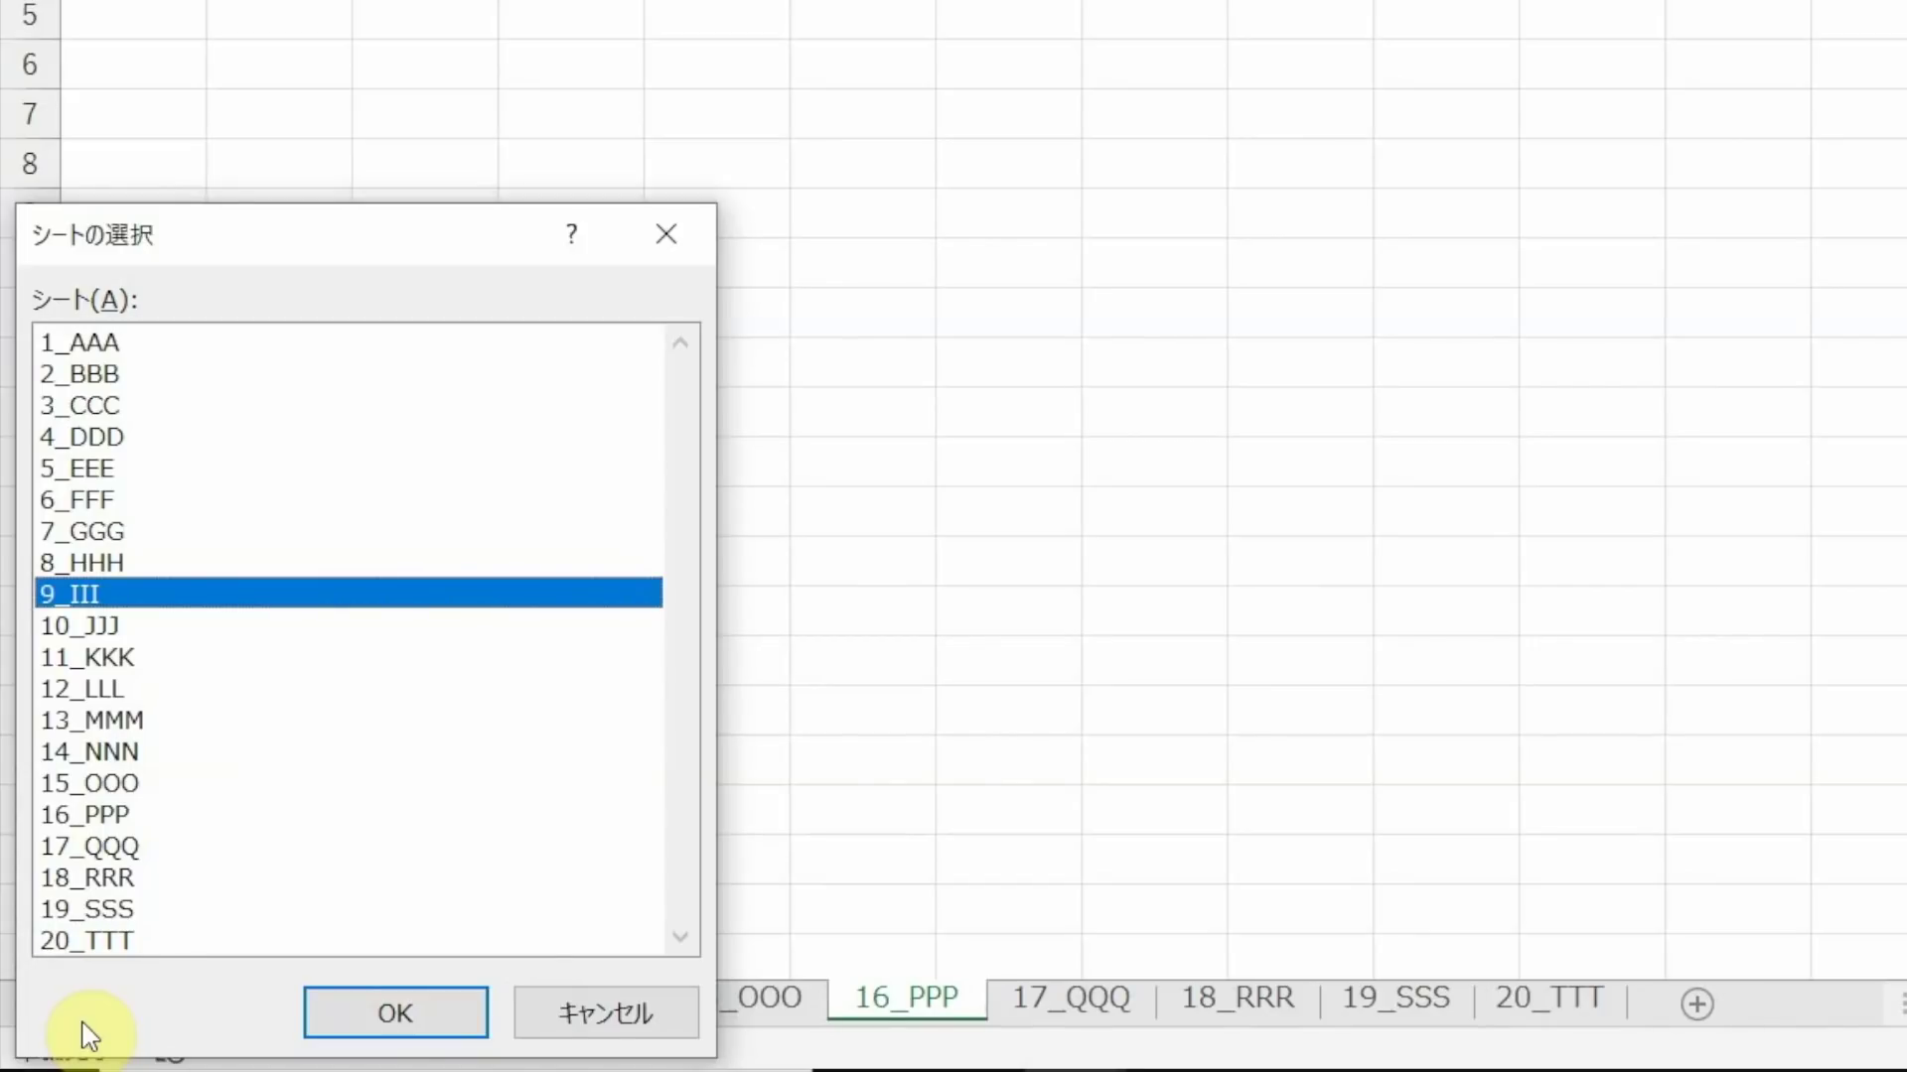
{"action": "key", "text": "Escape"}
{"action": "left_click", "coordinate": [76, 1023]}
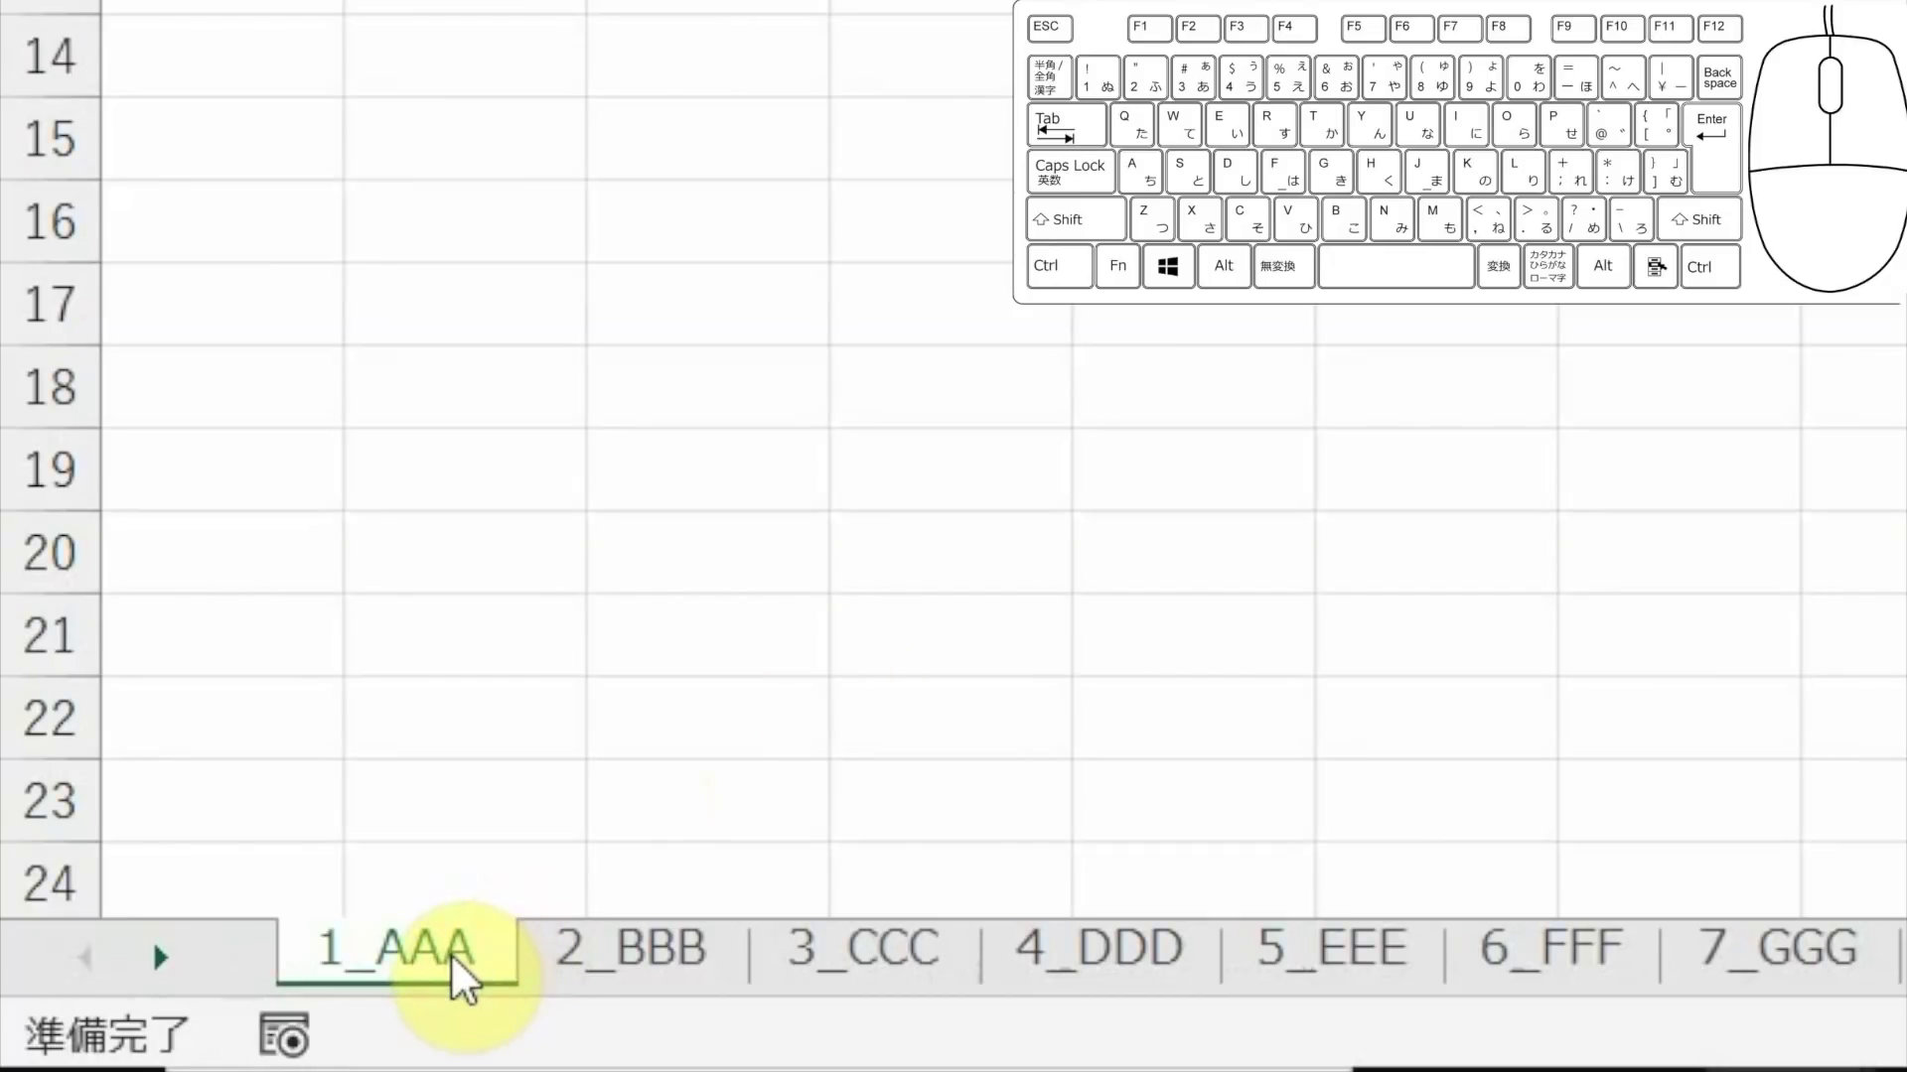
Move the 1_AAA sheet between 4_DDD and 5_EEE, and copy it between 6_FFF and 7_GGG
{"action": "left_click_drag", "start_coordinate": [450, 954], "coordinate": [1325, 795]}
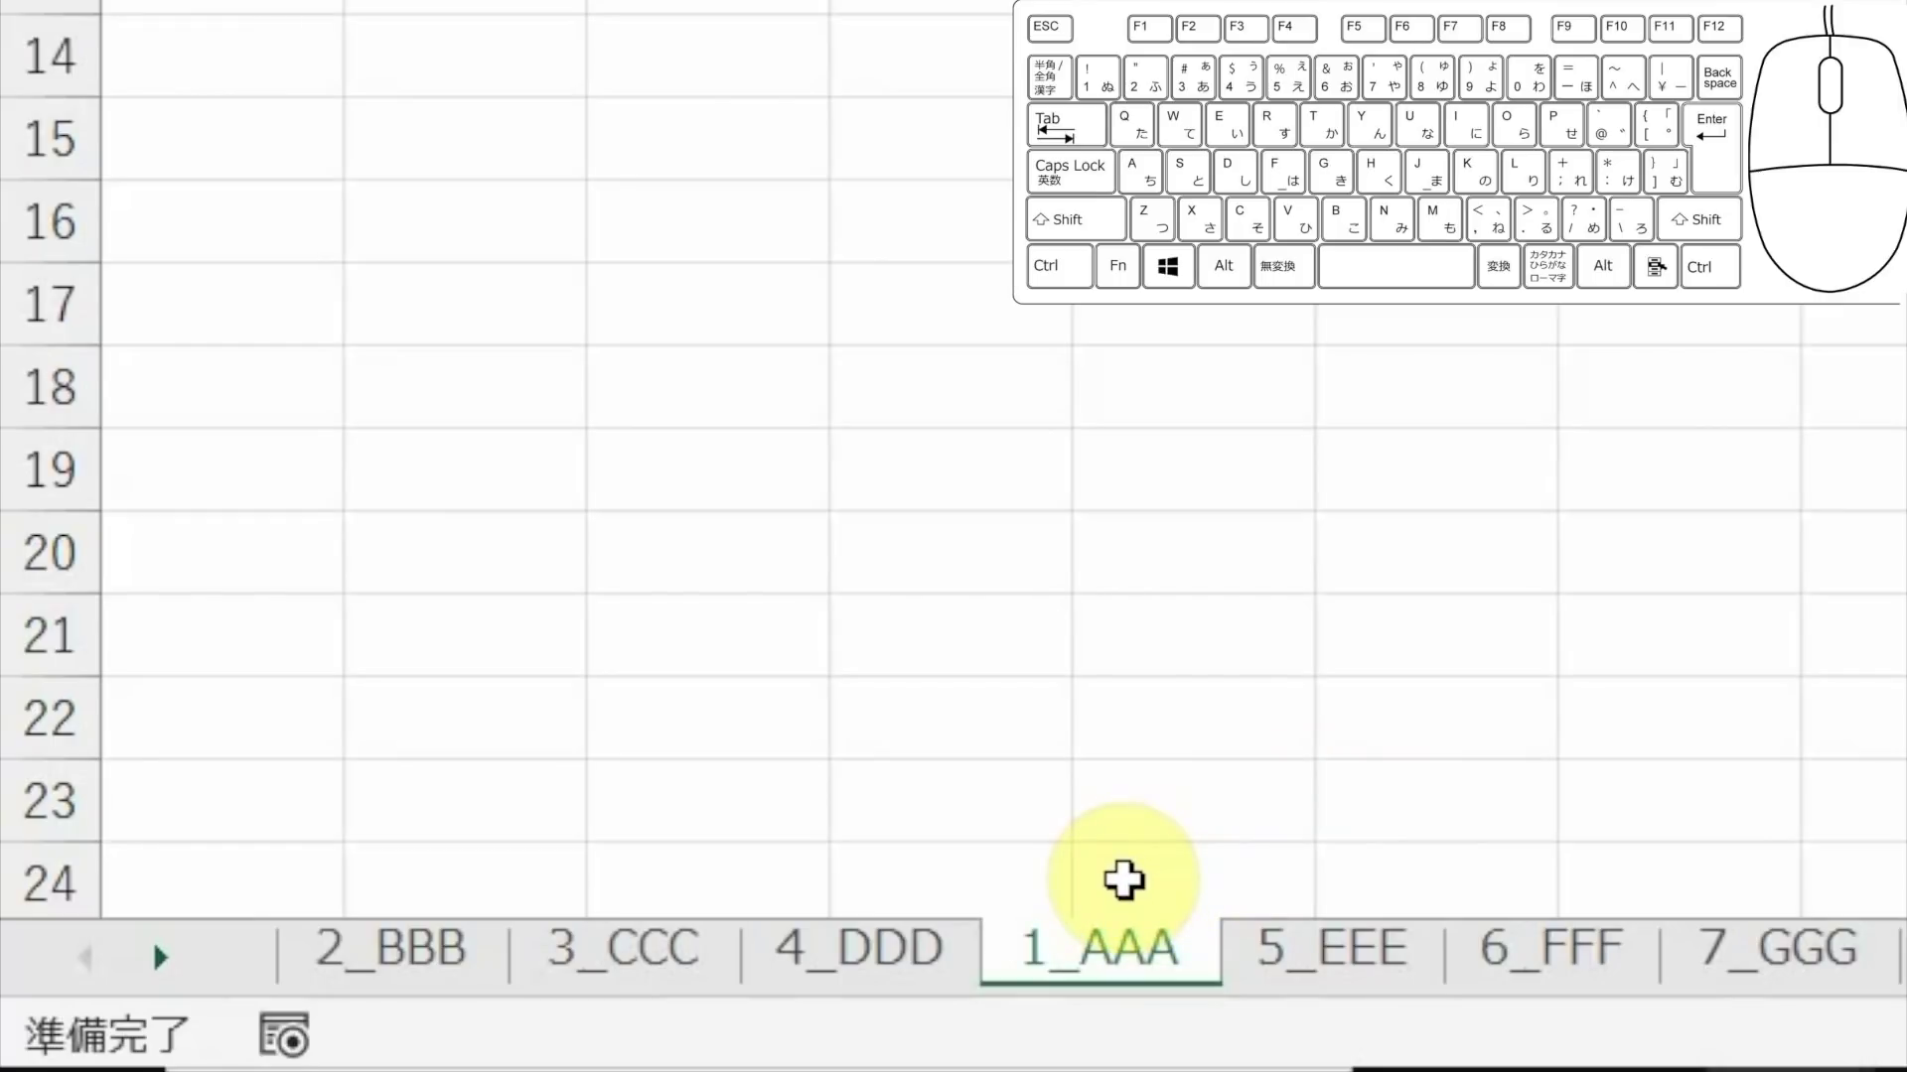
{"action": "left_click_drag", "start_coordinate": [1116, 943], "coordinate": [1673, 808]}
{"action": "key", "text": "ctrl"}
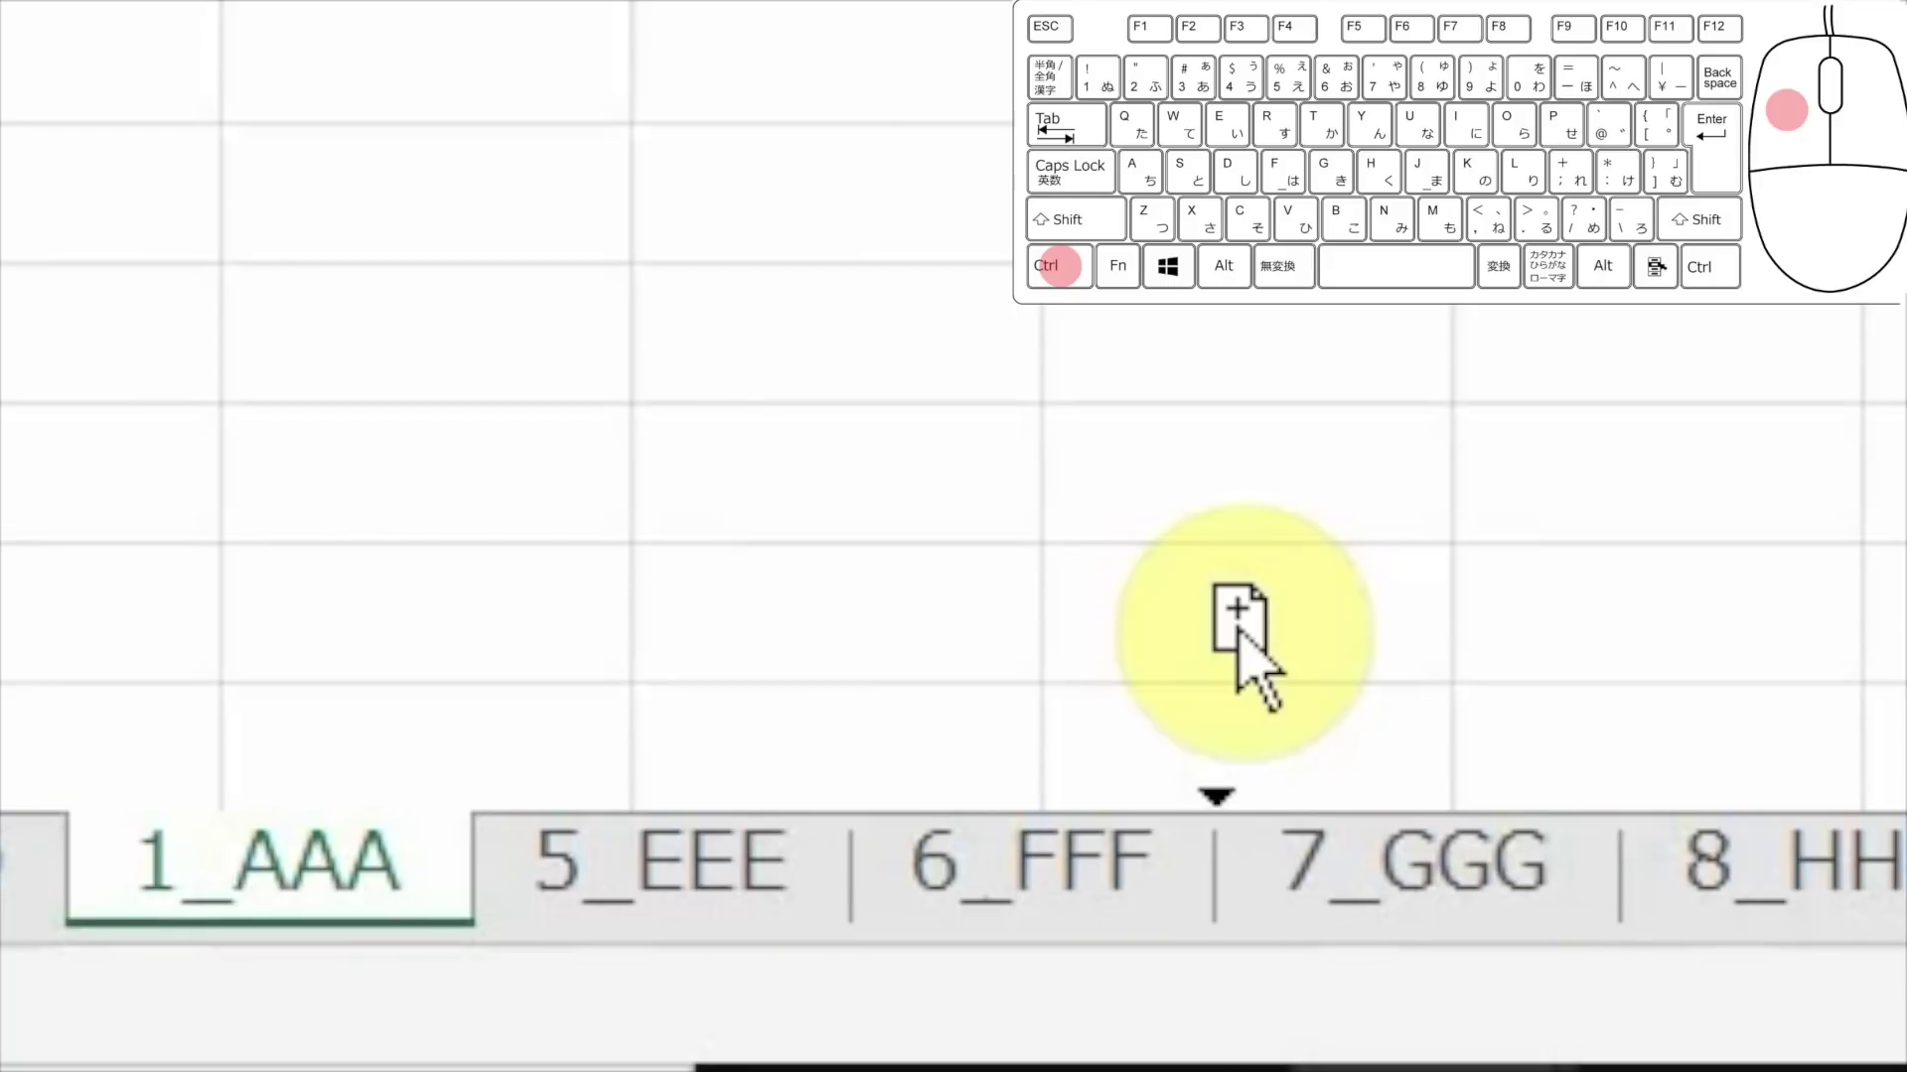
{"action": "left_click_drag", "start_coordinate": [1238, 638], "coordinate": [1221, 601]}
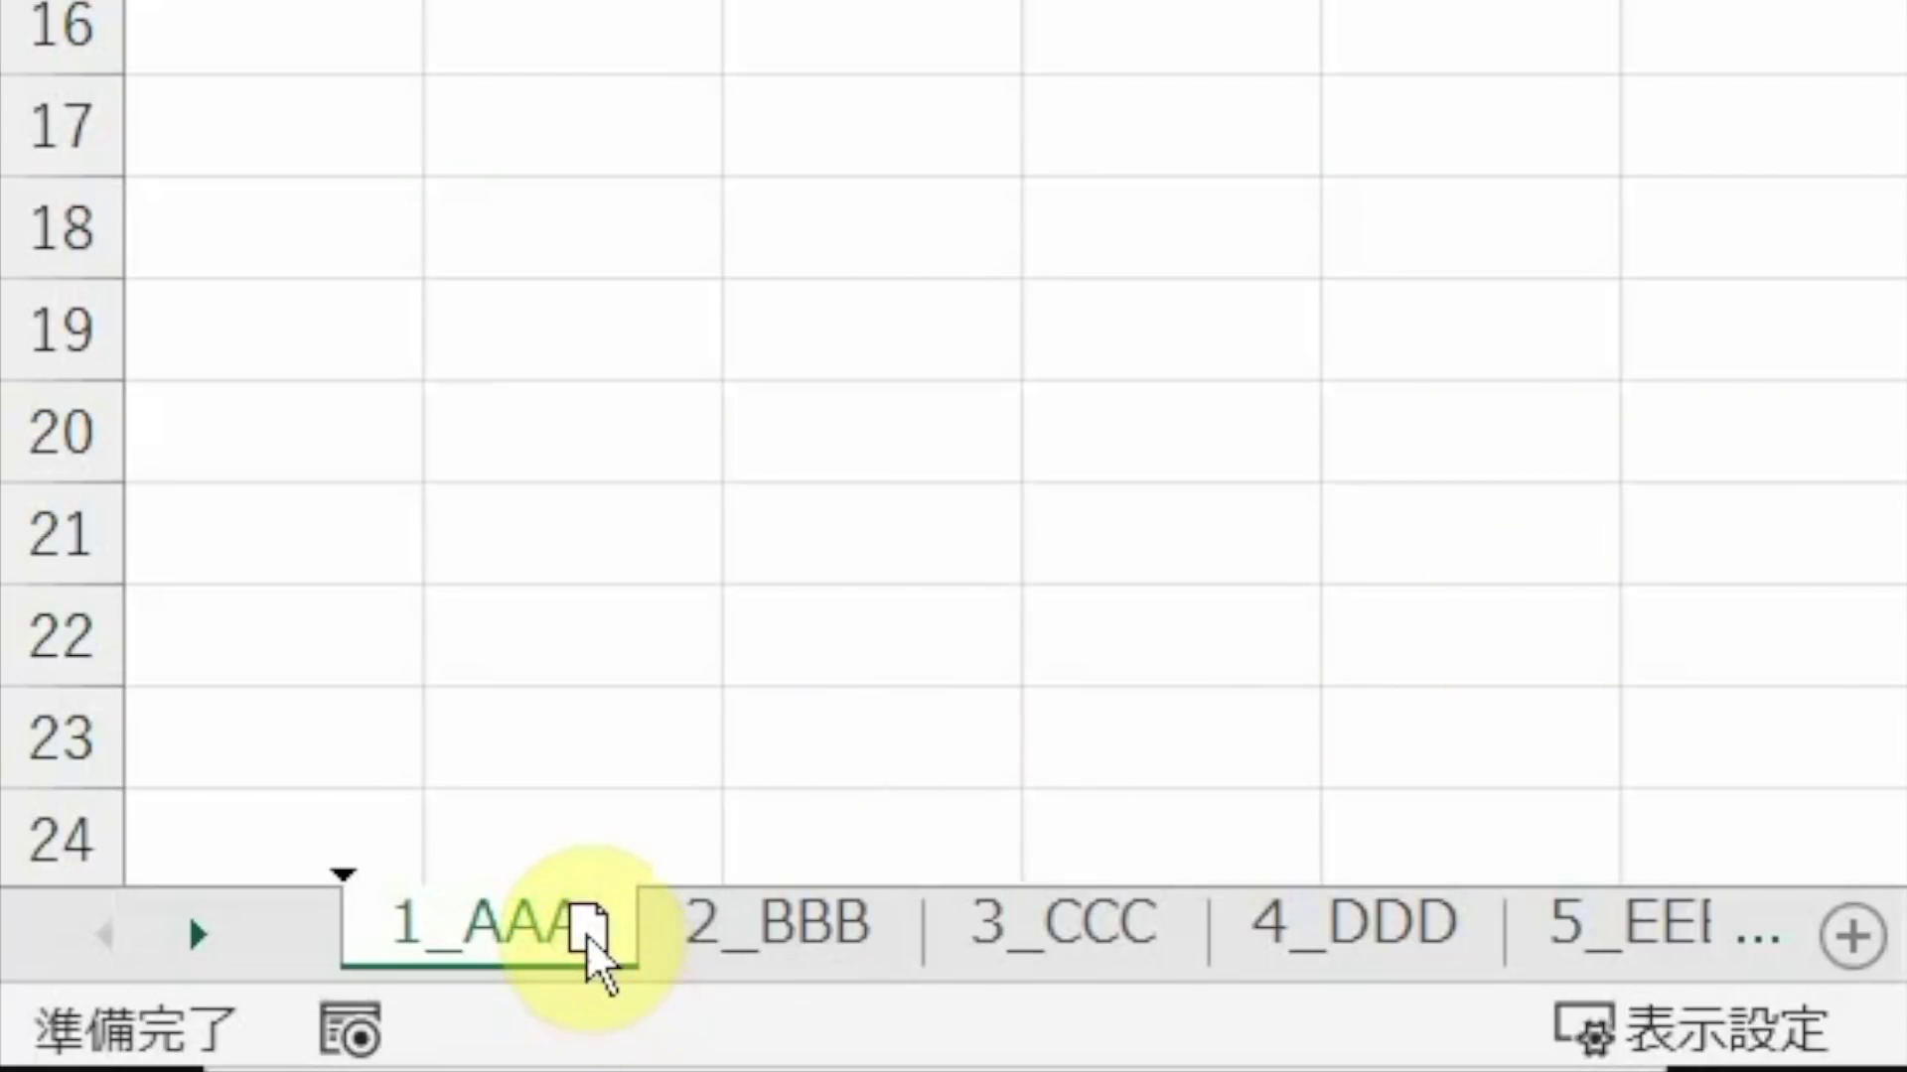
Move or copy the 1_AAA sheet into the 会員リスト workbook, between the 仙台 and 東京 sheets
{"action": "left_click", "coordinate": [170, 1032]}
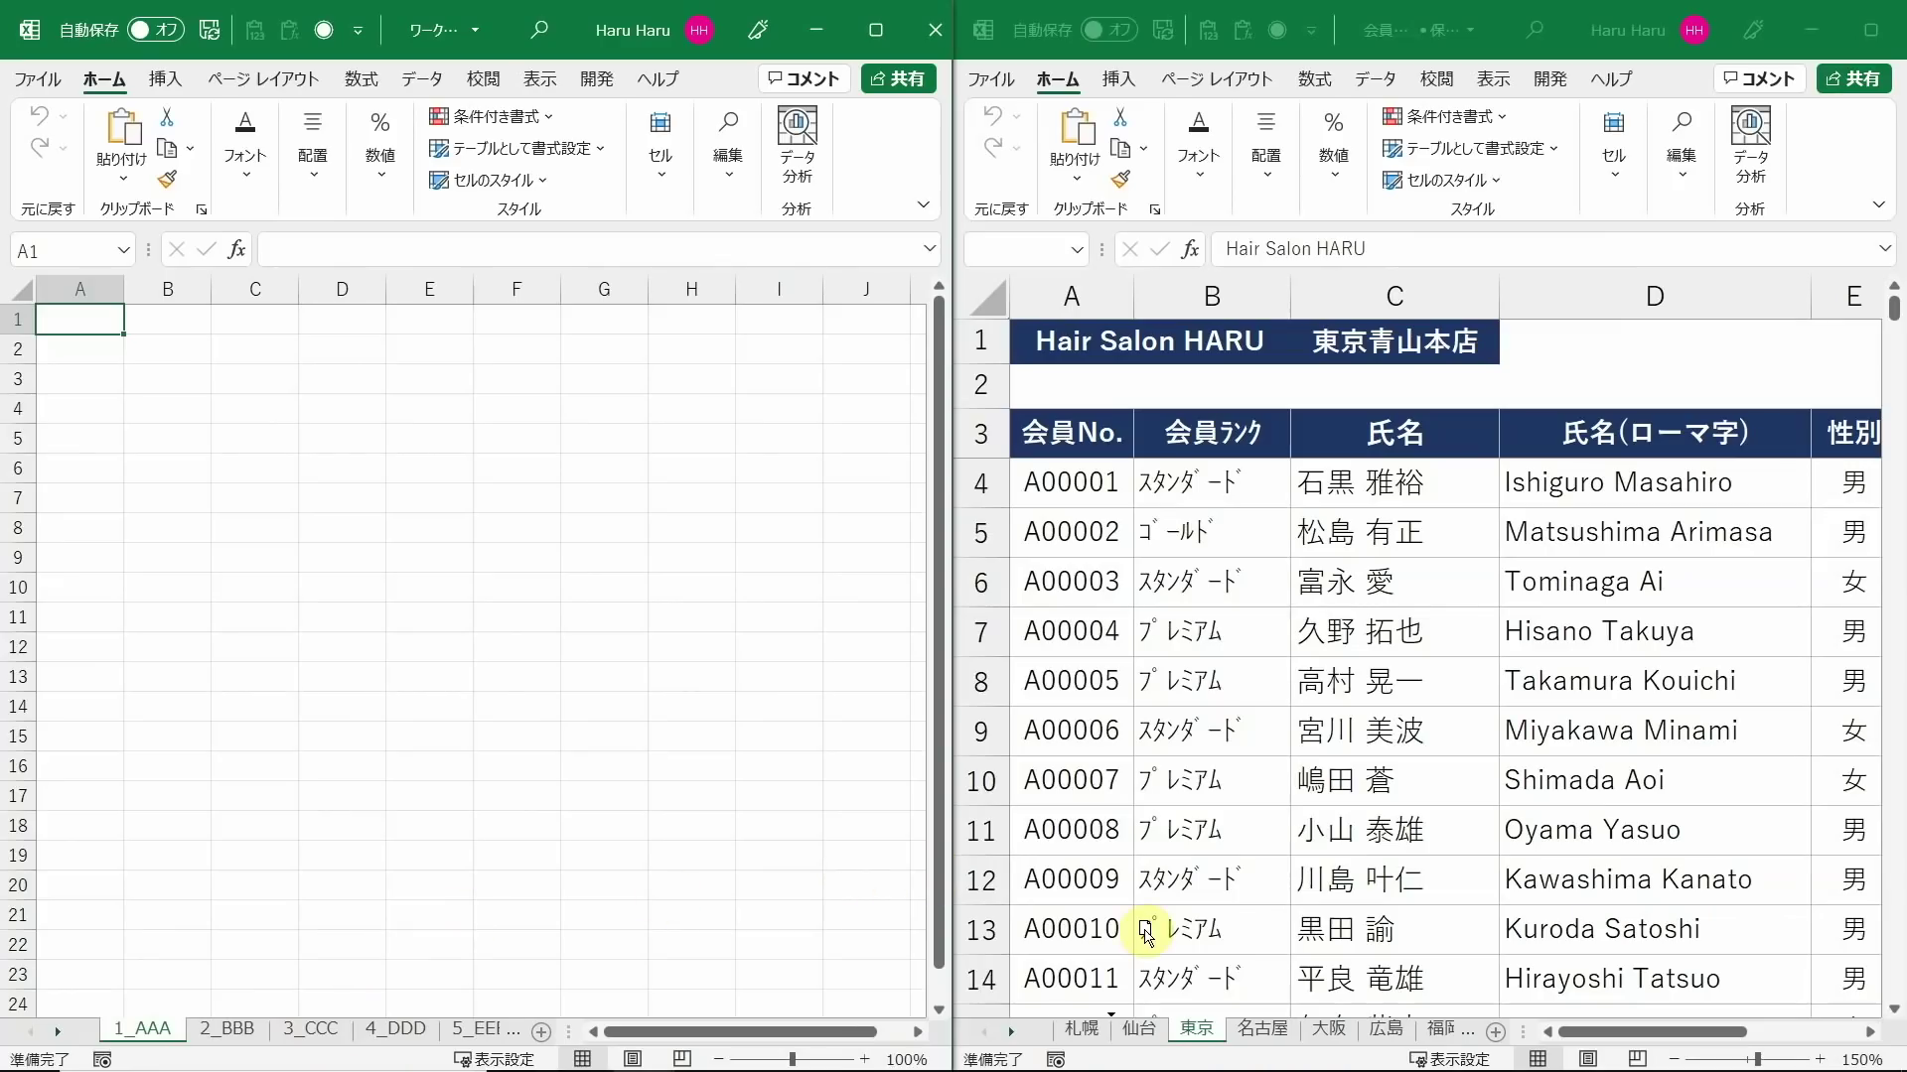
{"action": "left_click_drag", "start_coordinate": [1145, 933], "coordinate": [1144, 933]}
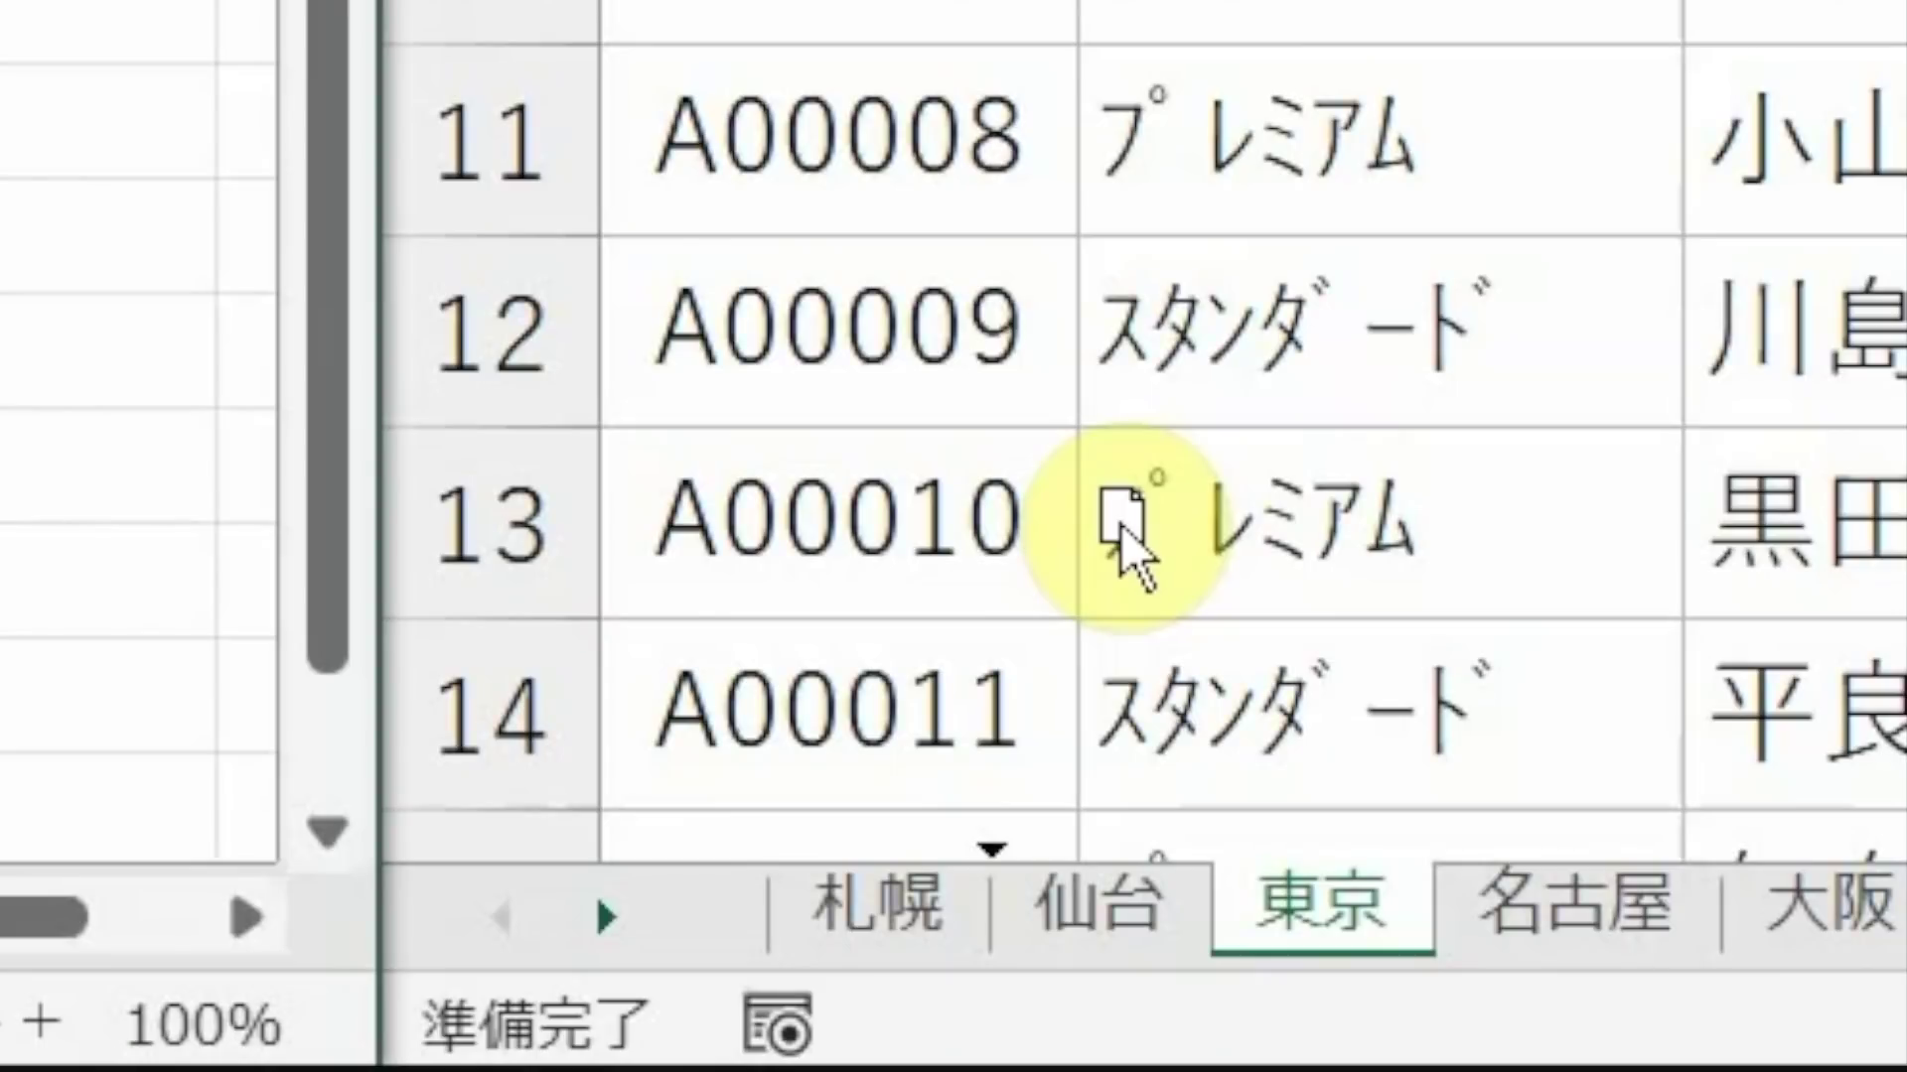
{"action": "left_click_drag", "start_coordinate": [1120, 526], "coordinate": [1122, 529]}
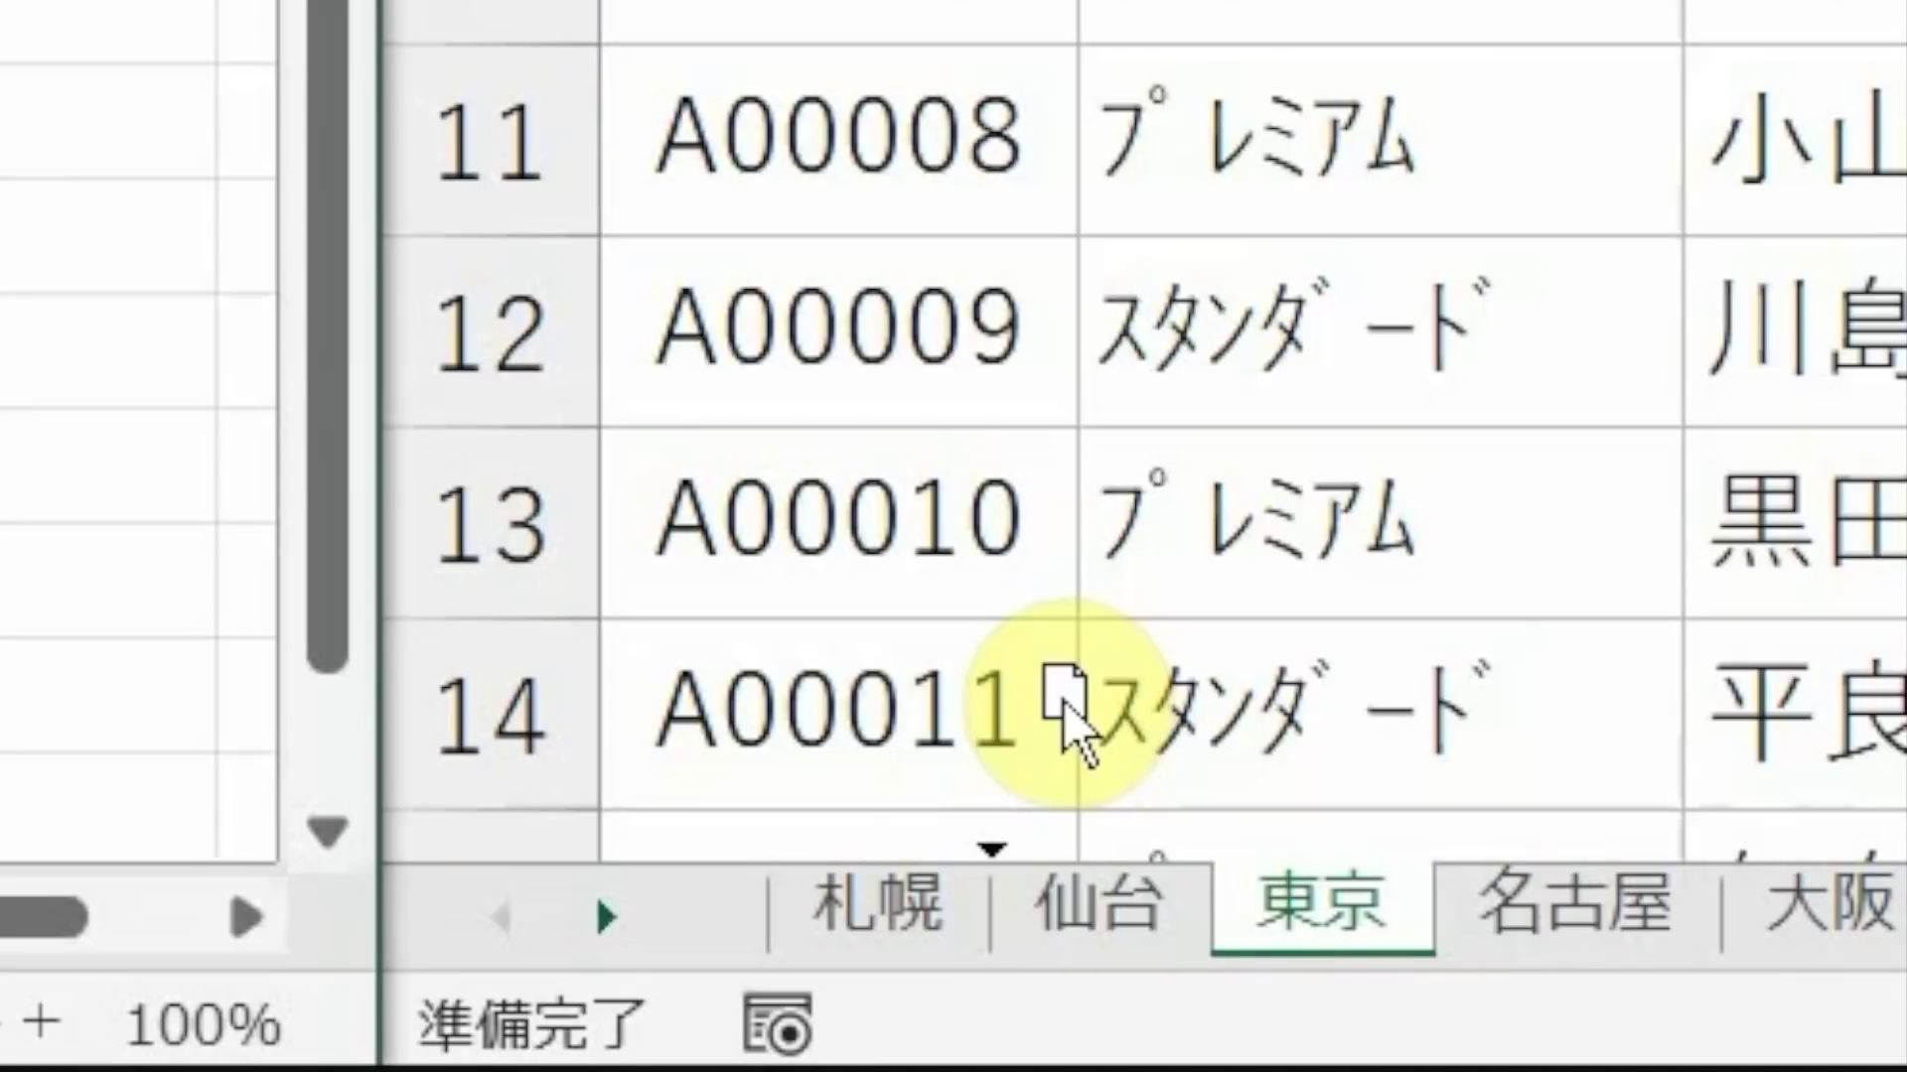
{"action": "key", "text": "ctrl"}
{"action": "left_click_drag", "start_coordinate": [1062, 685], "coordinate": [1059, 694]}
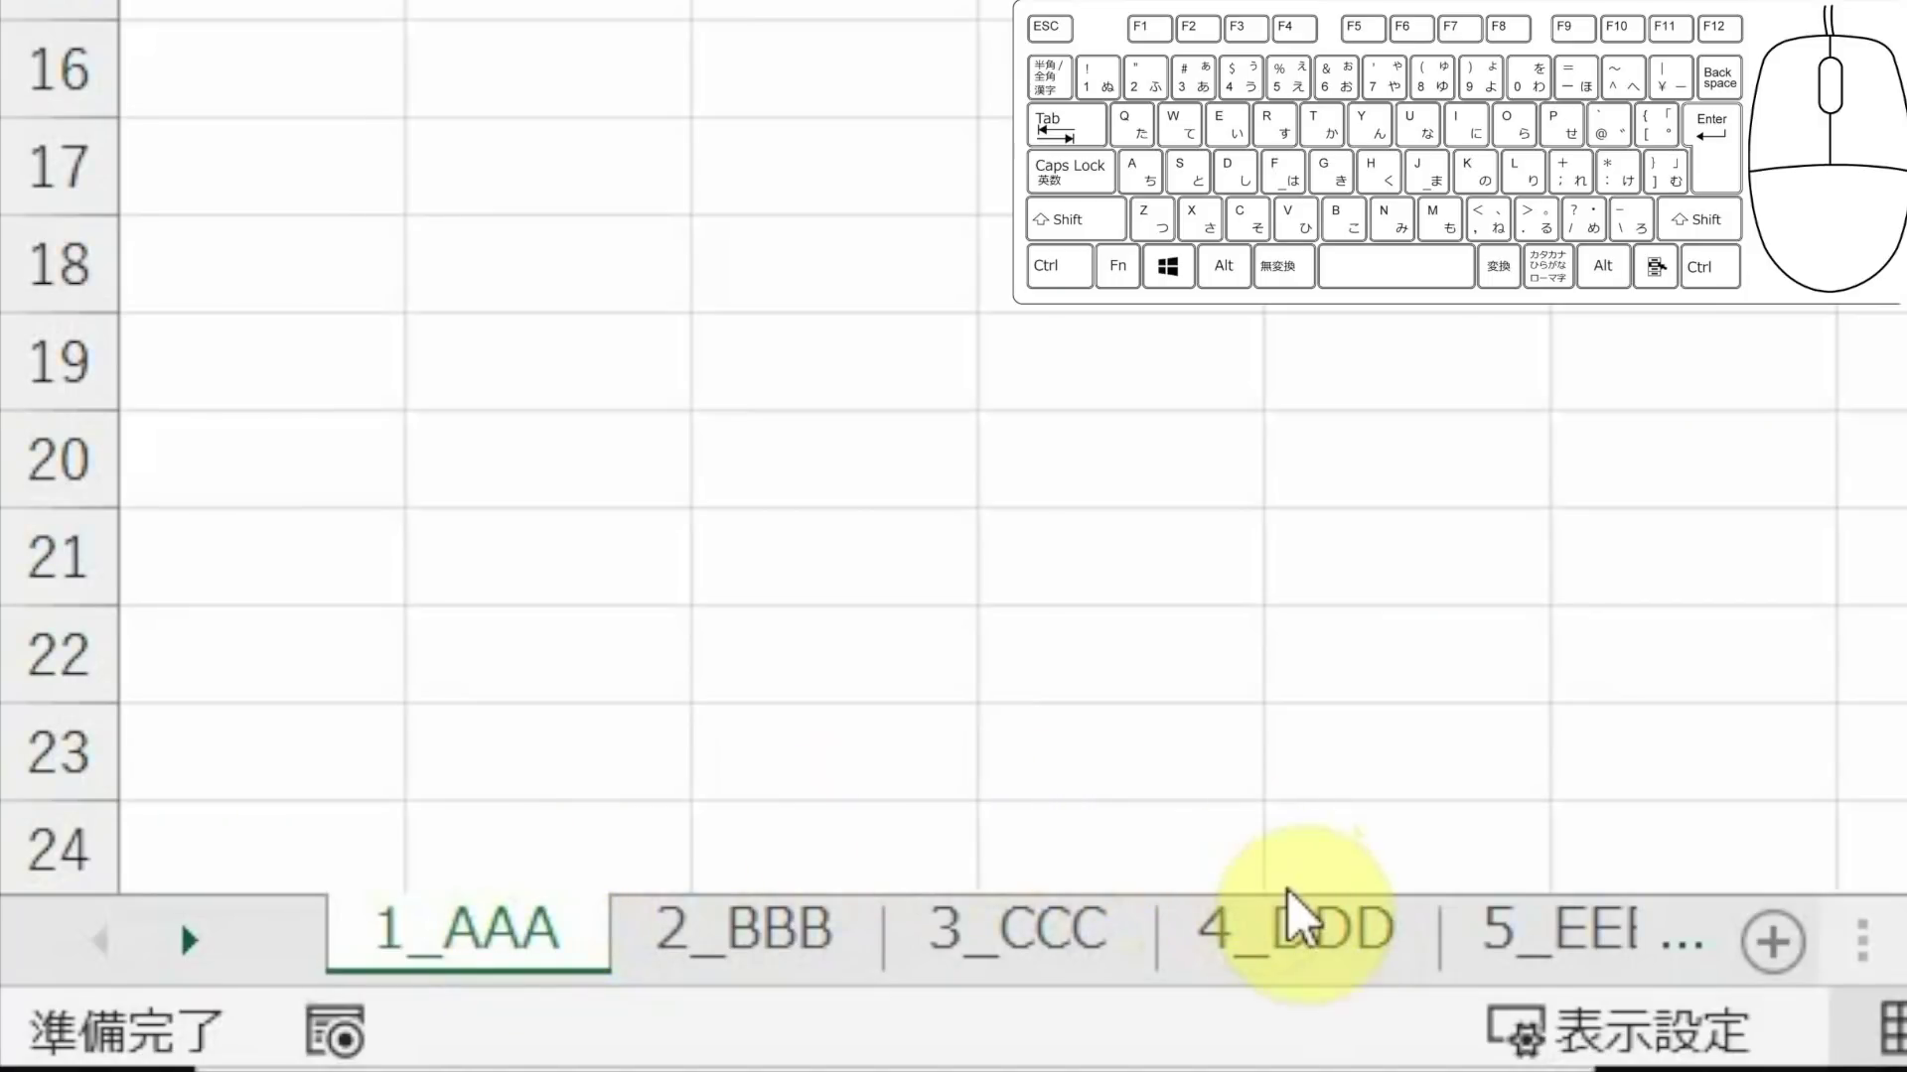
Group the 1_AAA, 3_CCC and 5_EEE sheets and move them into the 会員リスト workbook, between 仙台 and 東京
{"action": "left_click", "coordinate": [1309, 931], "text": "shift"}
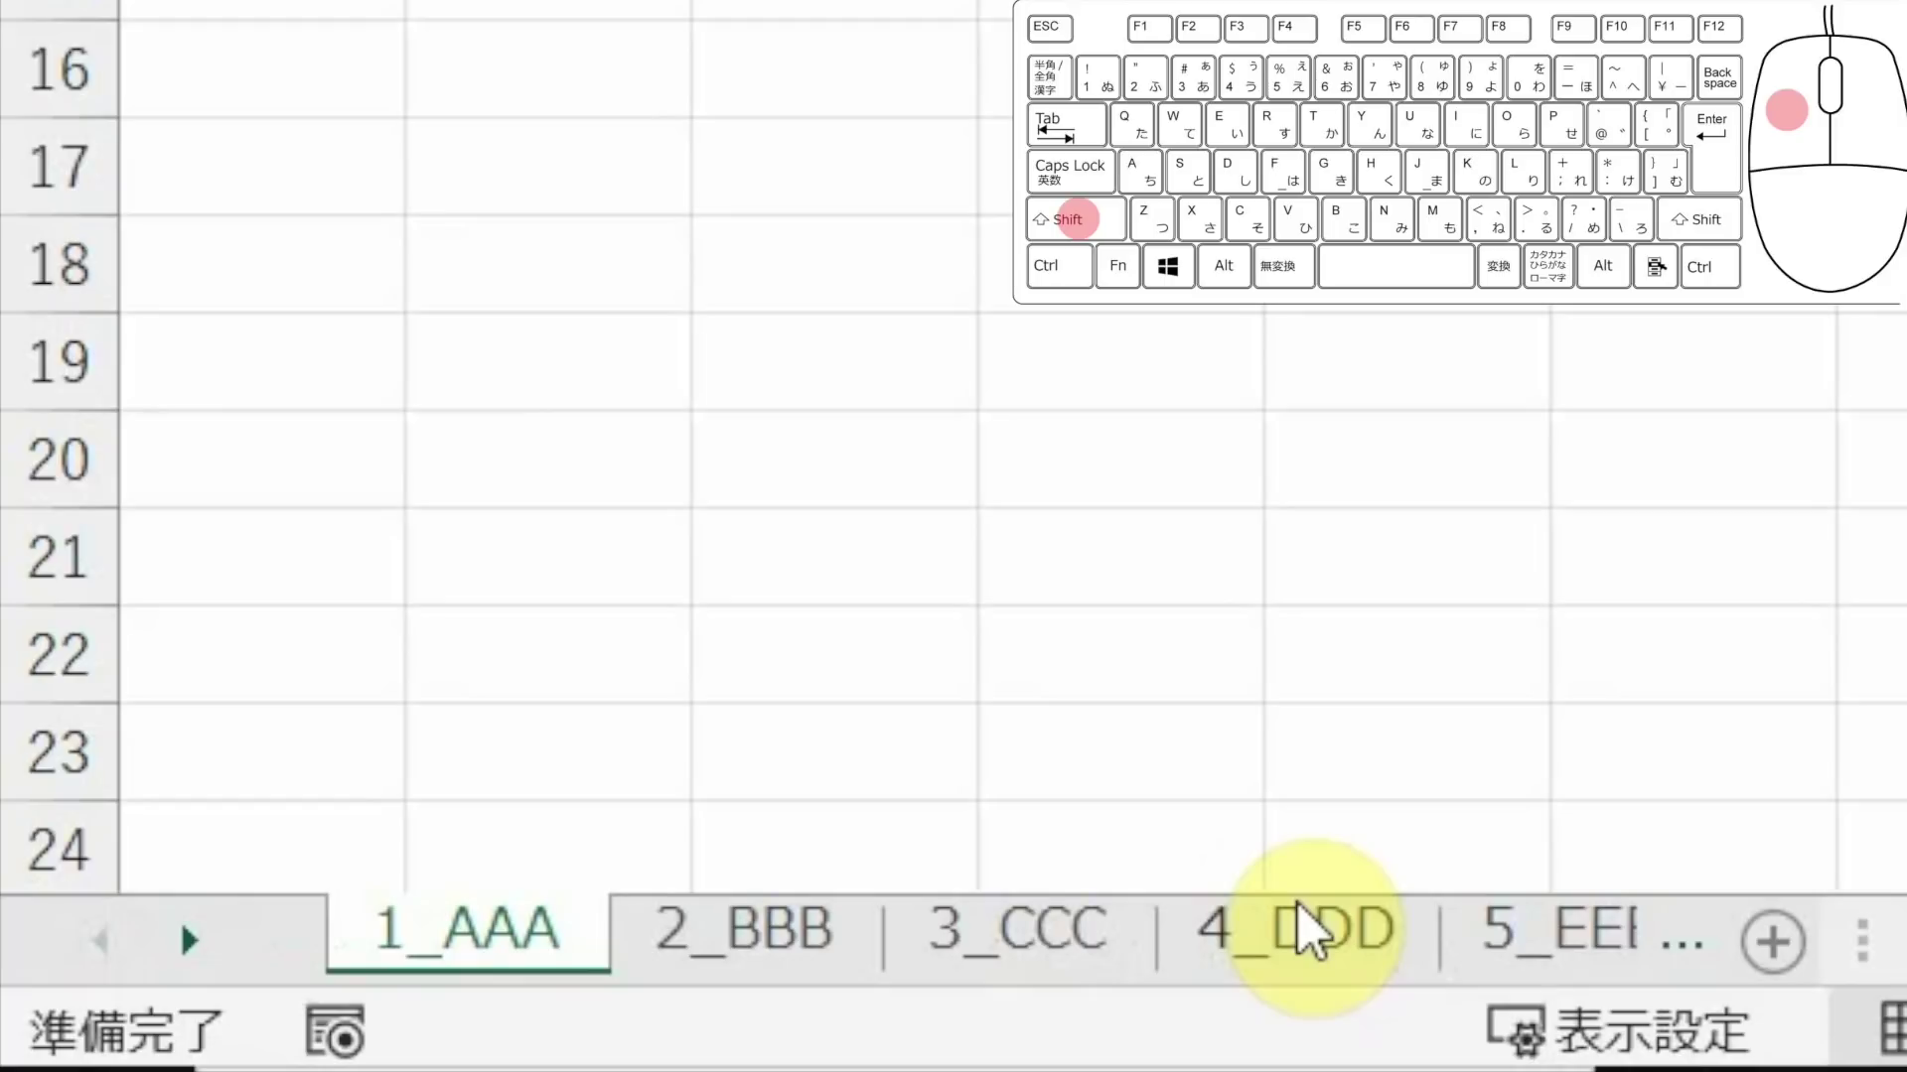
{"action": "left_click_drag", "start_coordinate": [1097, 943], "coordinate": [1529, 943]}
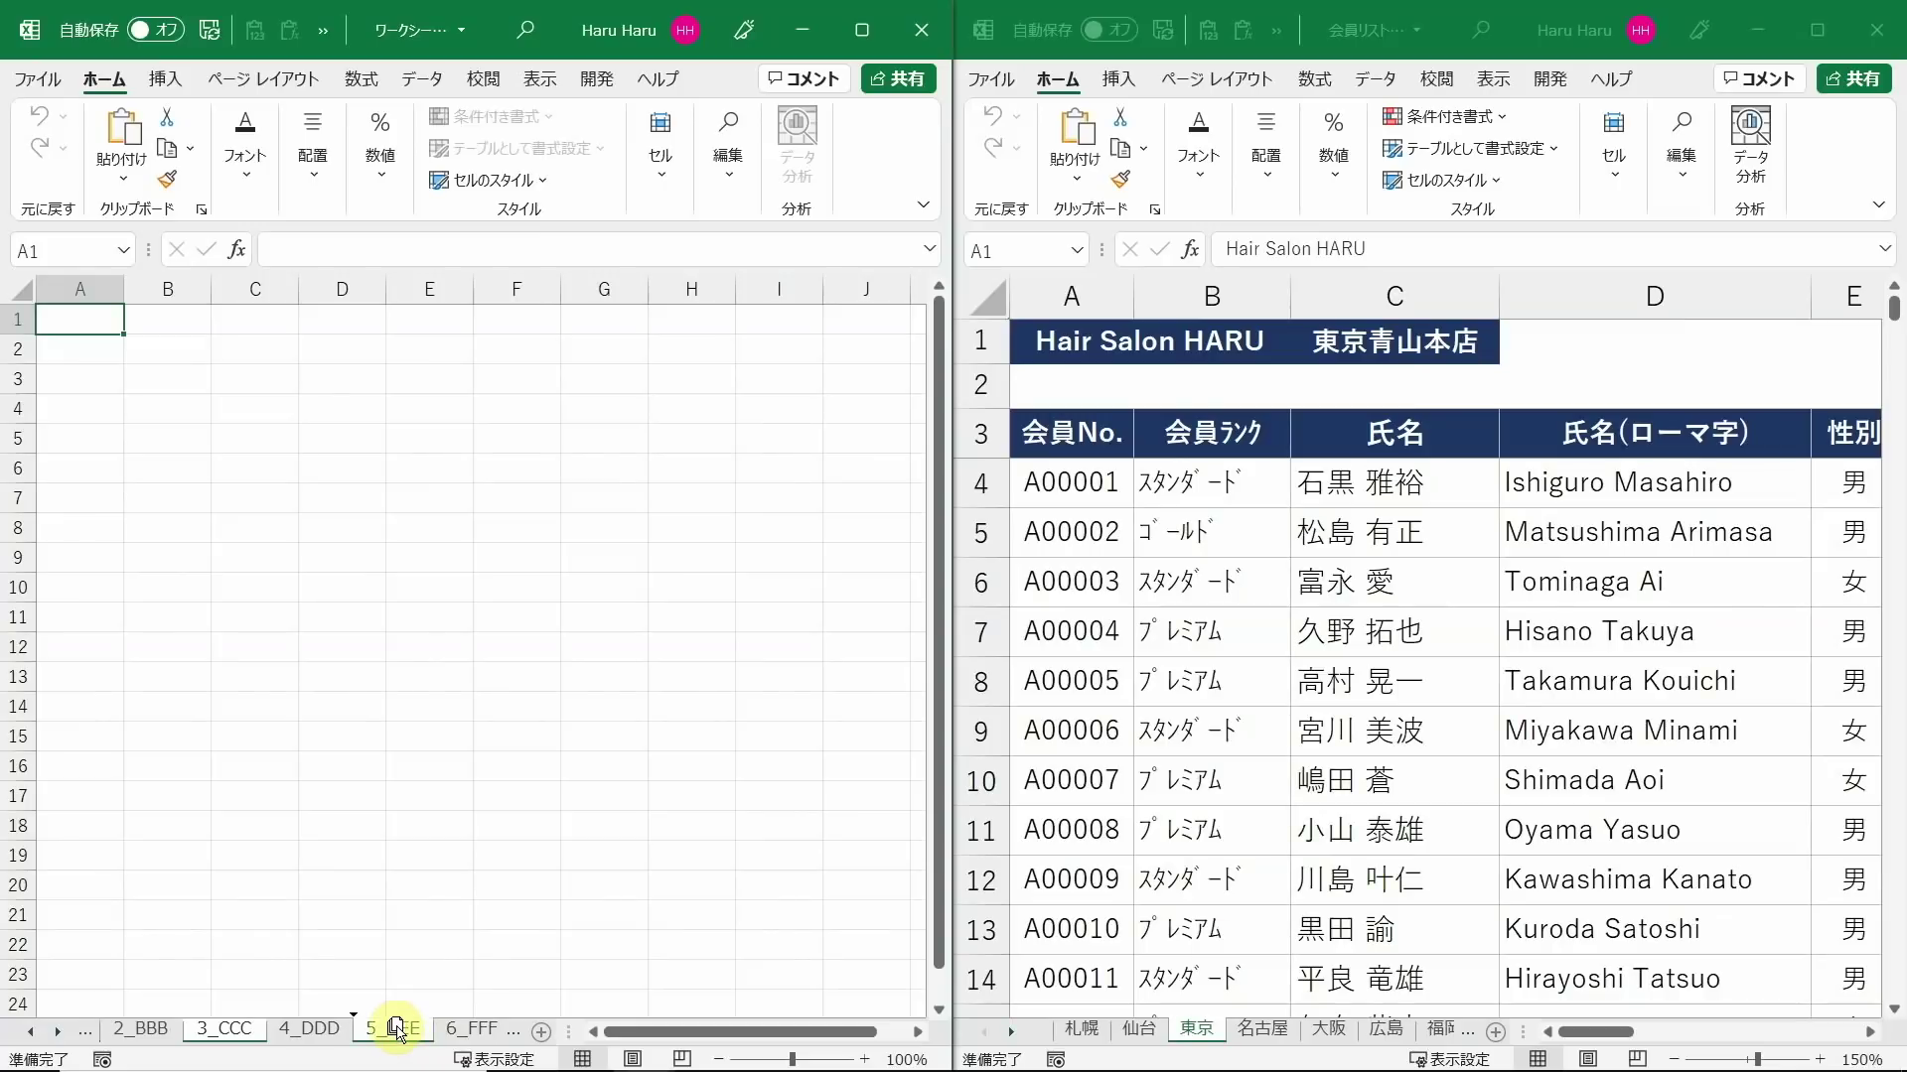
{"action": "left_click_drag", "start_coordinate": [395, 1028], "coordinate": [1222, 953]}
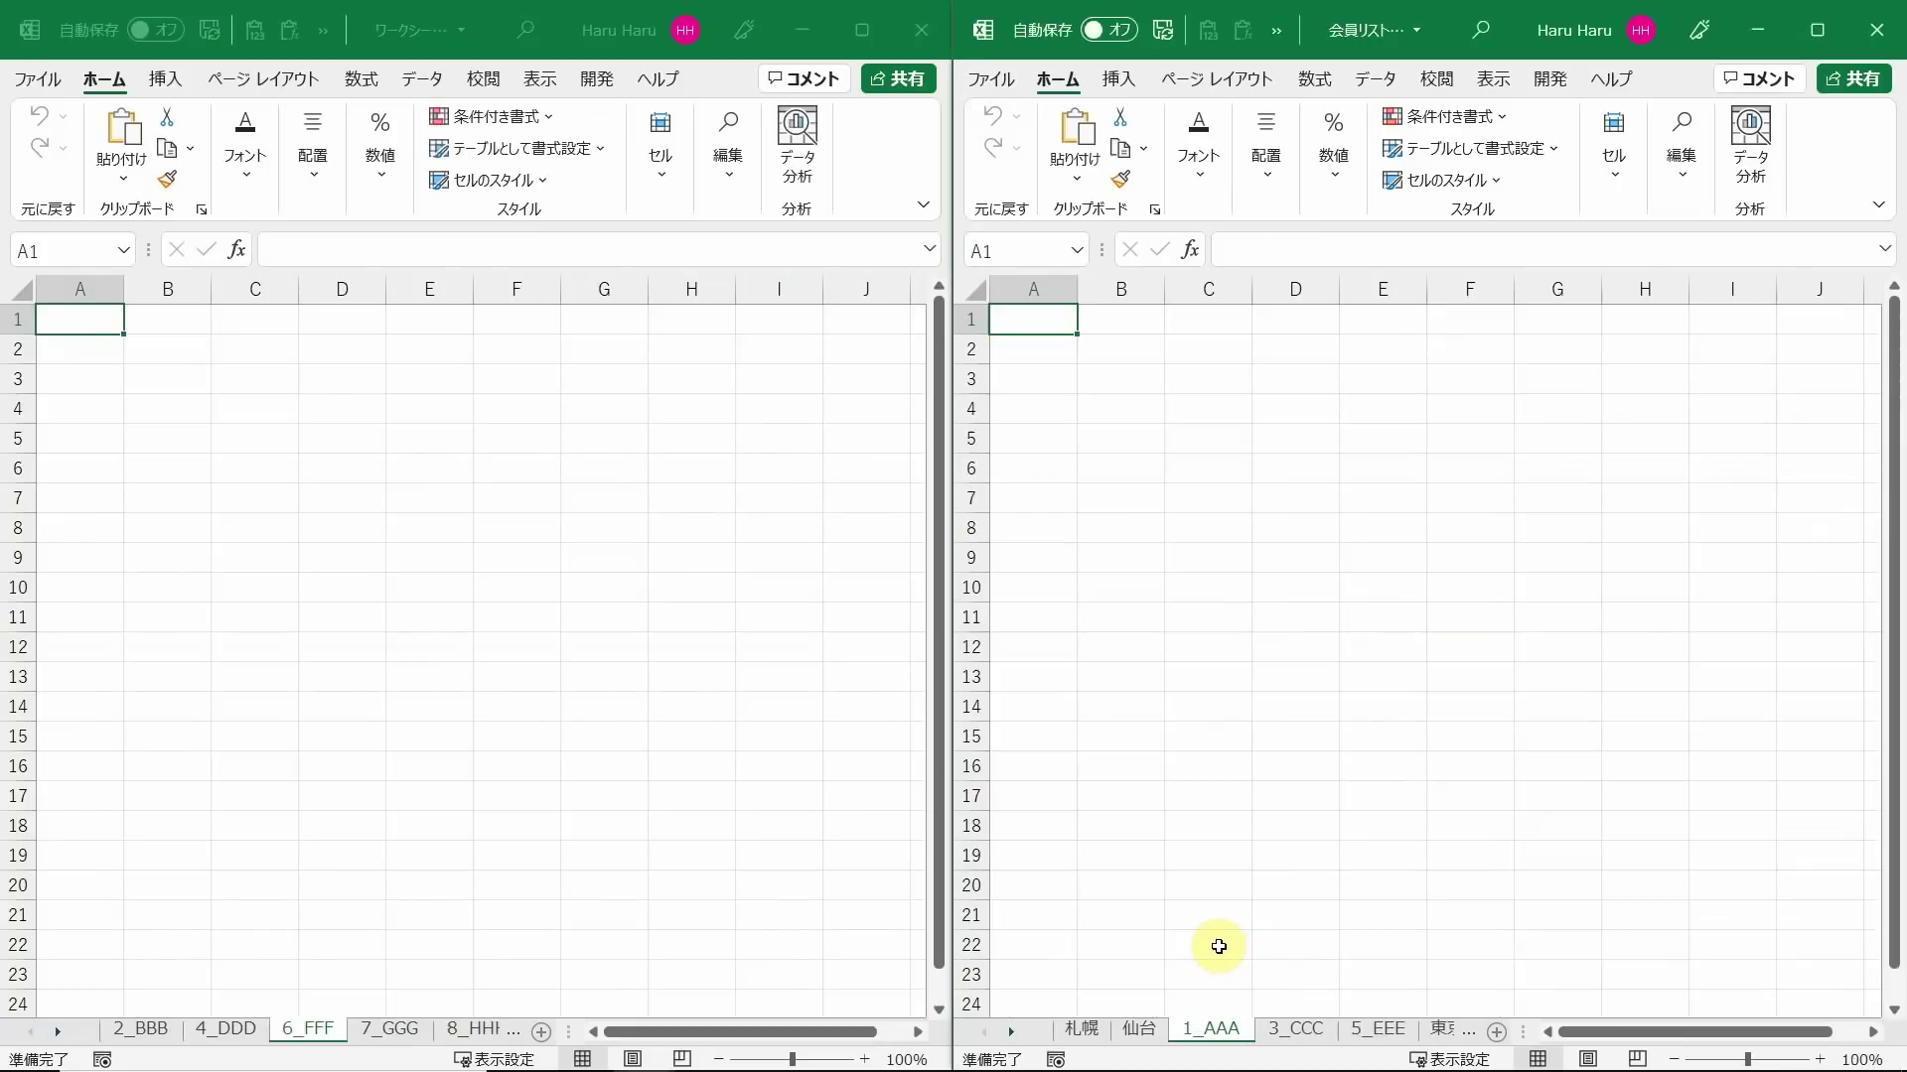